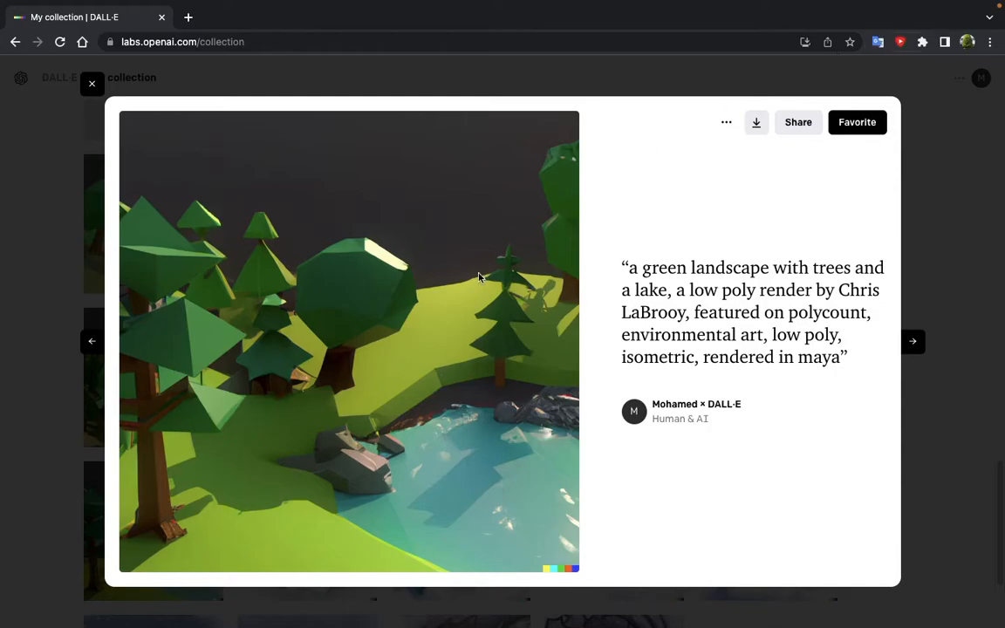
- Browse the generated low-poly landscape images in the collection as references for a terrain with trees and a river
click(90, 345)
click(90, 345)
click(90, 346)
click(90, 346)
click(90, 346)
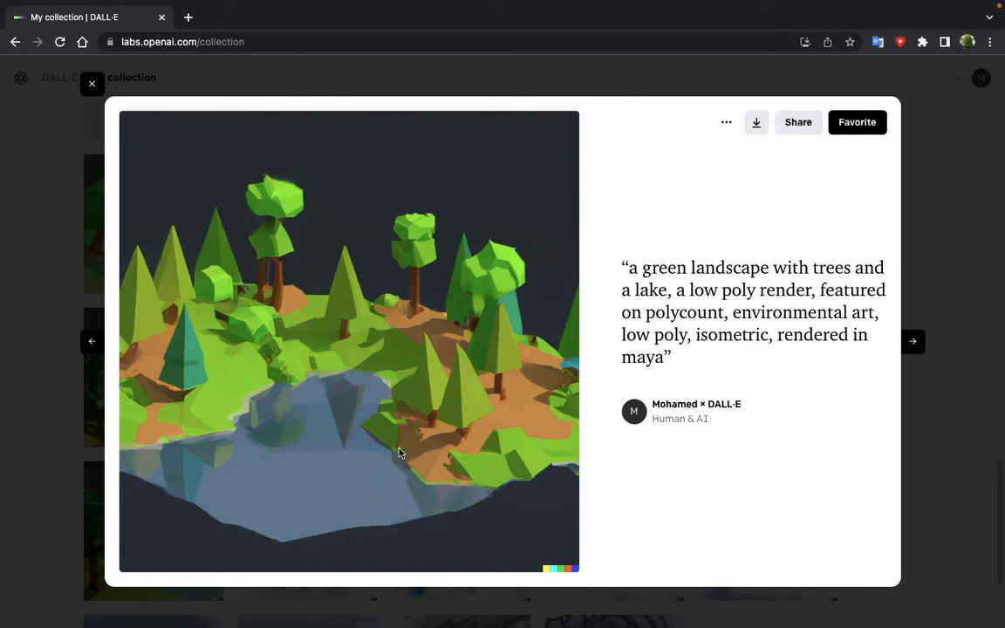
click(88, 350)
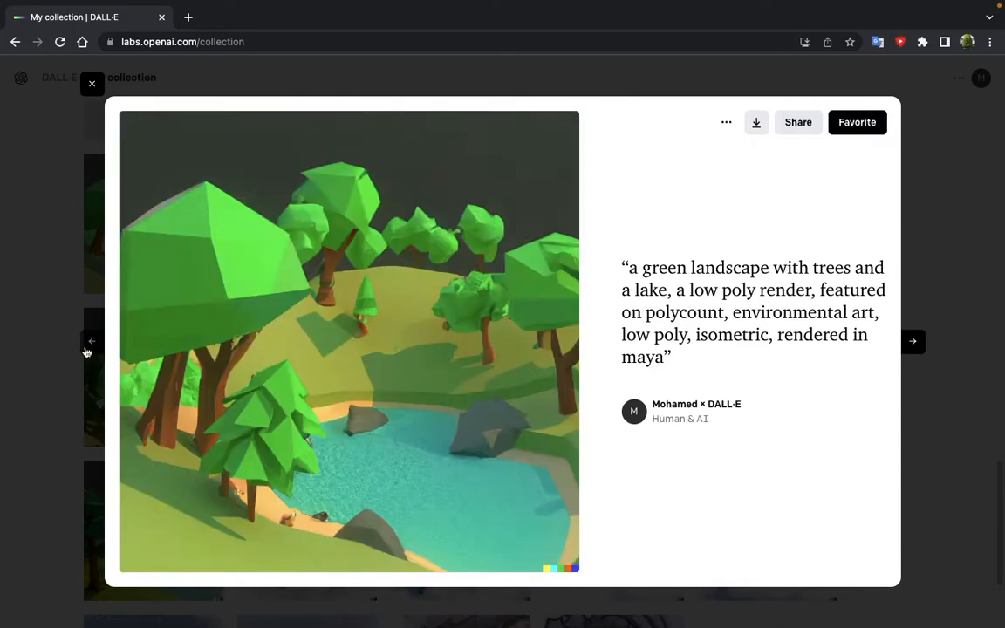
click(87, 349)
click(86, 349)
click(86, 349)
click(86, 349)
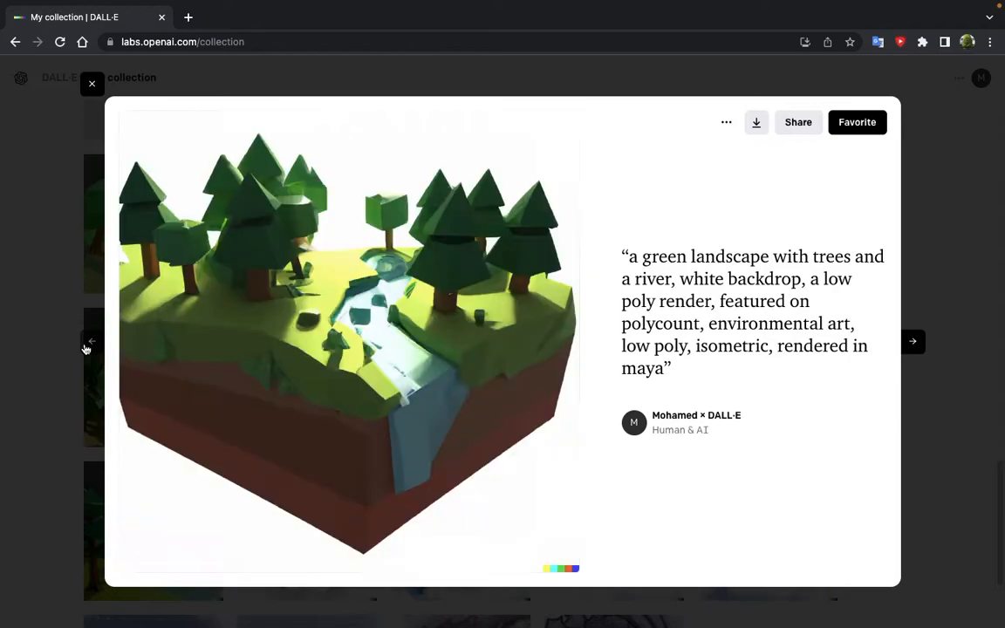
click(85, 349)
click(86, 349)
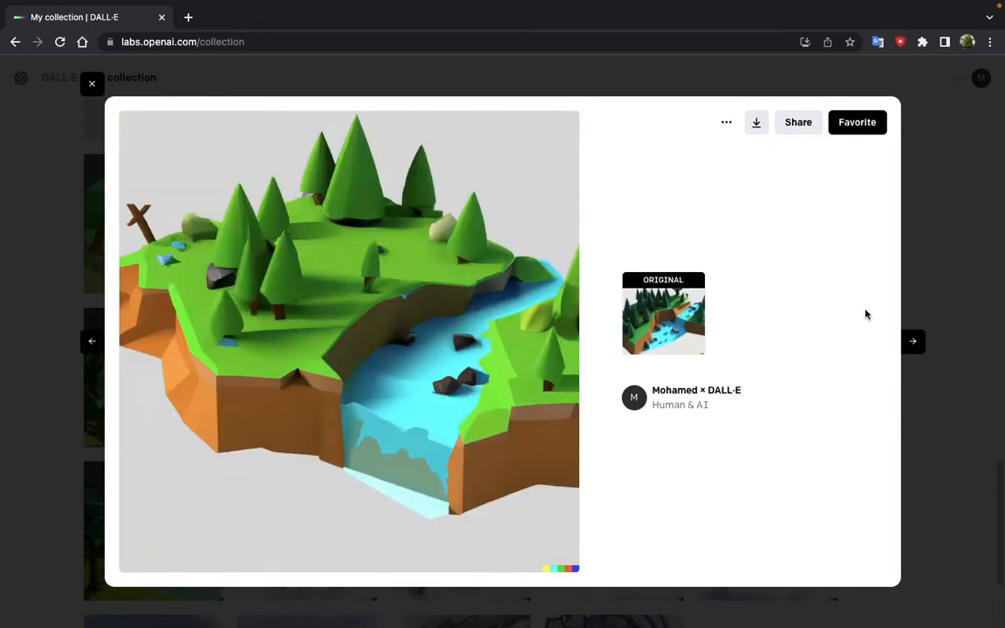
click(907, 343)
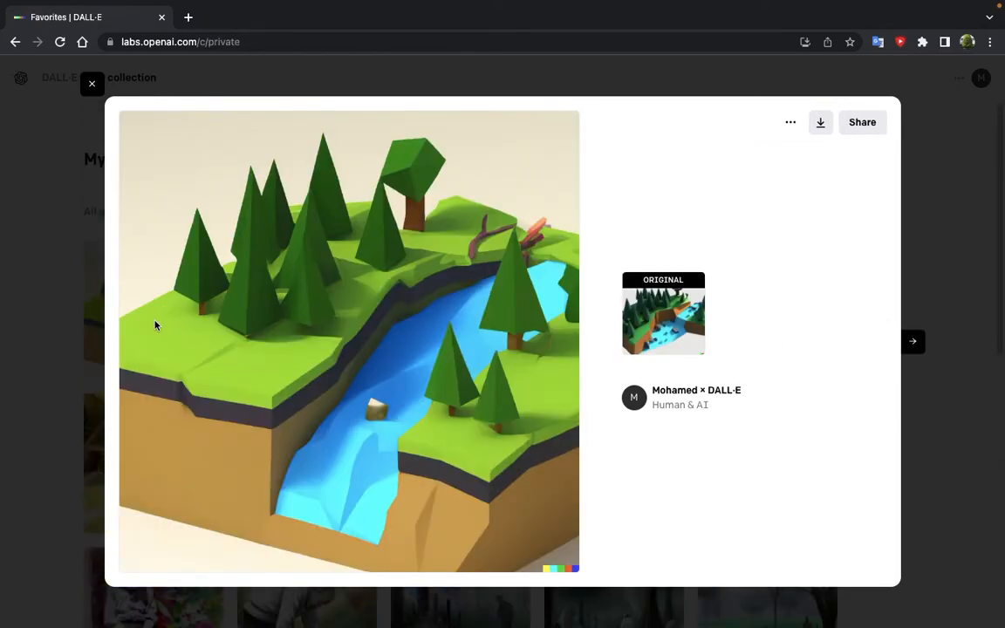
key(Right)
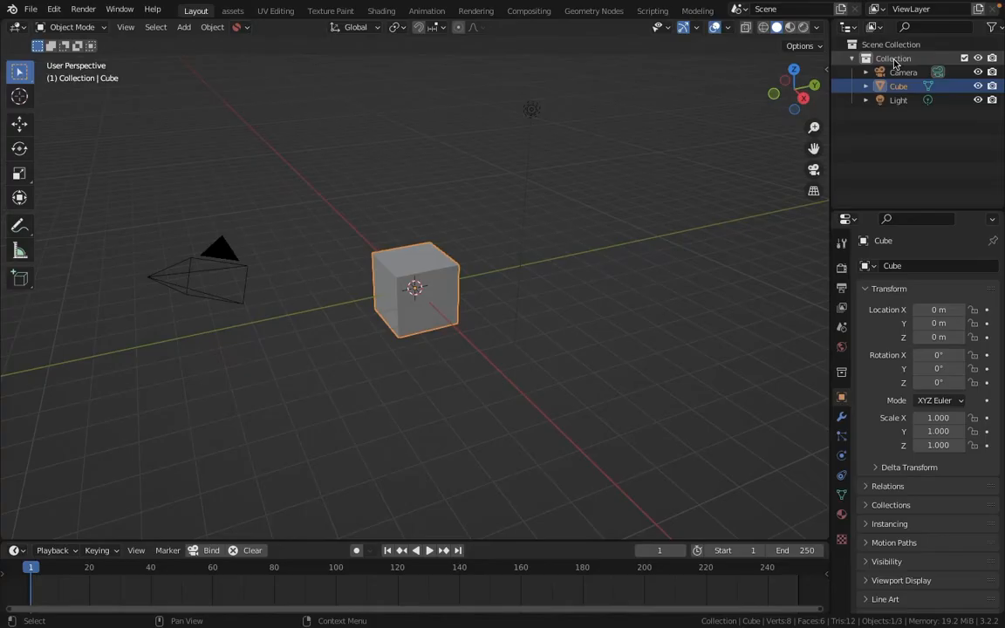
- Switch to Blender and rename the scene's default collection as Dhuul
double_click(896, 68)
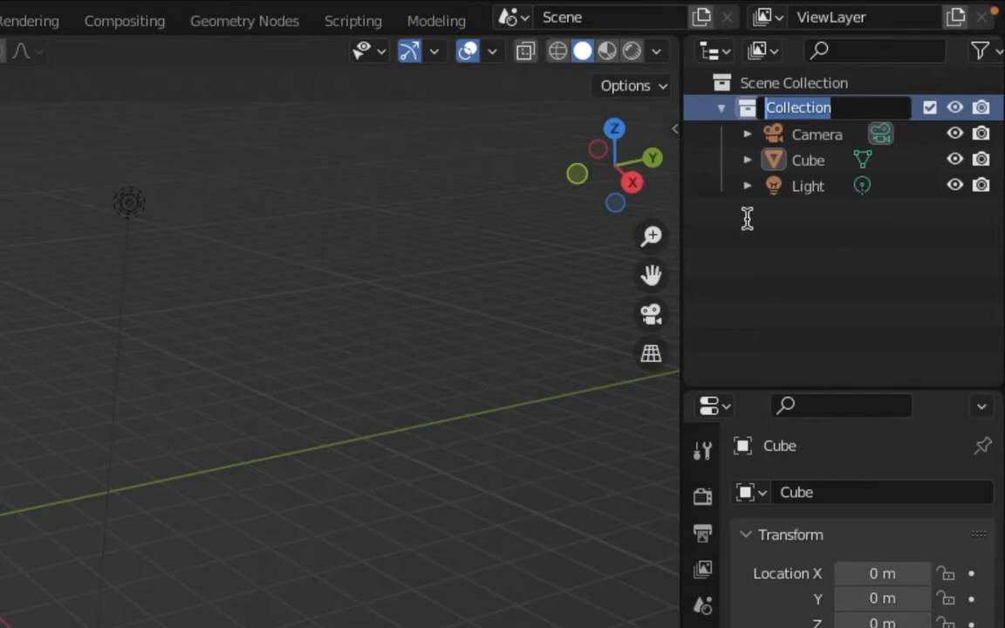
text(Dhuul)
key(Return)
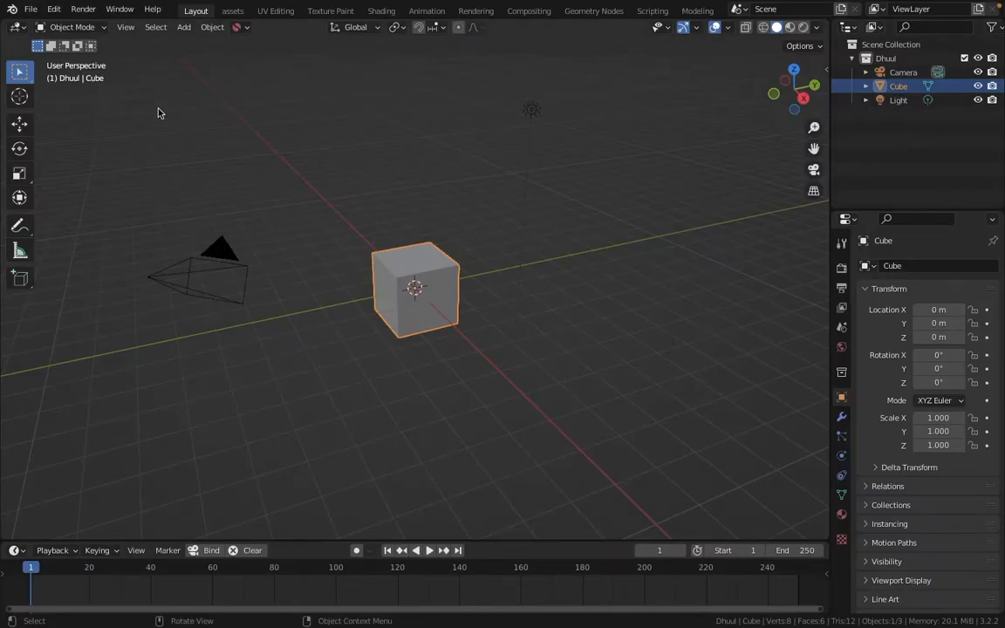
- Delete the default camera, cube and light, and add a new cube mesh at the origin
drag(127, 70, 664, 475)
key(x)
click(436, 300)
click(183, 27)
mouse_move(201, 40)
click(321, 56)
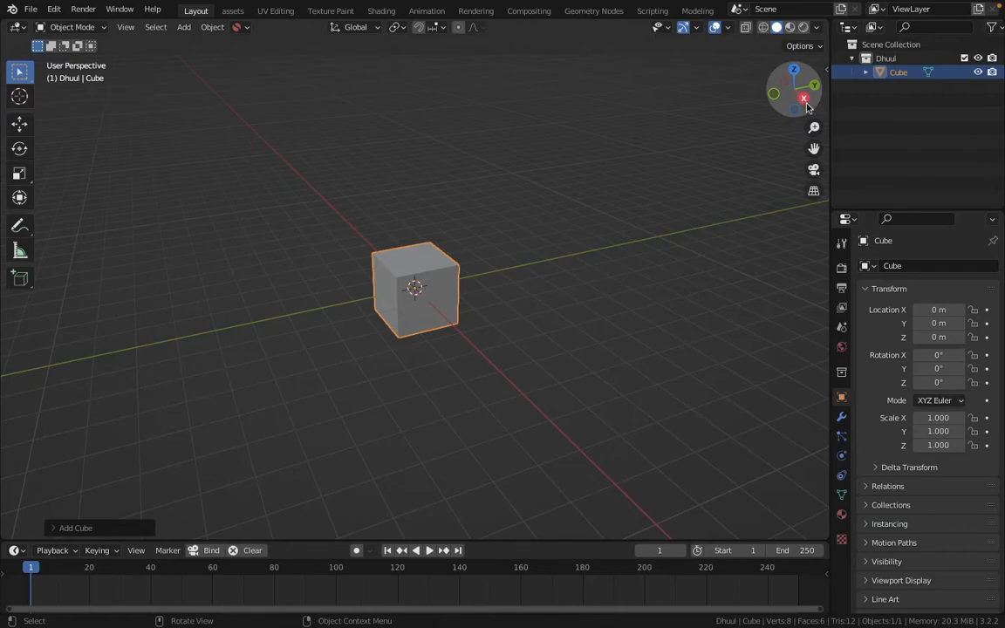
- Maximize the 3D viewport in front view and show the cube's transform properties
click(775, 96)
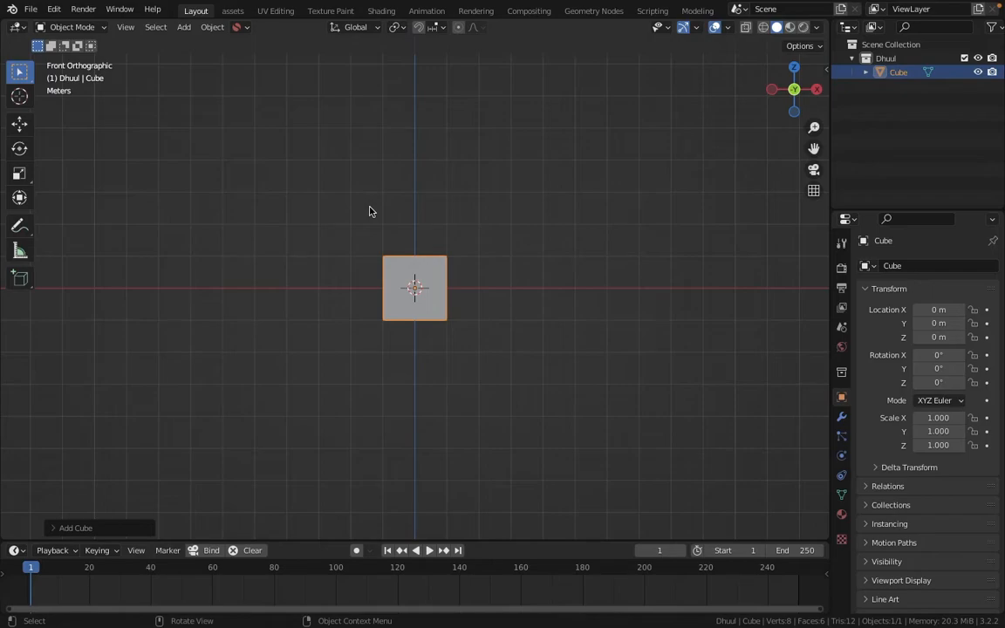
key(ctrl+space)
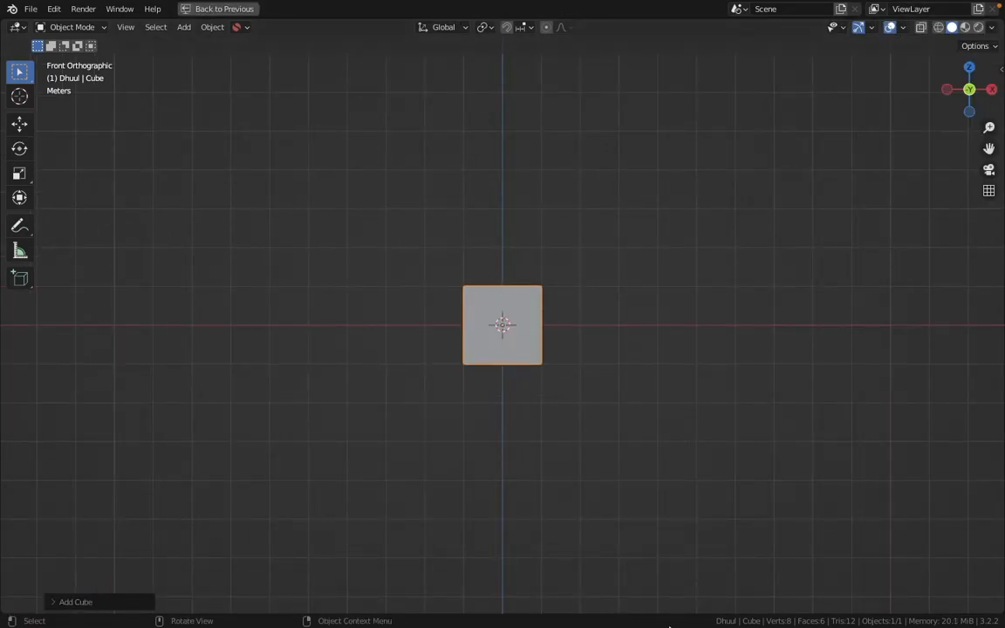
click(1000, 68)
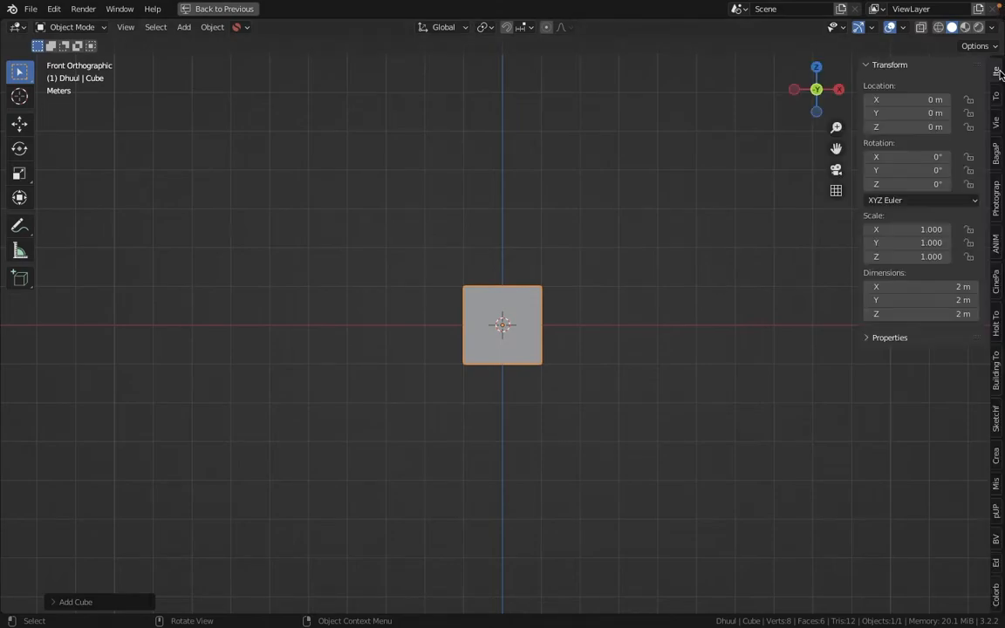
mouse_move(924, 314)
mouse_down()
mouse_move(996, 303)
mouse_move(911, 314)
mouse_up()
click(925, 315)
click(924, 315)
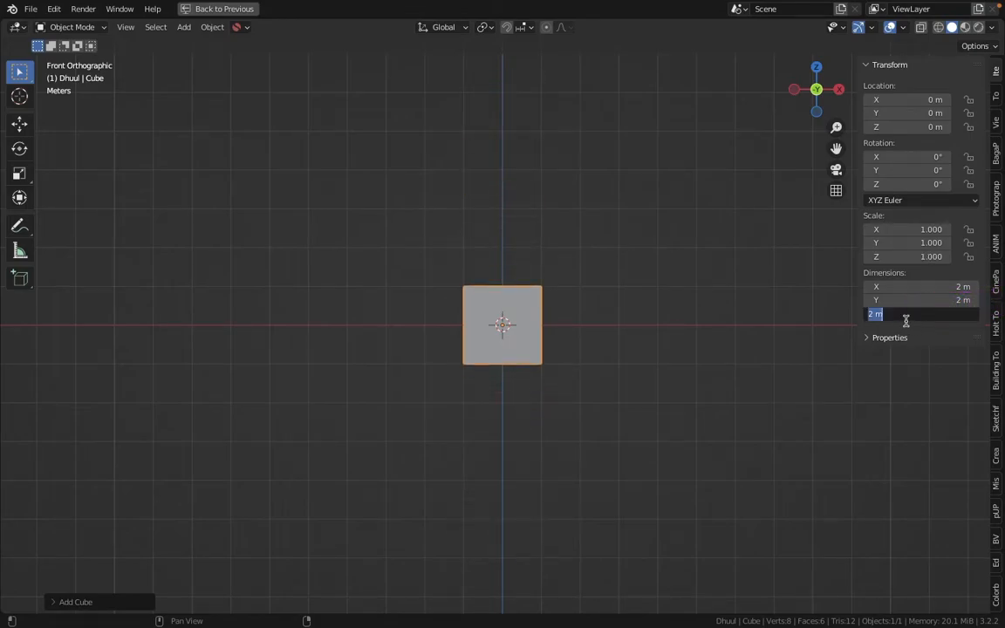
key(Escape)
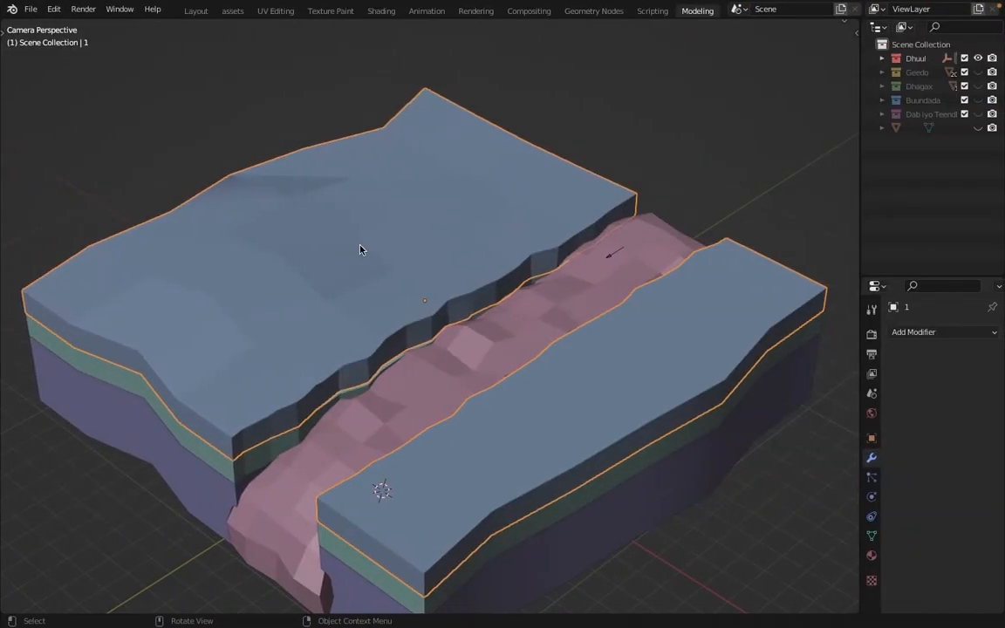
key(g)
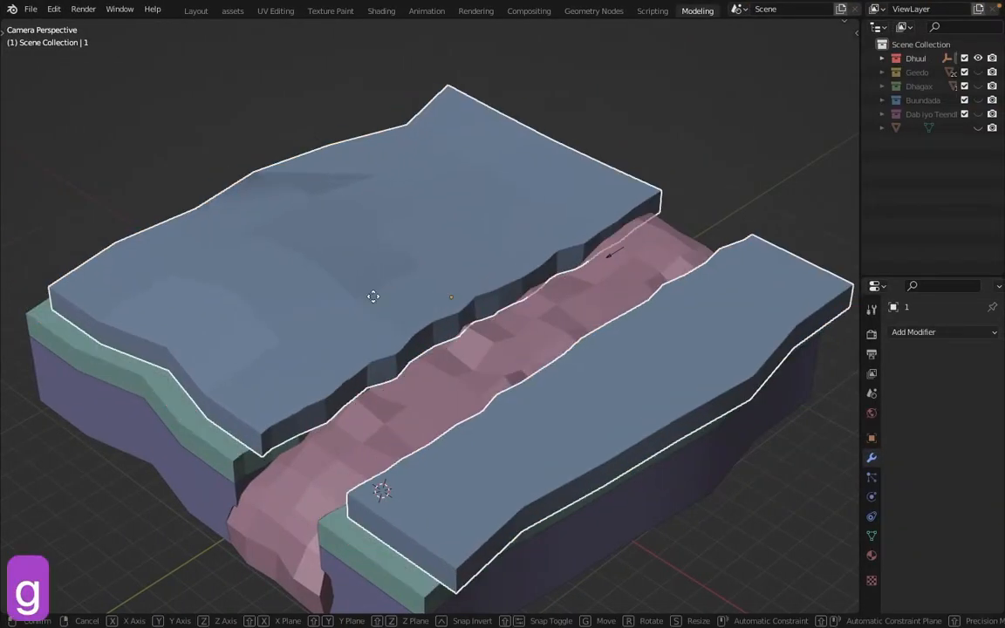
right_click(370, 212)
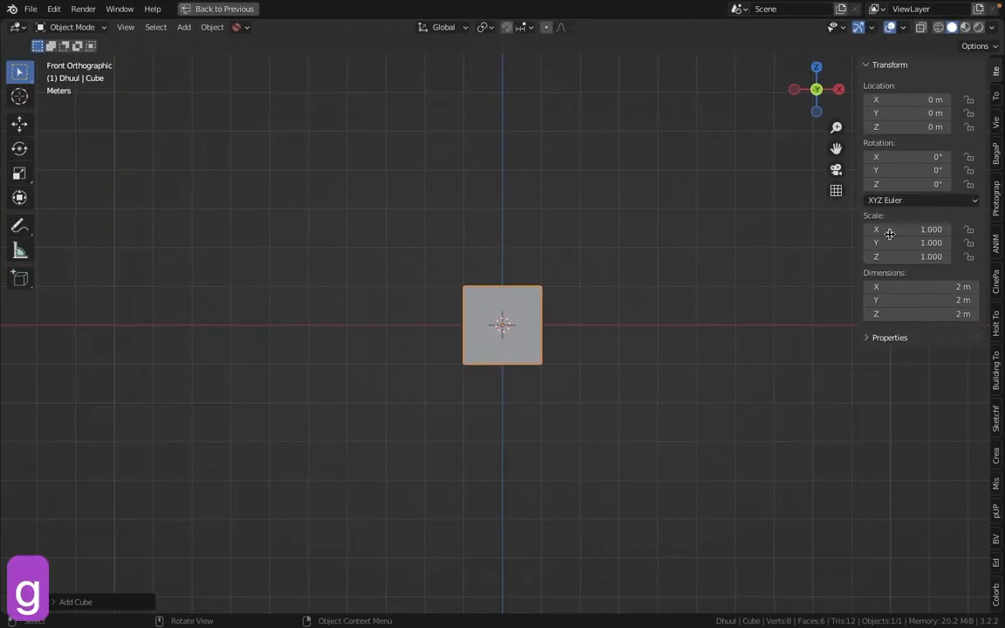
- Set the cube's Z dimension to 1 m
click(936, 315)
text(1)
click(664, 330)
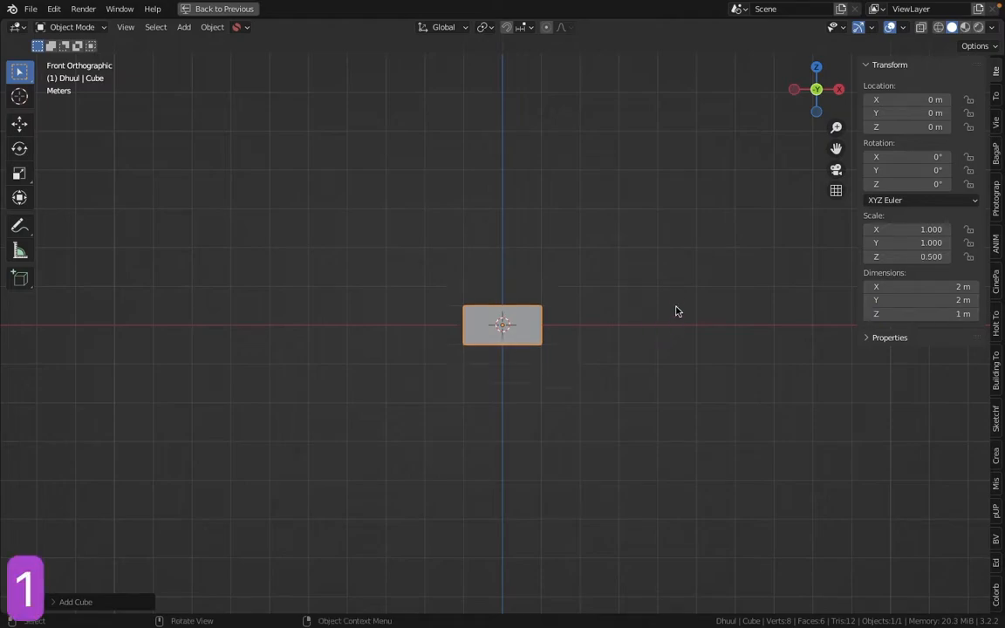
- Set the cube's X and Y dimensions to 20 m each
middle_drag(676, 319, 568, 319)
mouse_move(935, 313)
mouse_down()
mouse_move(953, 311)
mouse_move(934, 315)
mouse_move(926, 285)
mouse_move(930, 298)
mouse_up()
right_click(933, 315)
click(923, 271)
click(917, 287)
text(20)
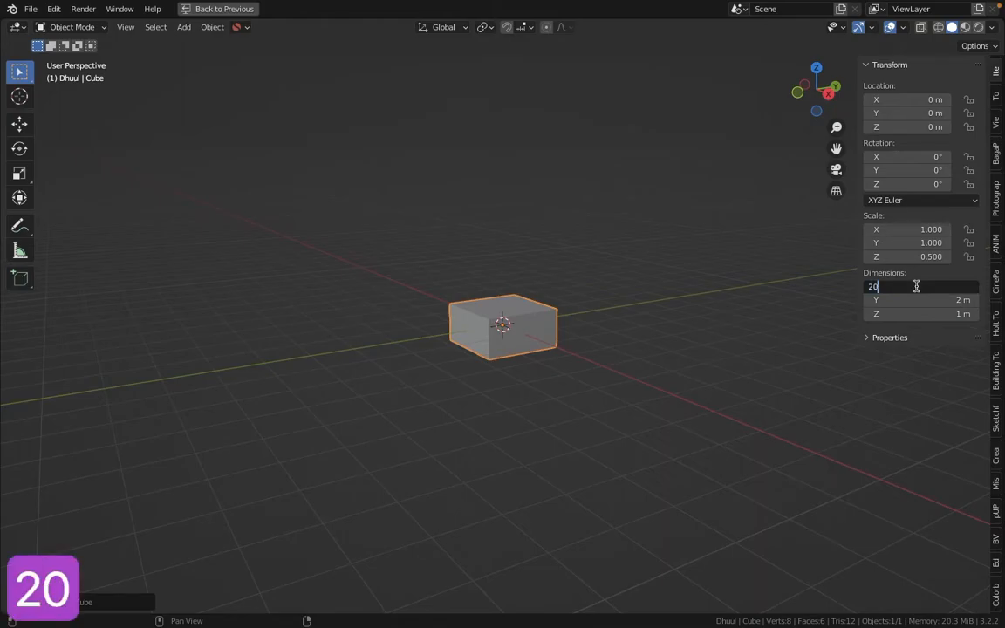
key(Return)
click(931, 301)
text(20)
key(Return)
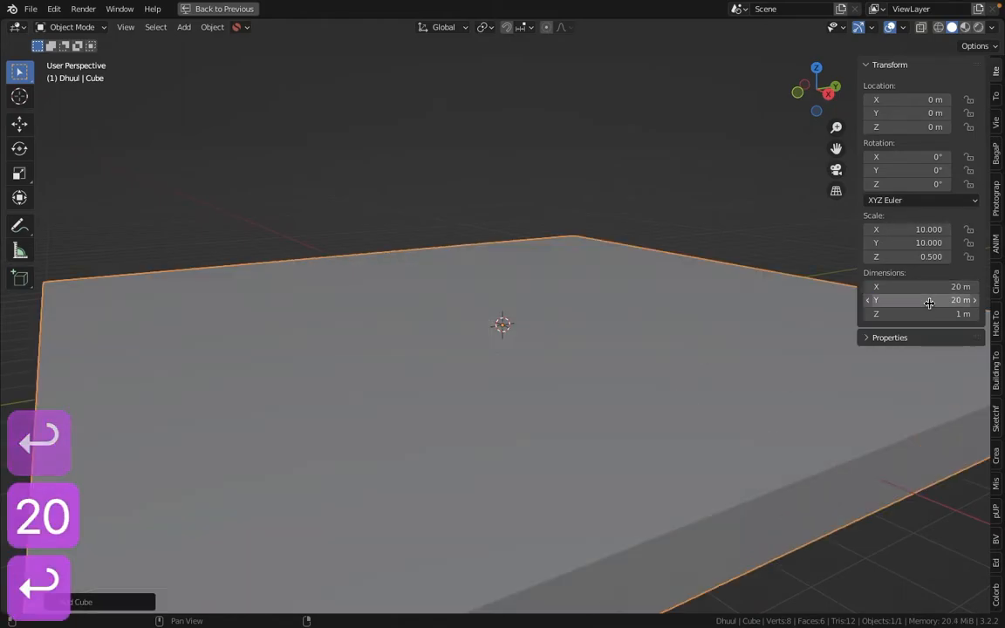
- Duplicate the slab in front view and move the copy 1 m down along the Z axis
scroll(433, 410, down, 6)
middle_drag(499, 307, 366, 364)
middle_drag(784, 308, 749, 380)
key(KP_1)
scroll(535, 282, up, 3)
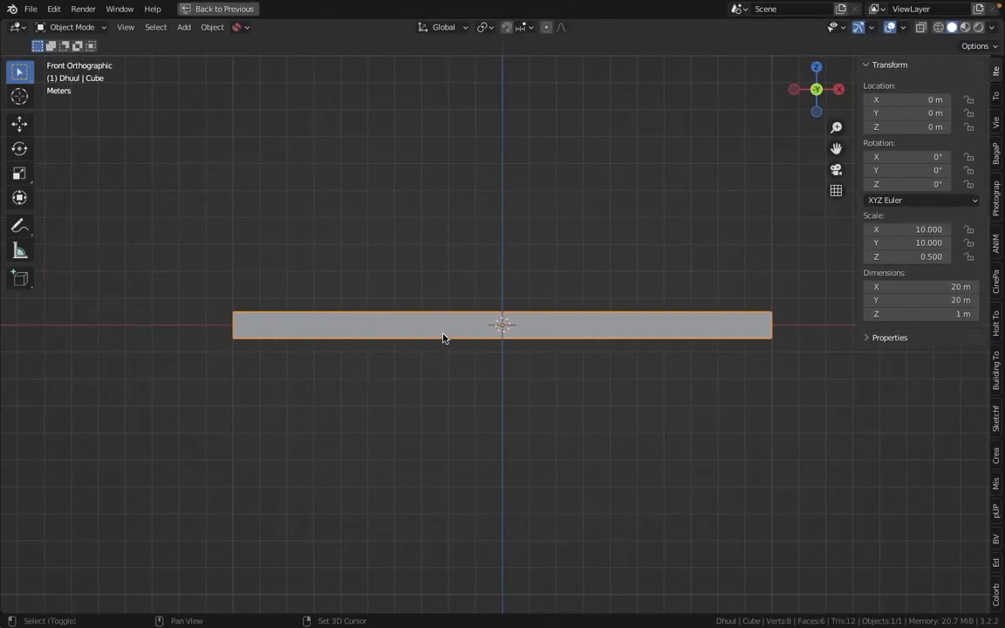
key(shift+d)
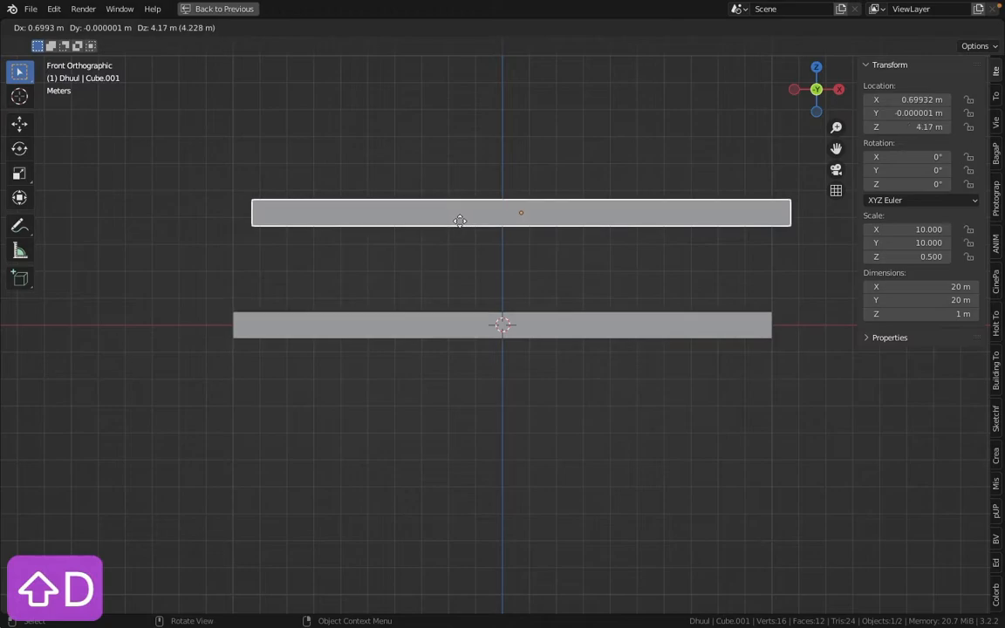
key(z)
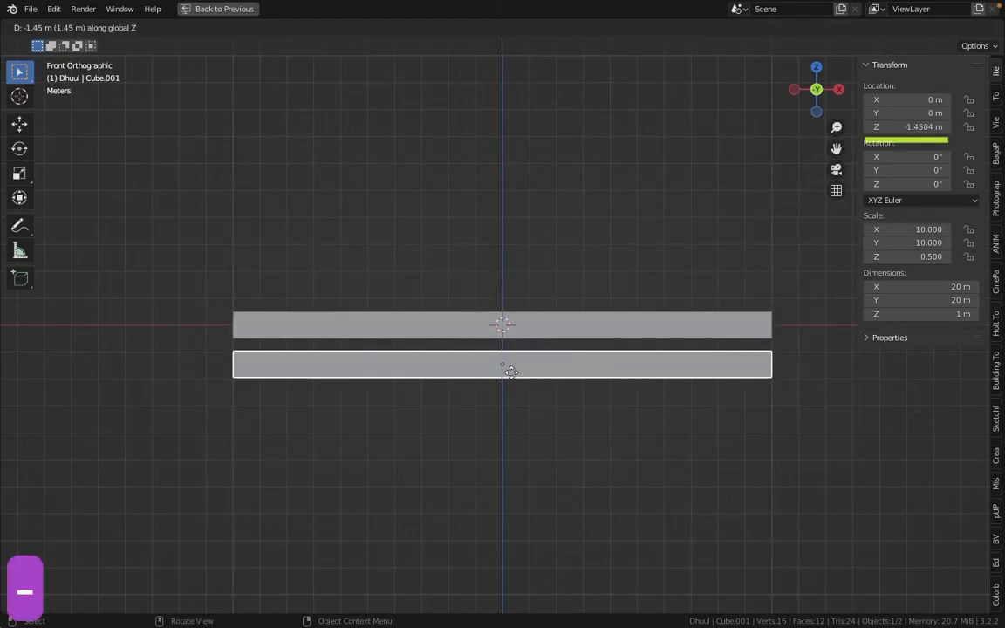
key(1)
key(Return)
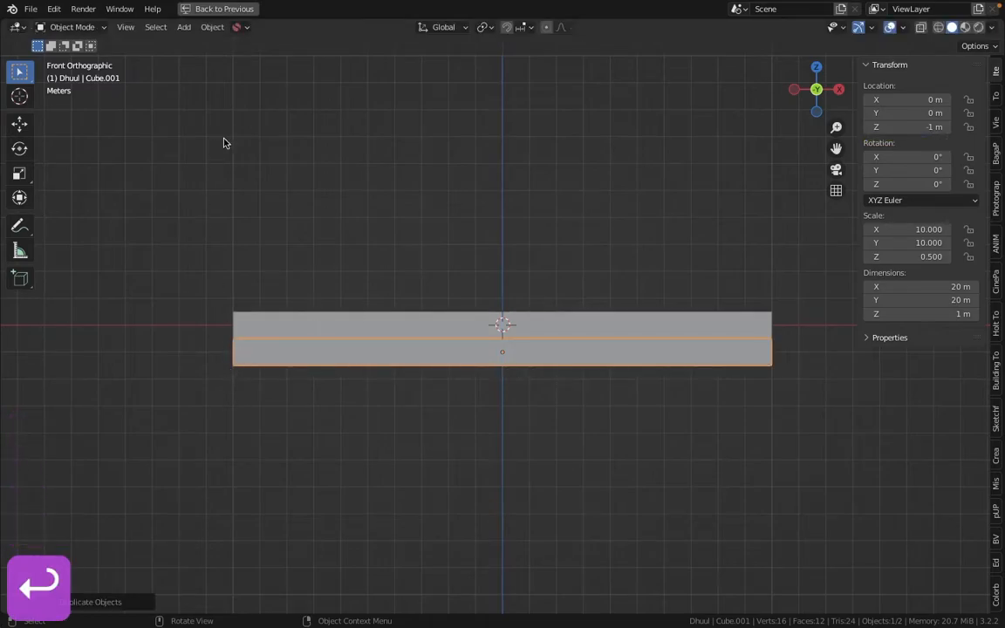
shift+middle_drag(520, 388, 500, 282)
key(shift+d)
right_click(557, 263)
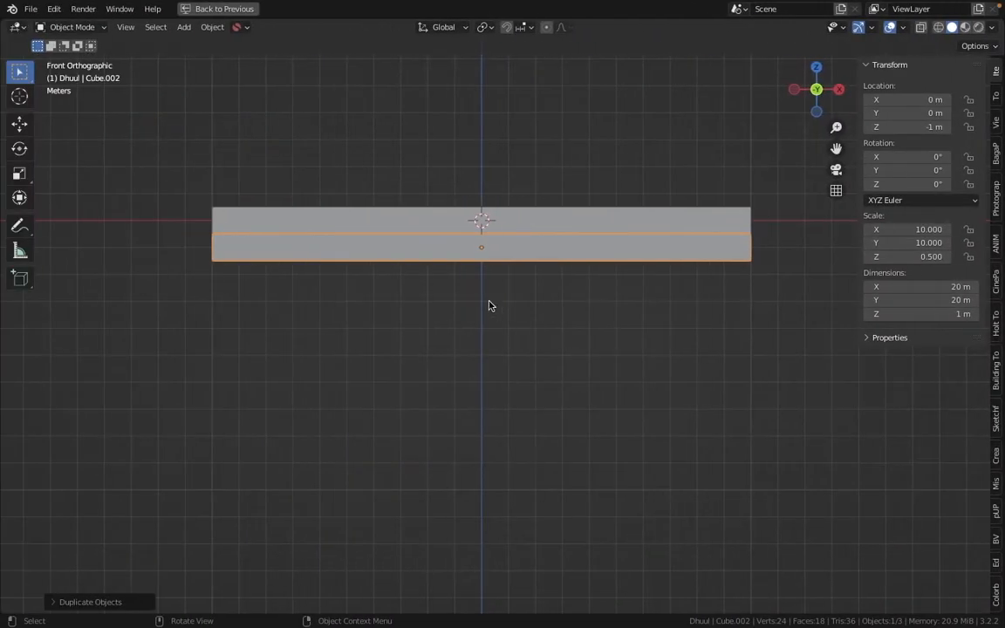
key(x)
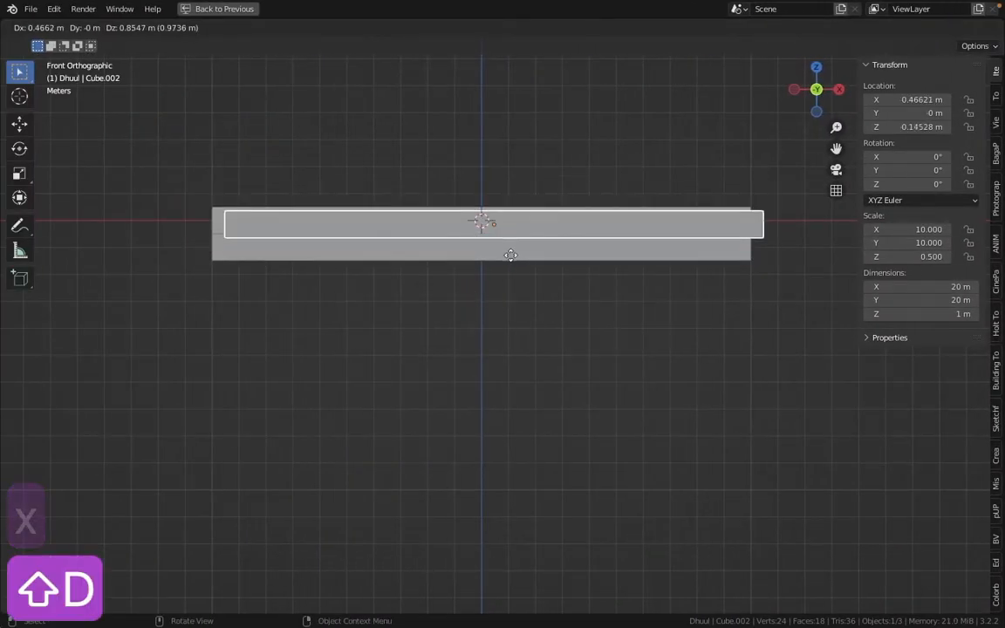
- Duplicate the lower slab and place the copy 3 m below it along the Z axis
key(z)
key(minus)
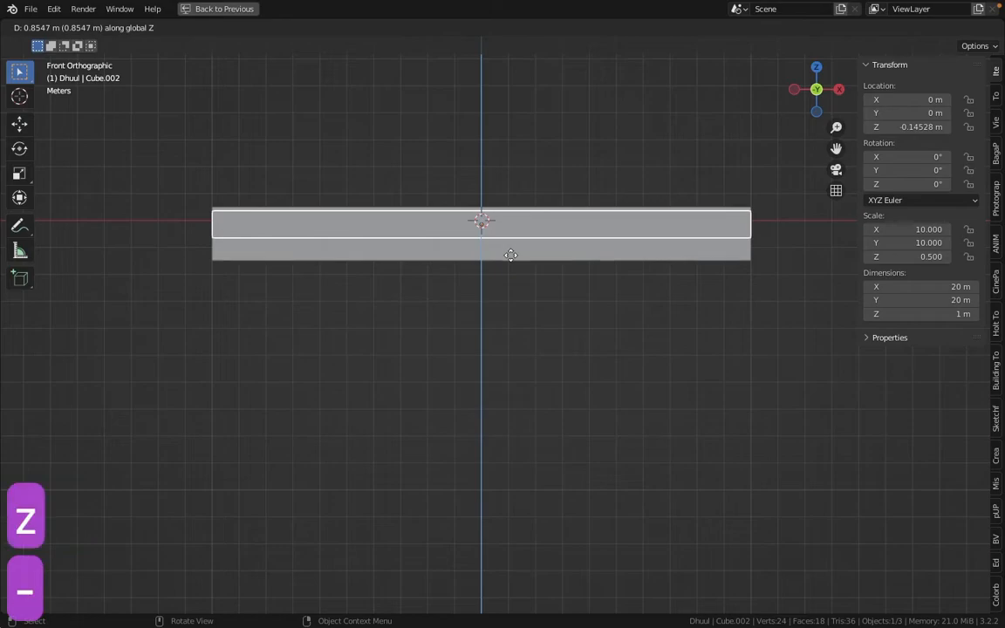
key(3)
key(Return)
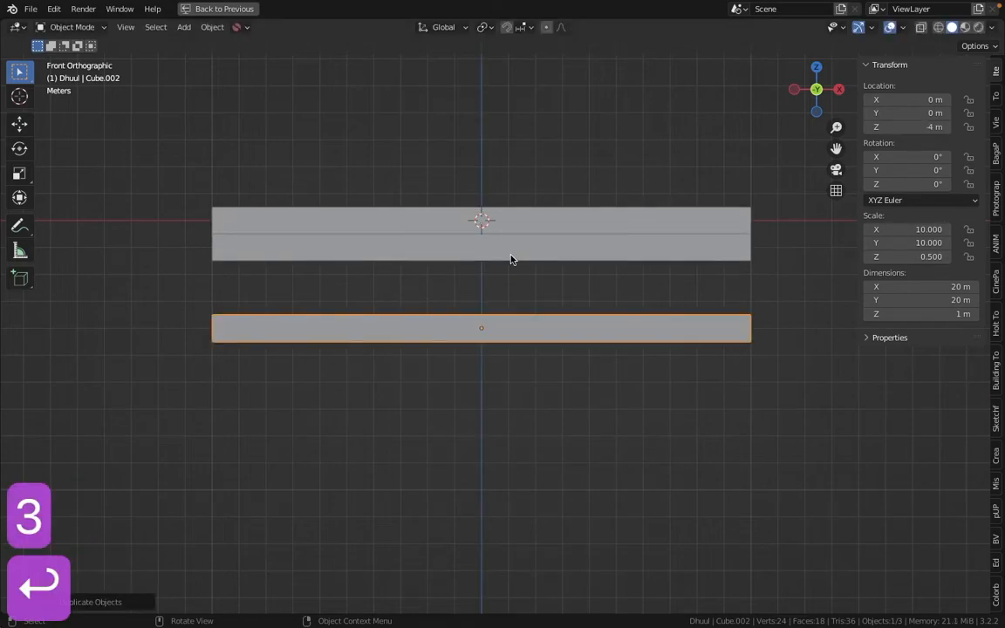
- Set the Z dimension of the lowest slab to 5 m
click(932, 317)
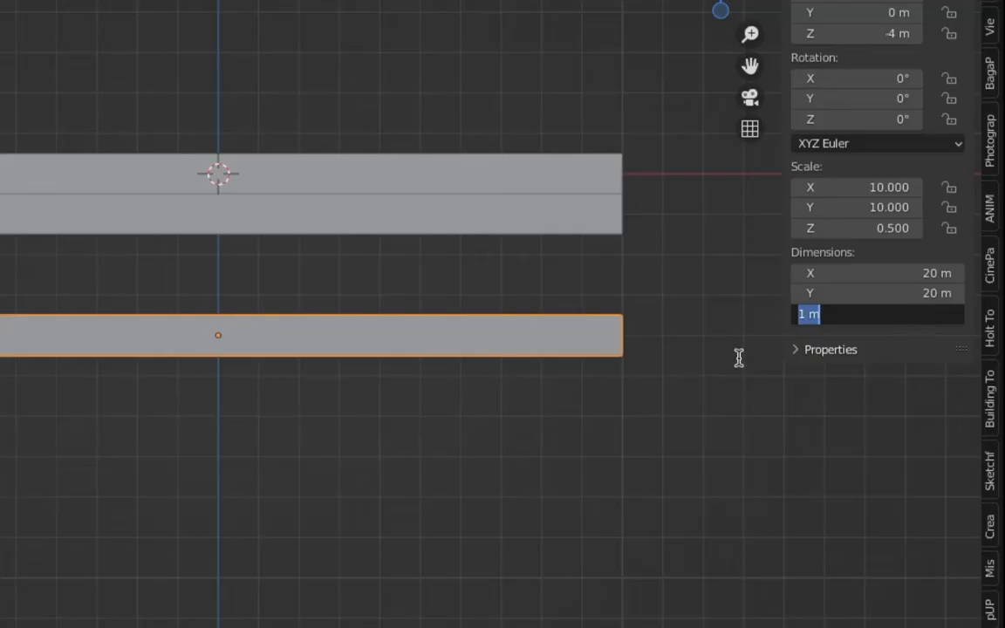
text(5)
key(Return)
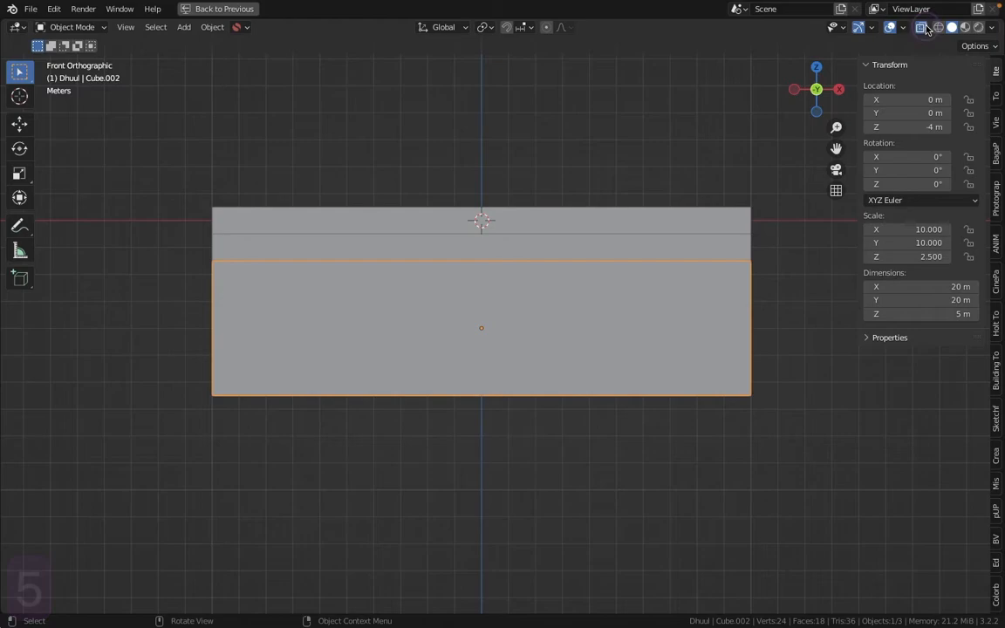
- Inspect how the edges of the three stacked slabs meet, in wireframe from the front and in solid shading from an angle
click(923, 28)
click(939, 27)
scroll(137, 307, up, 3)
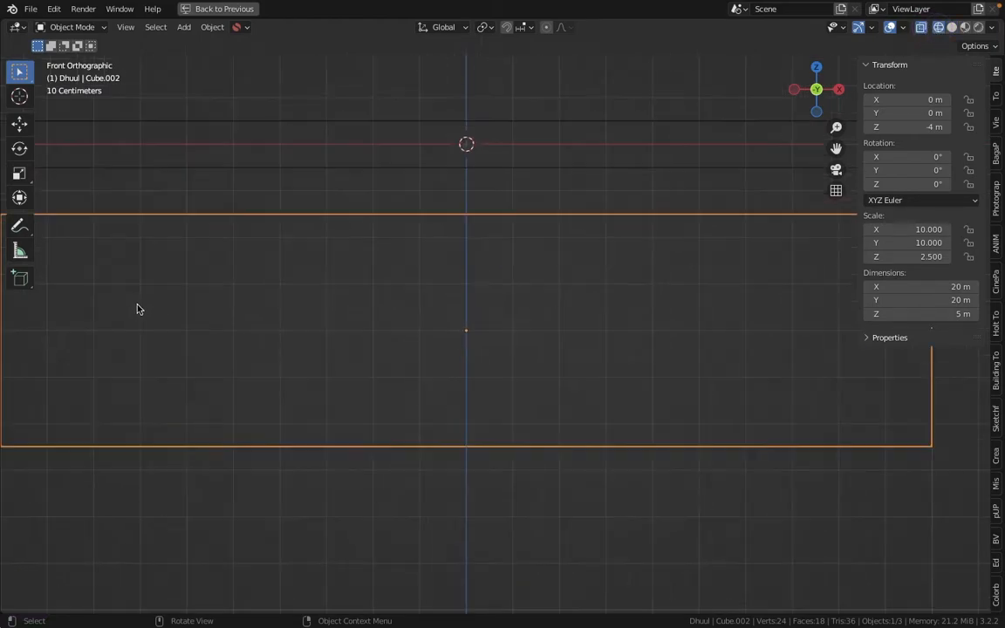
shift+middle_drag(169, 236, 429, 276)
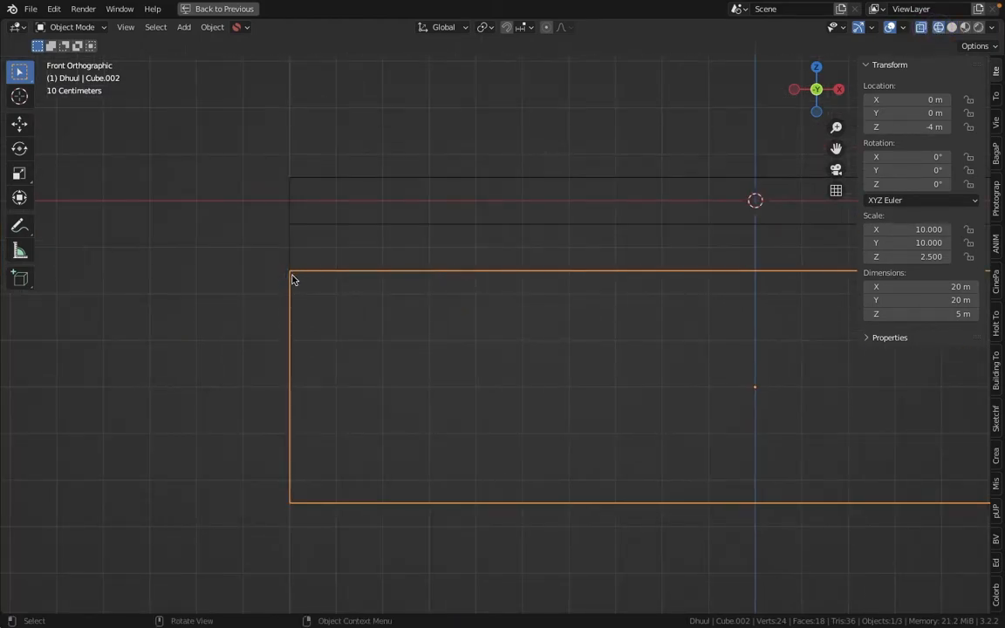
key(g)
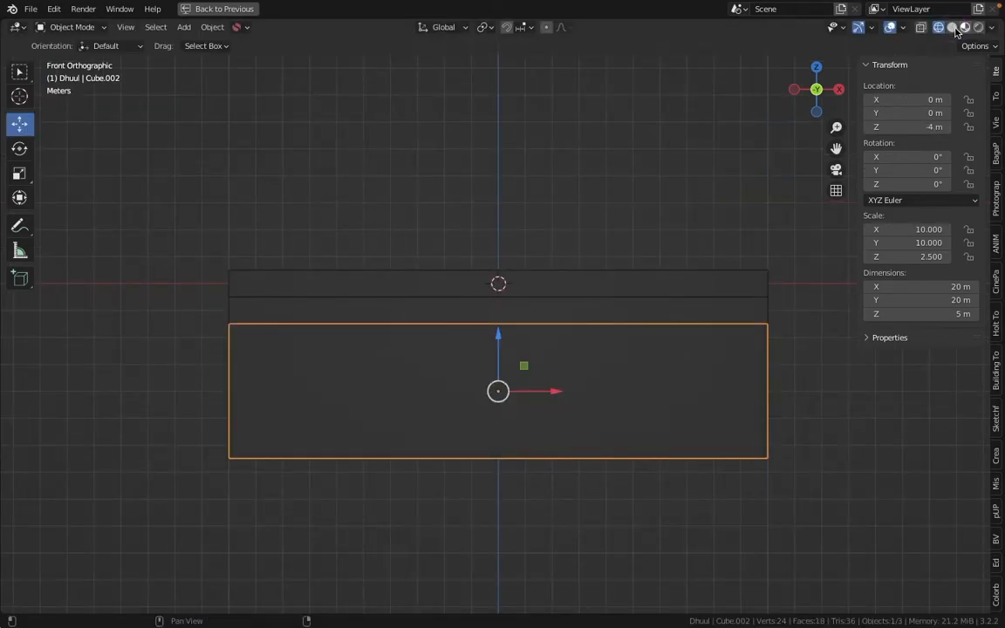
click(955, 29)
mouse_move(633, 251)
middle_down()
mouse_move(588, 289)
mouse_move(521, 316)
mouse_move(457, 281)
mouse_move(589, 264)
middle_up()
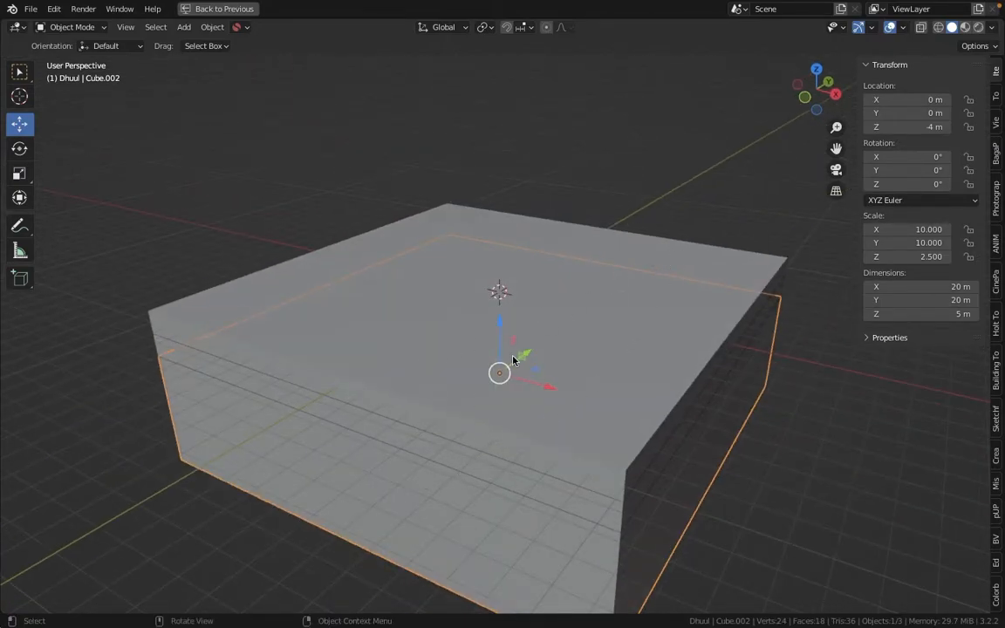
scroll(509, 375, down, 3)
middle_drag(509, 375, 538, 408)
- Set the Z dimension of the lowest slab to 4 m
click(931, 313)
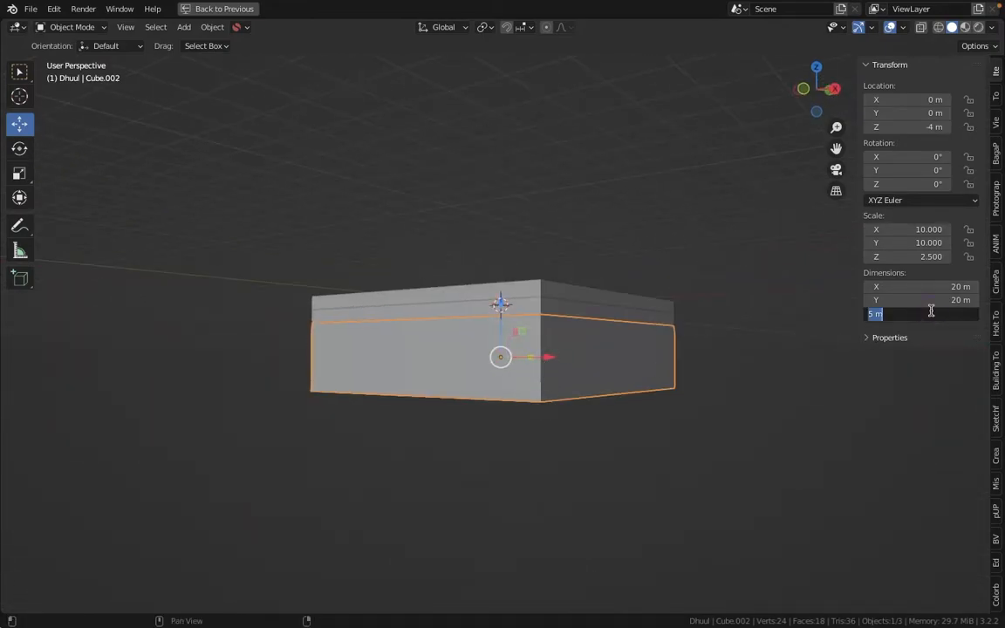
text(4)
key(Return)
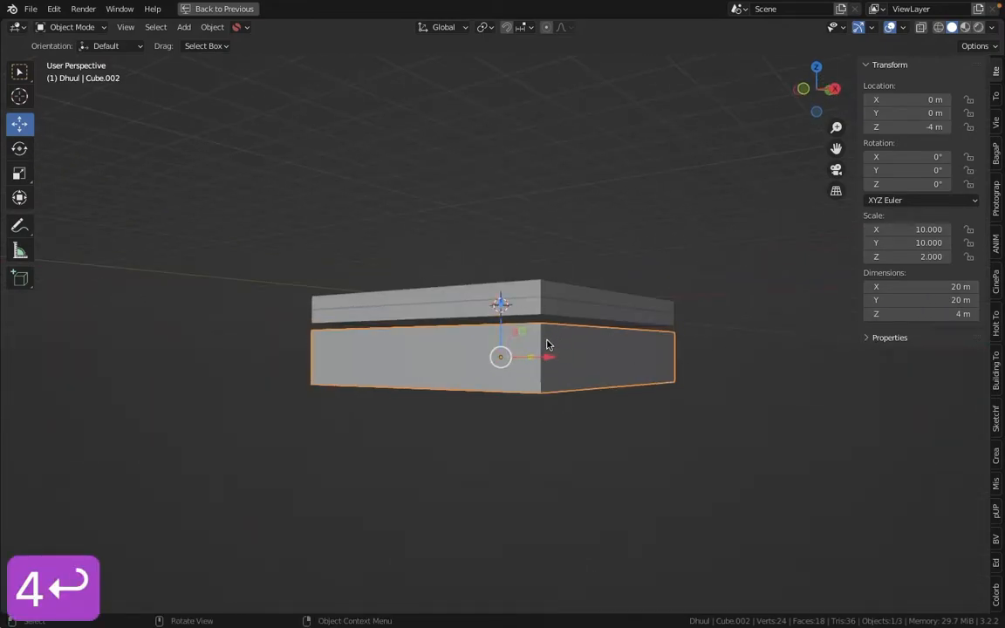
- Close the gap under the upper slabs by setting the lowest slab's Z location to -3.5 m
key(1)
scroll(557, 341, up, 6)
shift+middle_drag(119, 387, 235, 378)
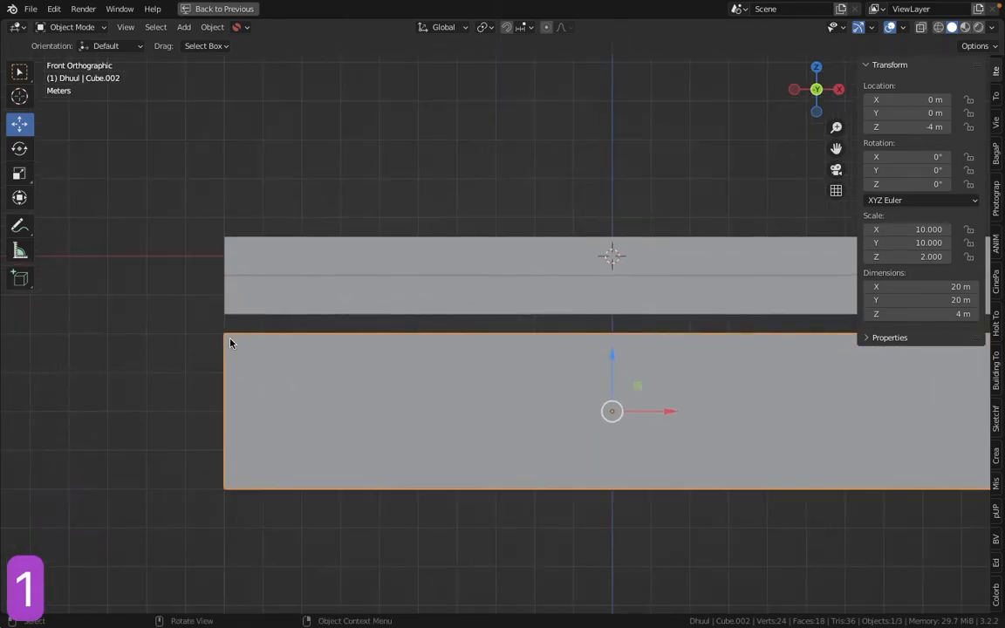
scroll(210, 304, up, 2)
shift+middle_drag(211, 318, 531, 303)
scroll(356, 301, up, 2)
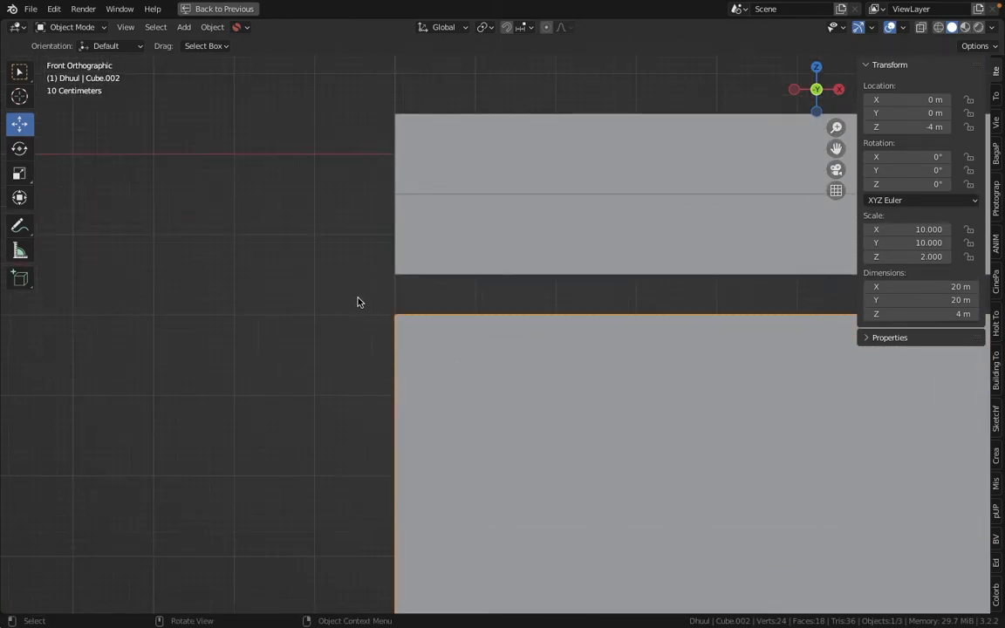
scroll(412, 321, down, 4)
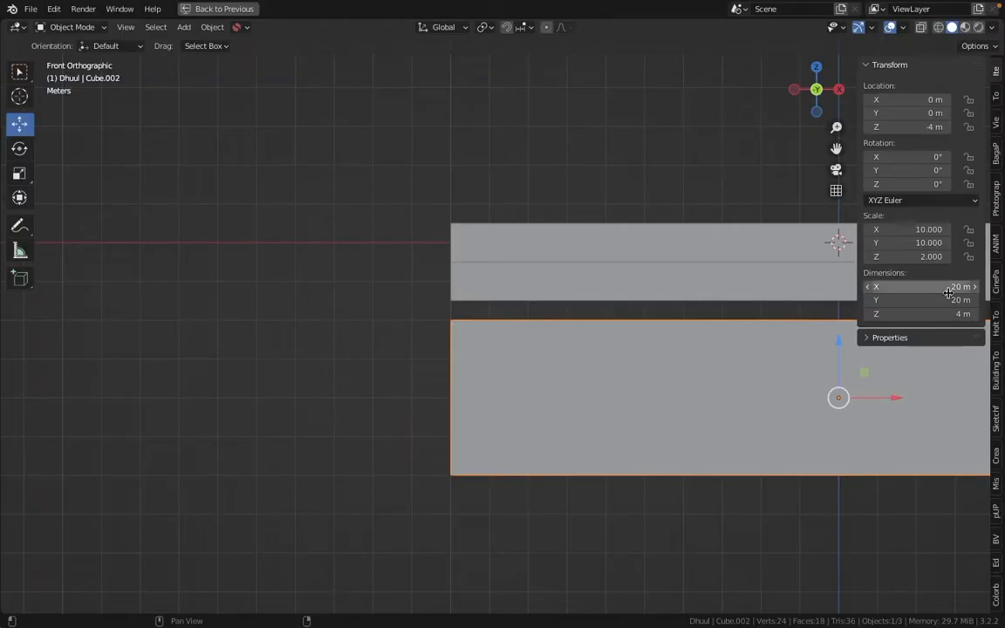
click(877, 125)
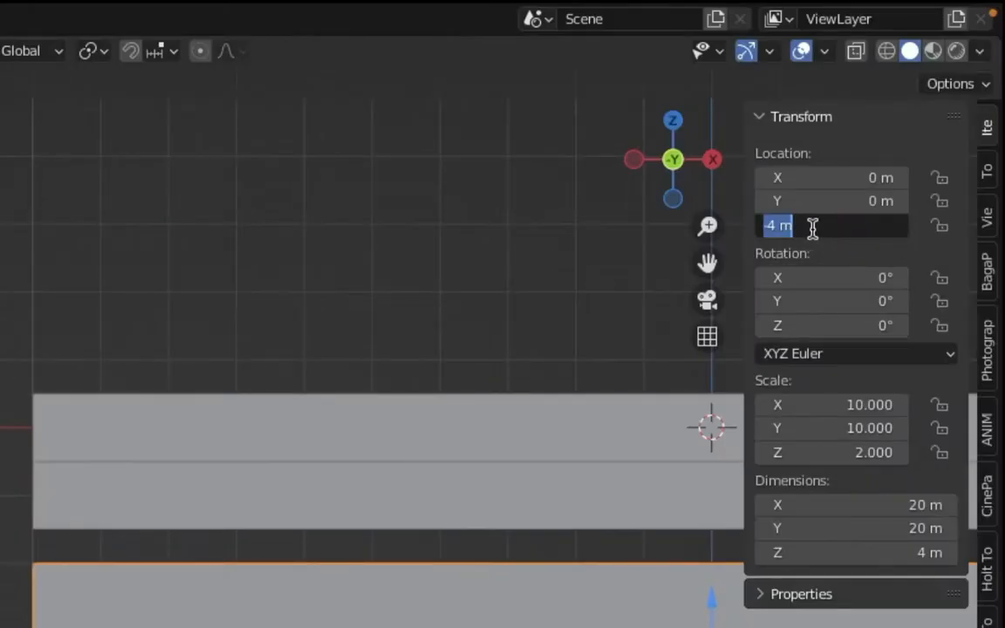
click(775, 225)
key(BackSpace)
text(3)
key(Return)
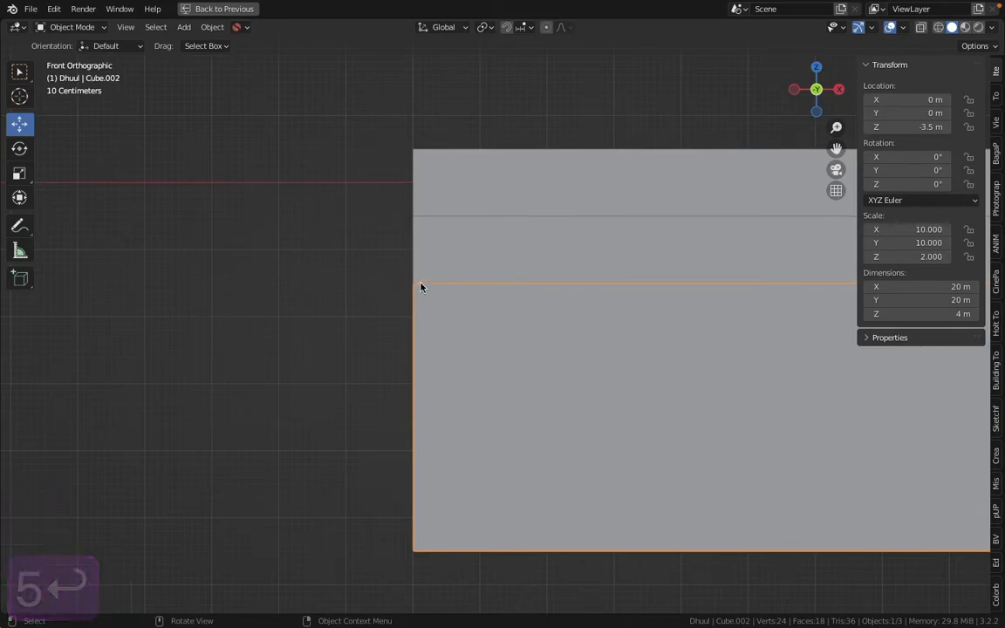
- Add a cube mesh to the scene at the centre of the stacked slabs
scroll(441, 277, down, 5)
middle_drag(604, 218, 553, 271)
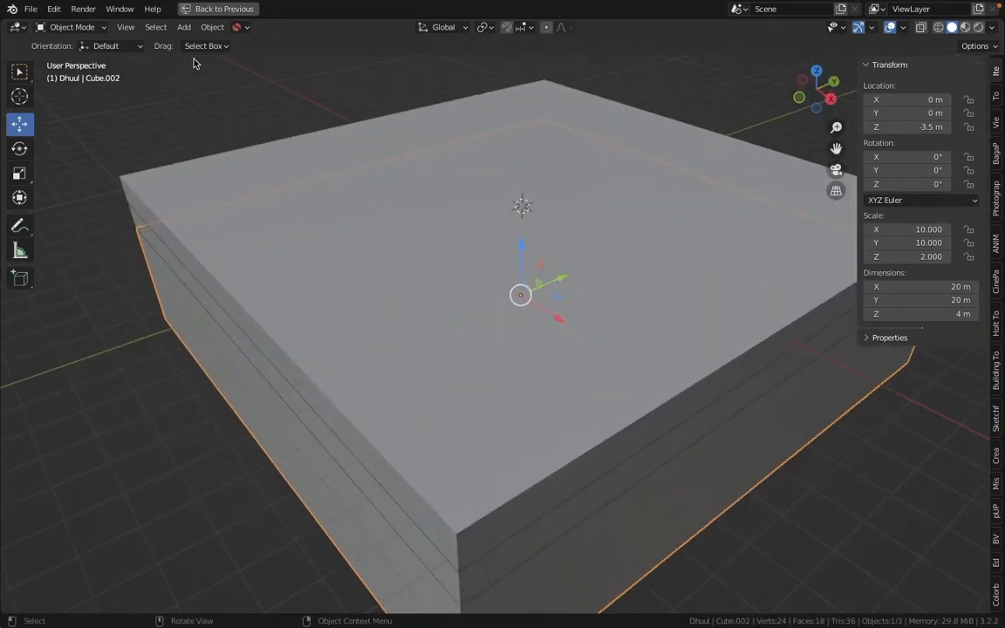
click(183, 29)
mouse_move(202, 43)
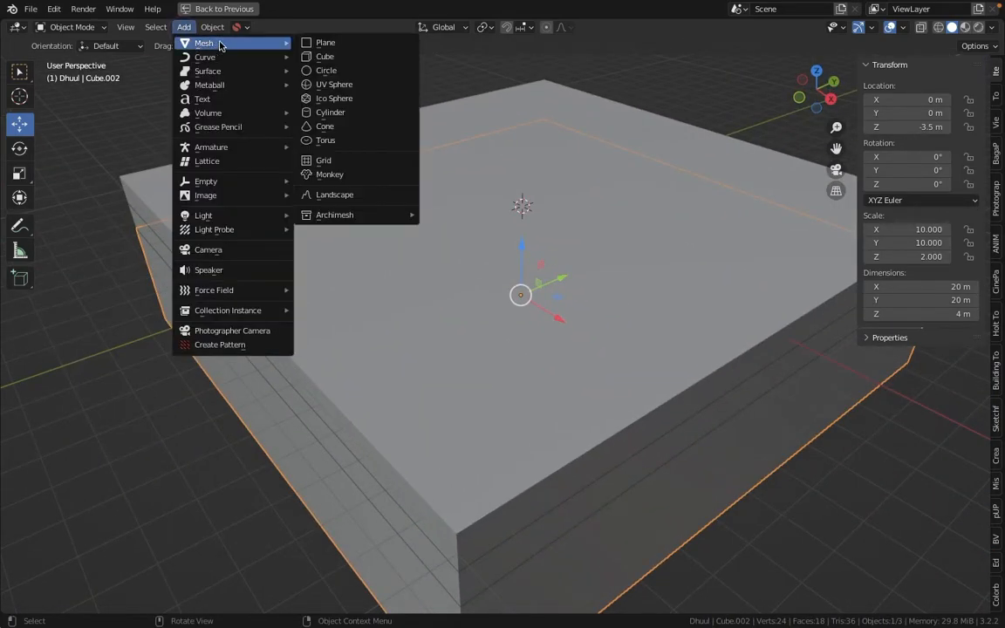
click(325, 57)
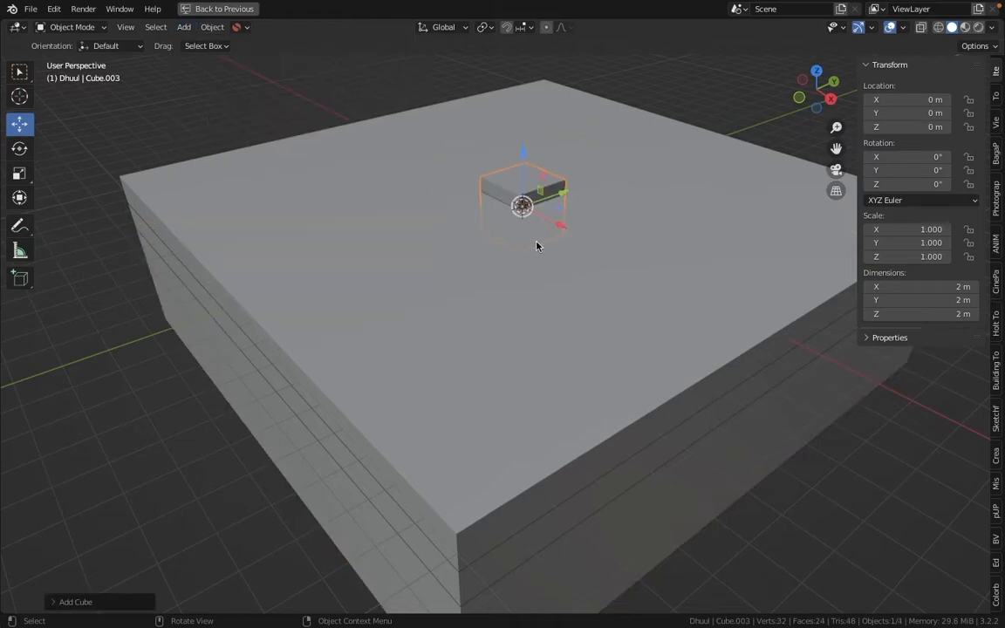
- Move the new cube to about X 3.68 m, Y -0.89 m, Z 0.70 m so it protrudes from the top slab
click(552, 193)
drag(524, 150, 524, 130)
scroll(570, 226, down, 5)
middle_drag(596, 236, 638, 258)
scroll(567, 332, up, 2)
drag(572, 267, 631, 290)
drag(617, 249, 606, 256)
middle_drag(655, 260, 624, 242)
scroll(625, 242, up, 3)
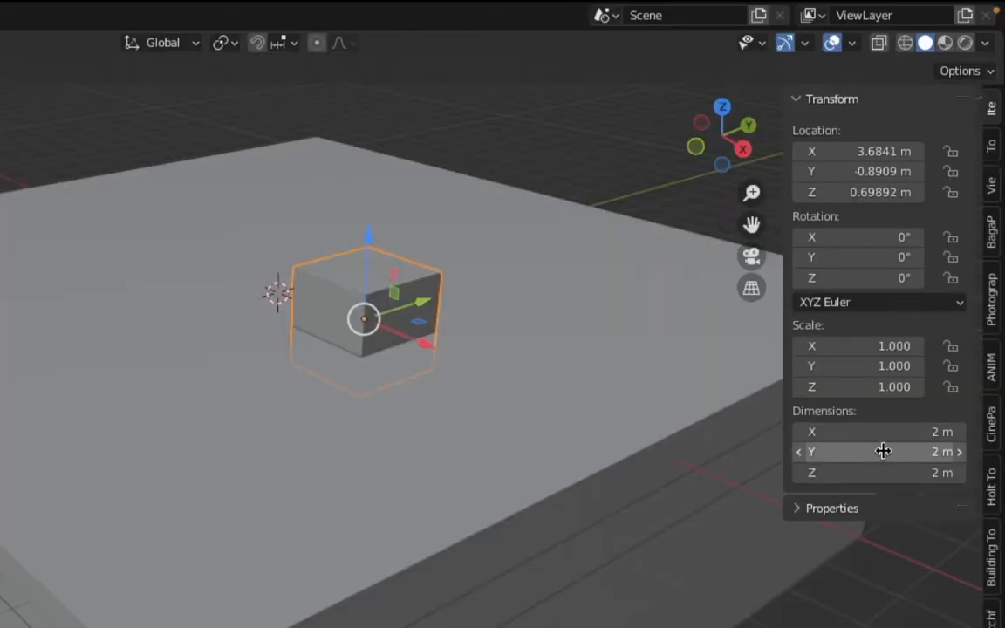
drag(864, 455, 961, 444)
right_click(960, 444)
drag(855, 436, 929, 426)
right_click(930, 426)
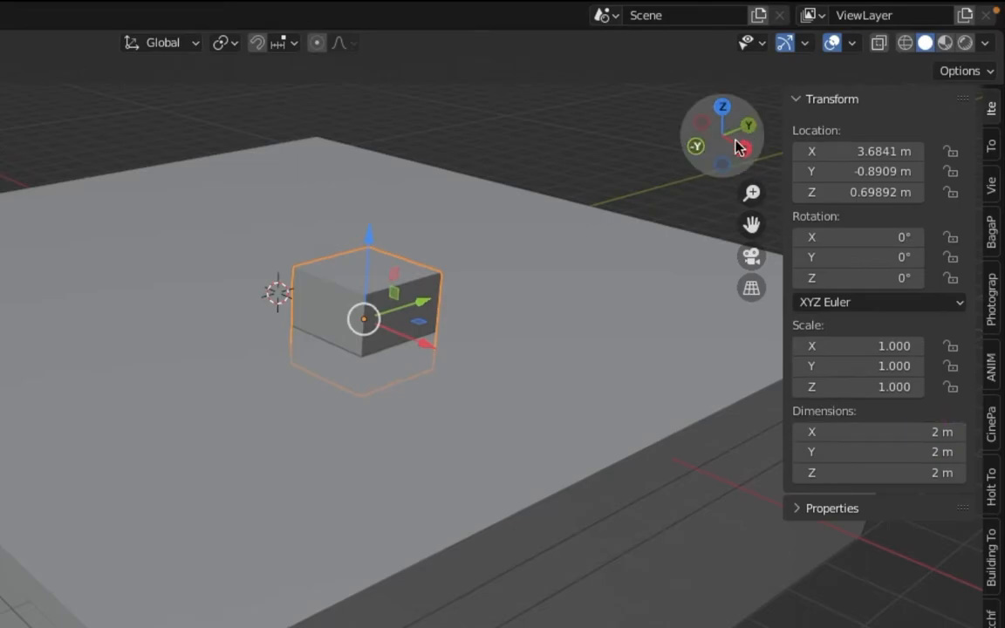
- Set the cube's Y dimension to 20 m
middle_drag(349, 388, 317, 402)
middle_drag(474, 338, 358, 430)
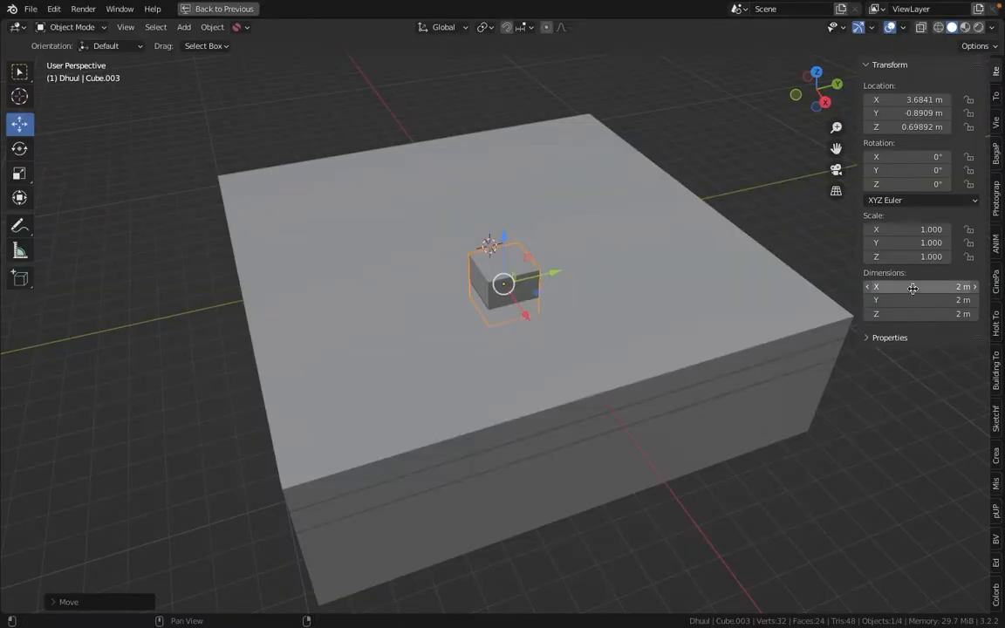
click(842, 452)
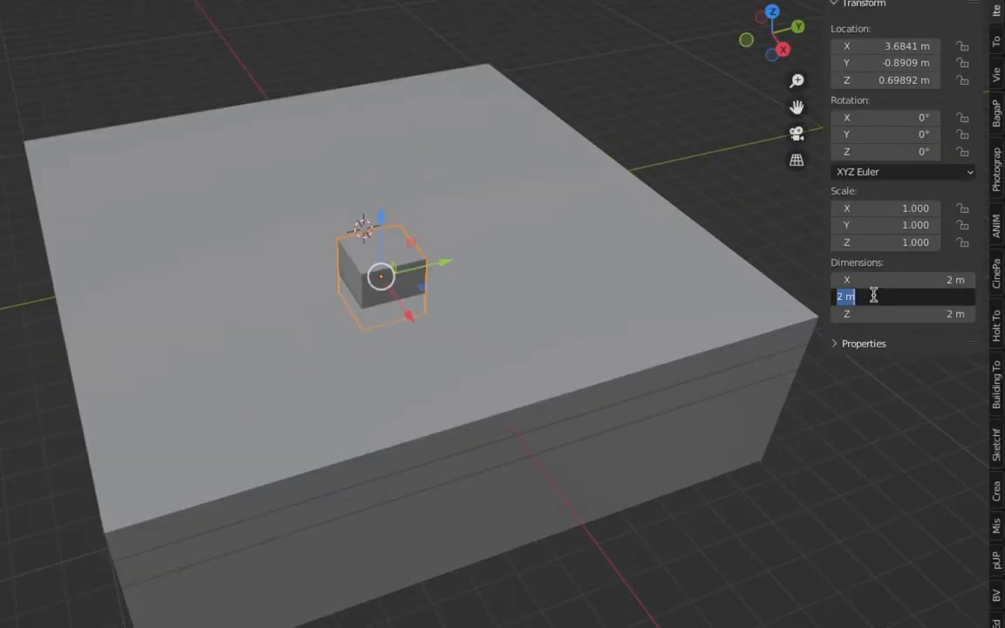
text(20)
key(Return)
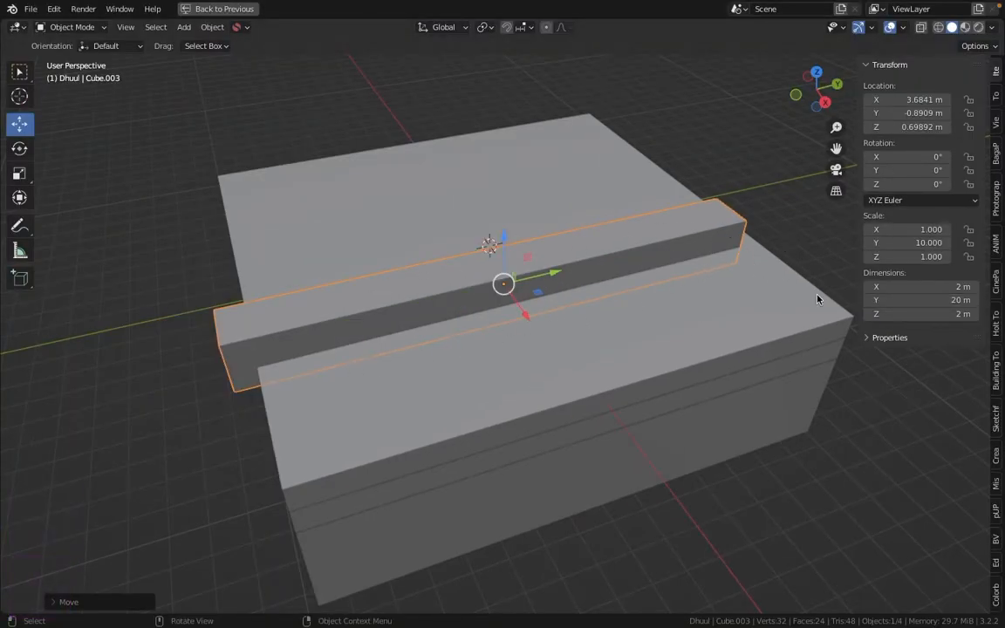
- Set the elongated cube's dimensions to 25 m in Y and 3.5 m in X
click(899, 299)
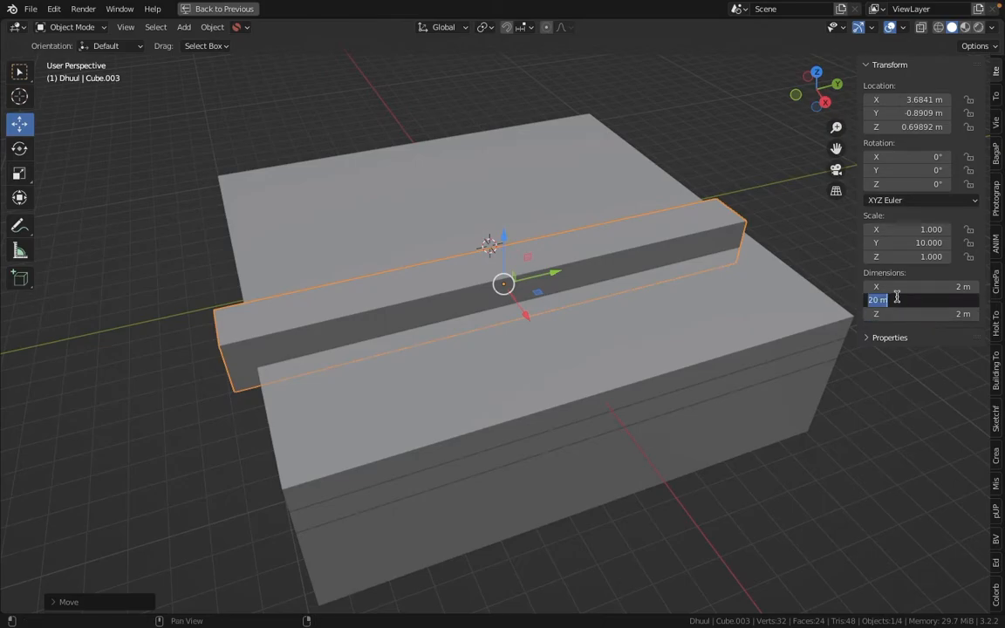
text(25)
key(Return)
middle_drag(655, 256, 663, 261)
drag(930, 288, 911, 290)
right_click(930, 290)
click(929, 286)
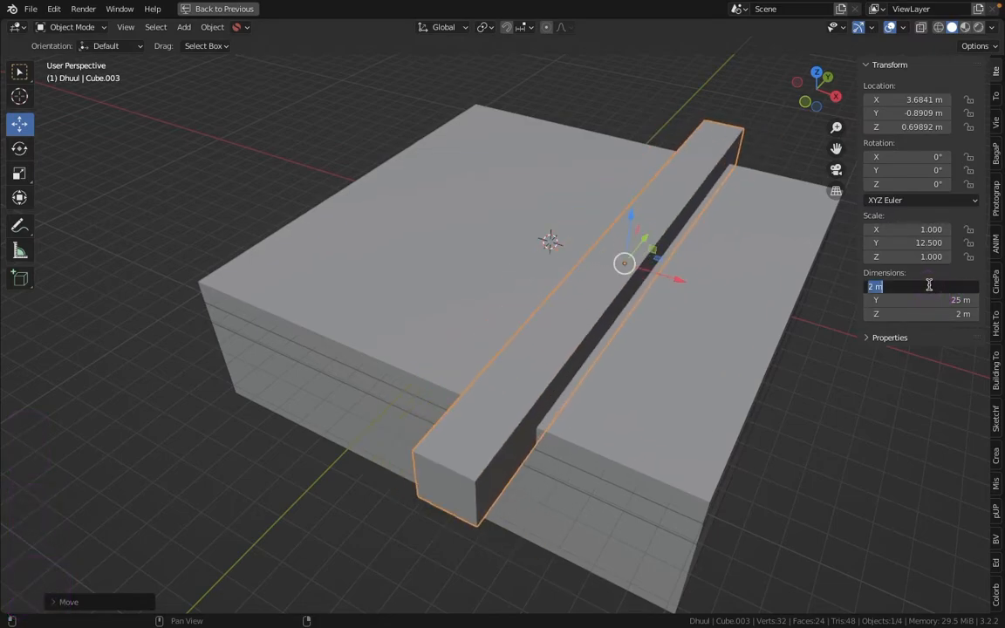
text(3.5)
key(Return)
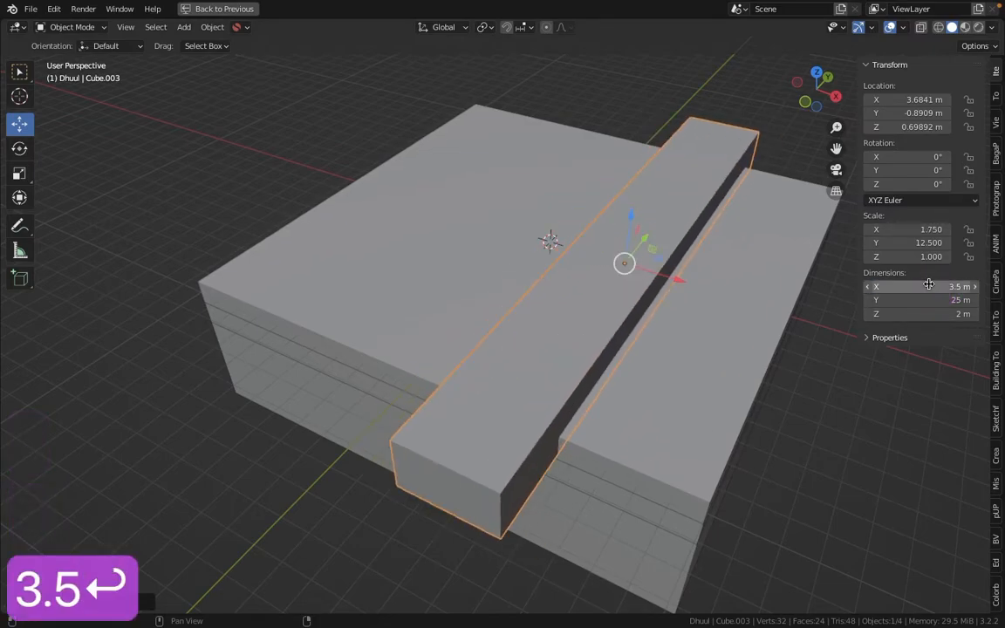
- Set the long block's Z dimension to 4 m and lower it into the slabs to about Z -0.37 m
middle_drag(778, 279, 761, 245)
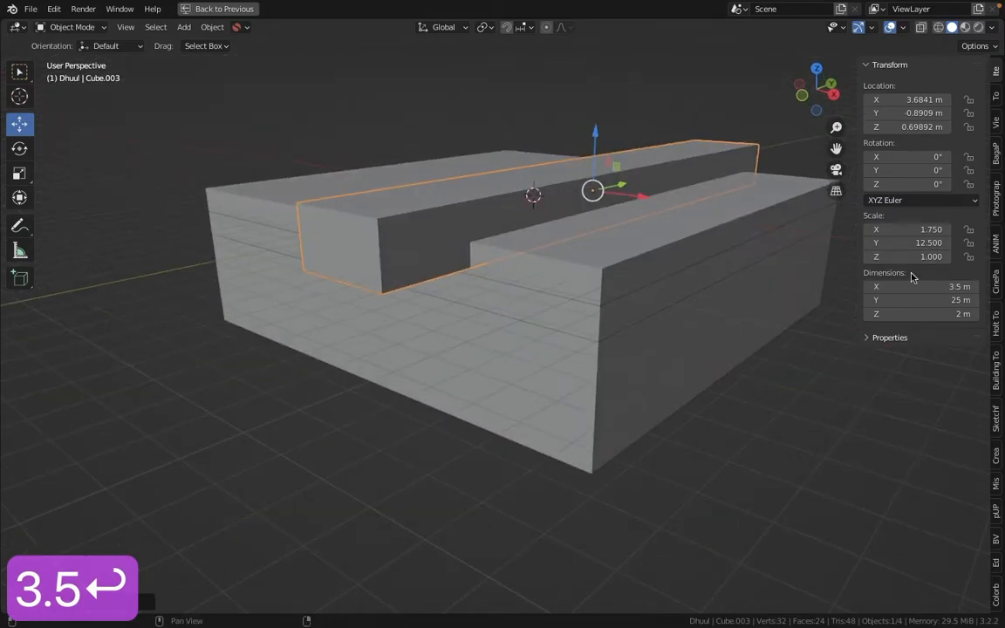
click(930, 314)
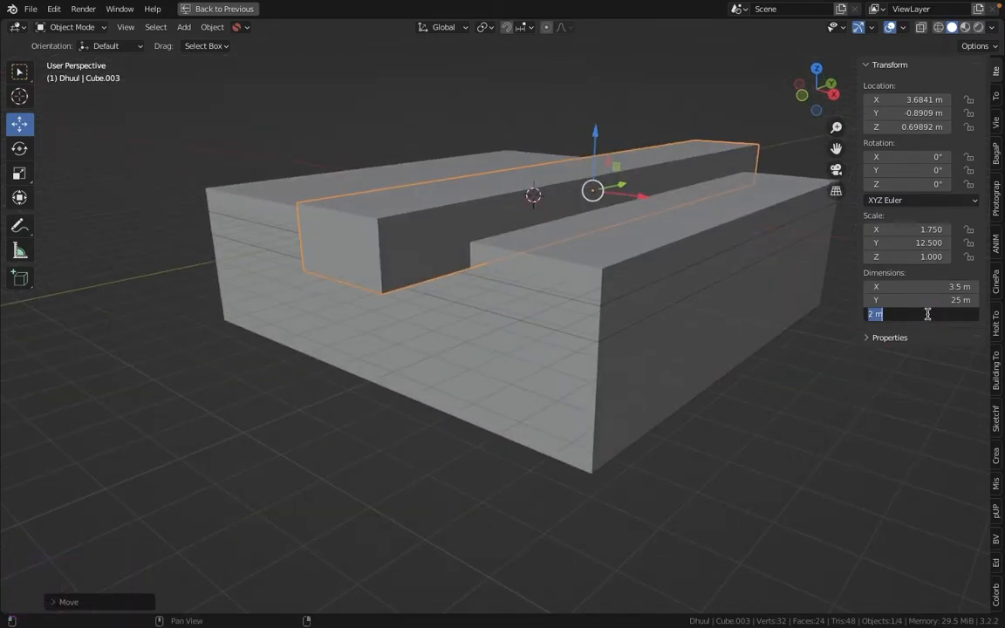
text(4)
key(Return)
drag(594, 135, 593, 159)
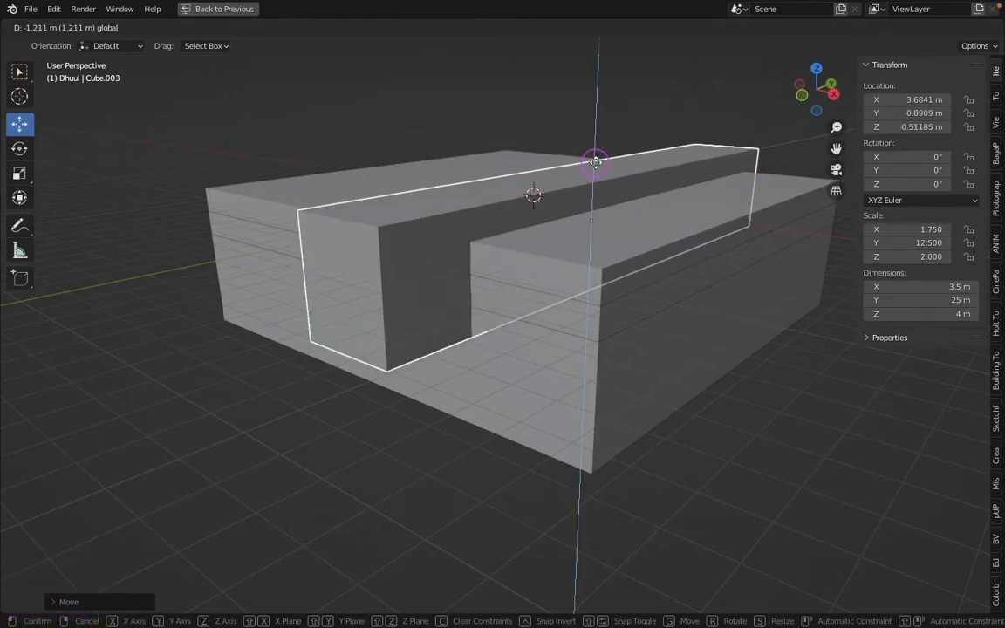
click(594, 168)
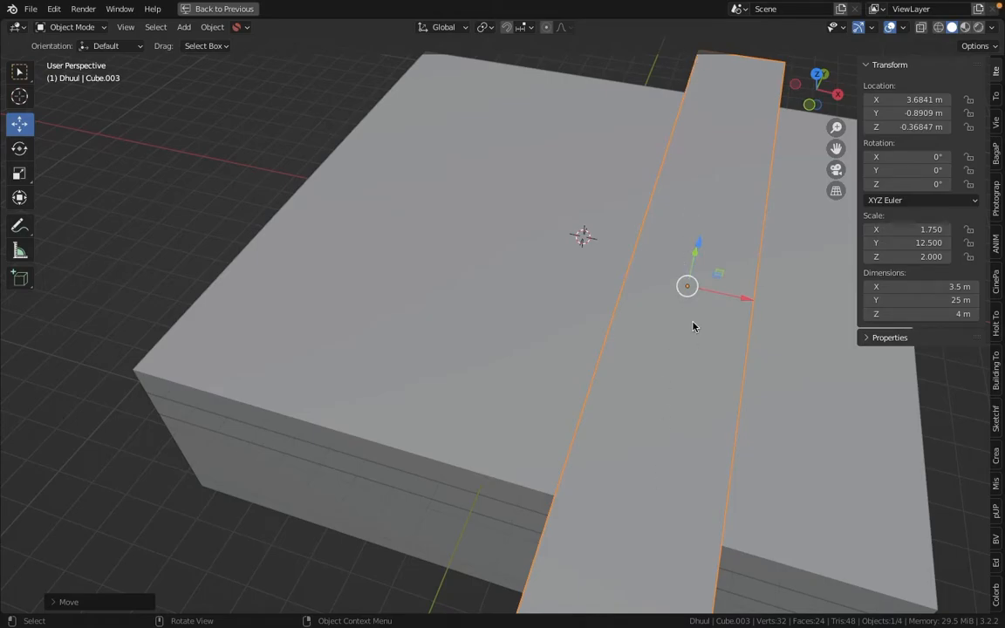
- Draw a freehand annotation stroke along the length of the long block
scroll(692, 327, down, 6)
click(20, 225)
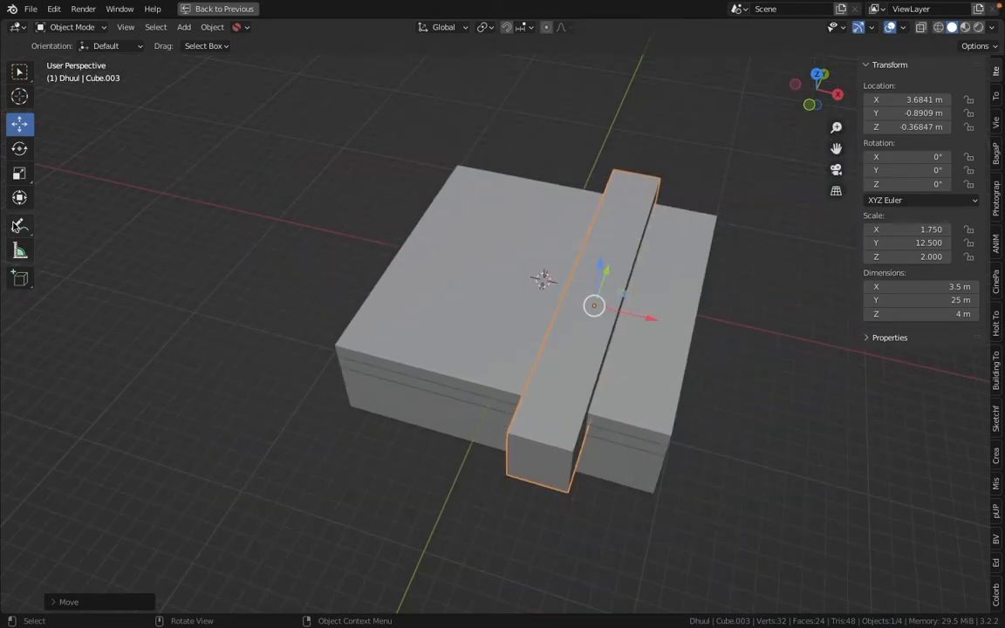
mouse_move(637, 149)
mouse_down()
mouse_move(614, 202)
mouse_move(563, 209)
mouse_move(545, 232)
mouse_move(638, 299)
mouse_move(547, 366)
mouse_move(530, 415)
mouse_up()
middle_drag(617, 278, 582, 220)
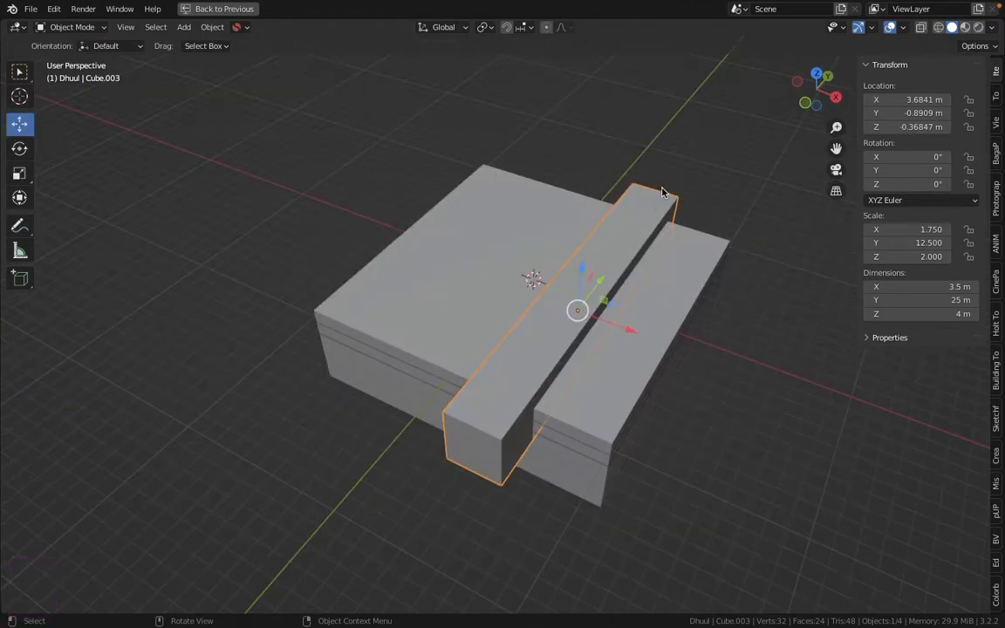
- Add three crosswise loop cuts to the long block in Edit Mode, one at its middle and one halfway to each end
click(71, 27)
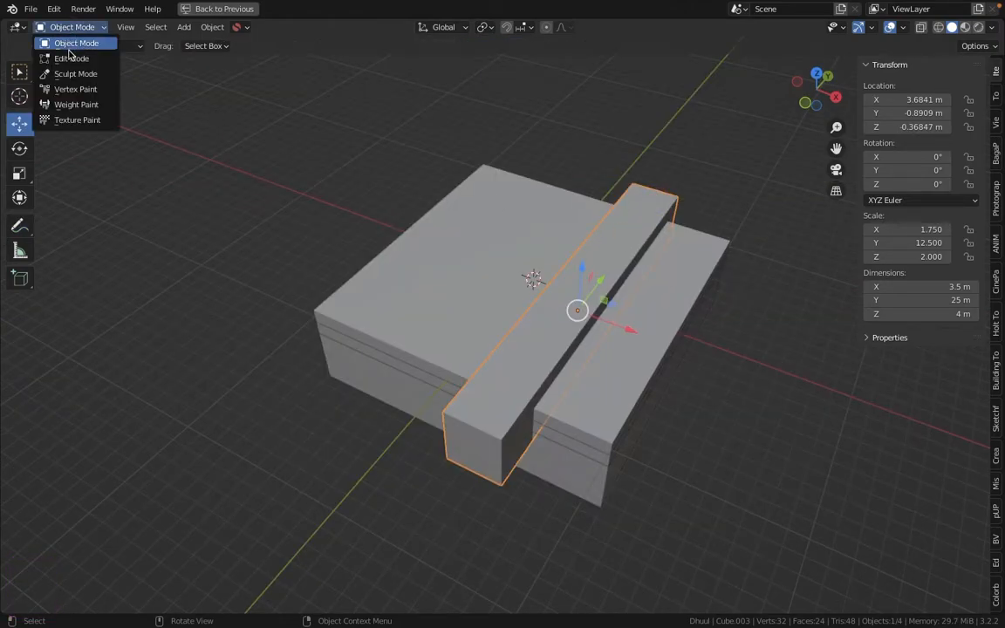
click(69, 57)
middle_drag(611, 314, 629, 305)
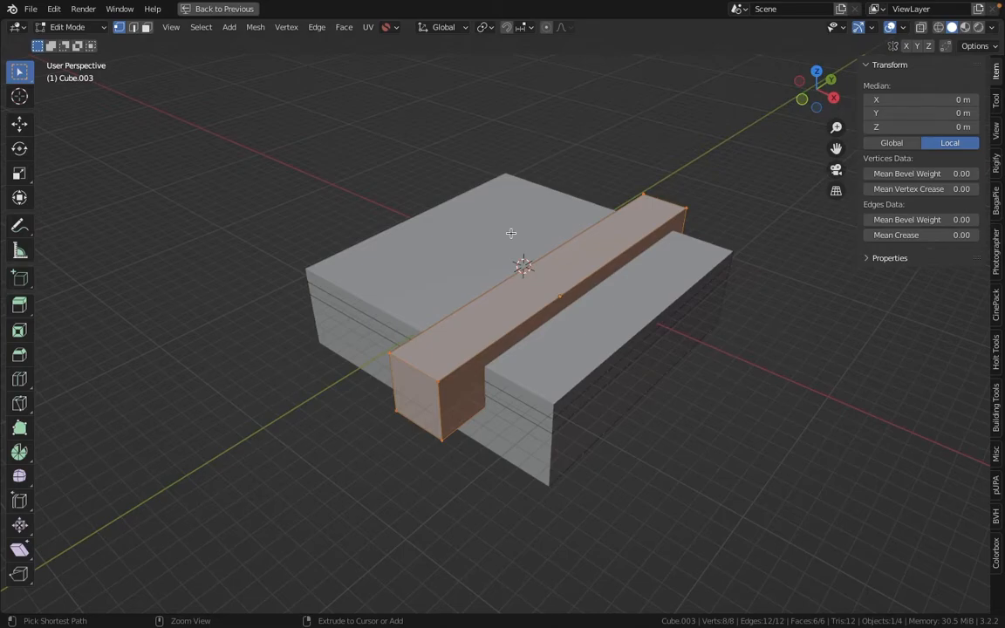
click(20, 379)
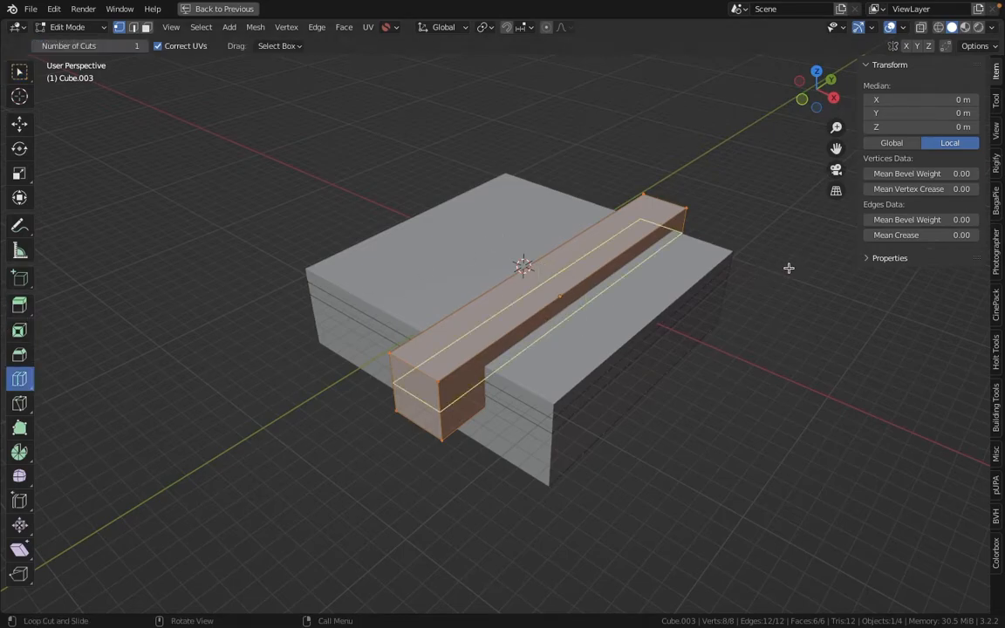
click(600, 285)
scroll(593, 287, up, 1)
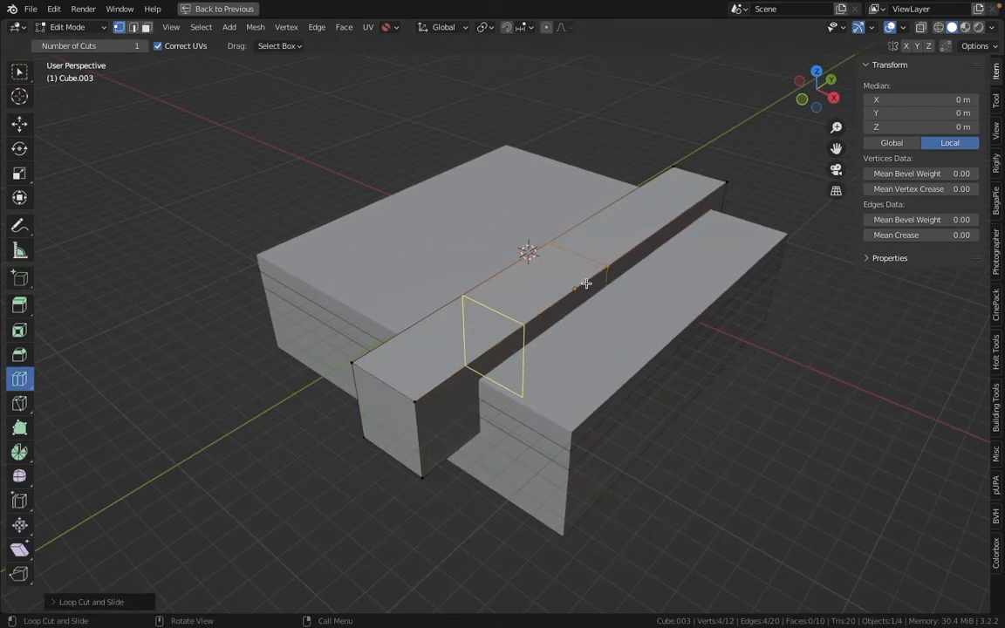
click(503, 328)
click(675, 220)
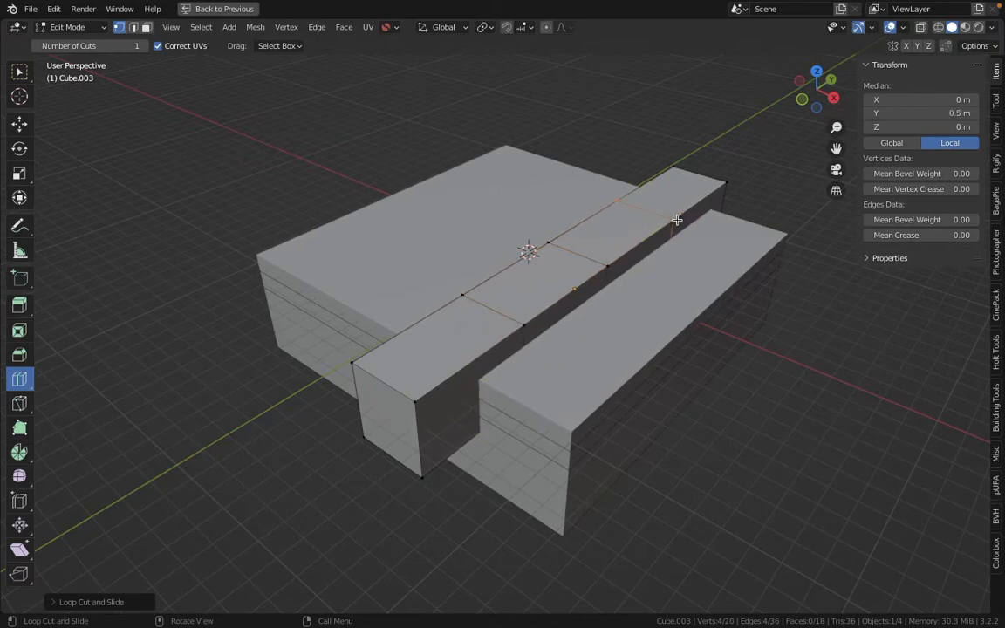
- Select the block's middle edge loop in edge mode and shift it along X to about -0.42 m local median
click(21, 74)
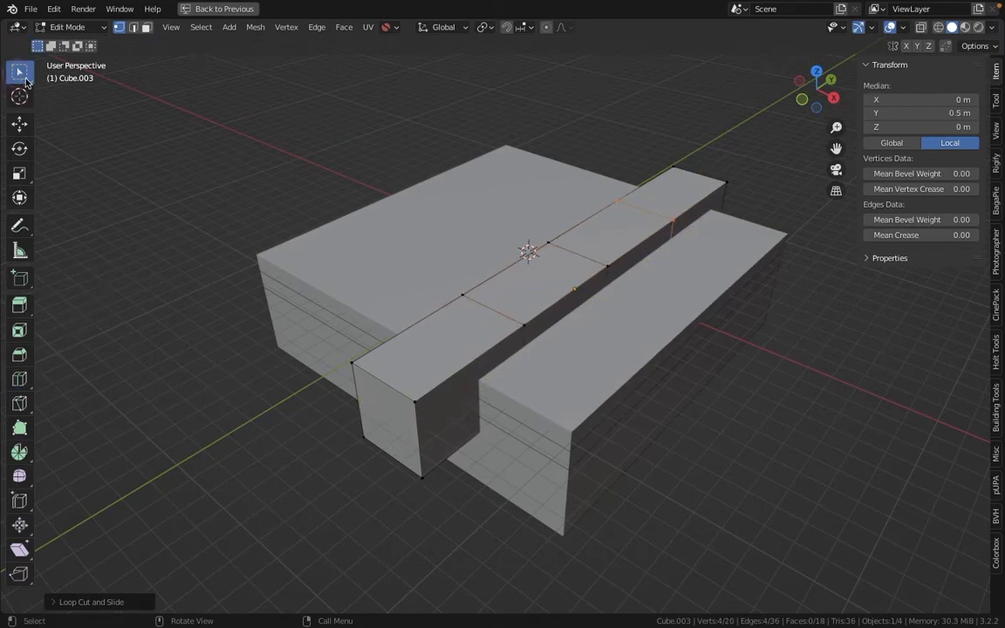
click(135, 27)
click(585, 258)
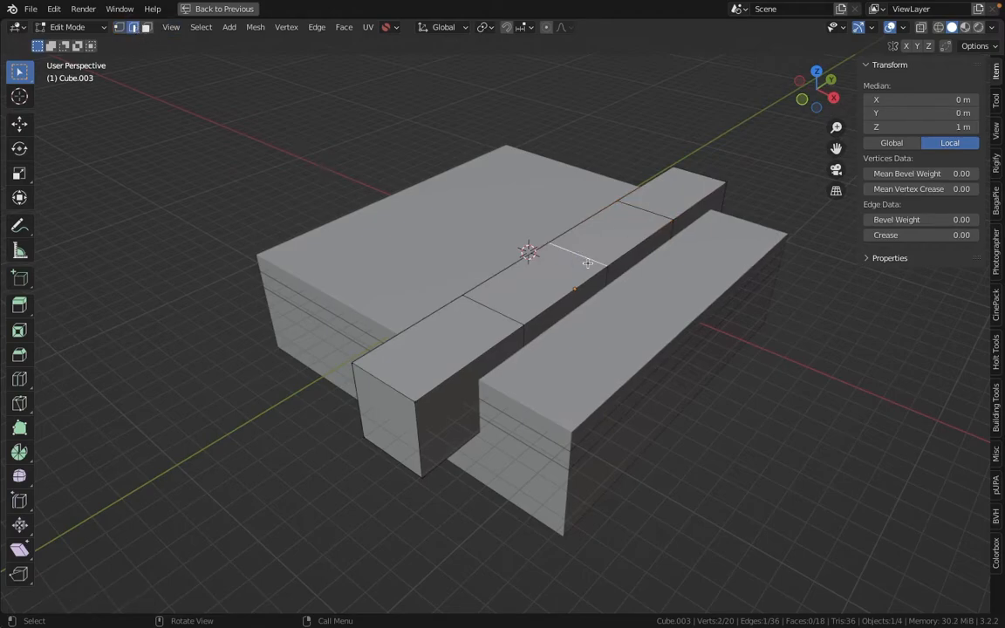
alt+click(583, 255)
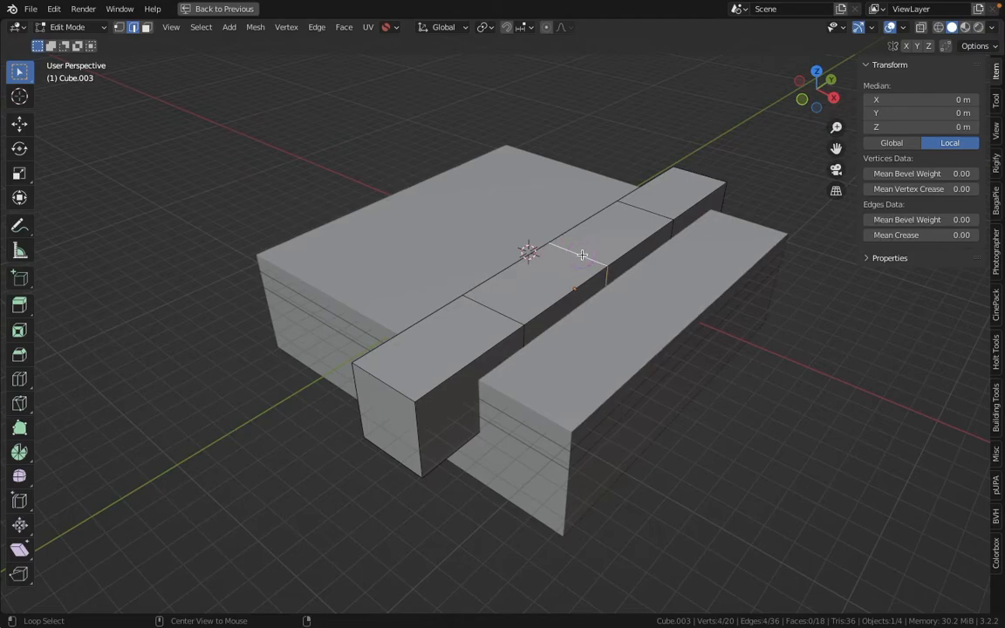
key(z)
middle_drag(608, 286, 630, 278)
key(alt+z)
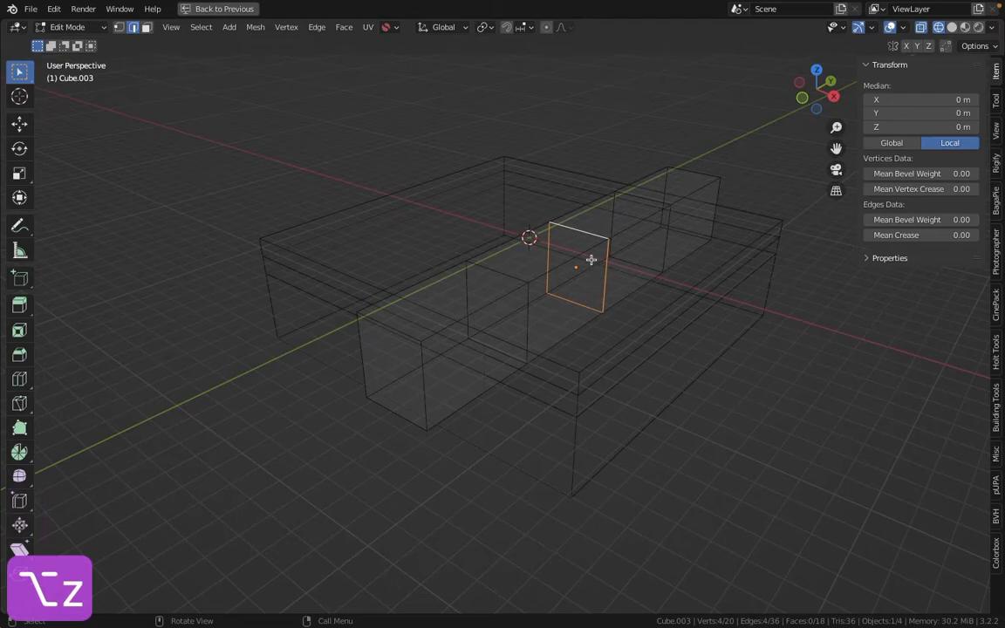
key(z)
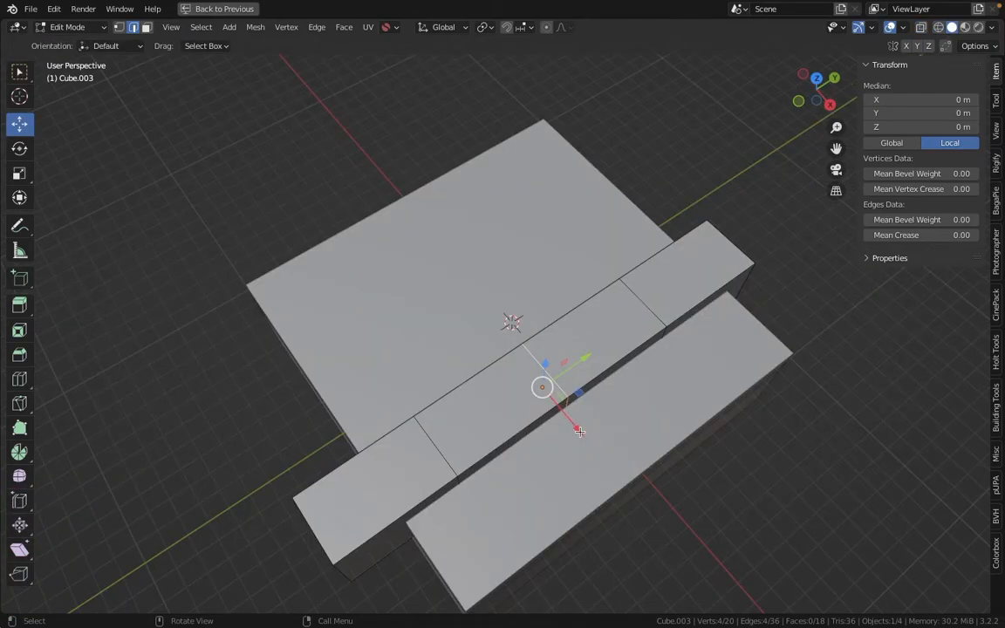
drag(579, 429, 555, 417)
- Shift the edge loop on the block's far half along X to about 0.35 m local median
click(642, 302)
click(539, 382)
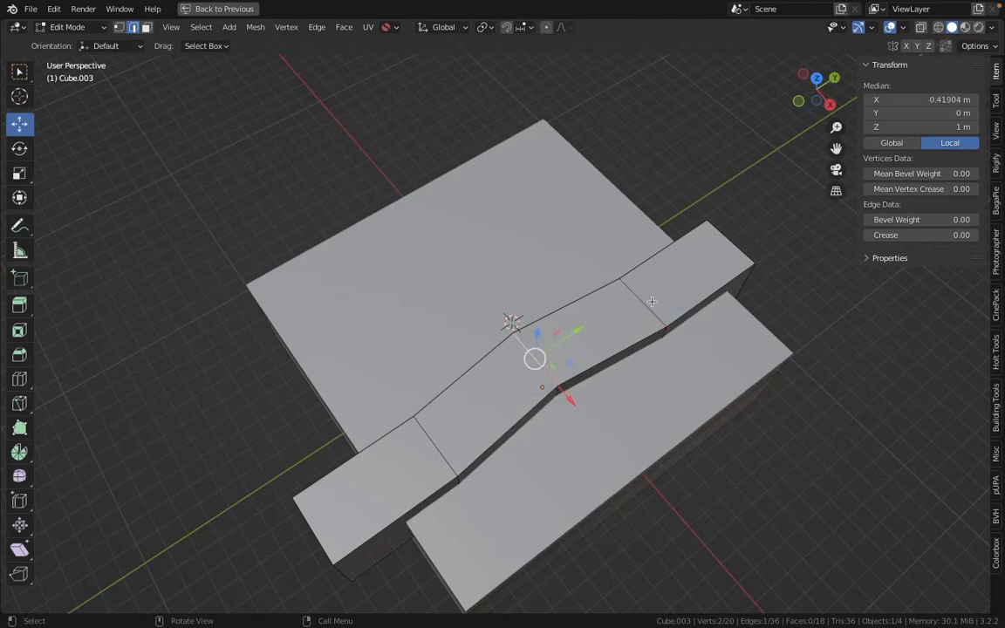
alt+click(647, 310)
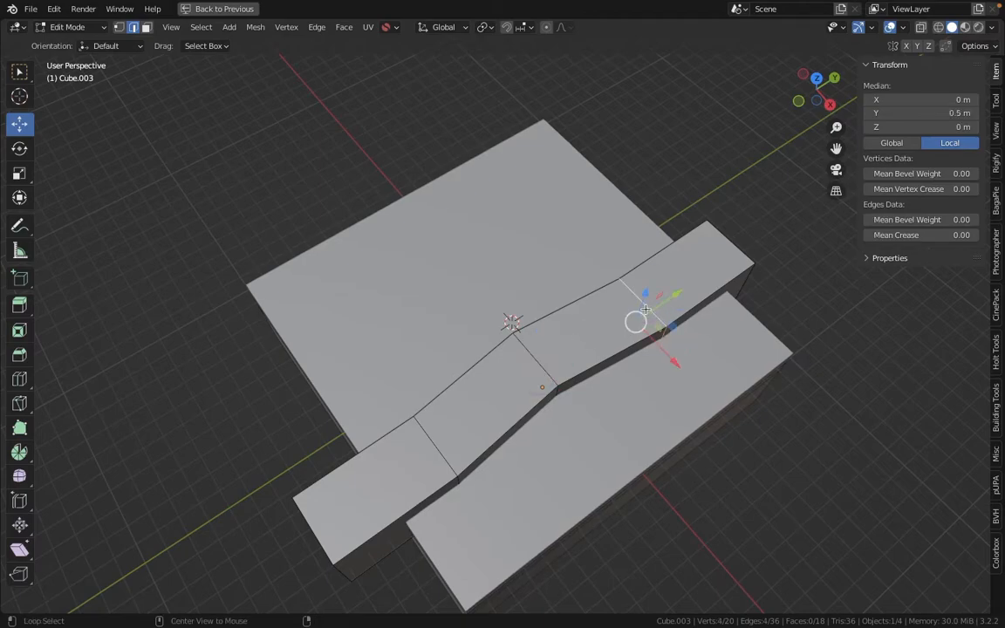
drag(676, 364, 687, 381)
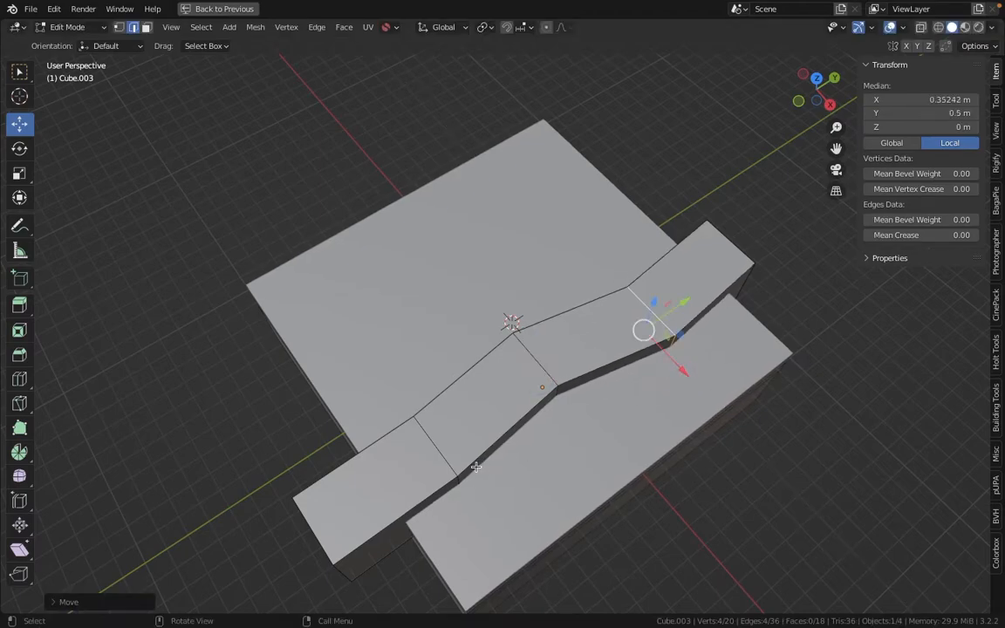
- Select the edge loop on the block's near half and shift it along X to about -0.26 m local median
alt+click(451, 461)
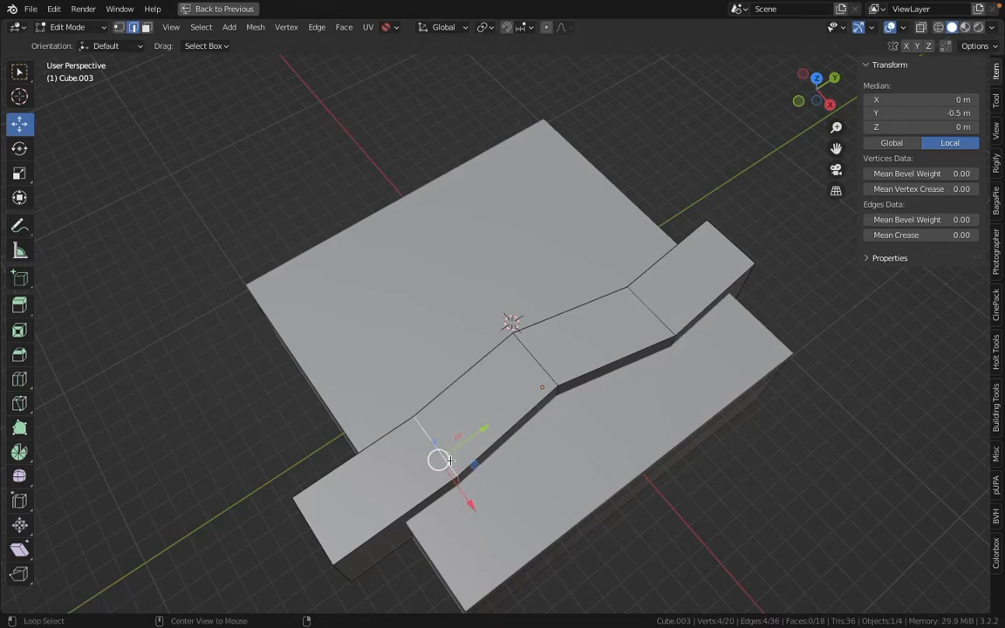
drag(449, 462, 482, 481)
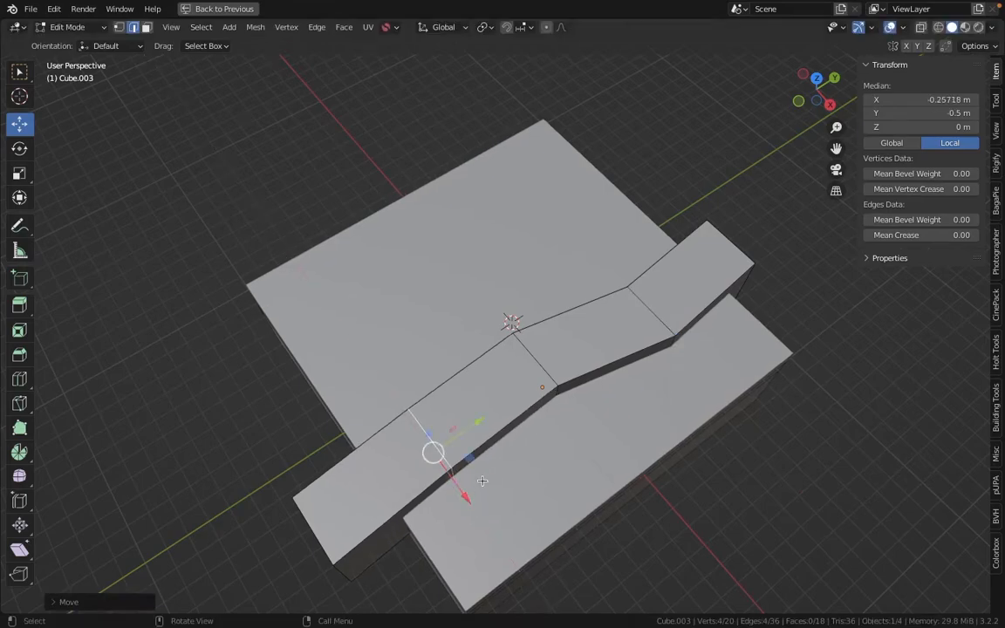
- Display the model in wireframe from the right orthographic view
middle_drag(500, 397, 391, 329)
middle_drag(792, 186, 720, 232)
click(808, 104)
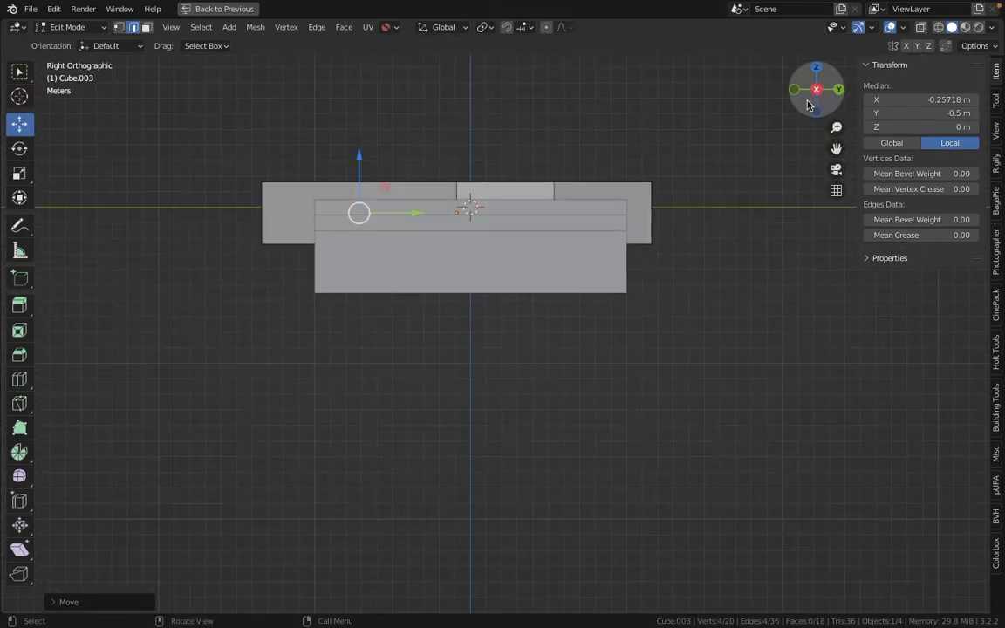
key(z)
click(272, 292)
scroll(272, 292, up, 3)
shift+middle_drag(282, 270, 360, 355)
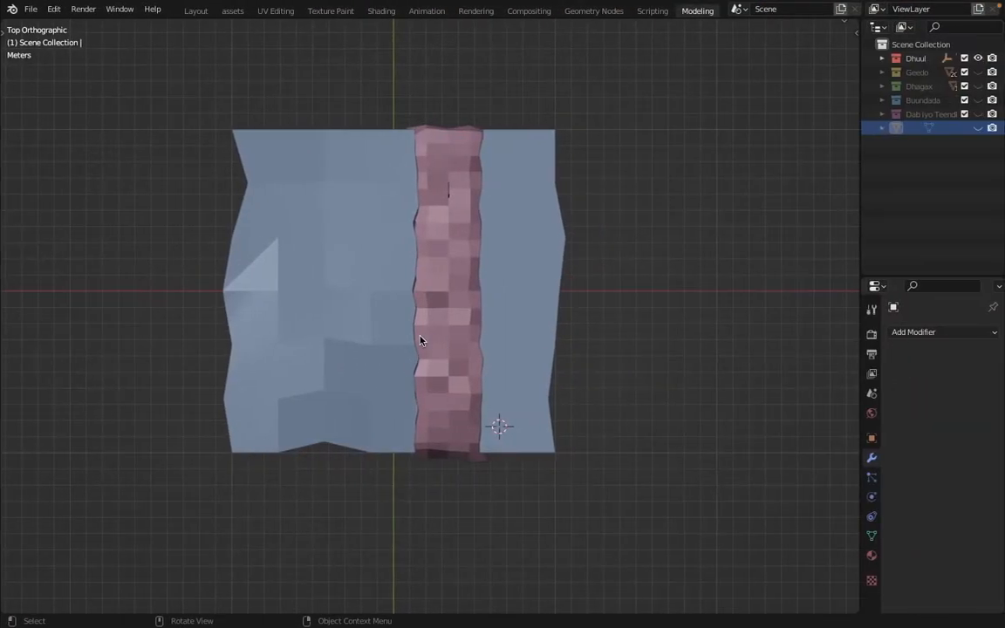
- Examine the finished reference terrain in right-side wireframe, including the curved underside profile of its long block
middle_drag(420, 341, 377, 274)
key(KP_3)
scroll(427, 294, up, 5)
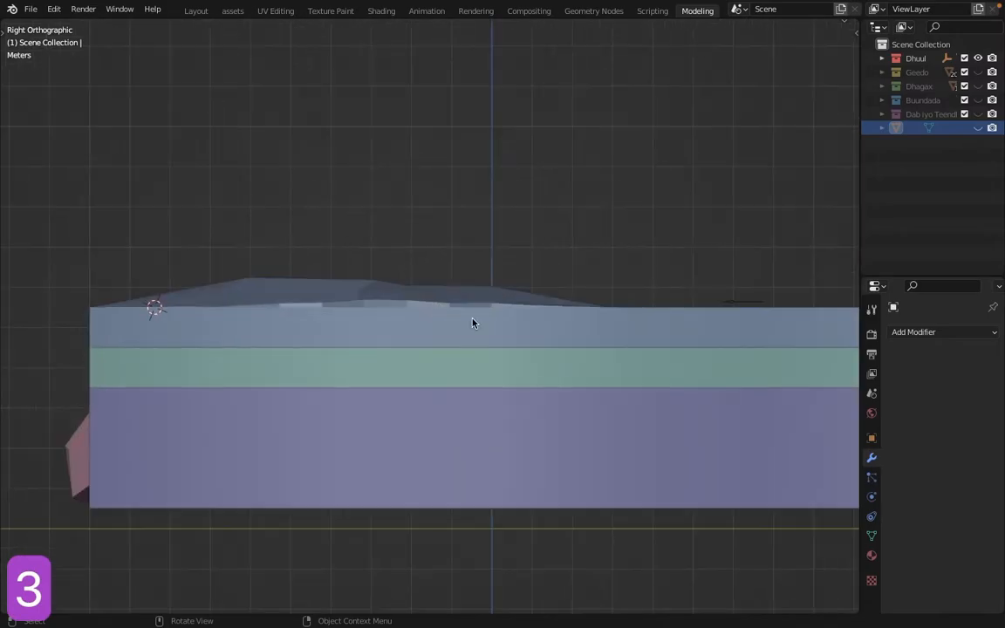
key(z)
scroll(602, 420, down, 2)
shift+middle_drag(624, 415, 602, 385)
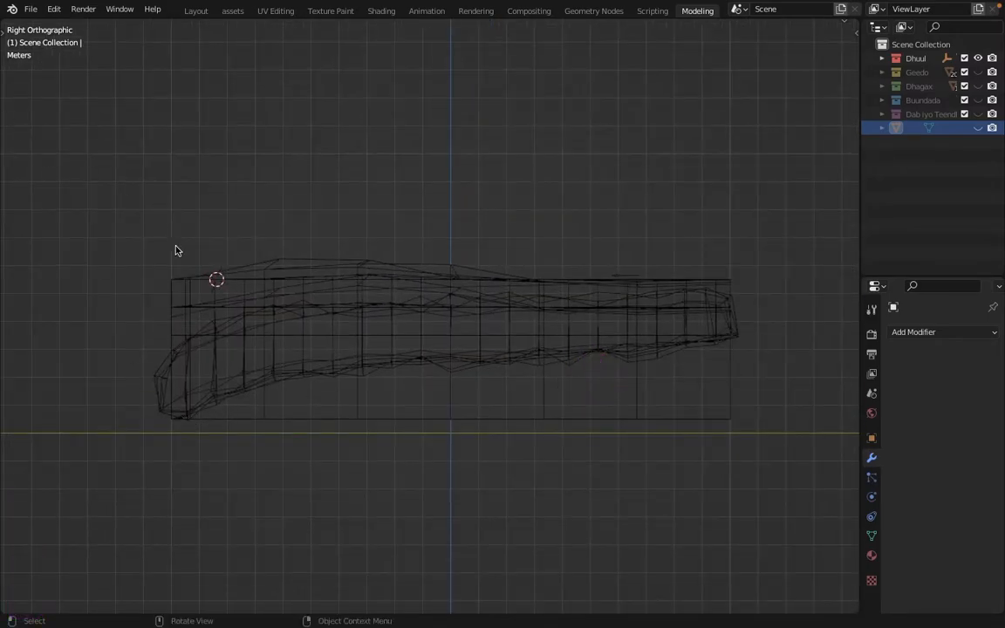
key(t)
click(18, 189)
mouse_move(179, 424)
mouse_down()
mouse_move(321, 382)
mouse_move(516, 348)
mouse_move(737, 331)
mouse_up()
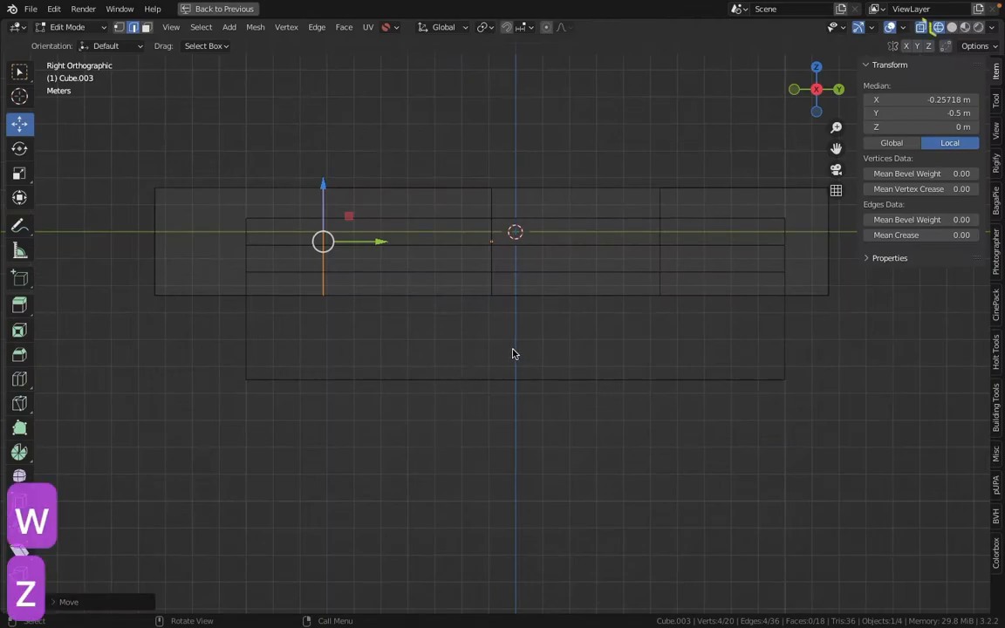
- Box-select the long block's near end in wireframe and lower it along Z to about -0.81 m local median
key(z)
key(z)
drag(105, 160, 196, 367)
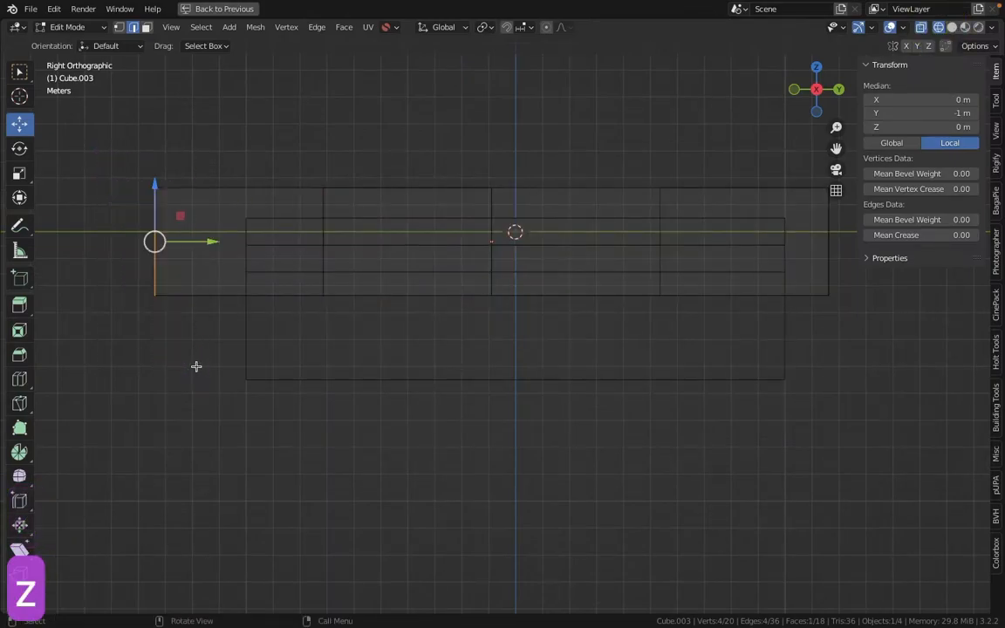
key(3)
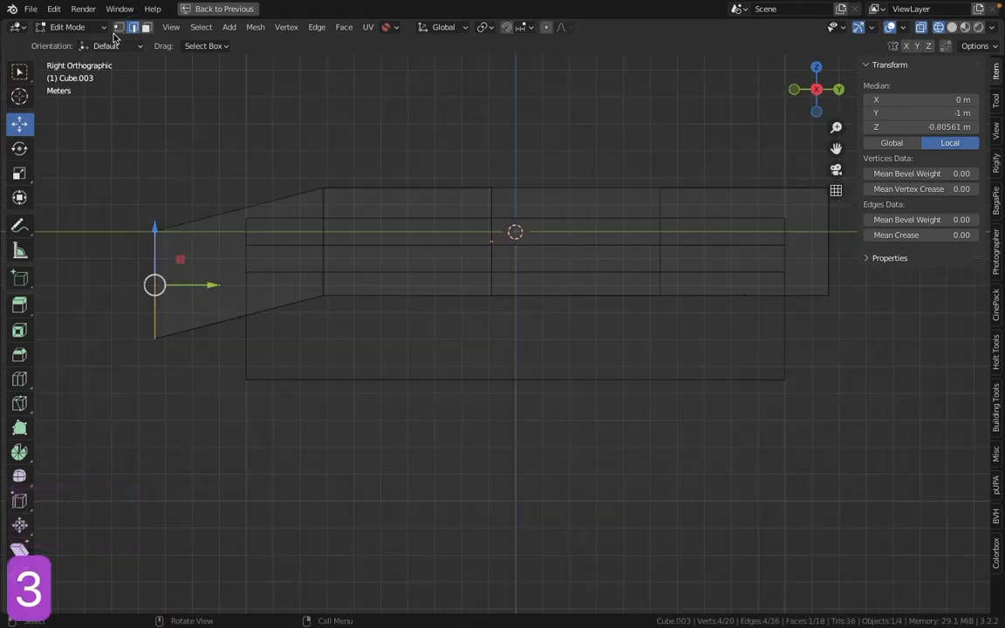
- Select the bottom edge of the near-half loop and lower it along Z to about -1.21 m local median
middle_drag(238, 238, 274, 387)
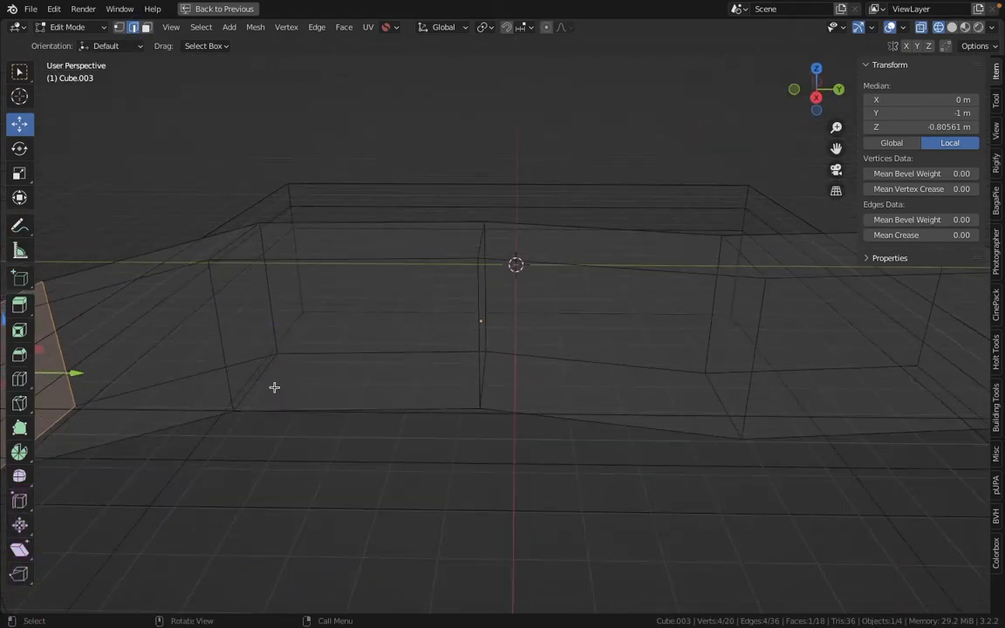
click(256, 383)
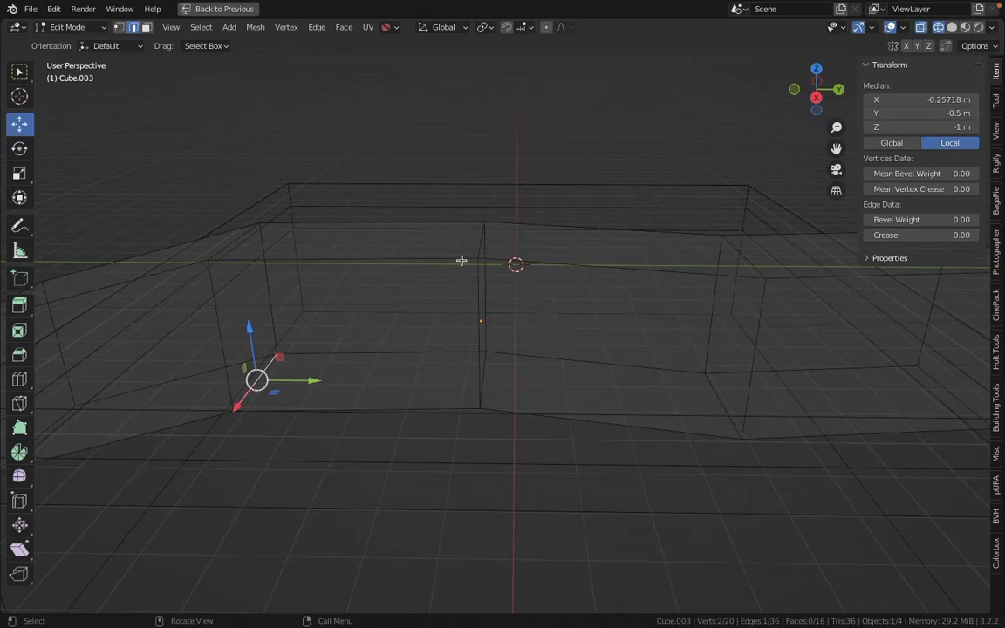
click(816, 97)
drag(325, 240, 329, 255)
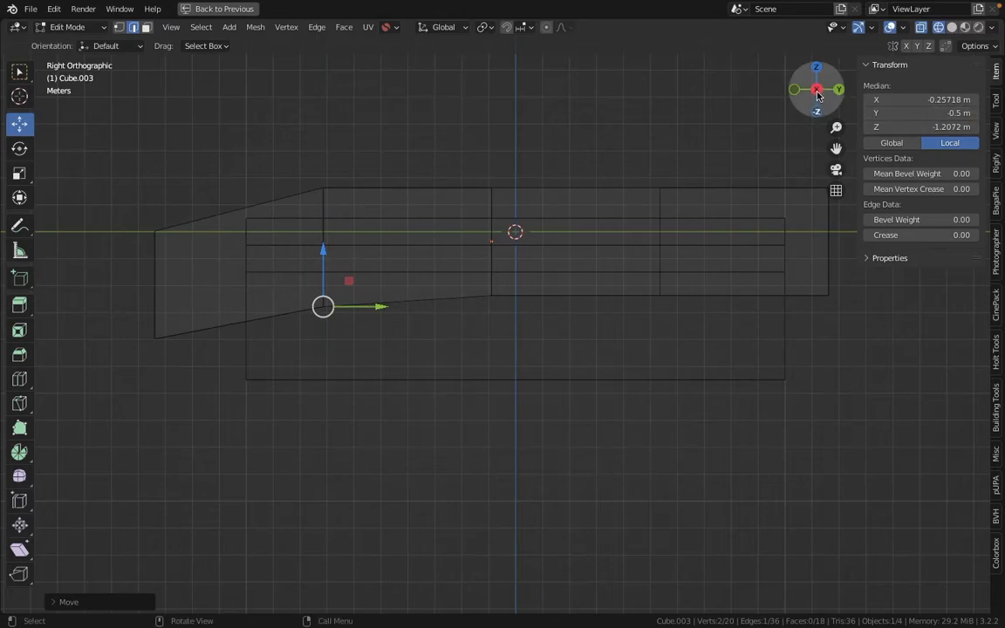
- Check the Emulate Numpad setting in the Input preferences and close the preferences
click(61, 10)
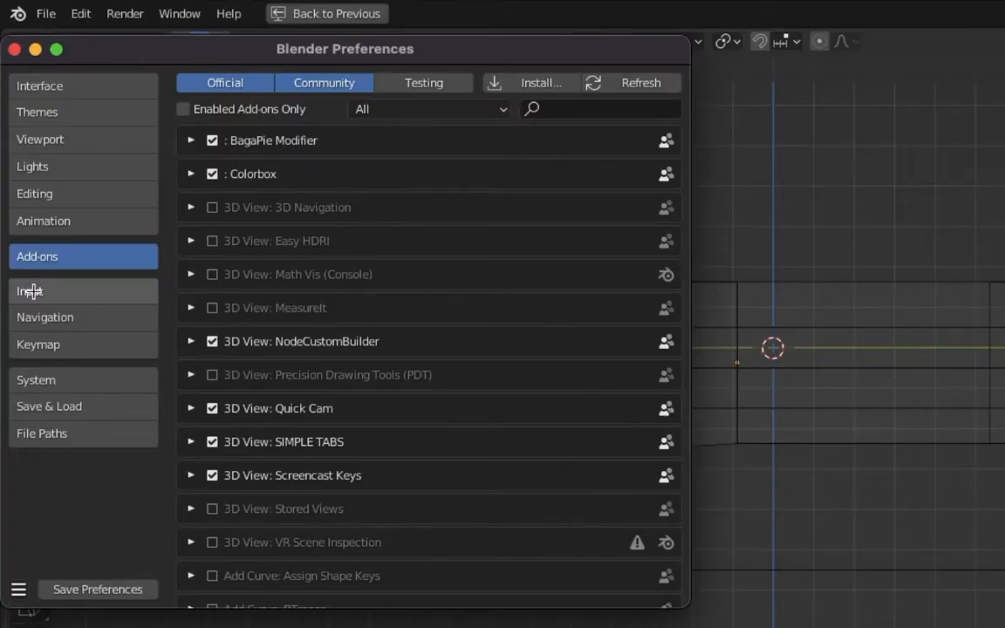
click(30, 291)
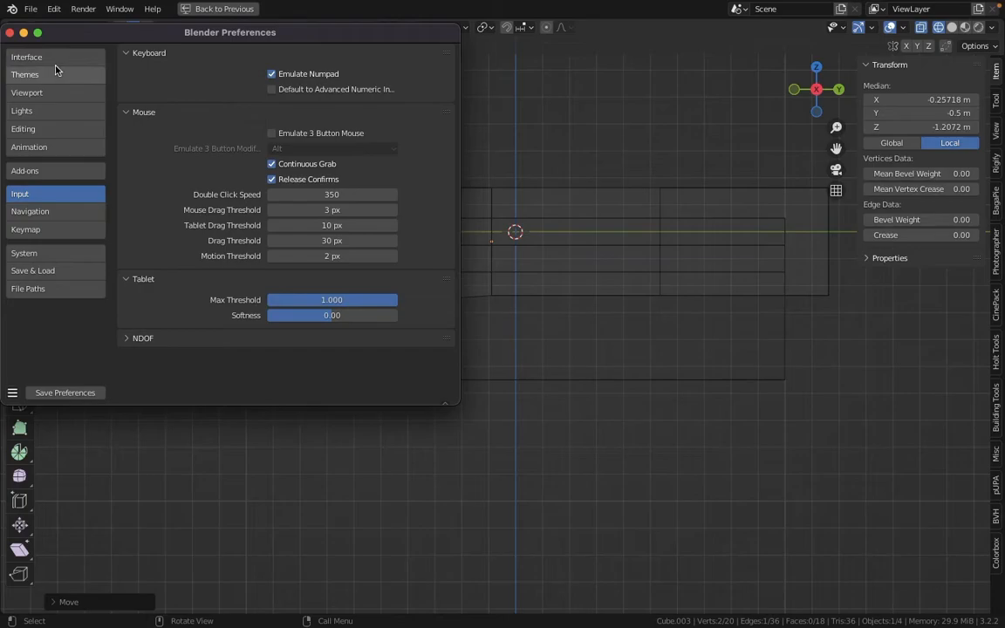
click(10, 33)
- Inspect the long block in the front, right and top orthographic views
middle_drag(274, 271, 285, 280)
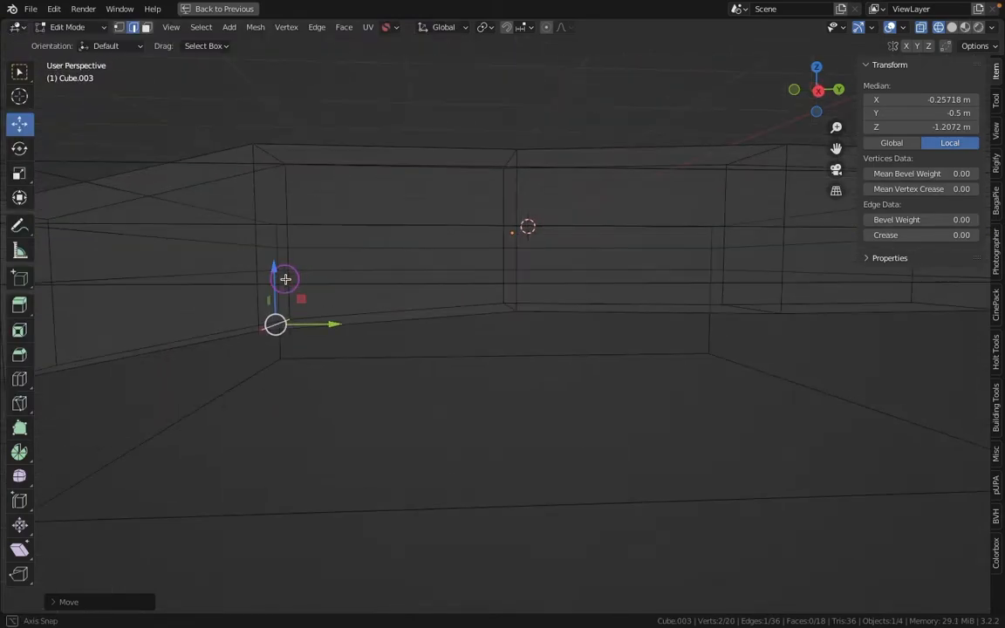
scroll(335, 243, down, 6)
key(1)
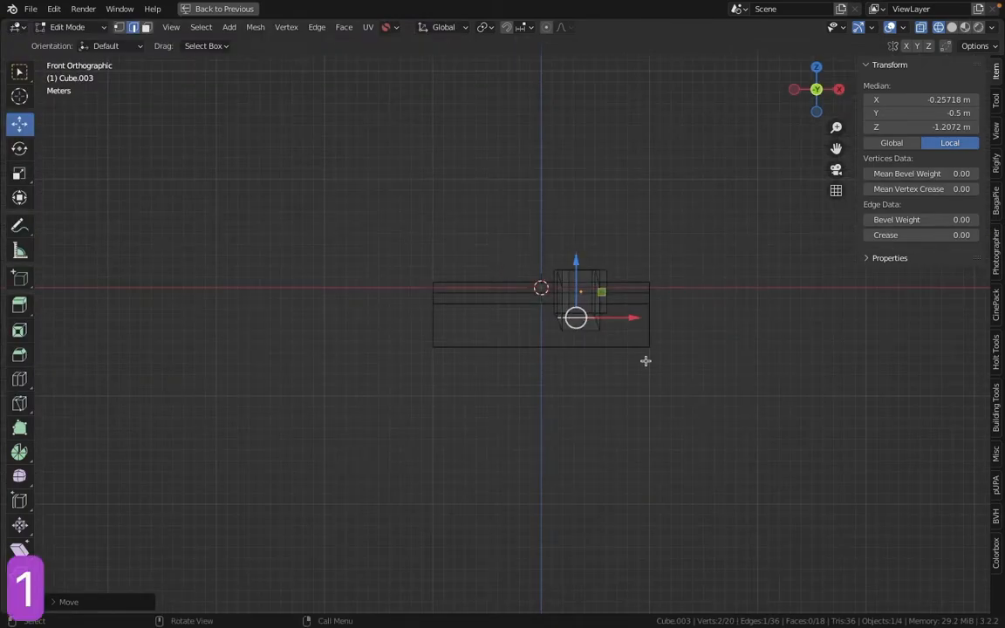
scroll(648, 370, up, 4)
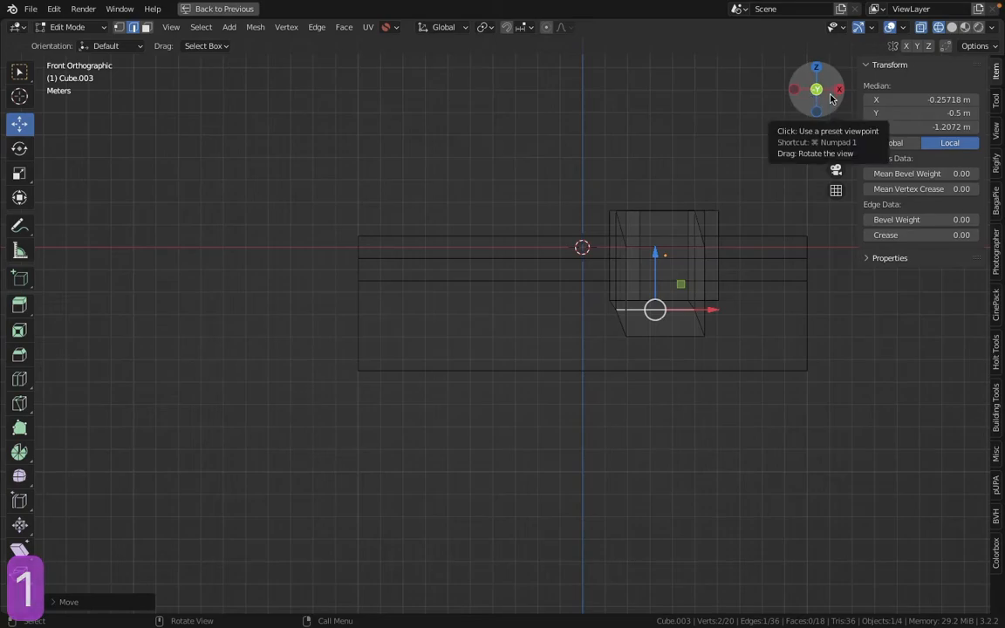
key(3)
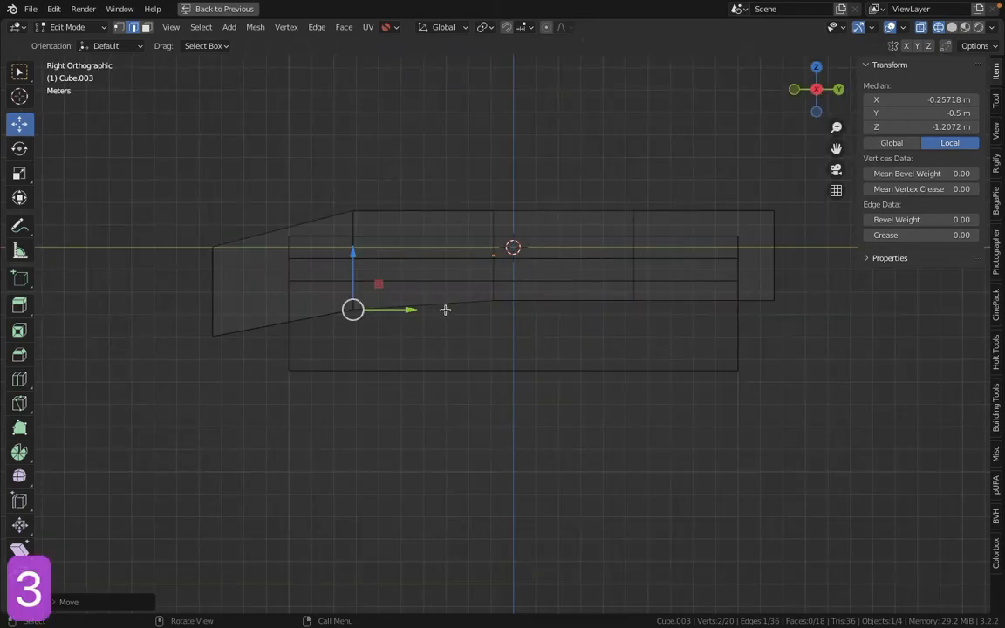
key(7)
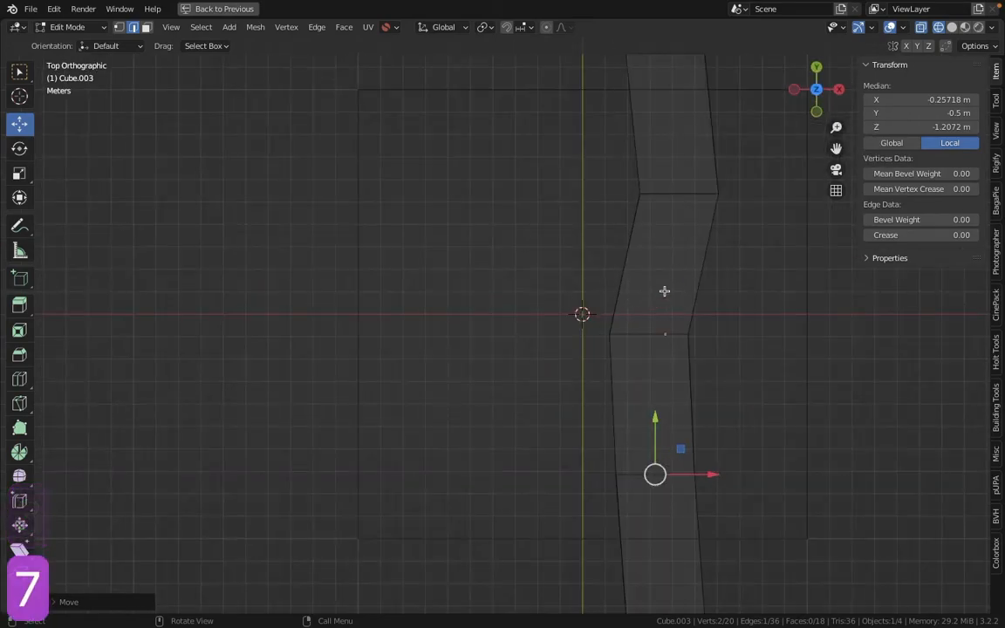
scroll(698, 285, down, 3)
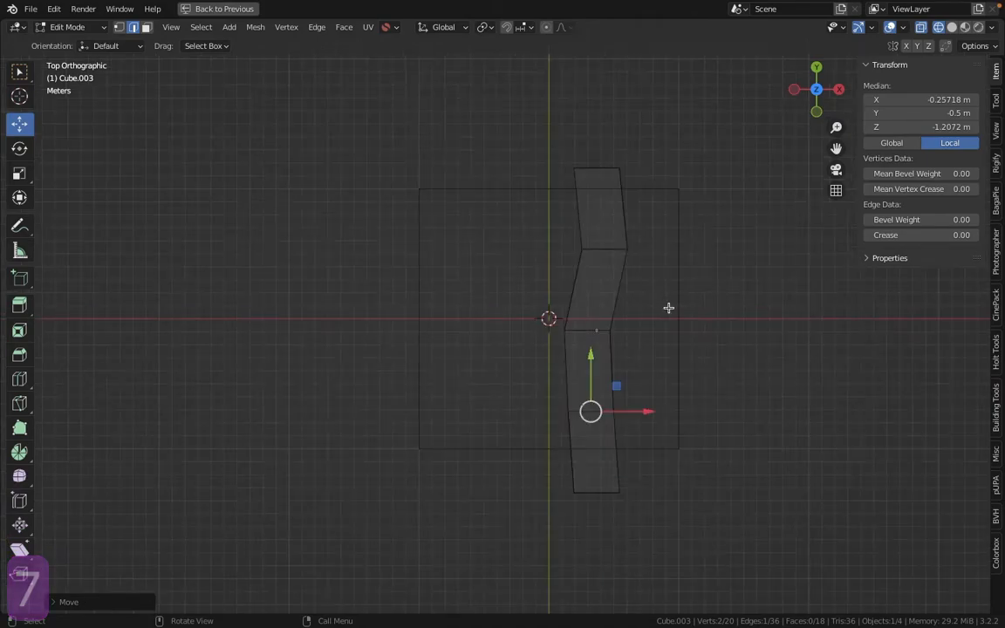
key(1)
key(3)
key(7)
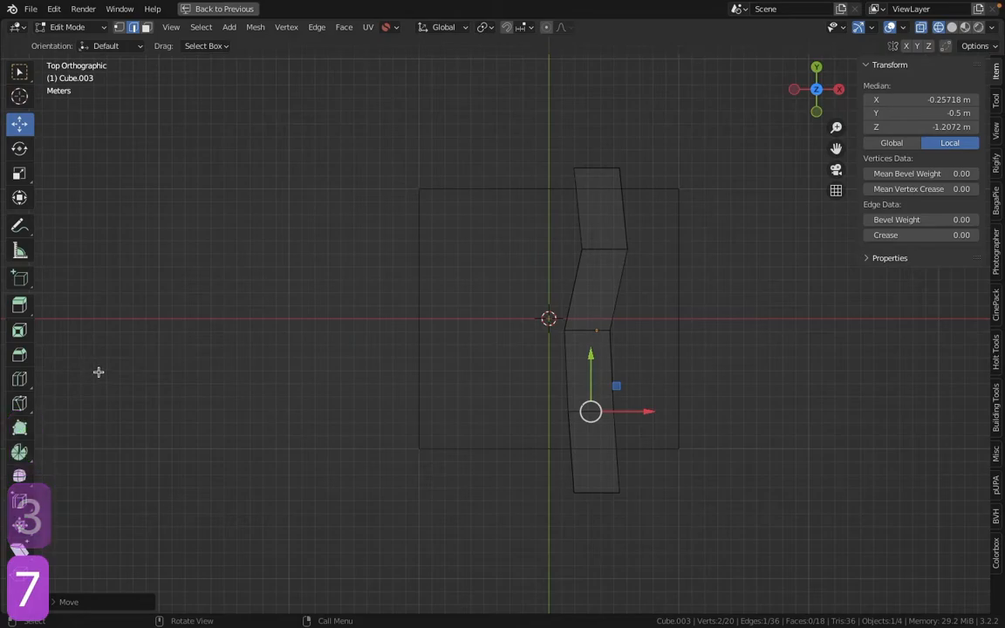
- Raise the near-half loop's bottom edge along Z to about -0.83 m local median in the right orthographic view
key(3)
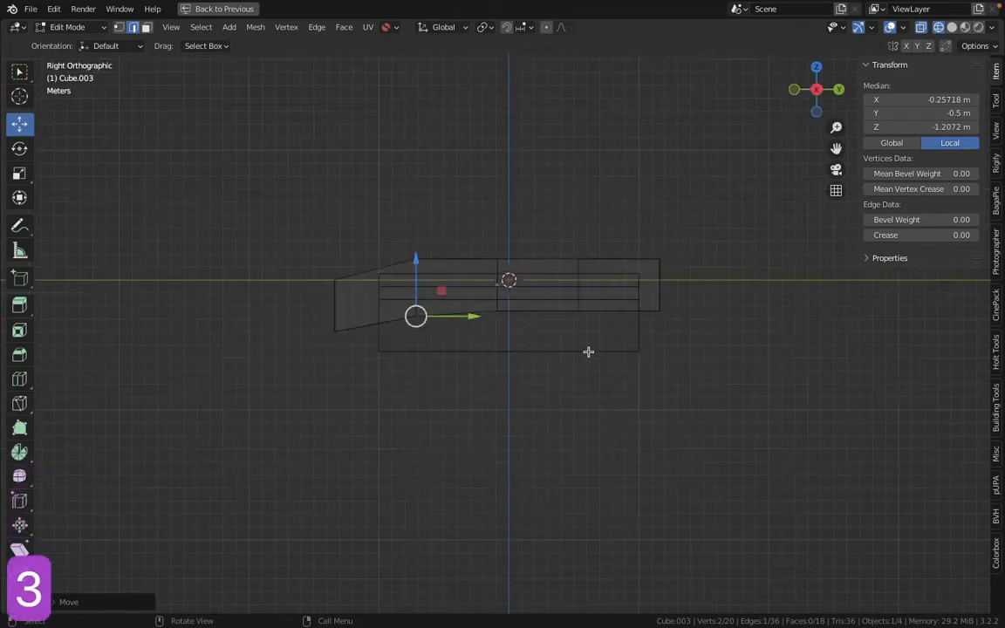
scroll(495, 301, up, 3)
drag(355, 253, 454, 266)
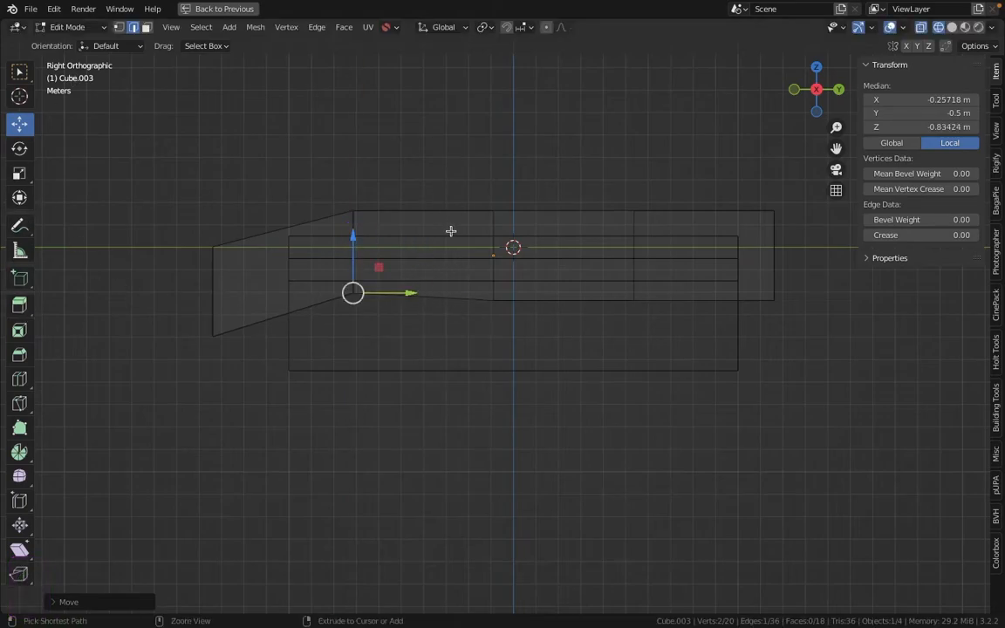
- Try adding a loop cut between the near-half and middle loops and lowering it along Z, and undo it
key(ctrl+r)
click(437, 206)
right_click(437, 207)
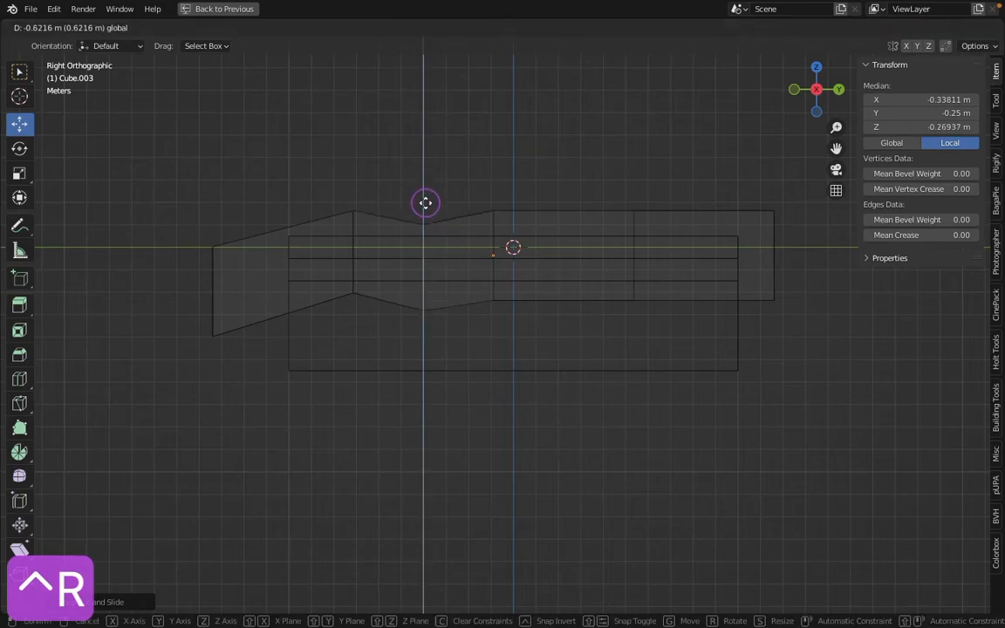
key(super+z)
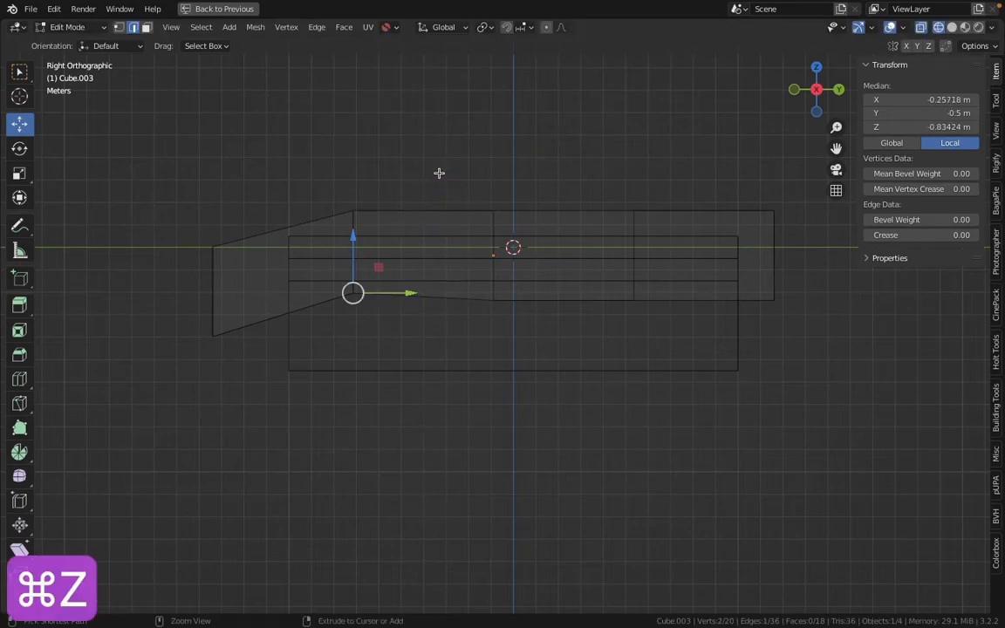
- Try the Loop Cut tool between the near-half and middle loops, raise the cut to about 0.2 m local Z, and undo both
click(19, 379)
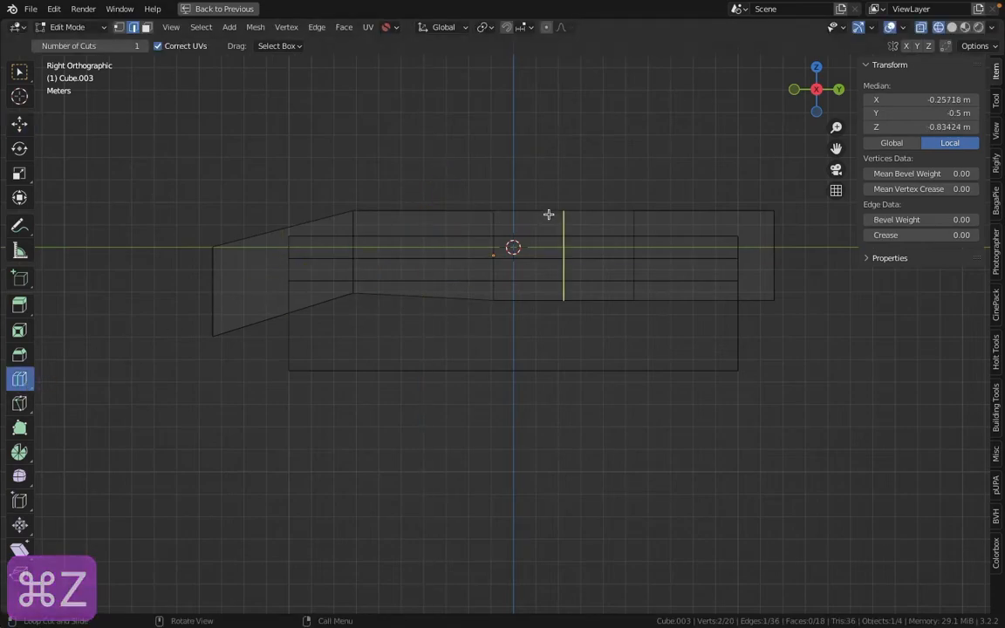
click(425, 225)
click(19, 124)
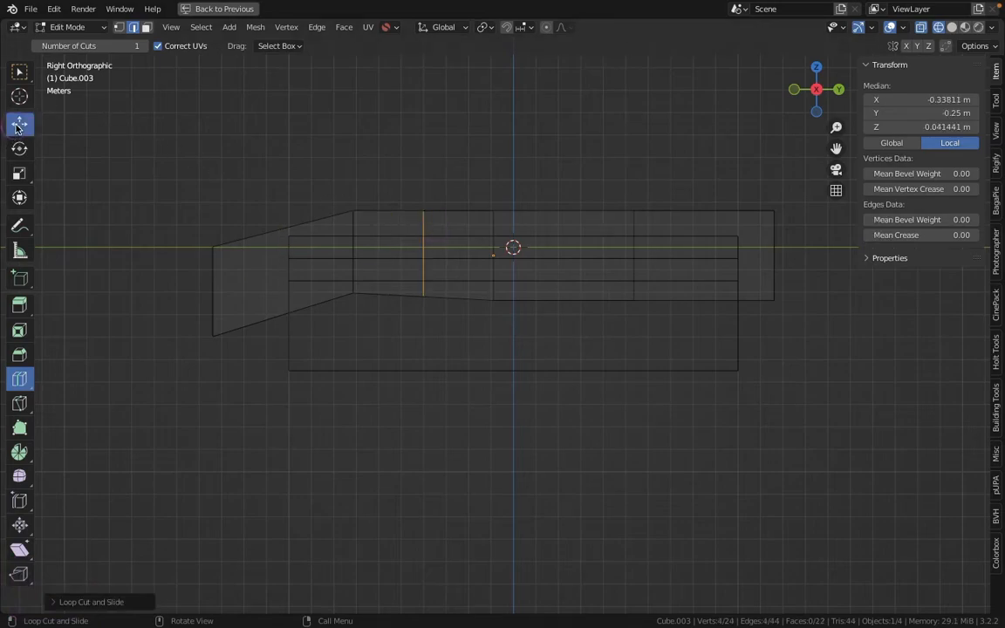
drag(430, 200, 406, 285)
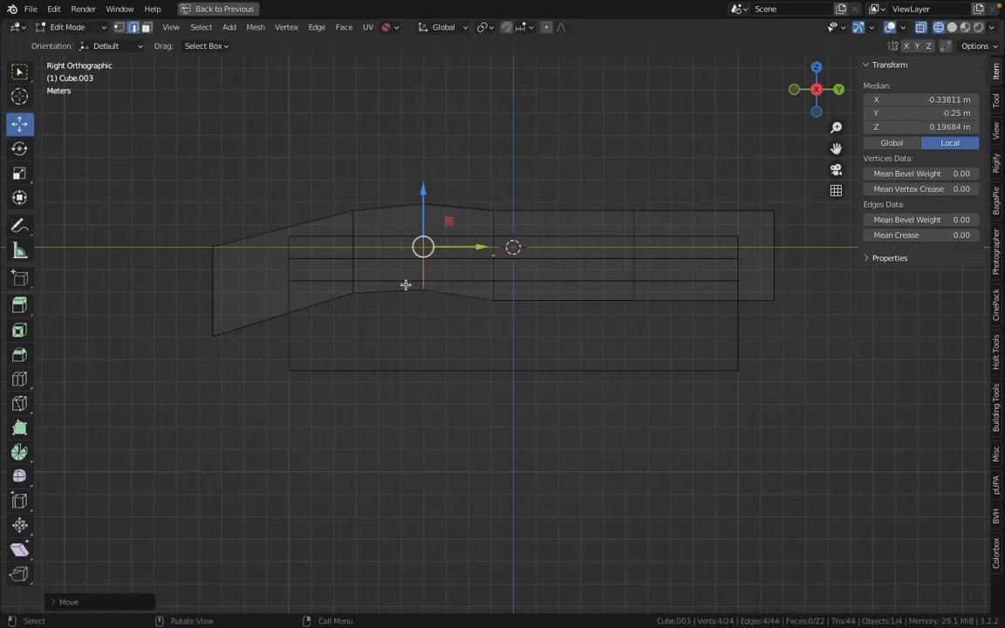
key(super+z)
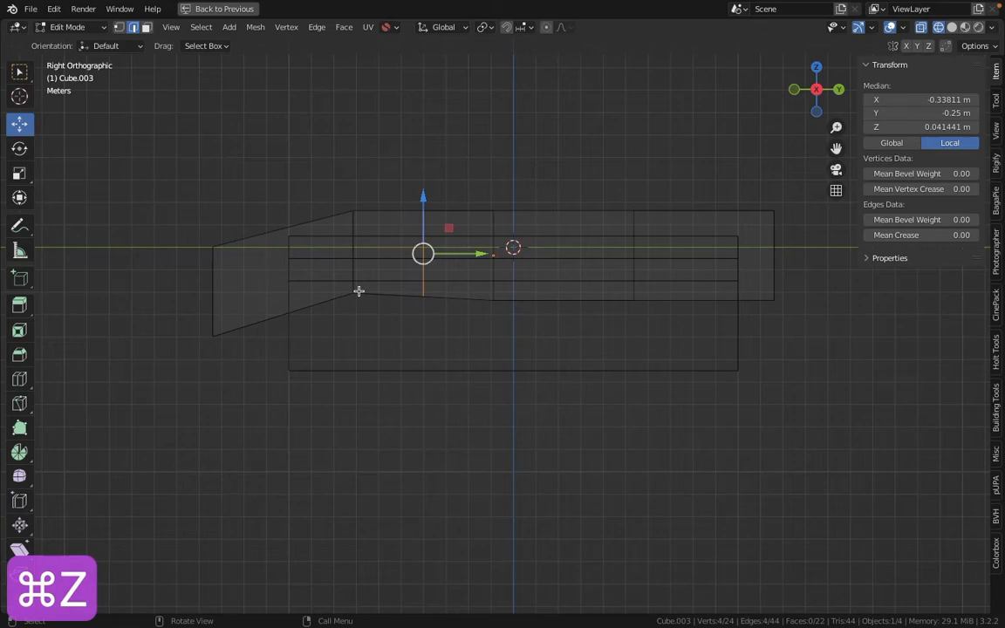
key(super+z)
- Add a centred loop cut between the near-half and middle loops and lower it slightly along Z
key(ctrl+r)
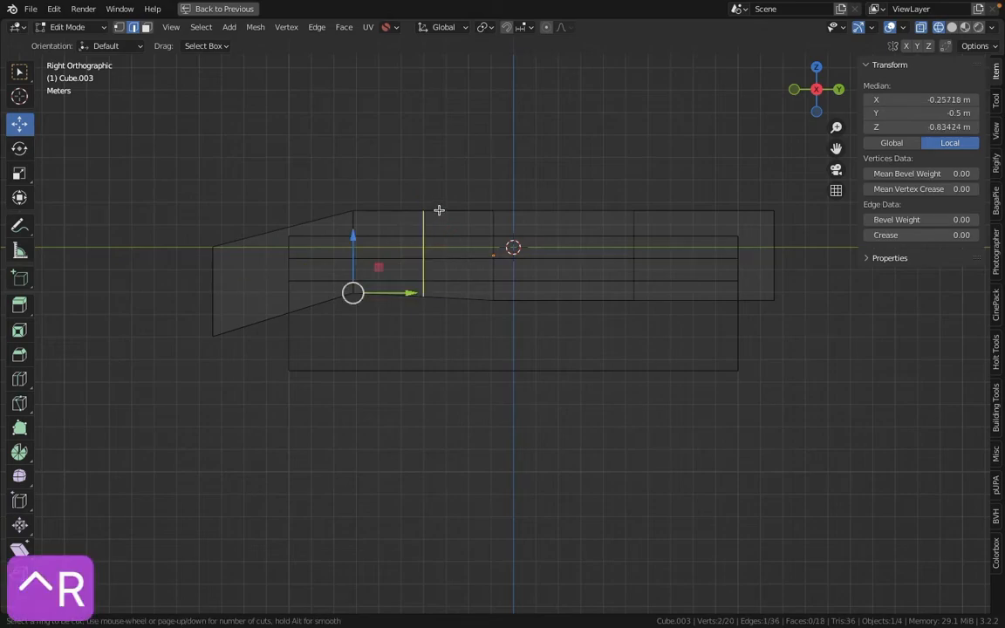
click(439, 210)
right_click(449, 215)
mouse_move(423, 193)
mouse_down()
mouse_move(421, 185)
mouse_move(419, 197)
mouse_up()
- Lower the near-half edge loop slightly and the middle edge loop to about -0.14 m local median Z
click(363, 225)
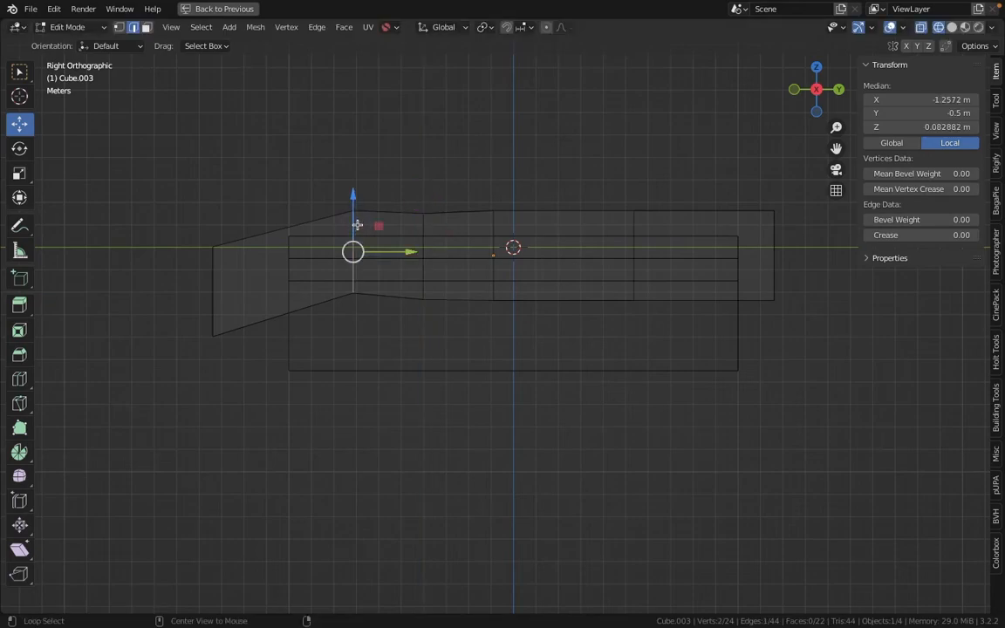
drag(354, 197, 414, 209)
click(495, 220)
drag(492, 204, 492, 212)
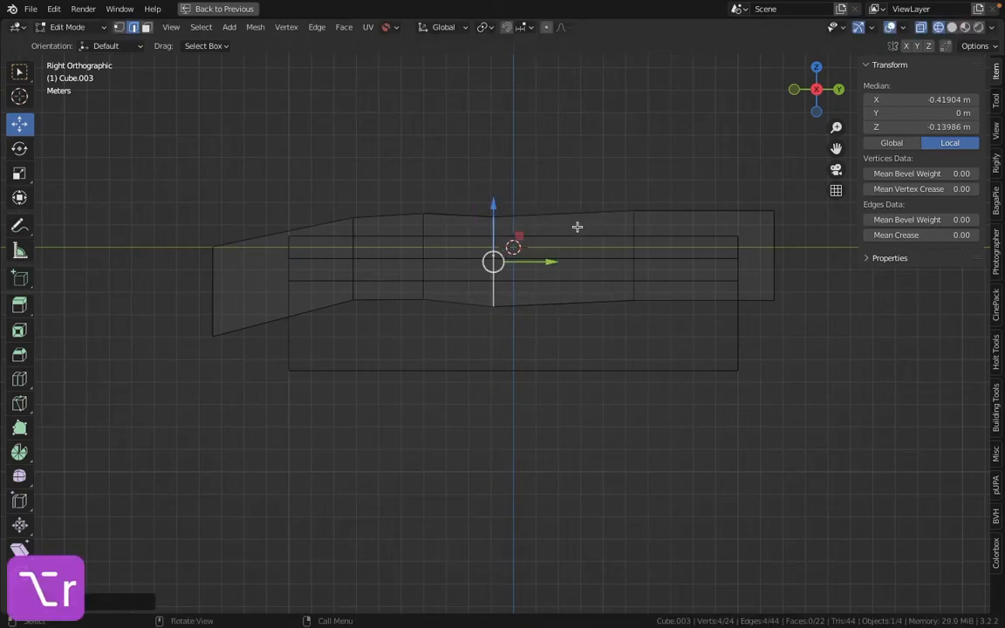
- Add a loop cut halfway between the middle and far-half loops and raise it to about -0.04 m local median Z
key(ctrl+r)
click(570, 217)
click(589, 219)
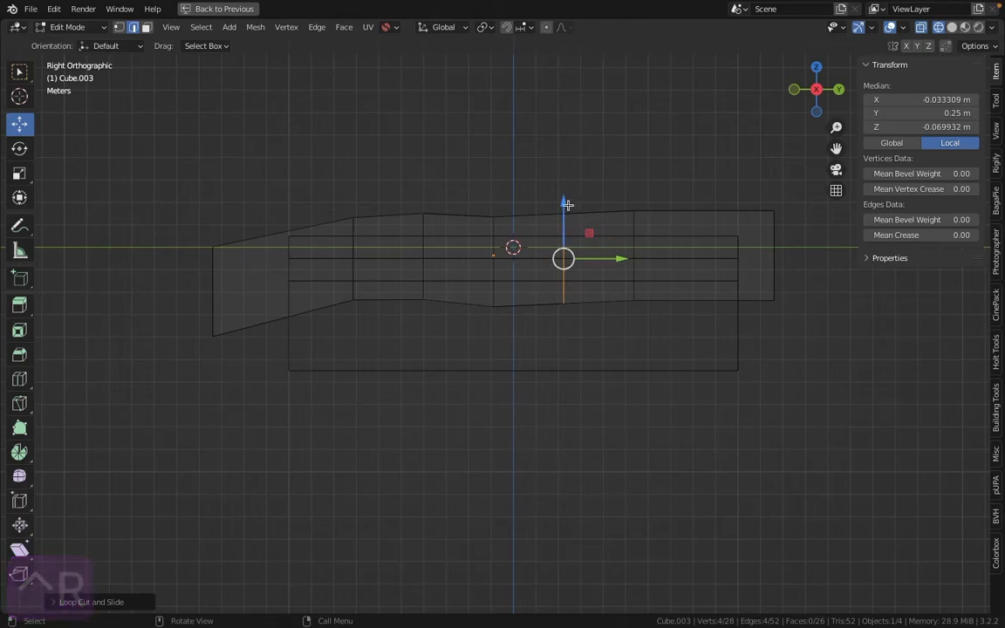
drag(564, 206, 564, 203)
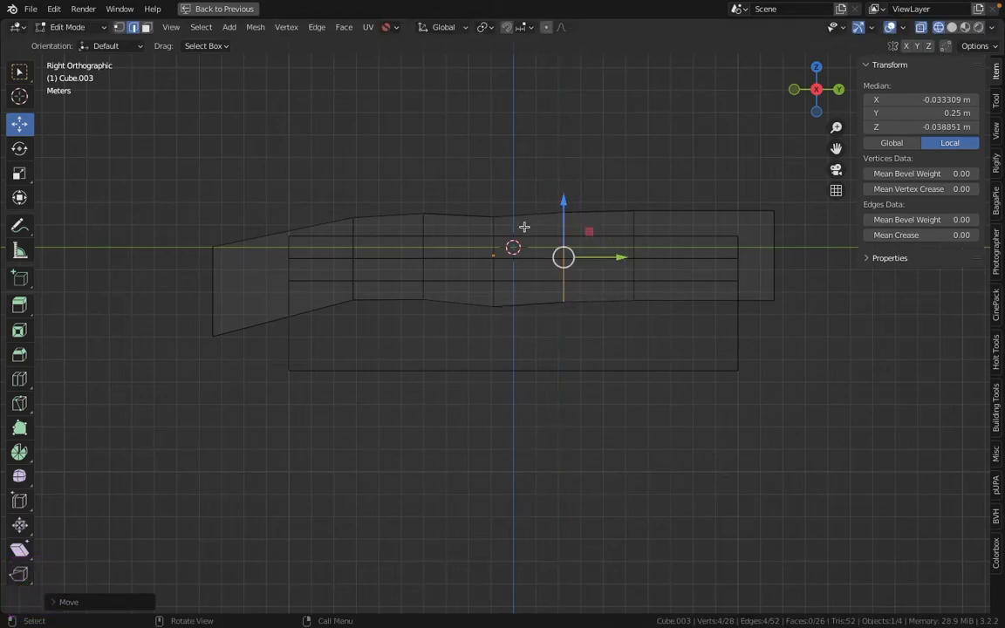
- Raise the winding block's middle edge loop and the next two loops towards the far end slightly along Z
alt+click(495, 227)
drag(494, 204, 494, 192)
alt+click(563, 241)
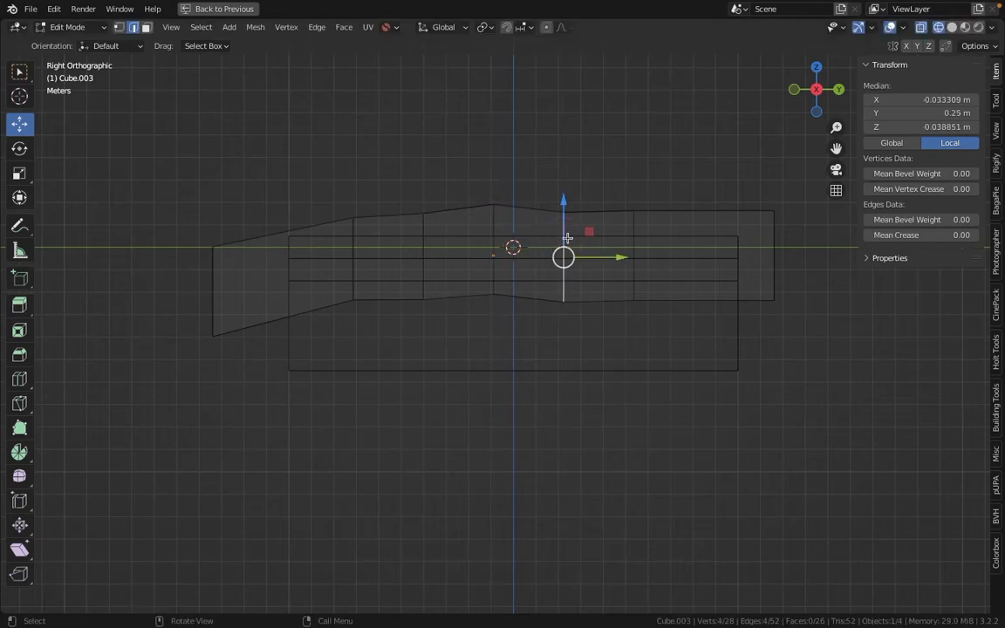
drag(567, 196, 570, 185)
alt+click(634, 229)
drag(635, 199, 635, 192)
- Raise the block's far-end loop along Z and lower its near end face to about -0.87 m local median Z
alt+click(773, 233)
drag(773, 195, 773, 174)
drag(170, 218, 261, 370)
drag(219, 237, 220, 239)
- Display the reshaped block in solid shading and return to Object Mode
key(z)
middle_drag(497, 277, 583, 316)
scroll(491, 390, up, 3)
click(83, 27)
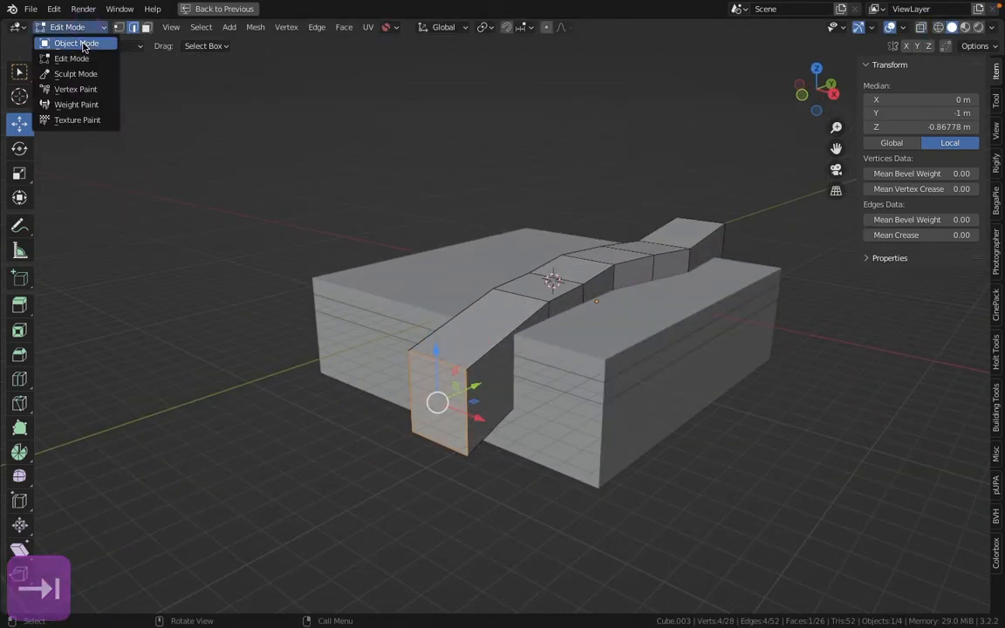
click(83, 41)
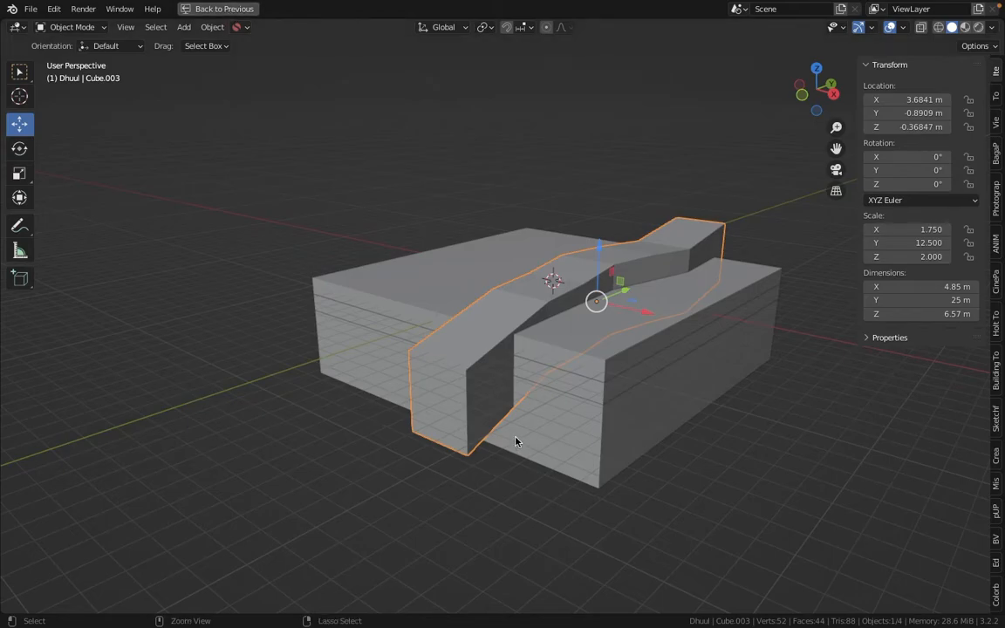
- Restore the full workspace layout from the maximized 3D viewport
key(ctrl+space)
key(ctrl+space)
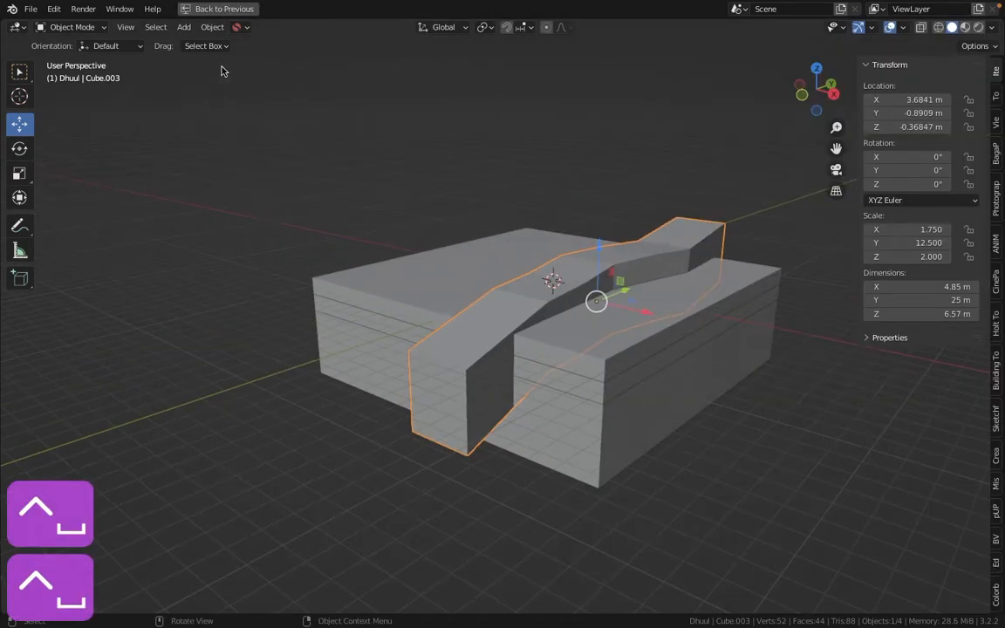
click(222, 9)
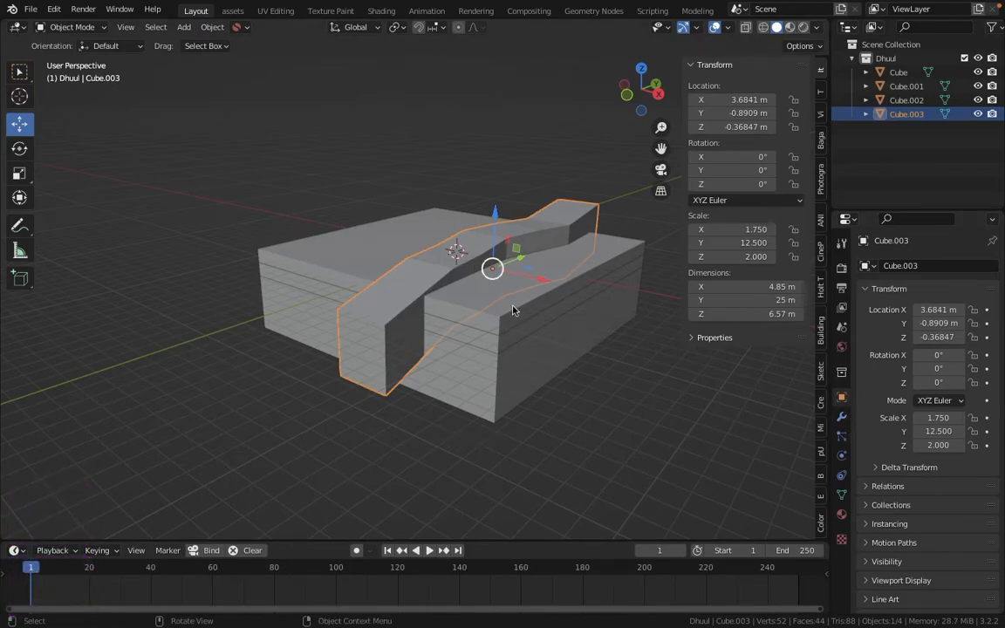
- Try lifting the winding block high above the slabs and undo the move
drag(493, 212, 484, 97)
key(ctrl+z)
scroll(483, 261, up, 4)
scroll(484, 280, down, 4)
middle_drag(485, 281, 427, 310)
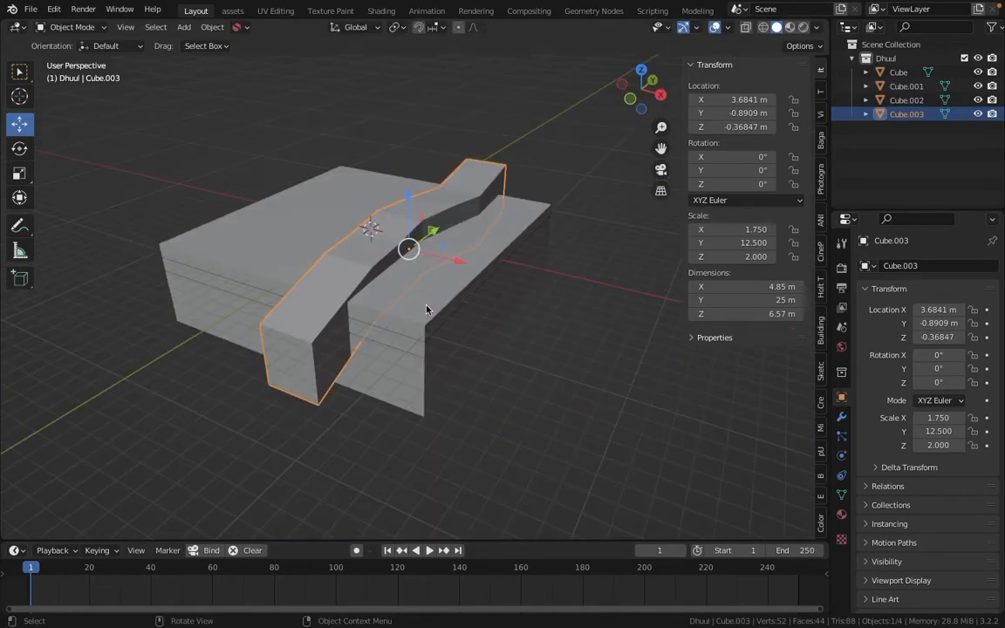
- Add a Boolean Difference modifier to the top slab with the winding block as the cutting object
click(414, 312)
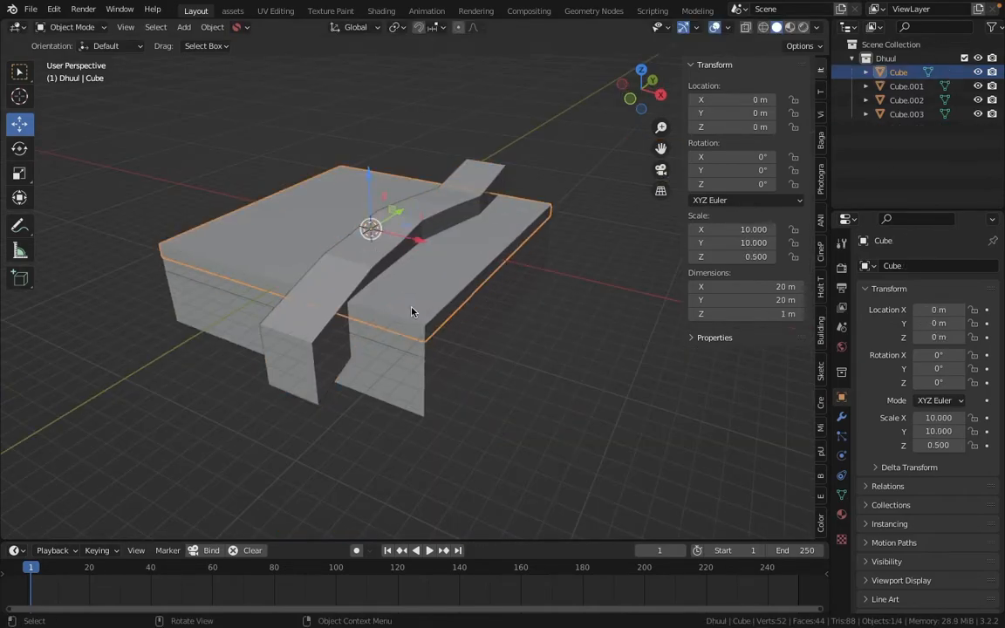
click(842, 418)
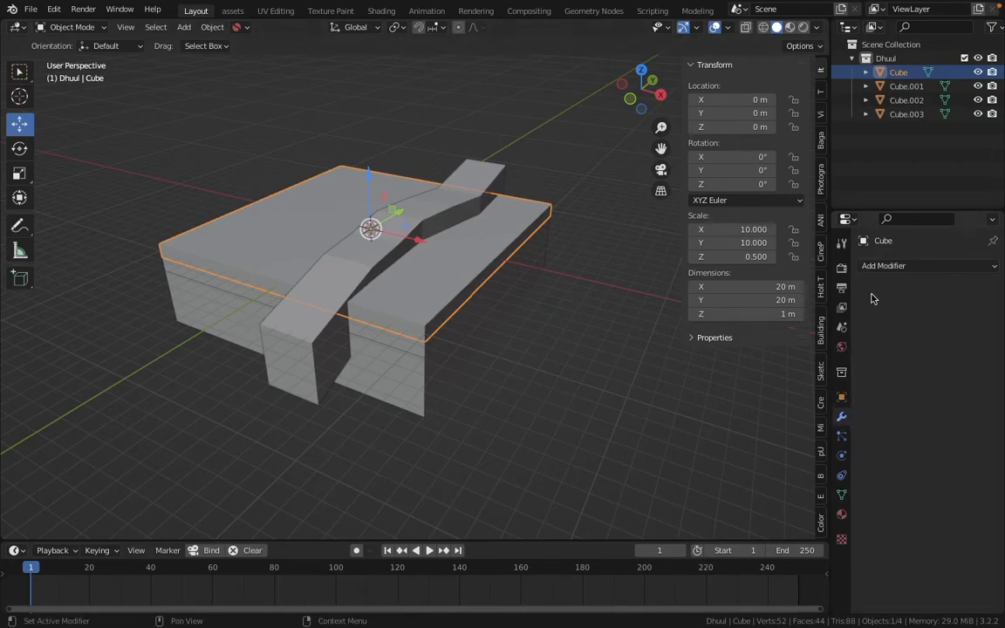
click(896, 266)
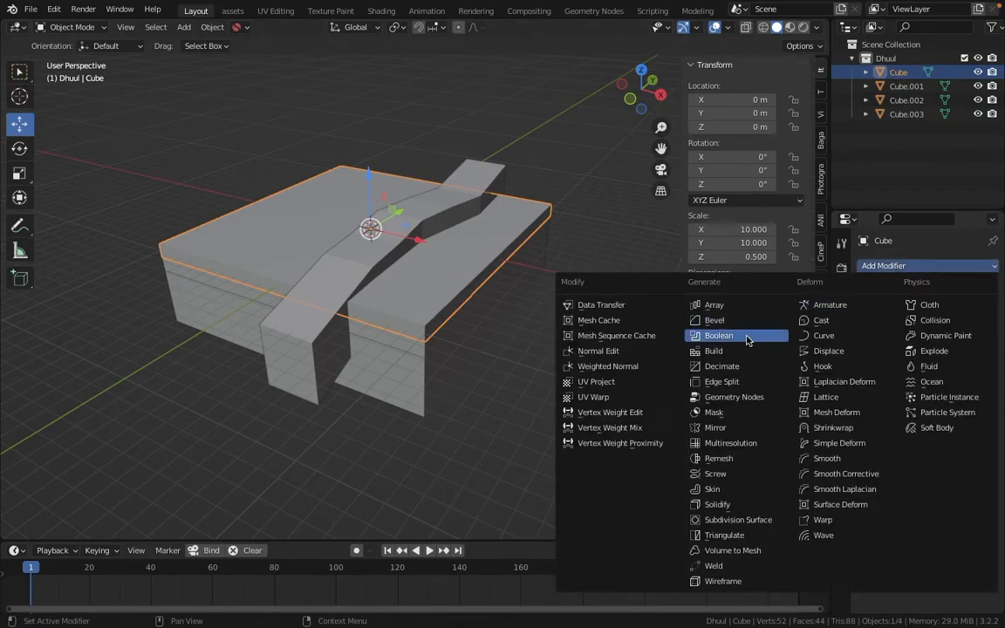
click(716, 337)
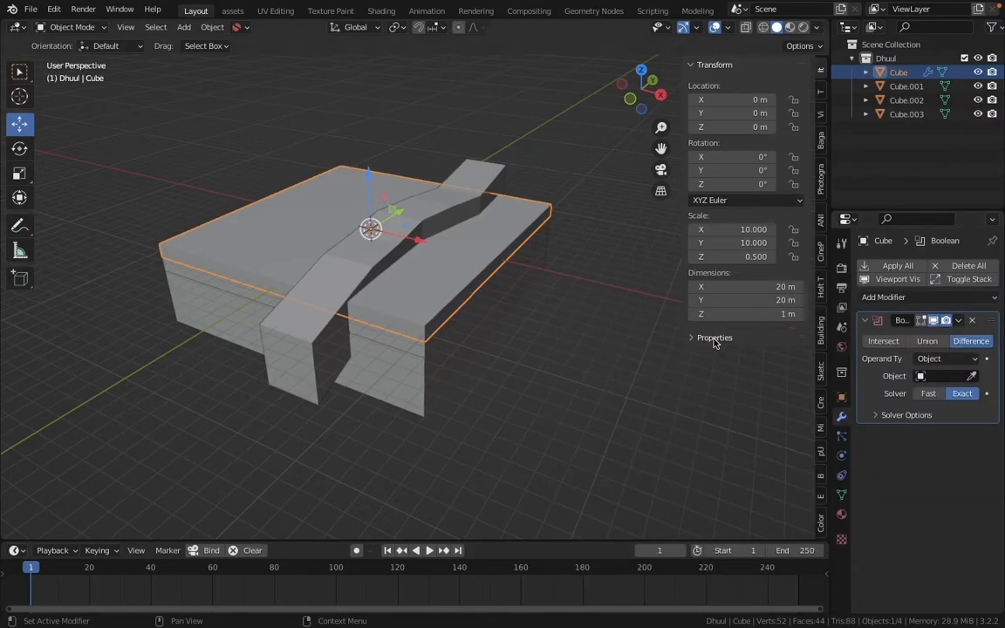
click(972, 377)
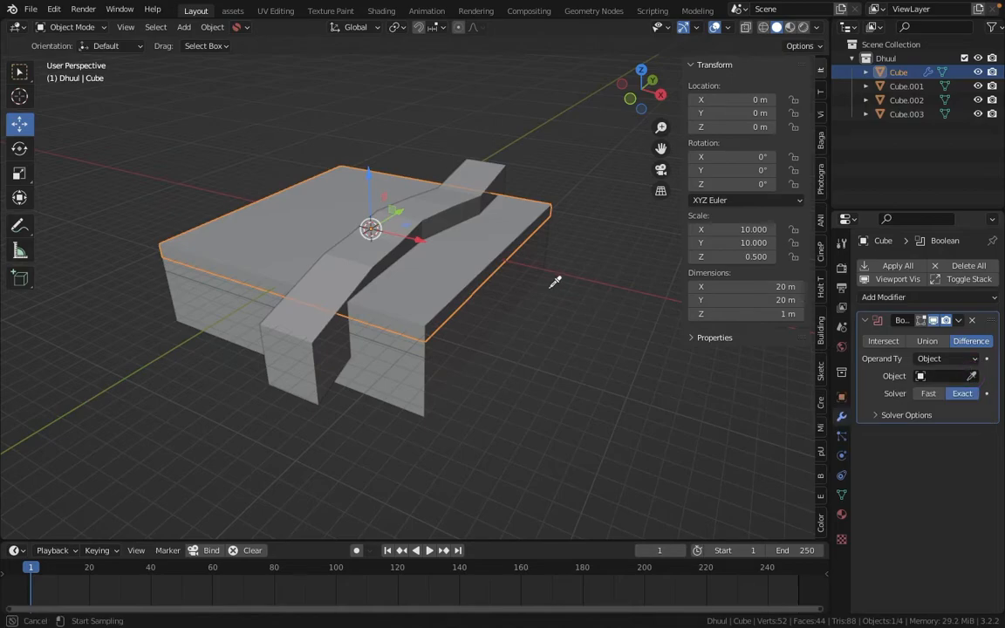
click(487, 183)
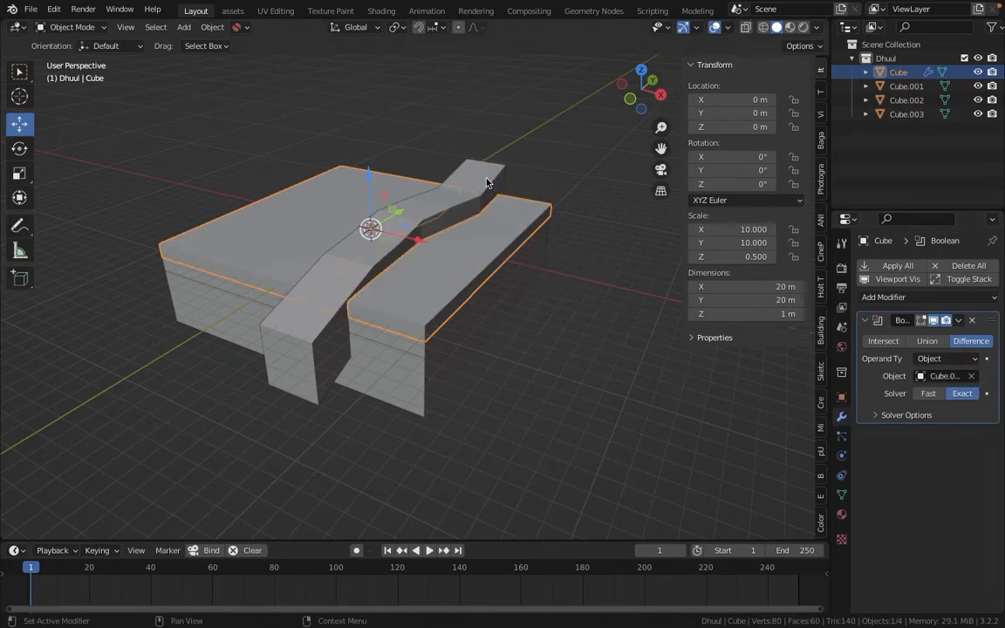
scroll(333, 321, up, 2)
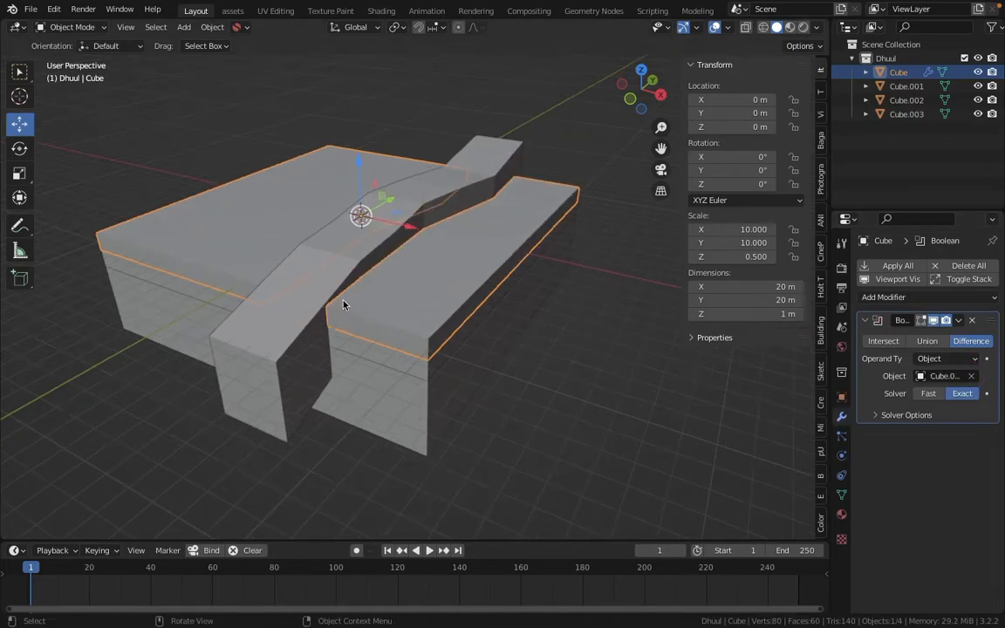
- Hide the winding block in the viewport to expose the cut in the top slab
click(492, 156)
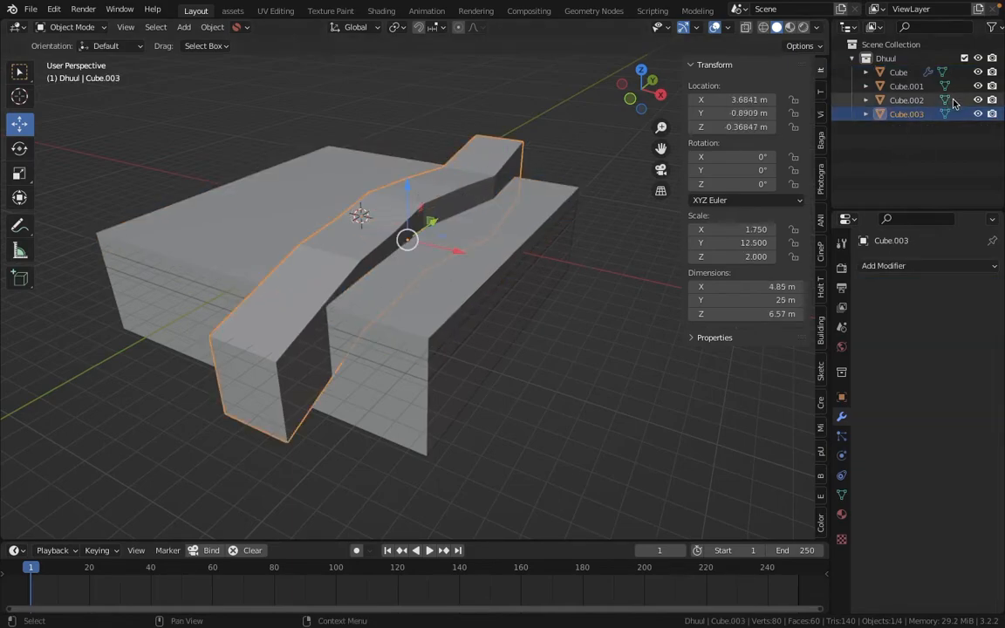
click(978, 116)
middle_drag(363, 275, 392, 262)
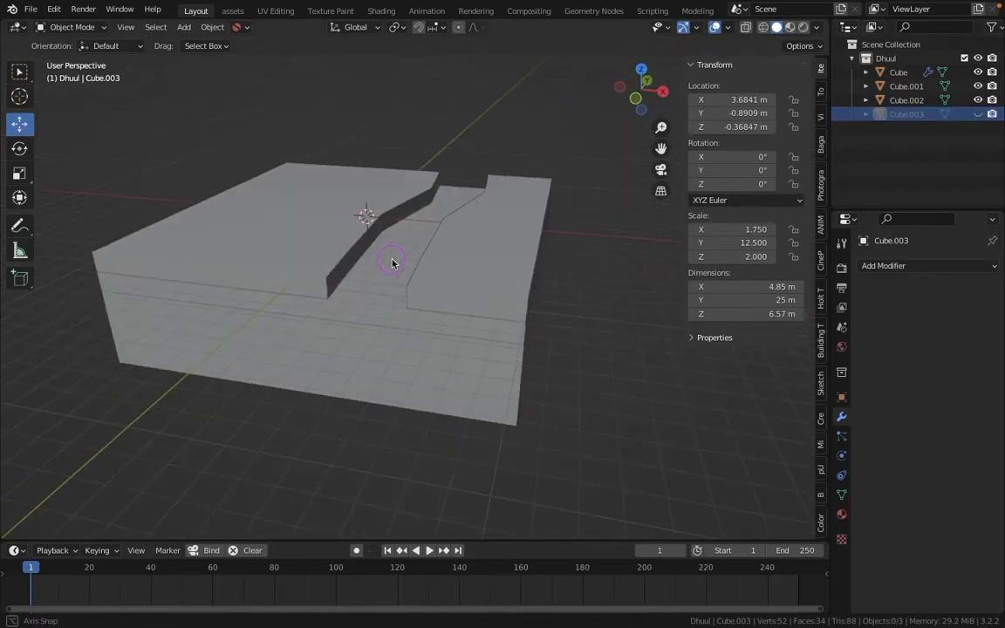
- Add a Boolean Difference modifier to the middle slab using the hidden winding block, Cube.003, as the cutting object
click(405, 309)
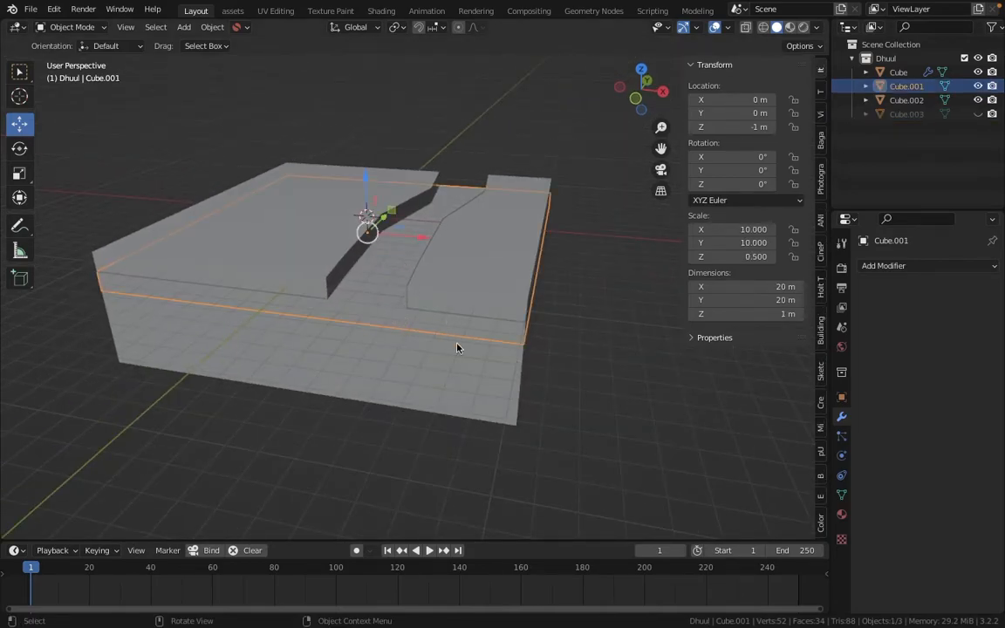
click(904, 266)
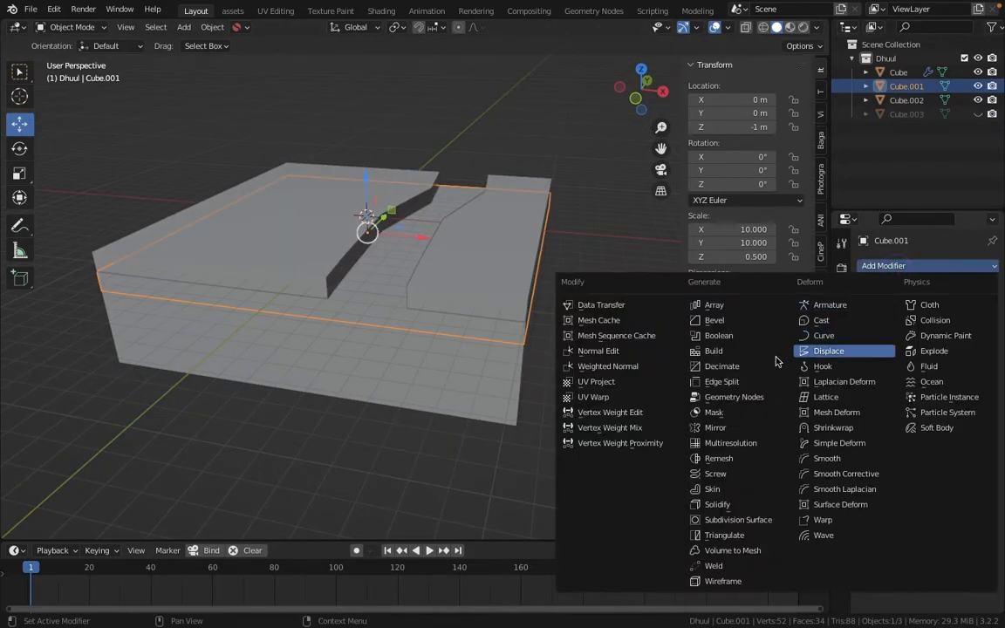
click(755, 335)
click(972, 376)
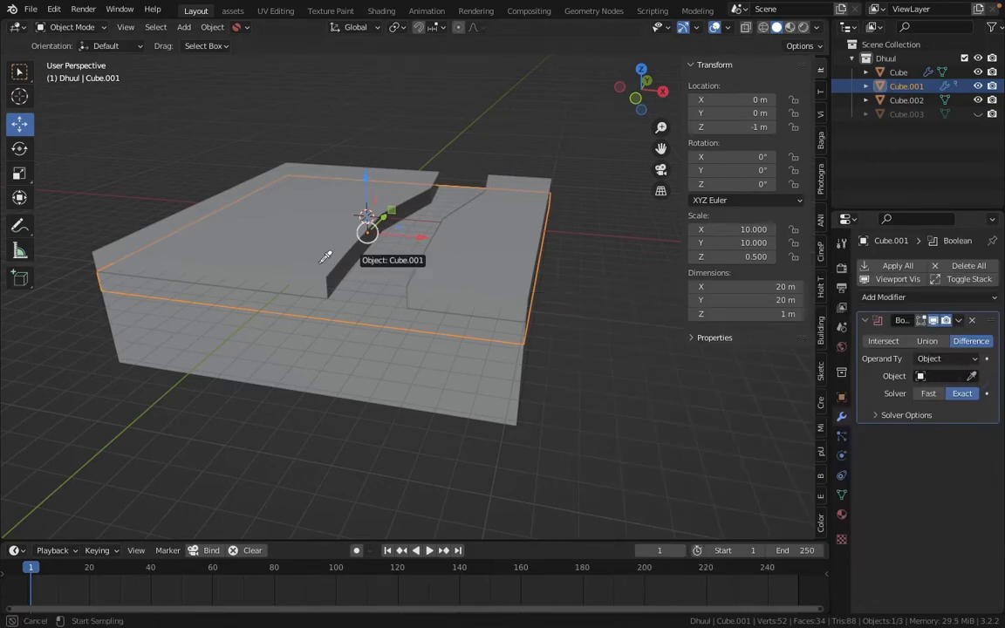
click(906, 115)
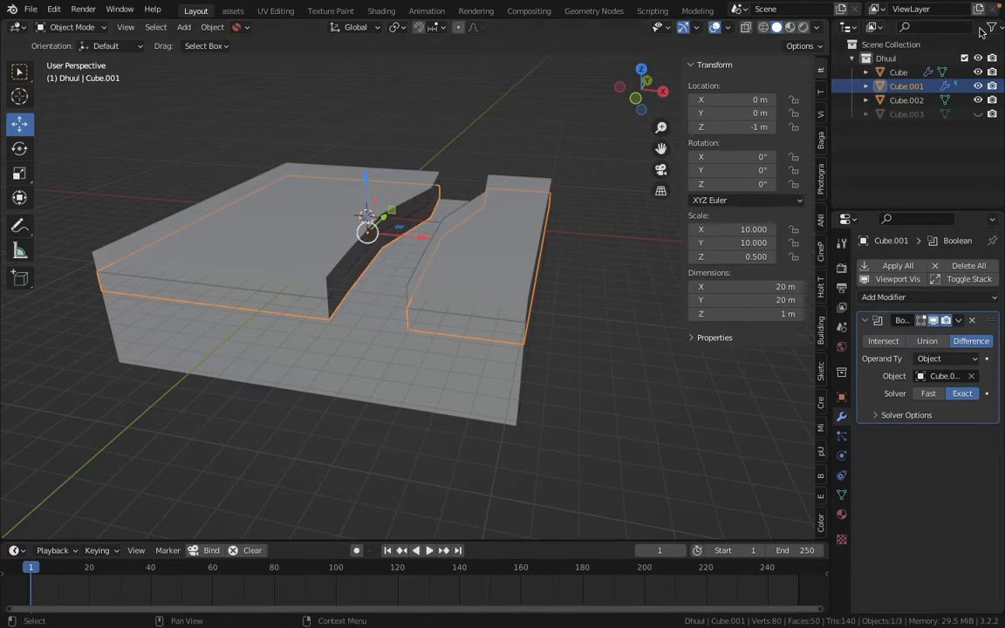
- Unhide the winding block and set its viewport display to Wire
click(979, 115)
click(894, 118)
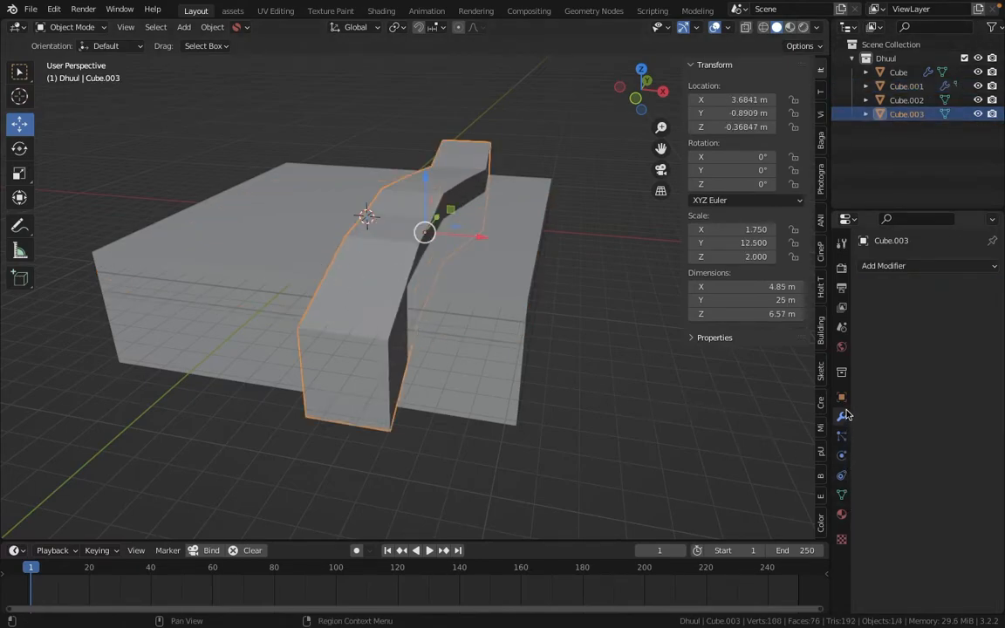
click(843, 399)
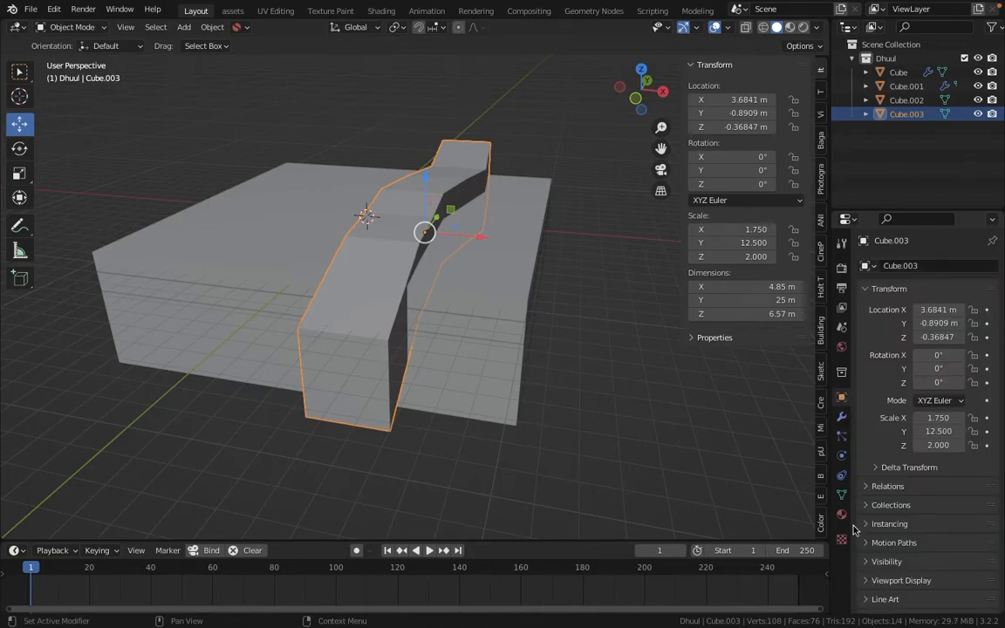
click(904, 580)
scroll(925, 594, down, 4)
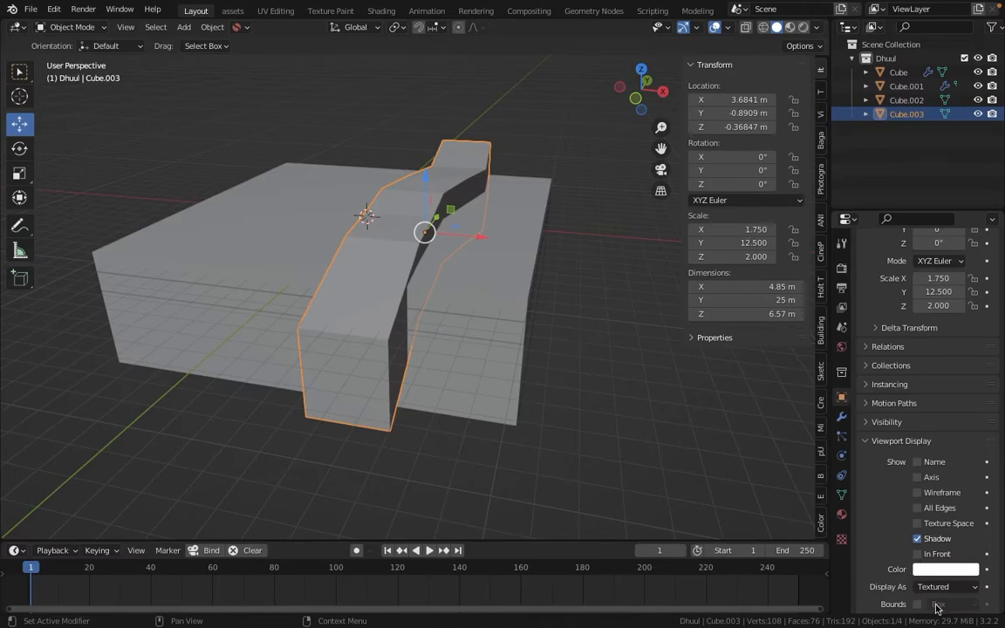
scroll(934, 541, down, 1)
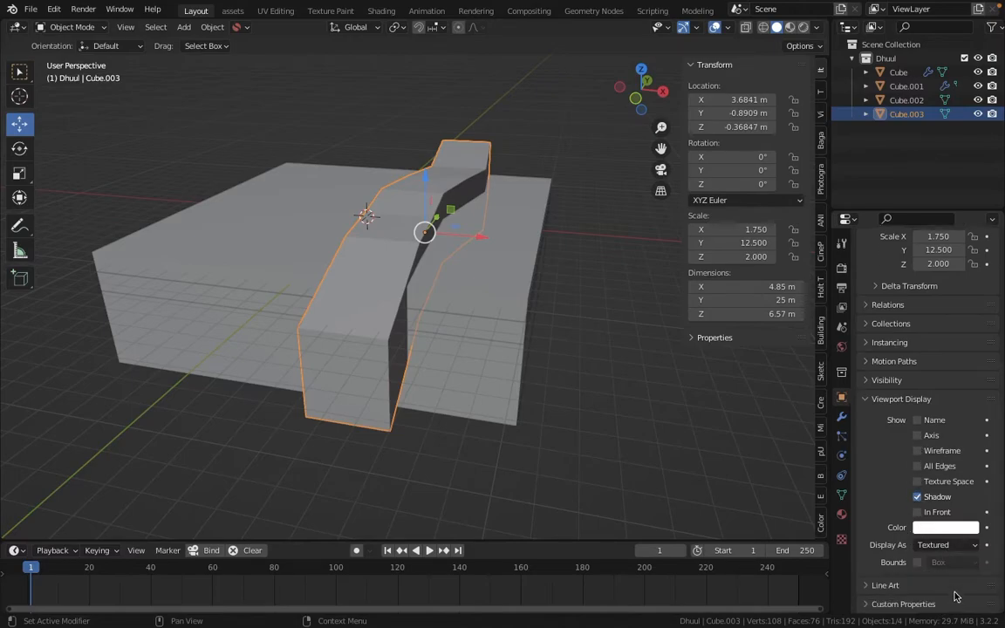
click(955, 546)
click(936, 512)
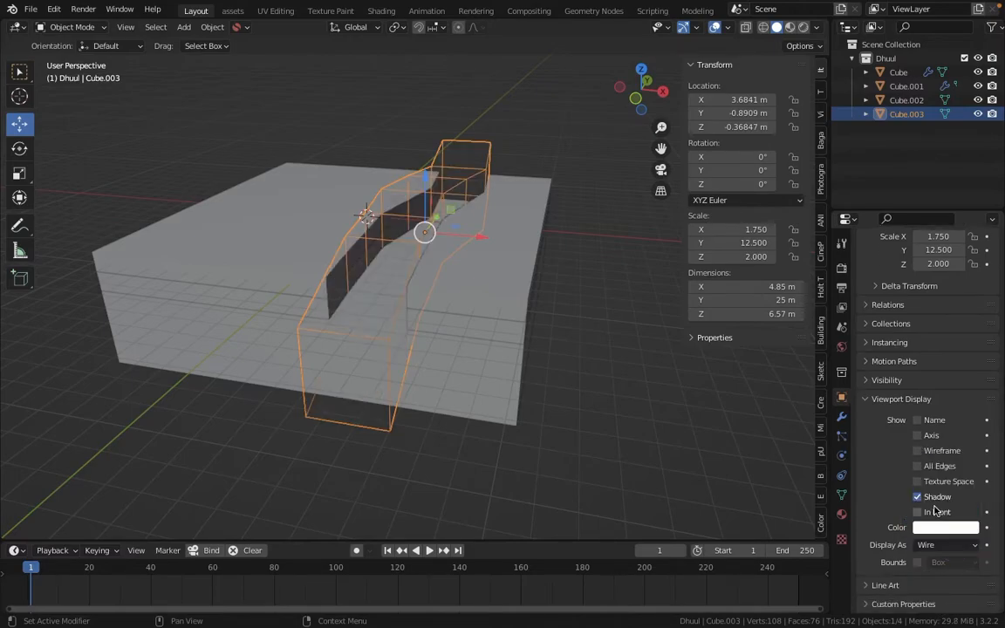
- Add a Boolean Difference modifier to the 4 m thick bottom slab with the wireframe winding block as the cutting object
middle_drag(346, 263, 395, 309)
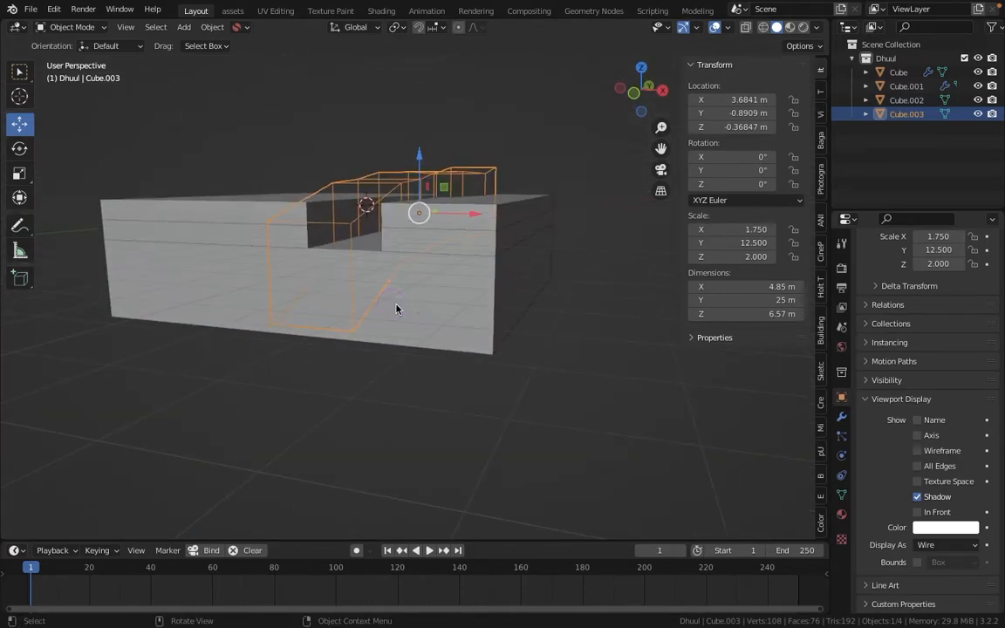
click(528, 291)
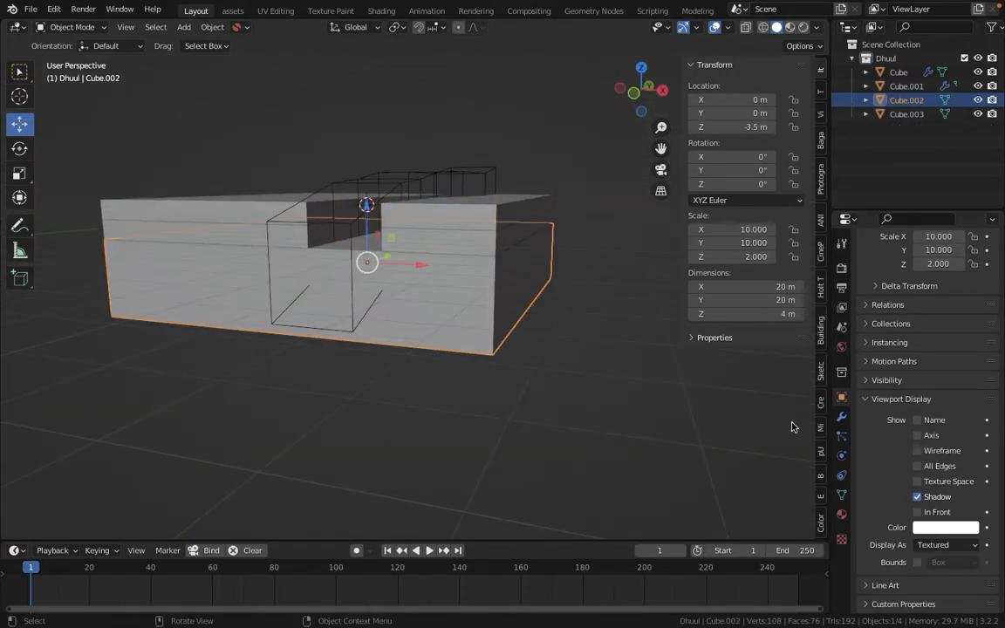
click(843, 515)
click(842, 417)
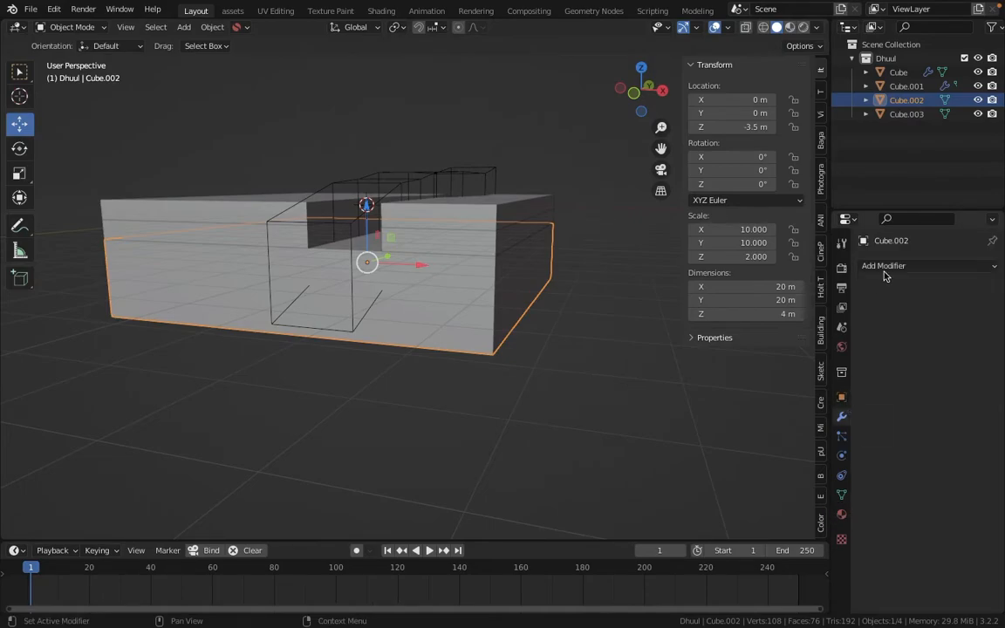
click(884, 263)
click(667, 310)
click(971, 376)
click(393, 182)
middle_drag(284, 214, 437, 158)
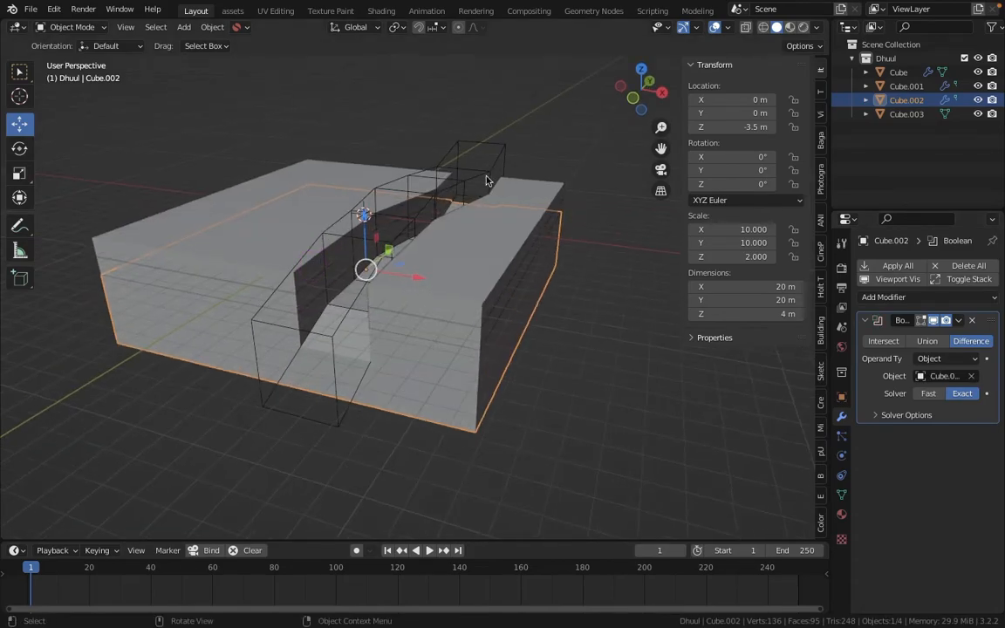
- Turn off the viewport overlays to examine the carved channel, and view the finished landscape file in solid shading for comparison
click(716, 28)
middle_drag(349, 157, 354, 209)
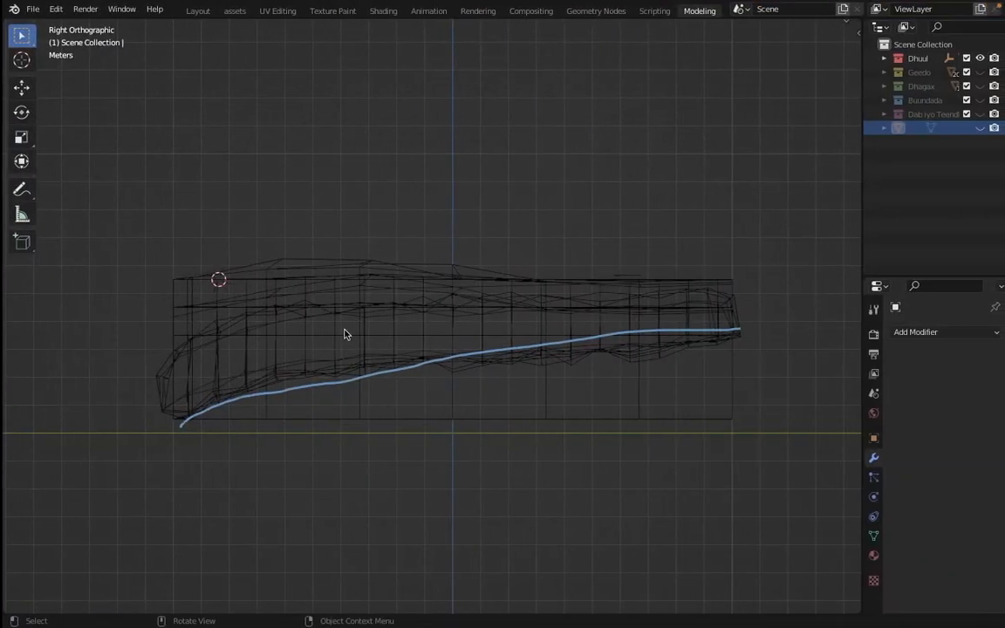
scroll(343, 331, up, 3)
middle_drag(263, 303, 379, 361)
key(z)
click(436, 309)
scroll(376, 336, up, 3)
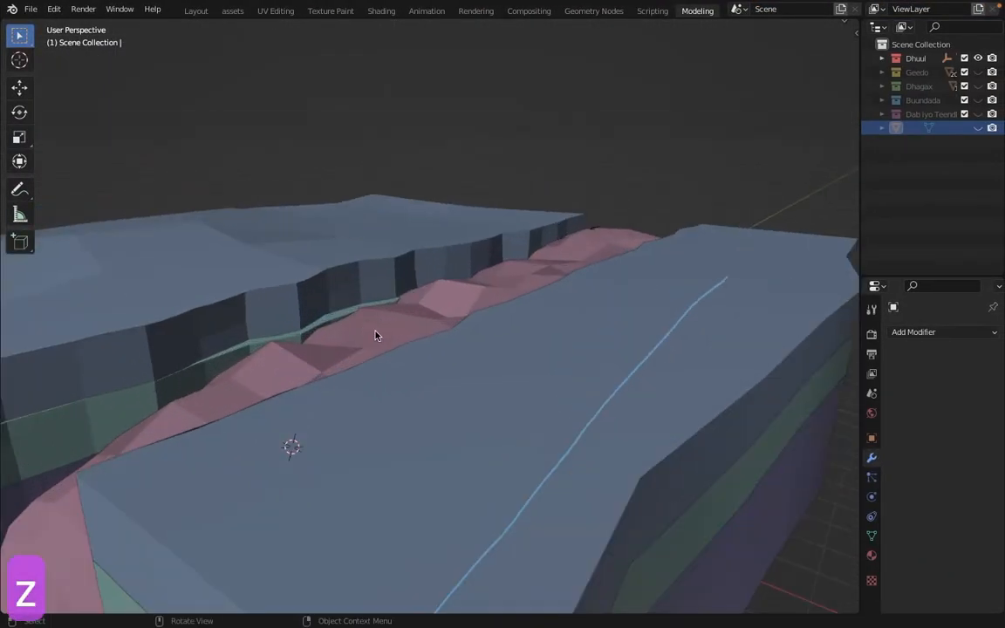
- Hide the pink boolen mesh in the finished landscape file and examine the channel walls beneath it
click(375, 335)
key(h)
middle_drag(334, 332, 350, 356)
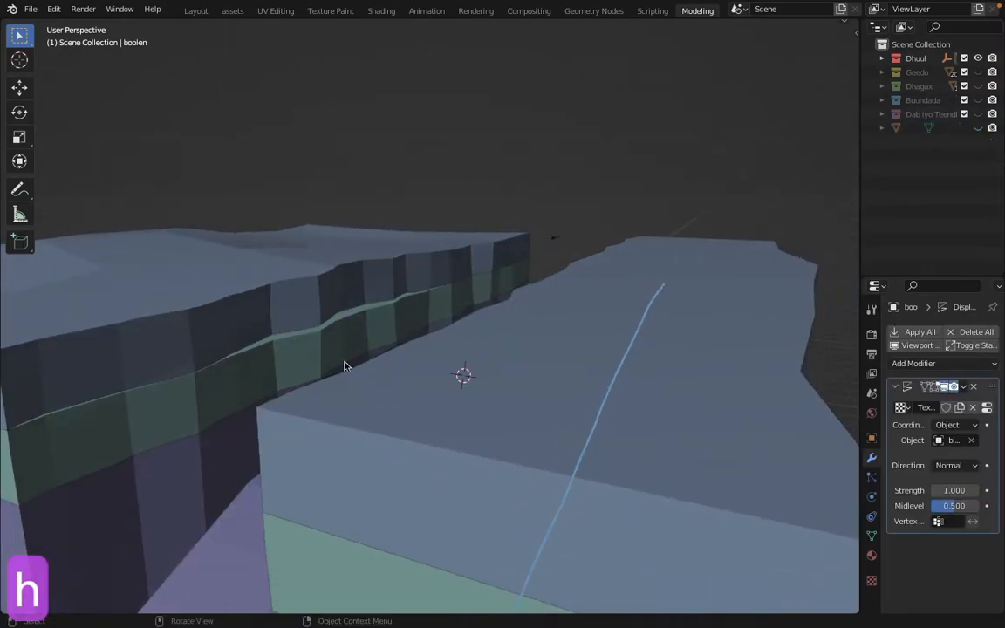
middle_drag(269, 367, 381, 326)
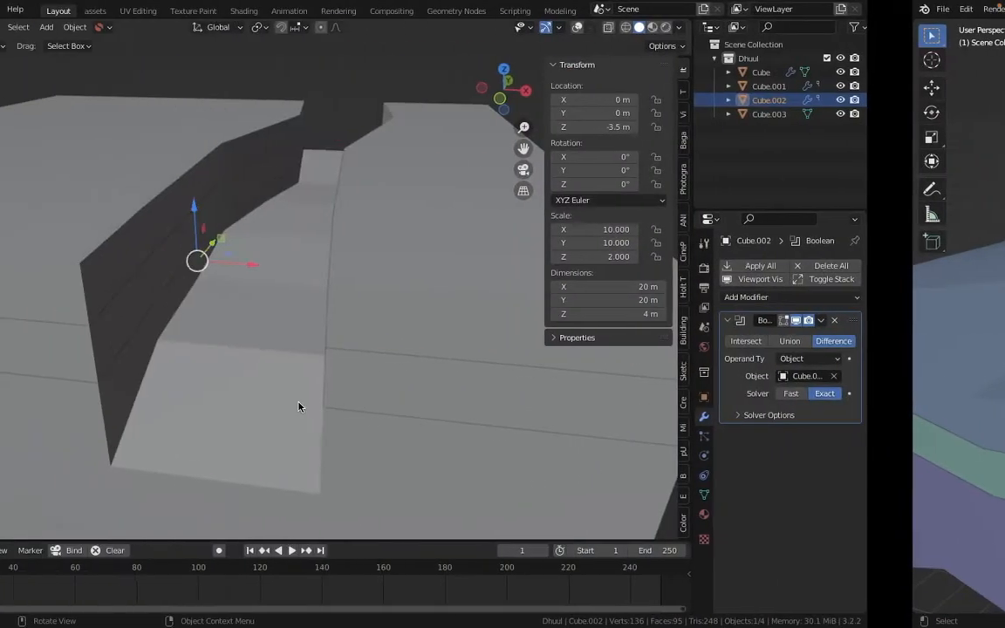
- Turn the viewport overlays back on in the slab scene and hide the toolbar and sidebar
key(shift+alt+z)
key(n)
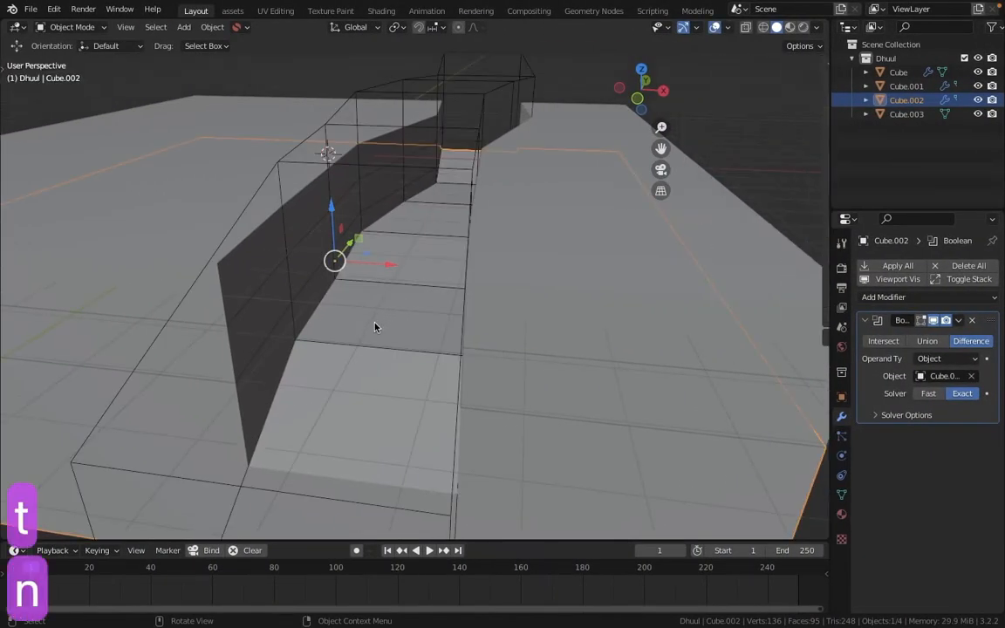
- Rename the wireframe winding block that cuts the channel to wire
click(375, 103)
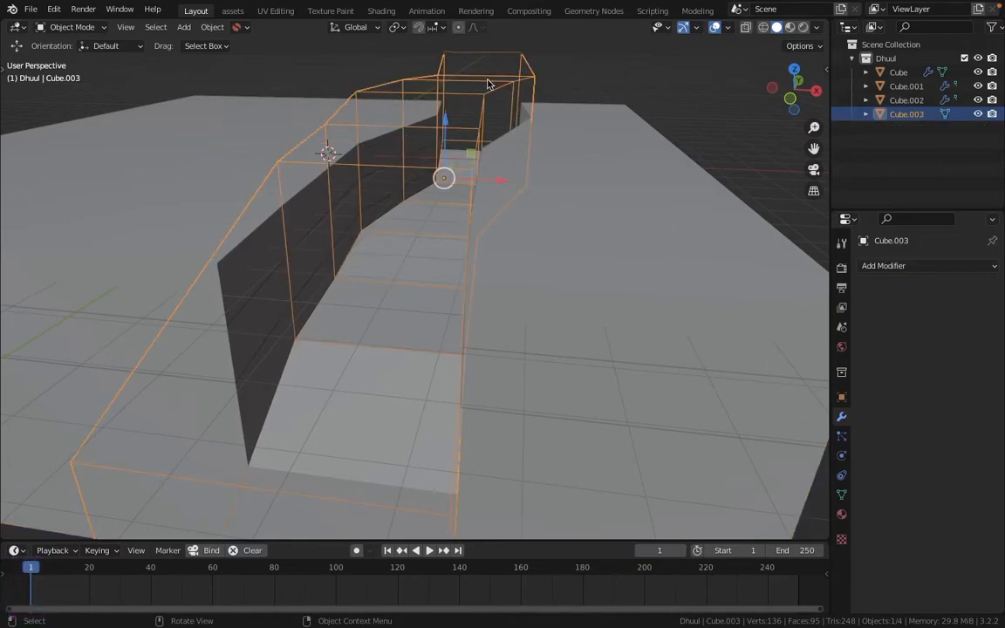
double_click(908, 114)
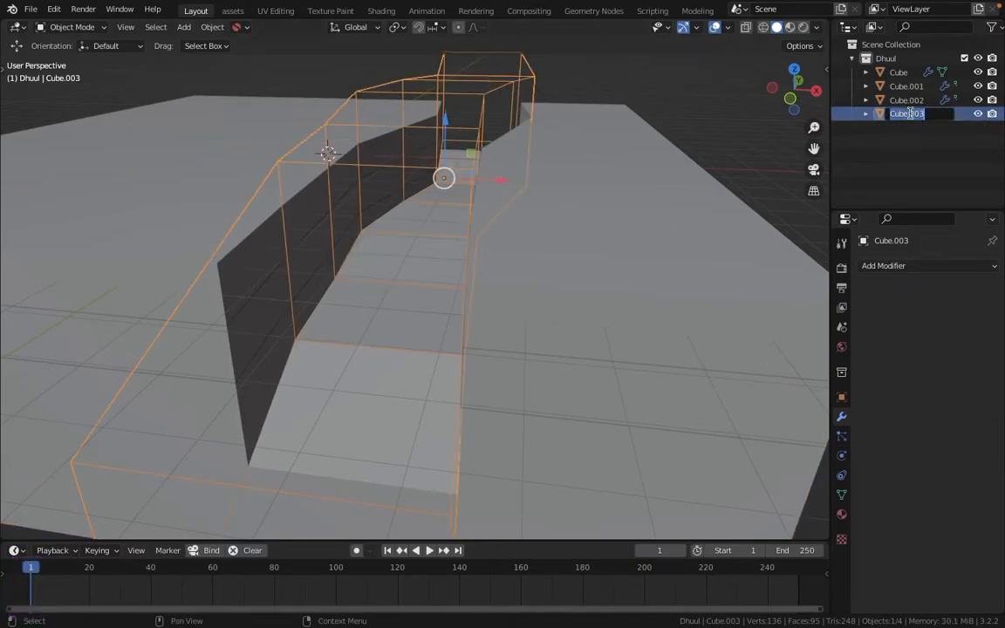
text(wire)
key(Return)
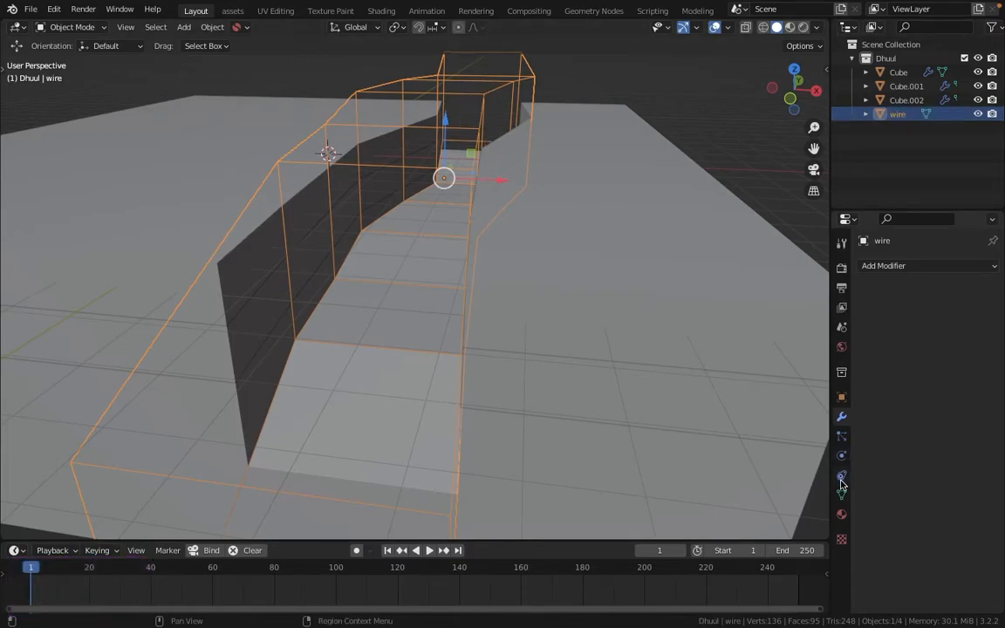
- Add a Displace modifier to the wire block, create a new texture for it and open the texture's settings
click(903, 268)
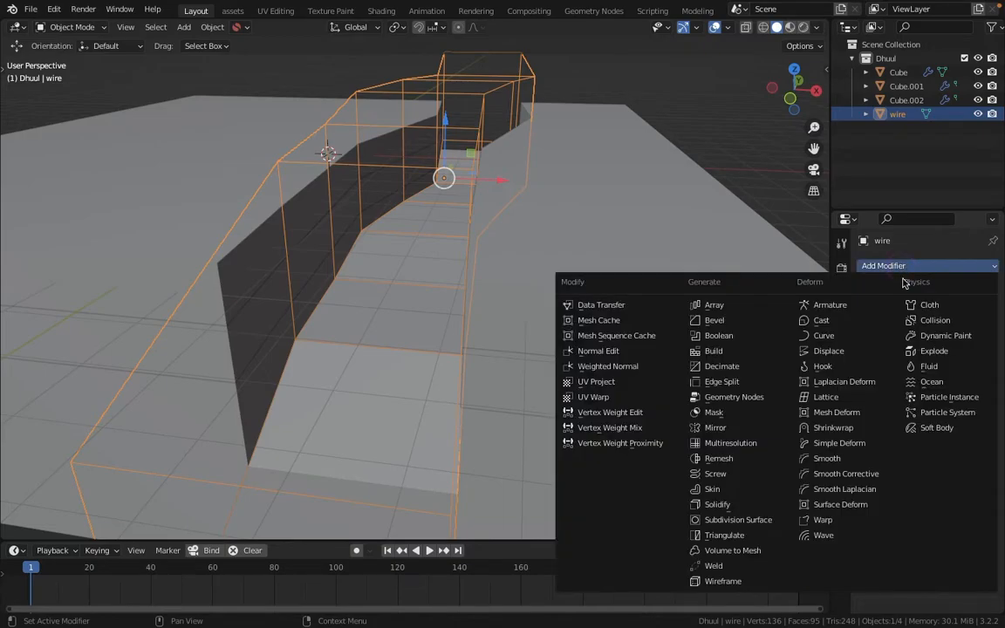
click(852, 353)
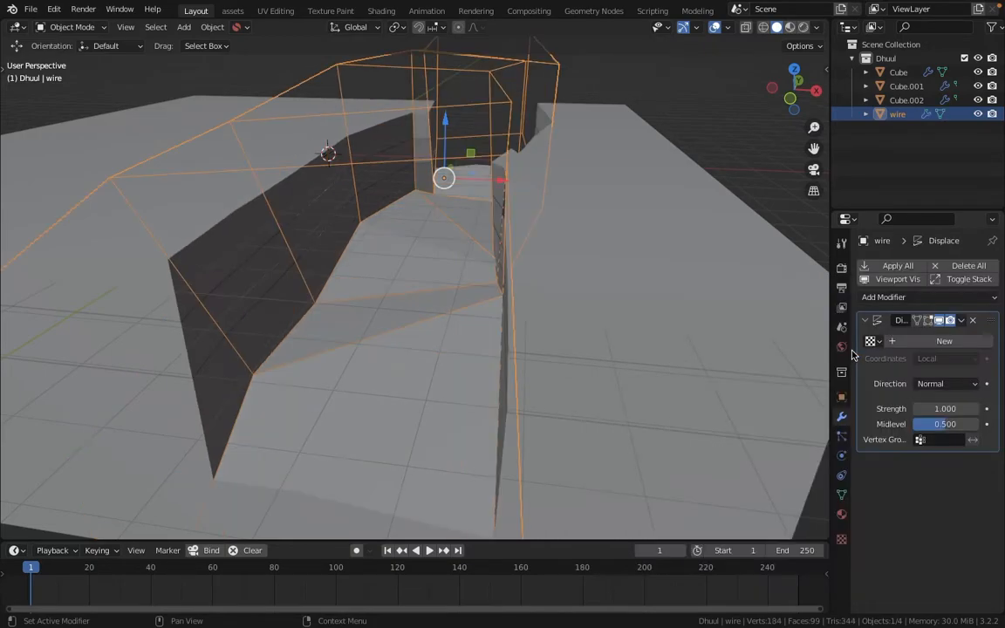
click(916, 343)
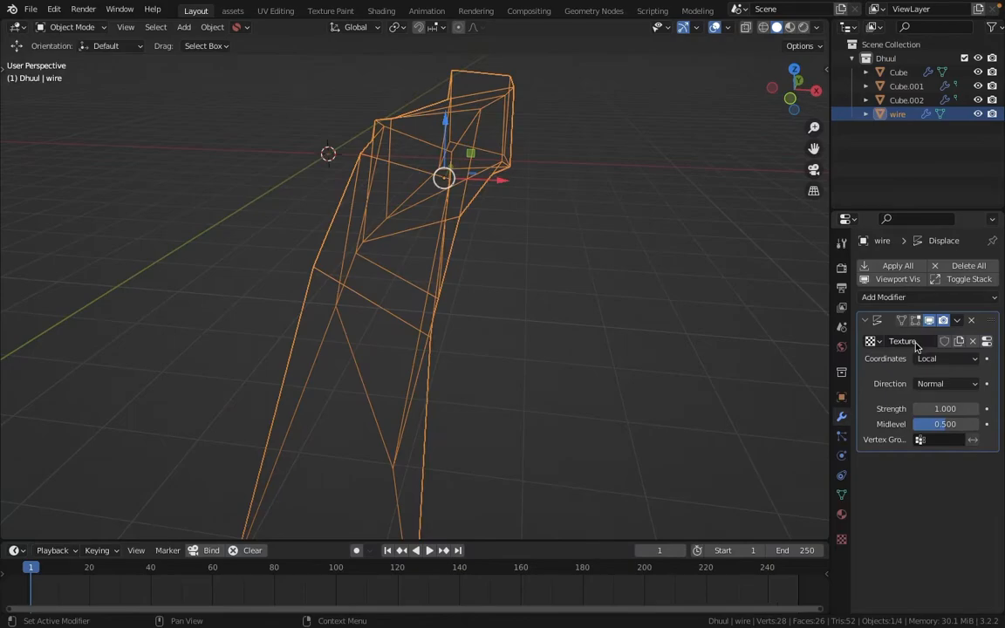
click(987, 341)
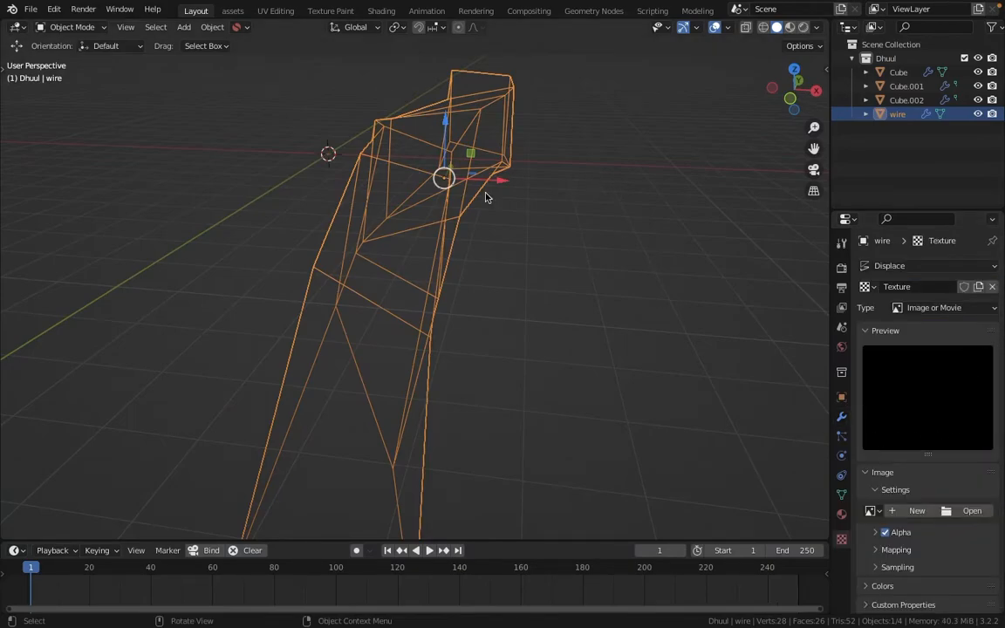
- Apply the wire block's scale and check the channel in the slabs
middle_drag(397, 210, 419, 189)
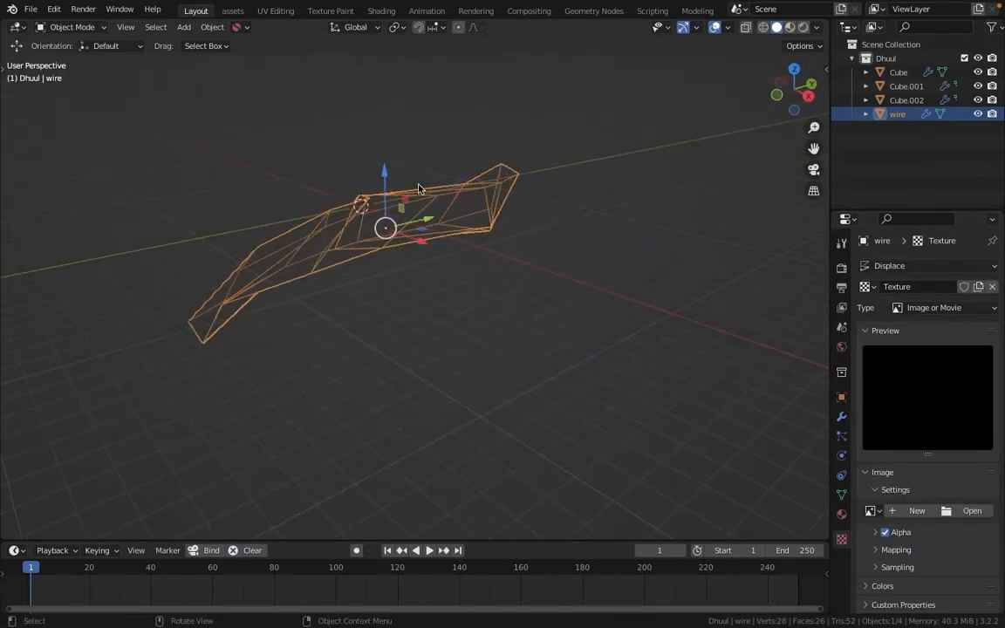
mouse_move(384, 163)
mouse_down()
mouse_move(384, 132)
mouse_move(392, 159)
mouse_up()
key(ctrl+a)
key(ctrl+a)
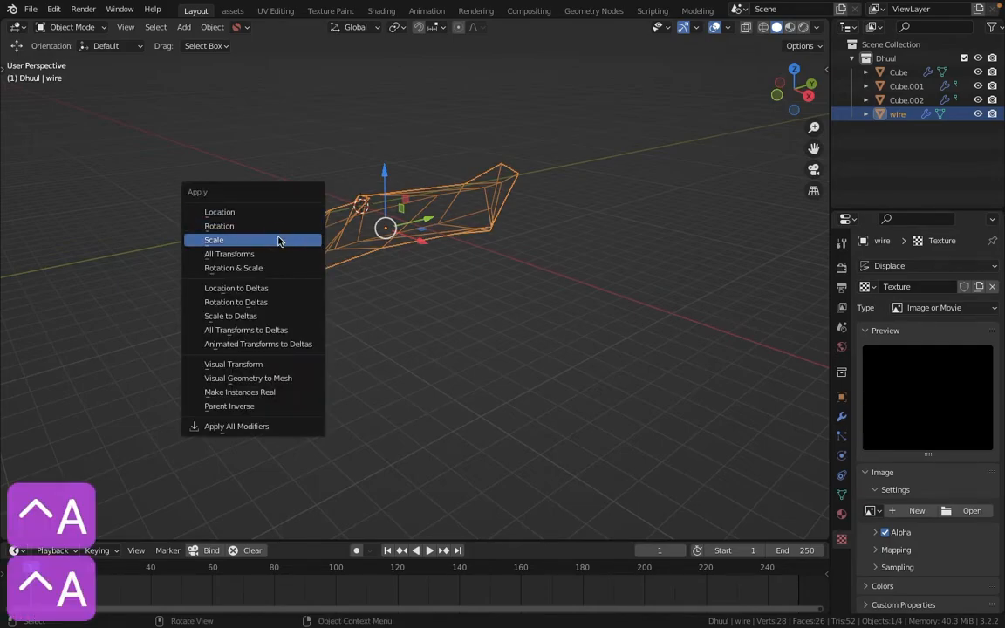
click(279, 241)
middle_drag(448, 264, 418, 225)
scroll(400, 249, up, 3)
middle_drag(525, 242, 509, 236)
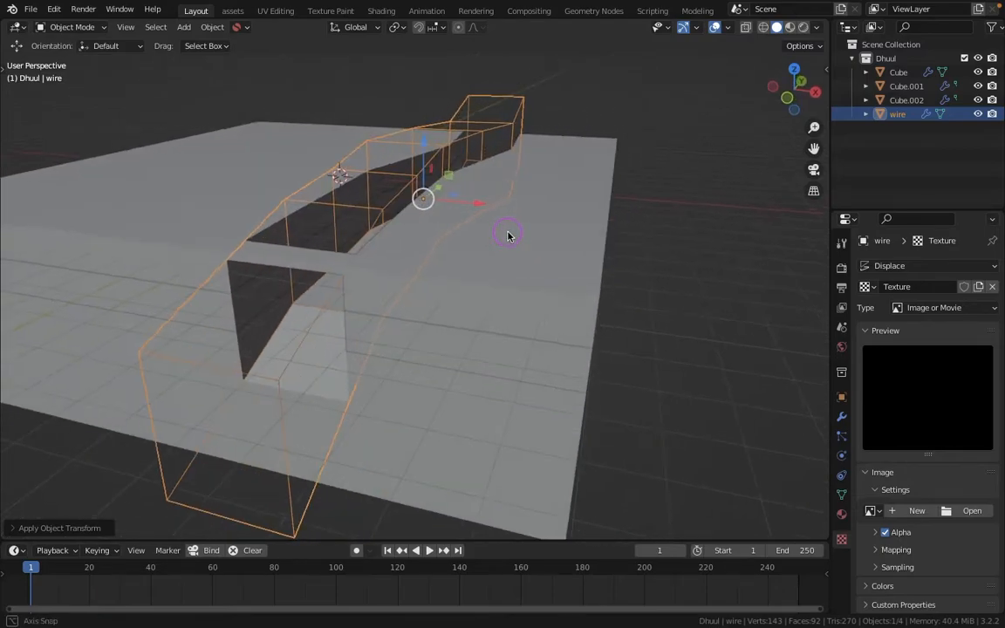
click(531, 109)
click(520, 109)
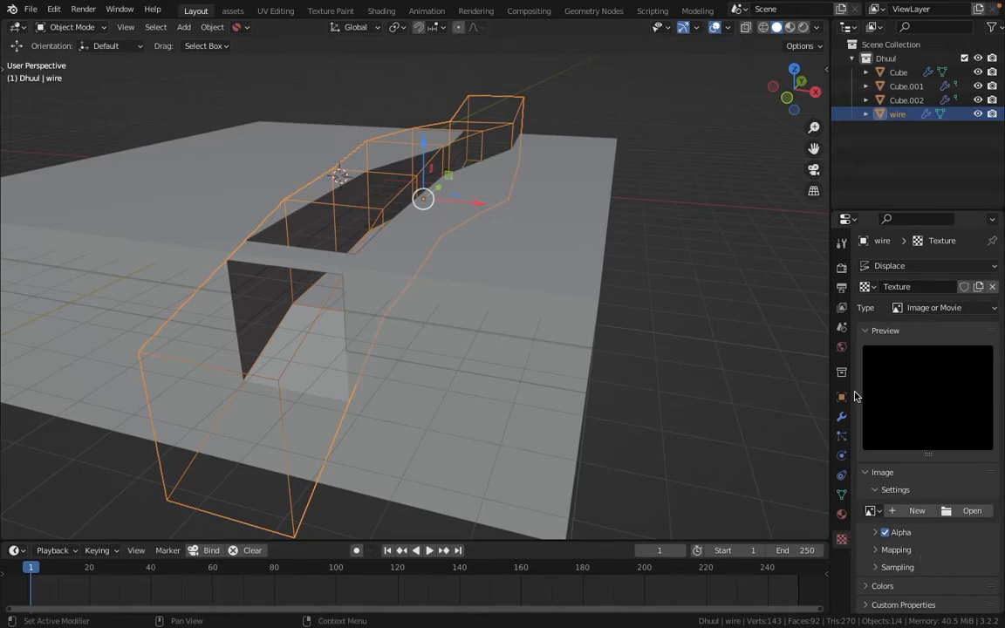
- Change the displacement texture to Clouds with a size of 0.66 and check the channel without viewport overlays
click(843, 418)
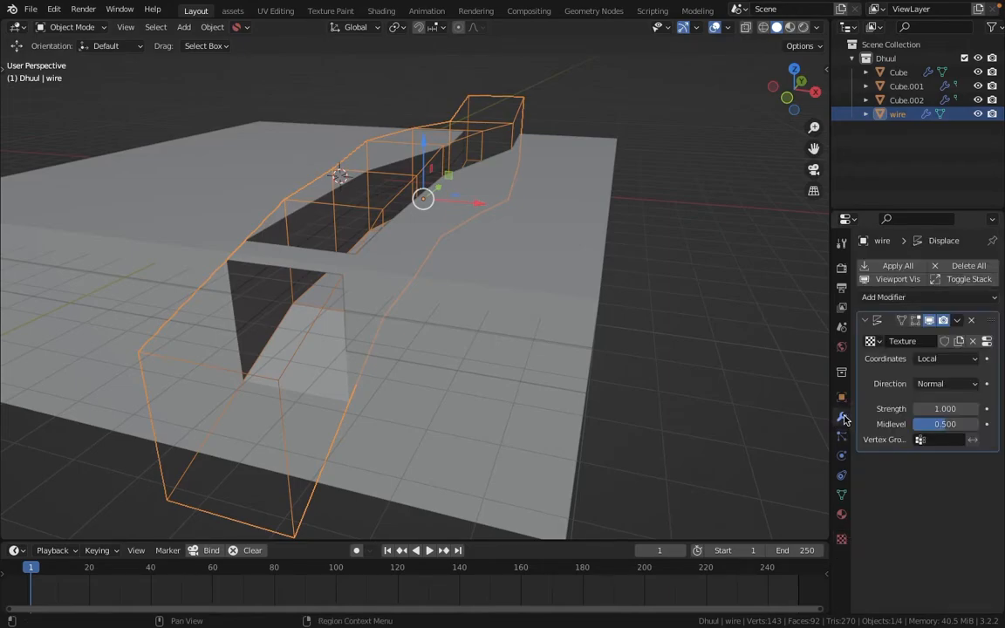
click(986, 341)
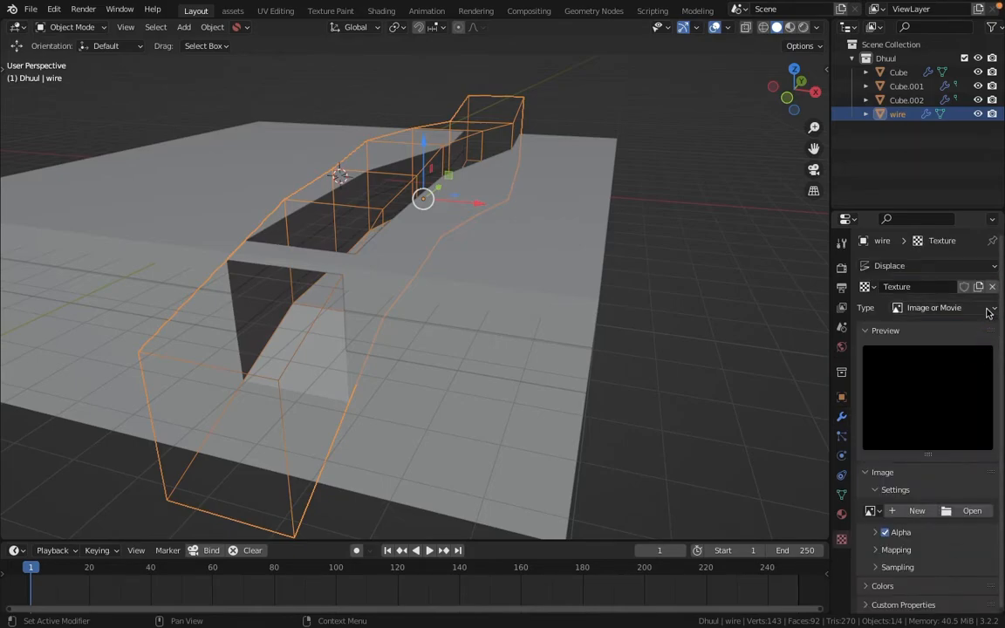
click(988, 312)
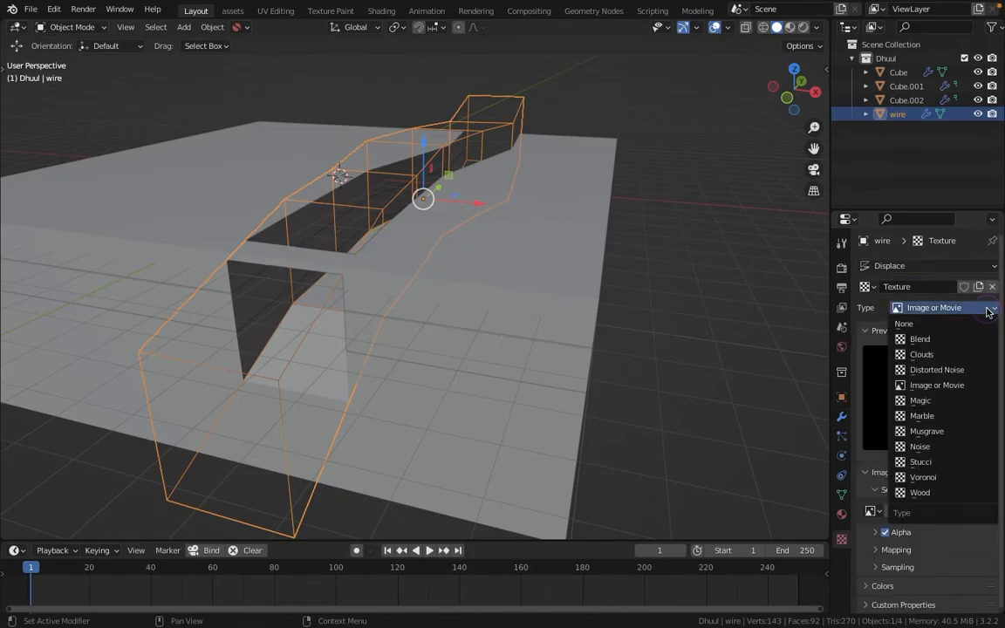
click(951, 355)
mouse_move(962, 559)
mouse_down()
mouse_move(934, 557)
mouse_move(965, 555)
mouse_up()
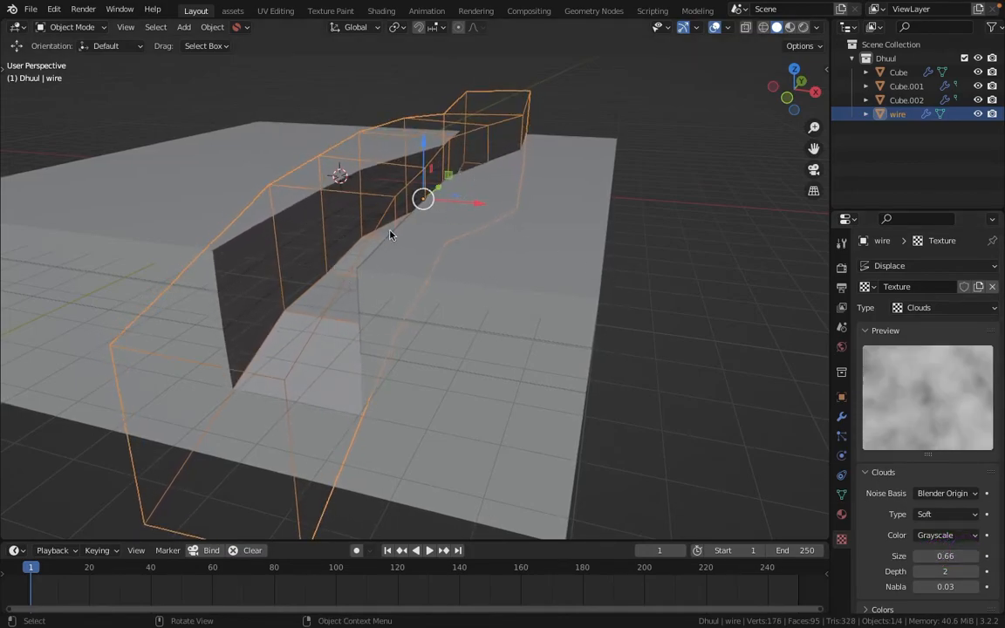
click(715, 31)
mouse_move(947, 555)
mouse_down()
mouse_move(963, 557)
mouse_move(953, 557)
mouse_up()
click(715, 27)
- Subdivide the entire wire block mesh in Edit Mode
click(83, 29)
click(67, 59)
scroll(412, 234, up, 2)
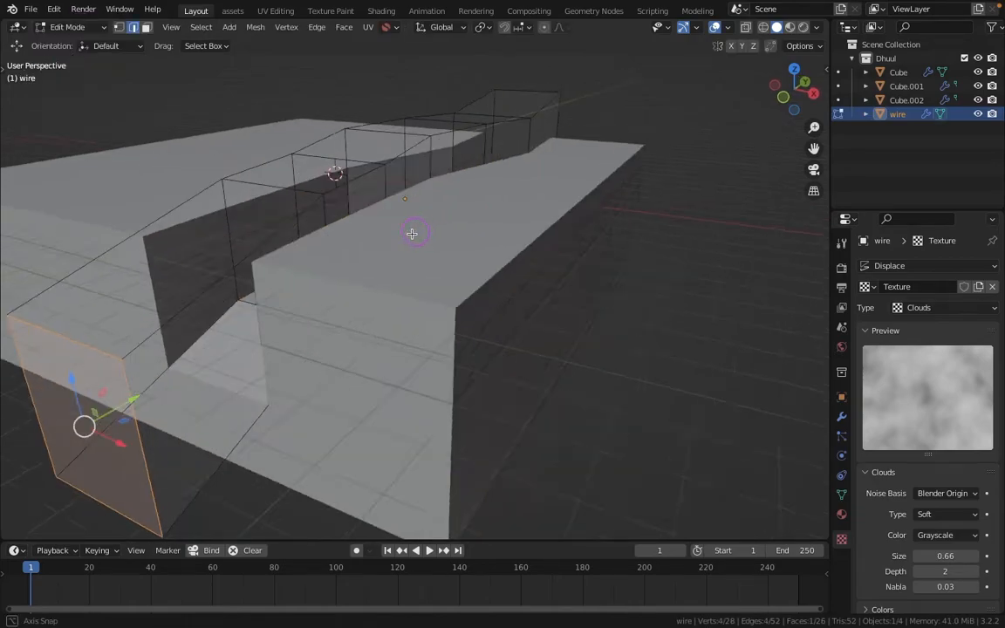
middle_drag(412, 234, 403, 248)
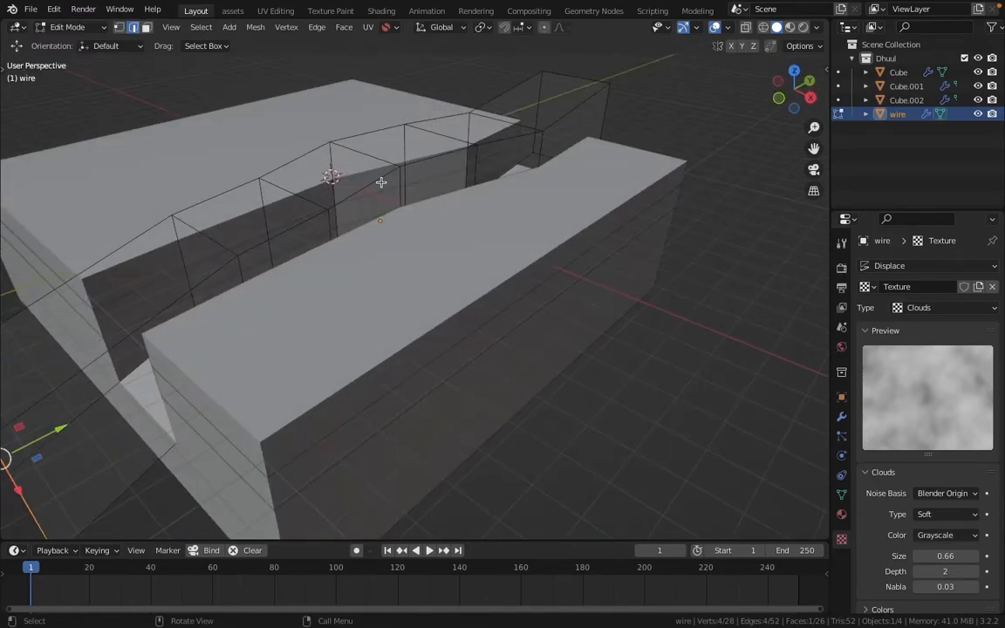
key(a)
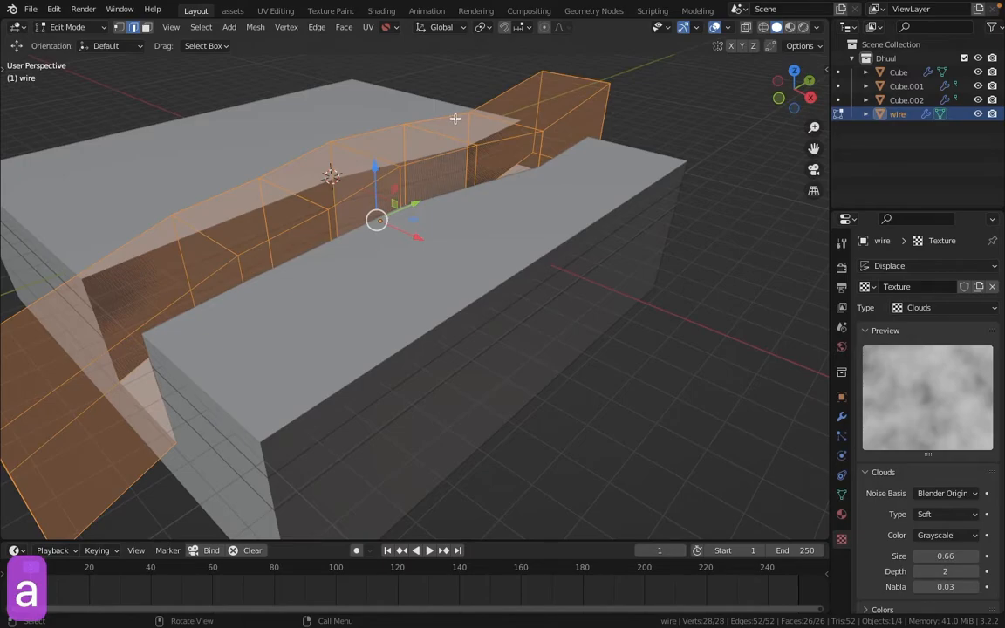
right_click(444, 112)
click(405, 113)
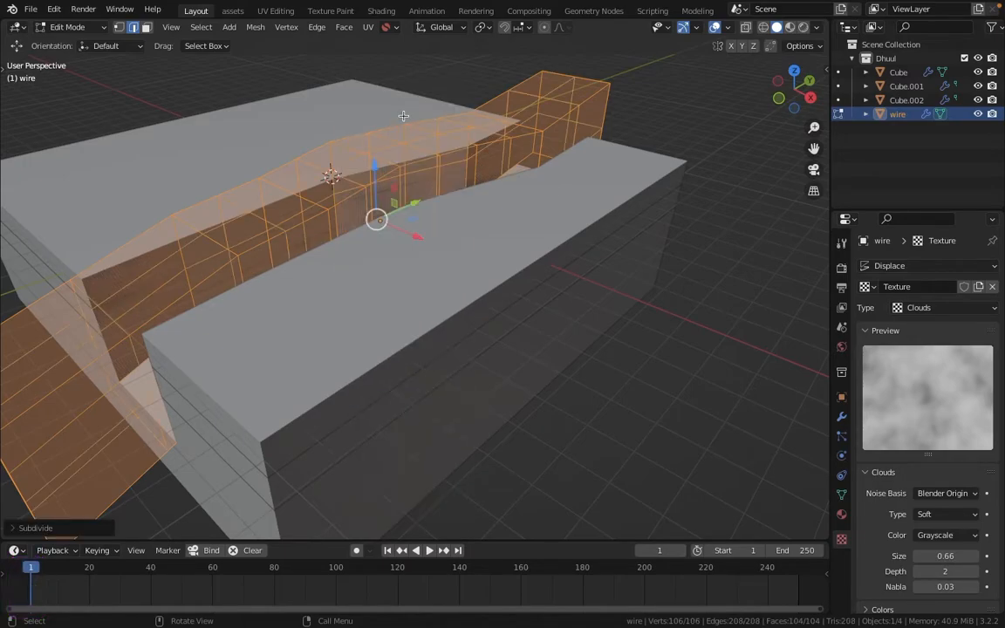
- Add two centred loop cuts across the long segments at the wire block's lower end
middle_drag(317, 194, 402, 262)
key(ctrl+r)
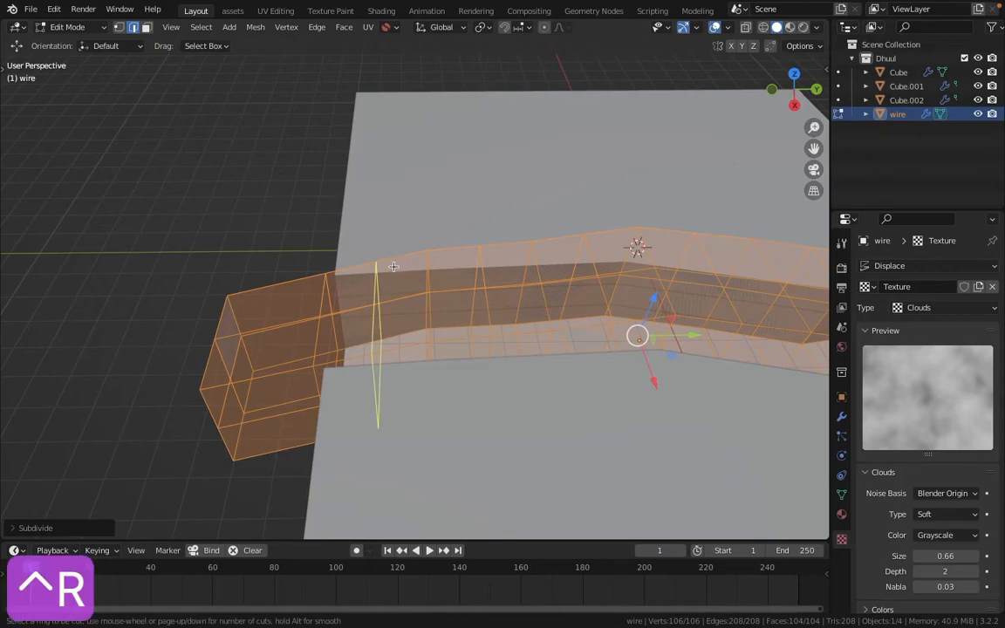
click(393, 266)
right_click(447, 321)
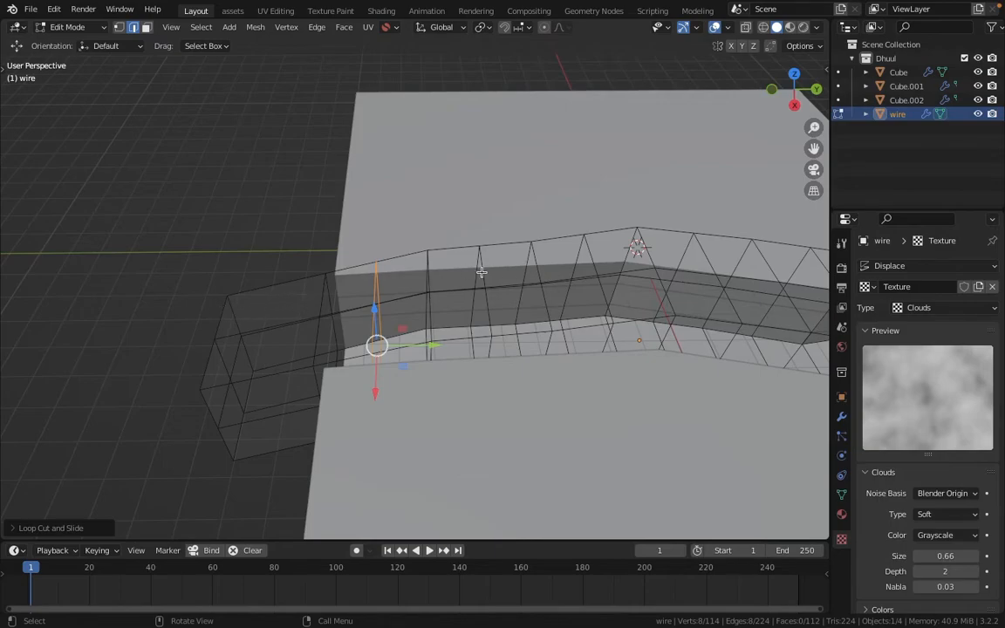
key(ctrl+r)
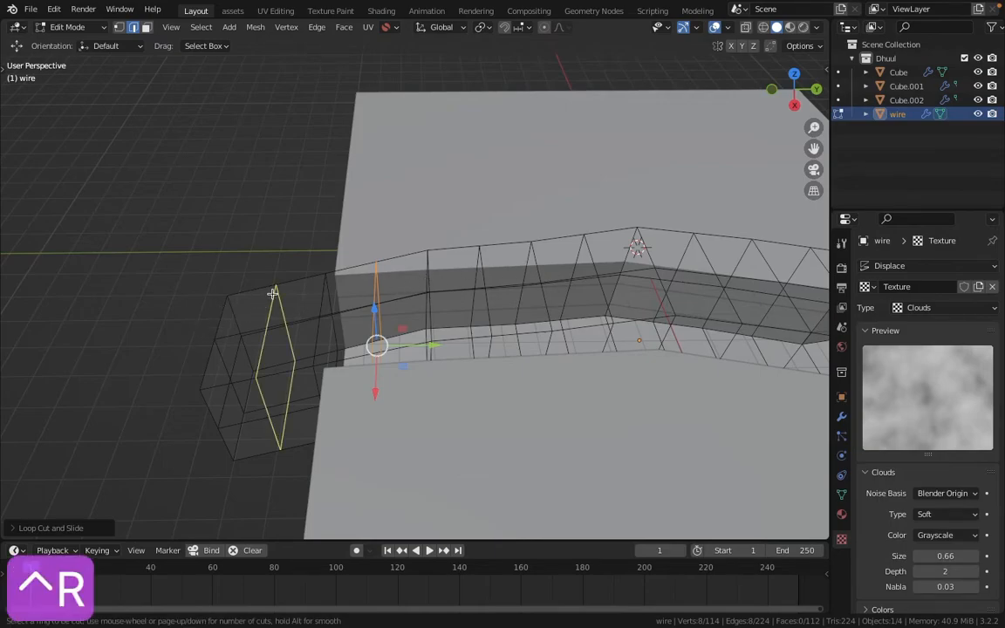
click(272, 290)
right_click(271, 290)
- Add two centred loop cuts across the long segments at the wire block's opposite, higher end
shift+middle_drag(711, 246, 396, 232)
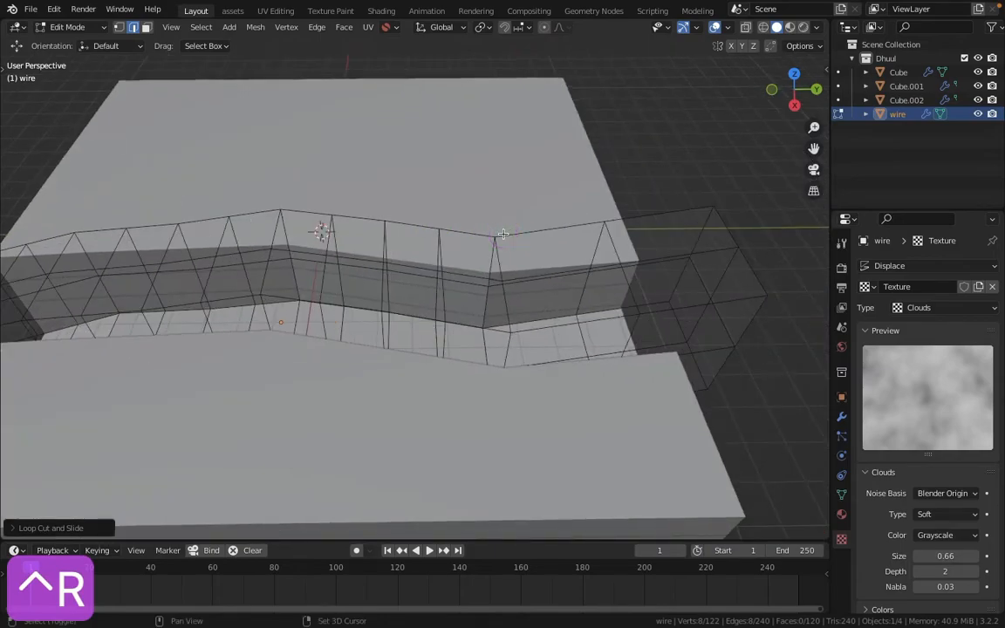
scroll(527, 284, down, 2)
key(ctrl+r)
click(523, 283)
right_click(523, 284)
key(ctrl+r)
click(604, 278)
right_click(604, 277)
middle_drag(604, 277, 529, 303)
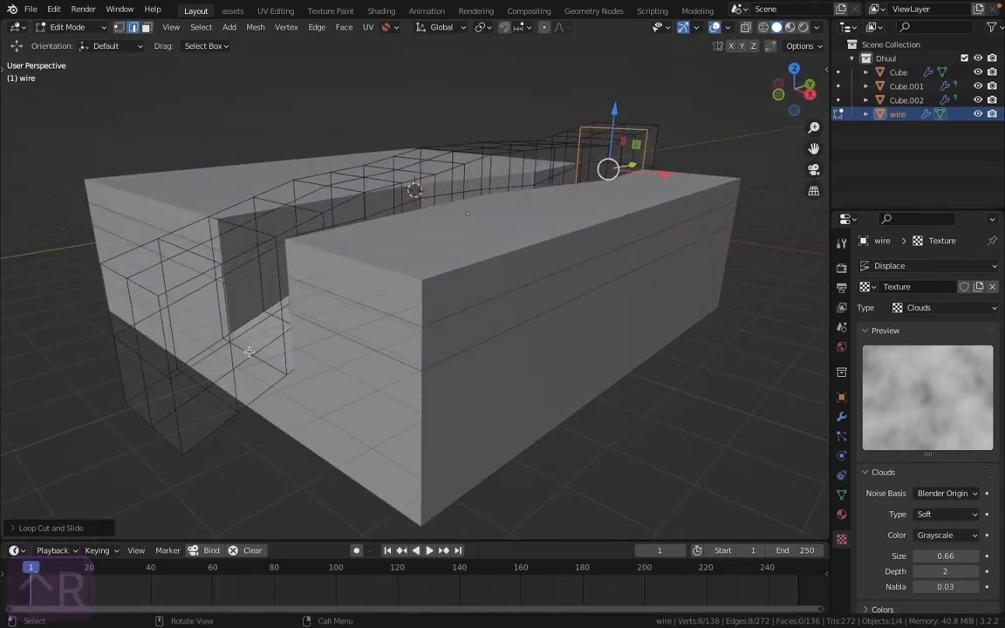
- Hide the three ground slabs and show the wire block in the right orthographic view
click(979, 72)
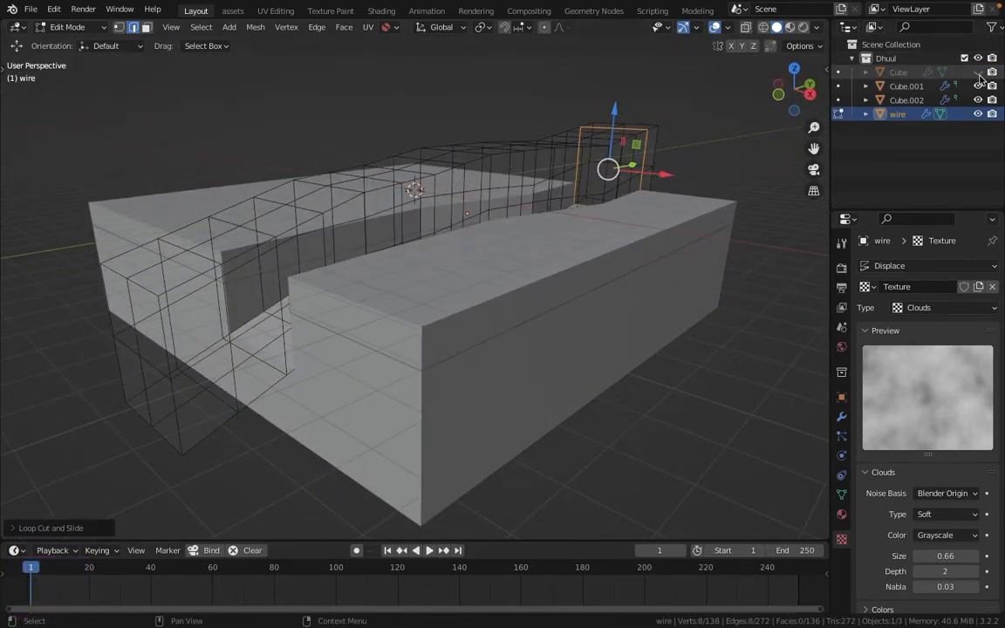
click(978, 100)
click(978, 86)
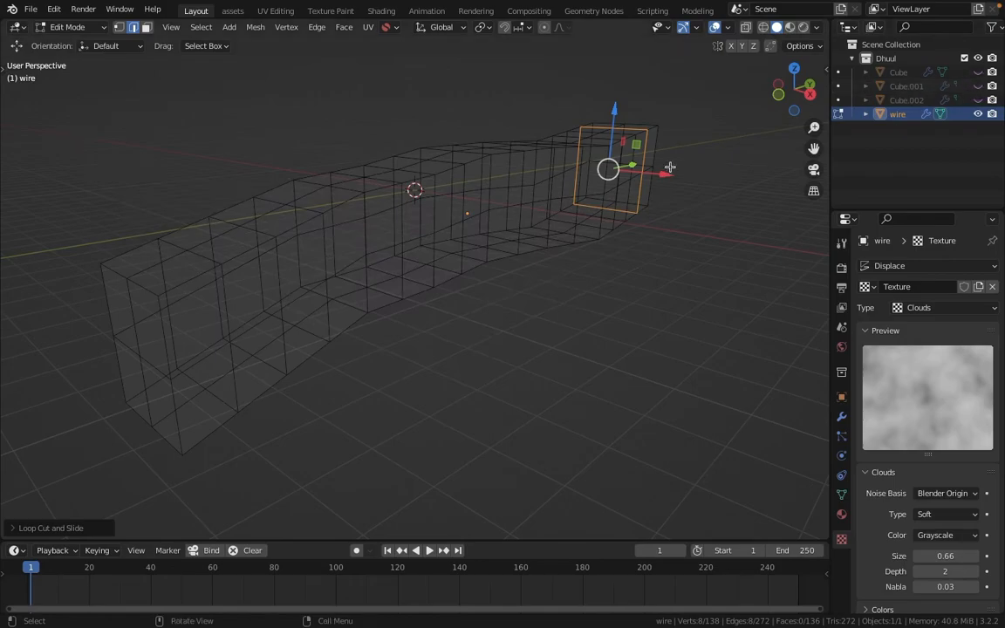
middle_drag(593, 171, 622, 169)
key(KP_3)
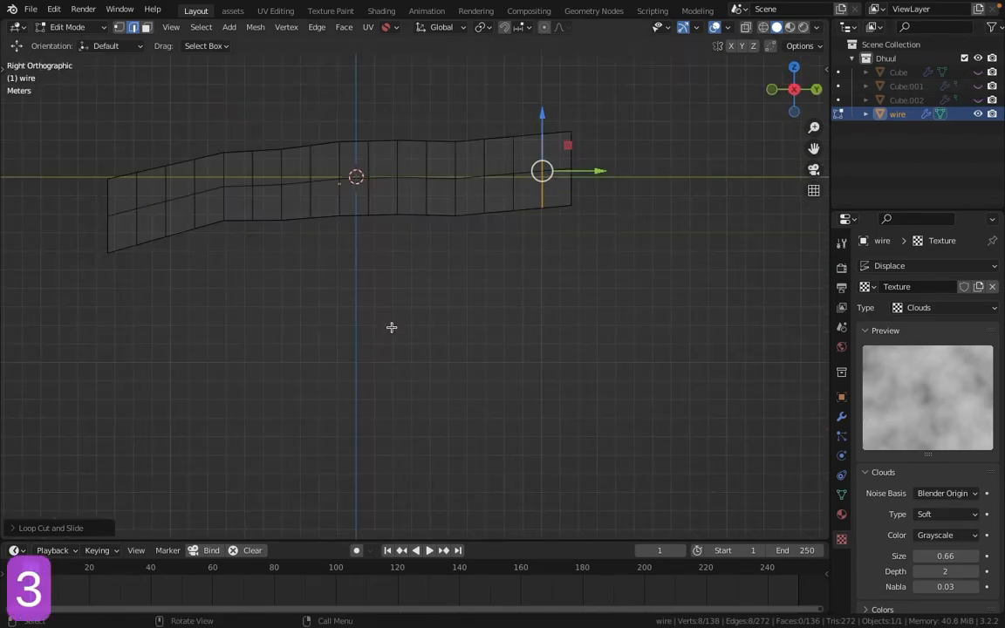
shift+middle_drag(278, 284, 319, 289)
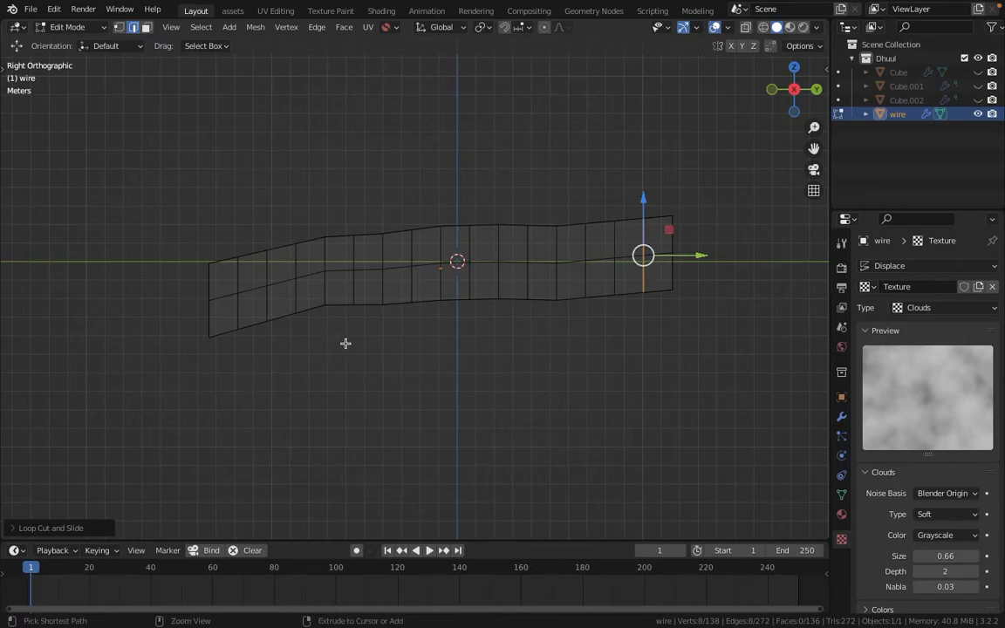
- Add two lengthwise loop cuts around the wire block, one through its lower half and one through its upper half
key(ctrl+r)
click(211, 320)
click(210, 315)
key(ctrl+r)
click(193, 281)
click(193, 281)
key(z)
click(401, 231)
- Unhide the three ground slabs around the wire block
mouse_move(473, 252)
middle_down()
mouse_move(496, 258)
mouse_move(504, 321)
middle_up()
click(979, 72)
click(978, 85)
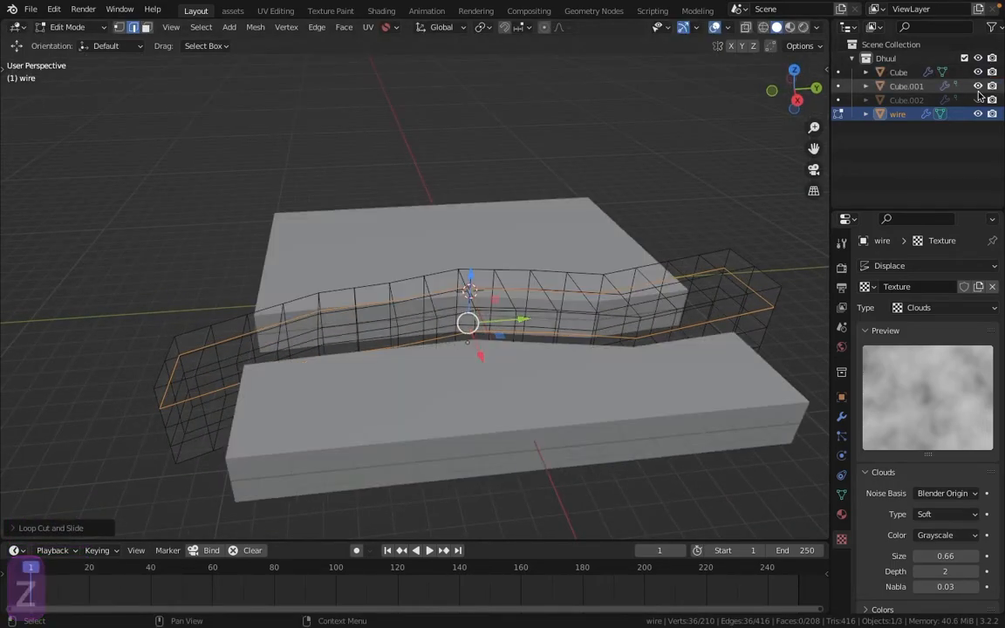
click(978, 99)
middle_drag(427, 252, 559, 296)
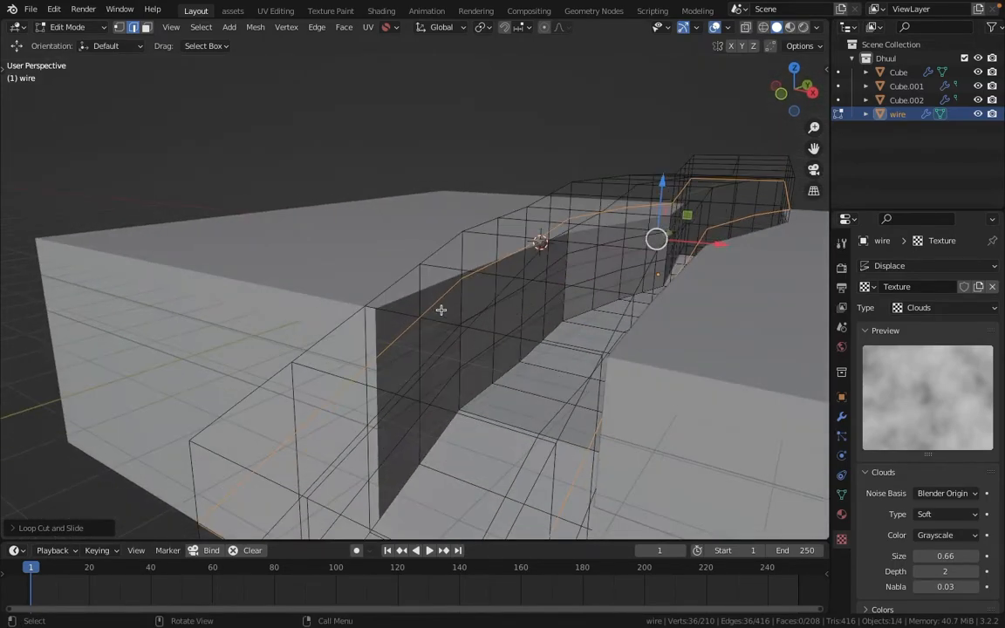
- Return to Object Mode and examine the displaced channel walls with the viewport overlays turned off, restoring the overlays
click(75, 32)
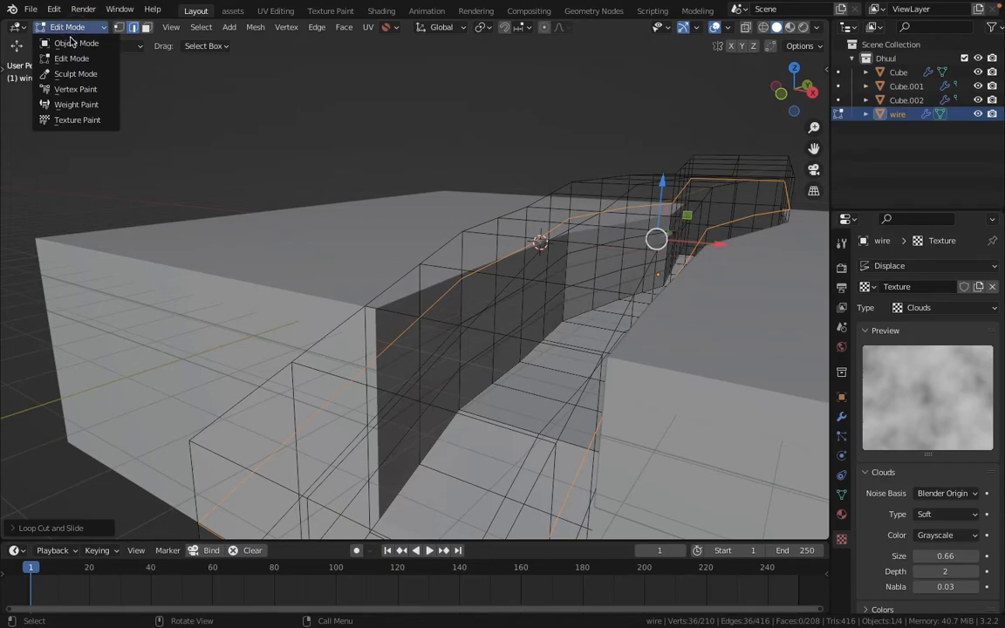
click(65, 42)
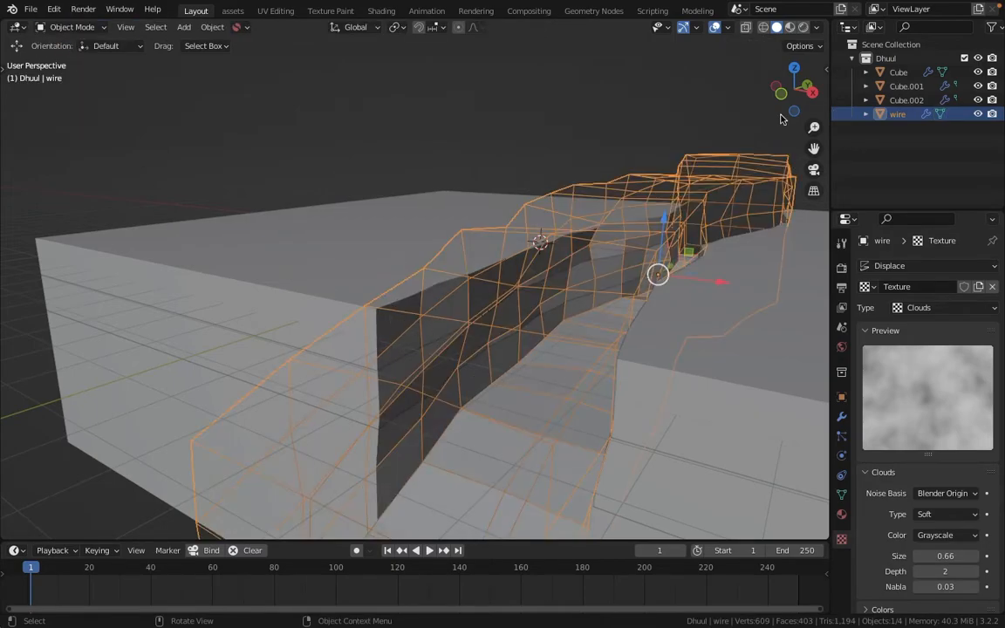
click(715, 27)
middle_drag(595, 275, 616, 246)
click(717, 28)
middle_drag(520, 280, 517, 321)
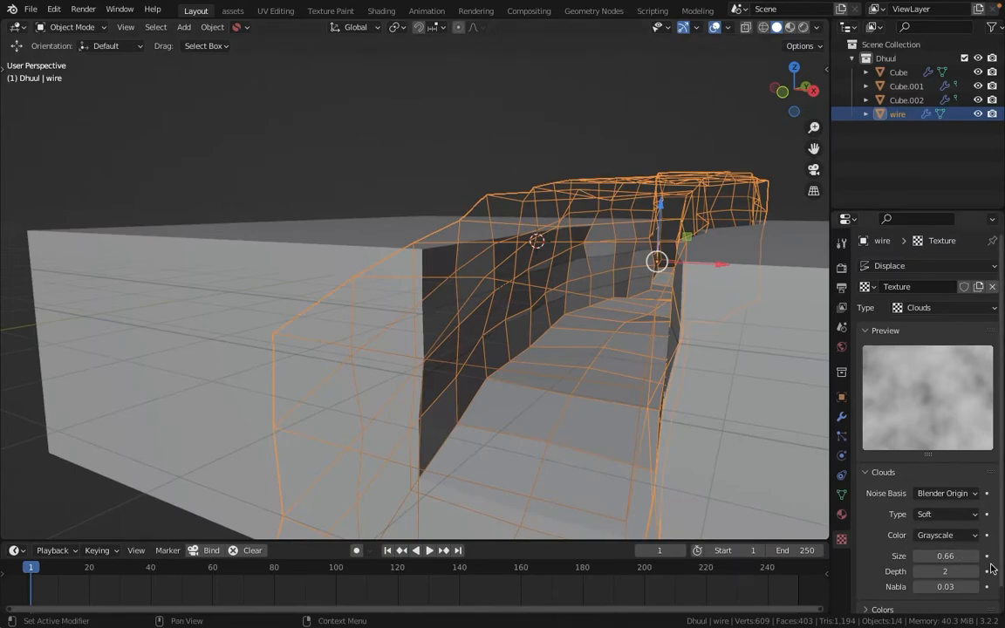
- Try smaller and larger sizes for the wire block's Clouds texture, ending with a size of 6
drag(946, 555, 971, 554)
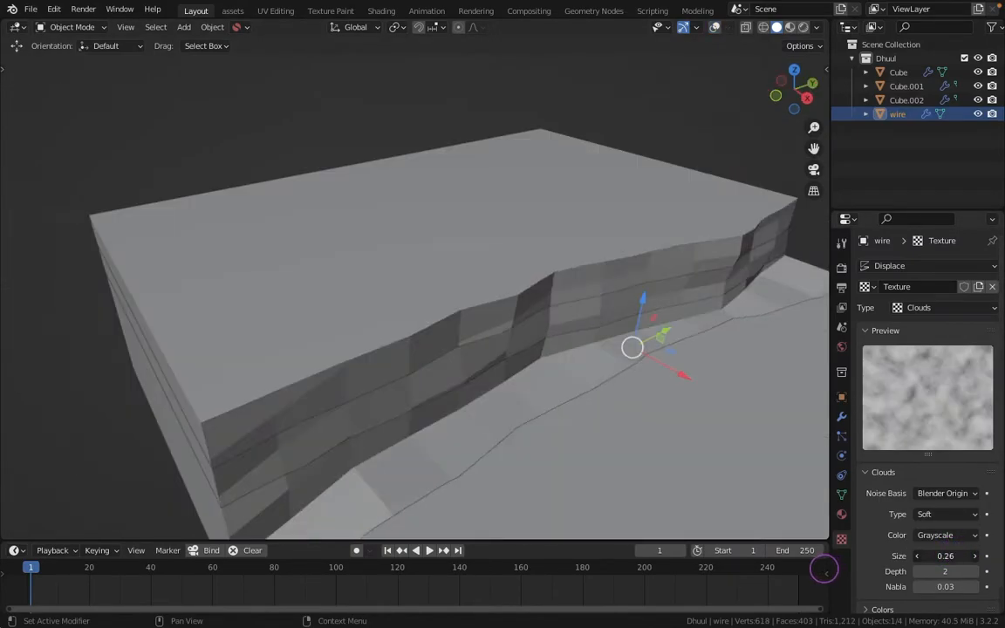
mouse_move(951, 556)
mouse_down()
mouse_move(860, 565)
mouse_move(945, 556)
mouse_up()
click(946, 556)
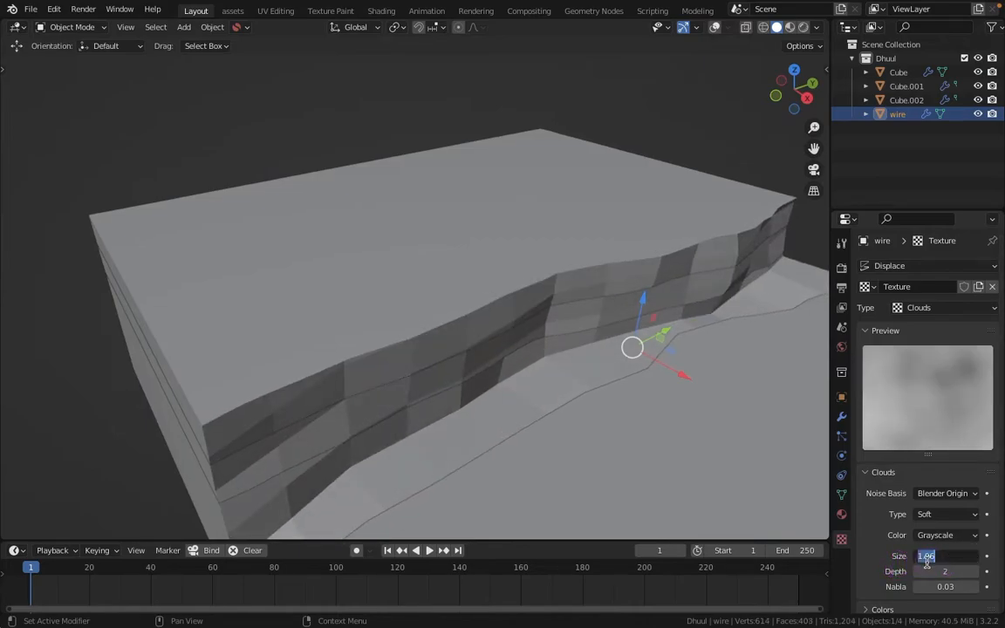
text(6)
key(Return)
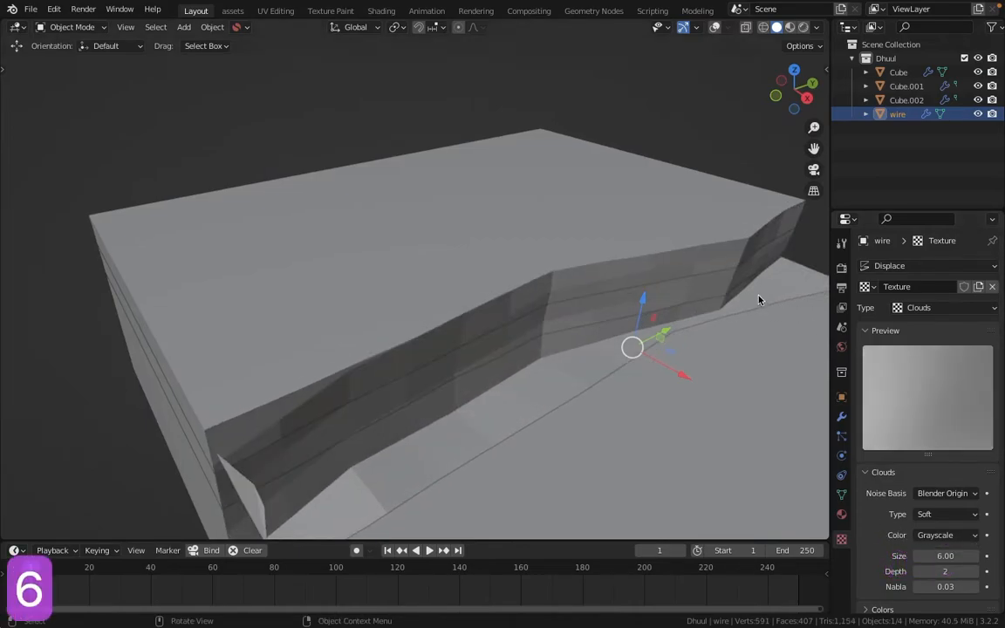
- Set the Clouds texture size to 2 and check the carved channel from above
drag(953, 557, 894, 560)
click(947, 556)
text(2)
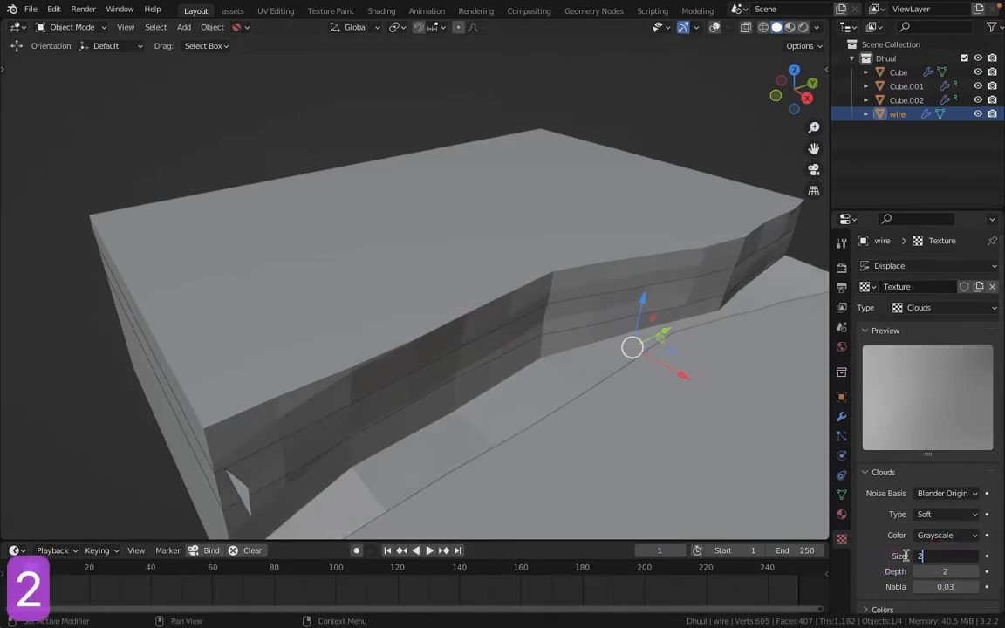
key(Return)
middle_drag(610, 323, 647, 347)
scroll(612, 348, up, 2)
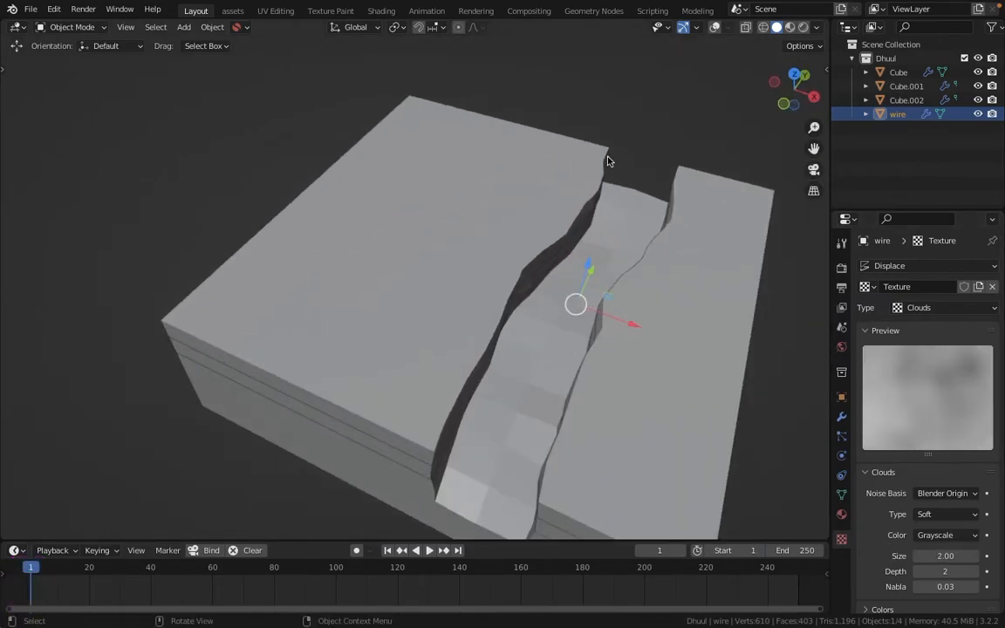
- Turn the overlays back on and widen the wire block along the X axis to a scale of about 1.3
click(715, 28)
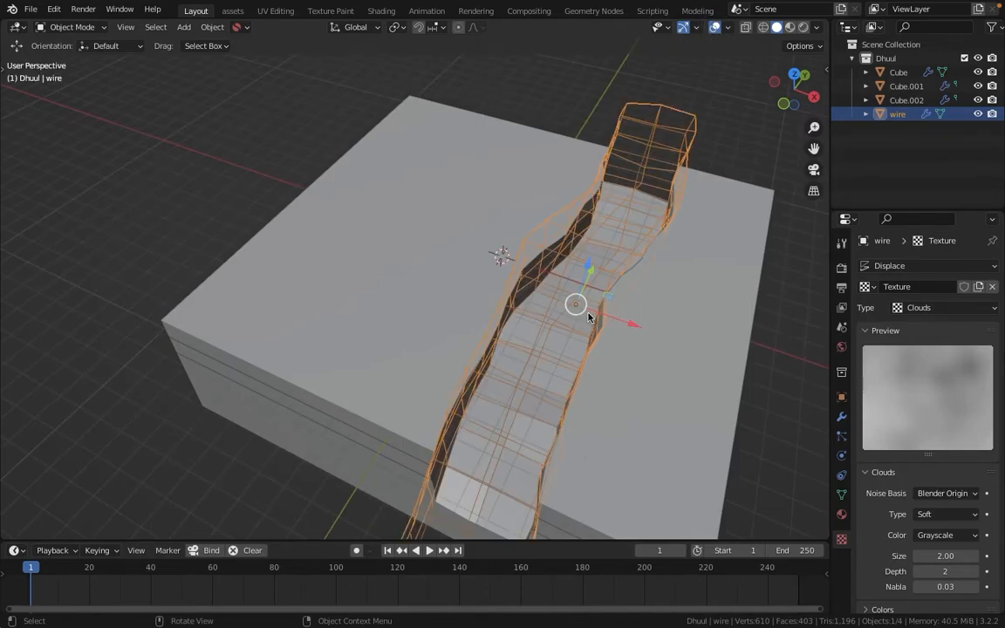
key(s)
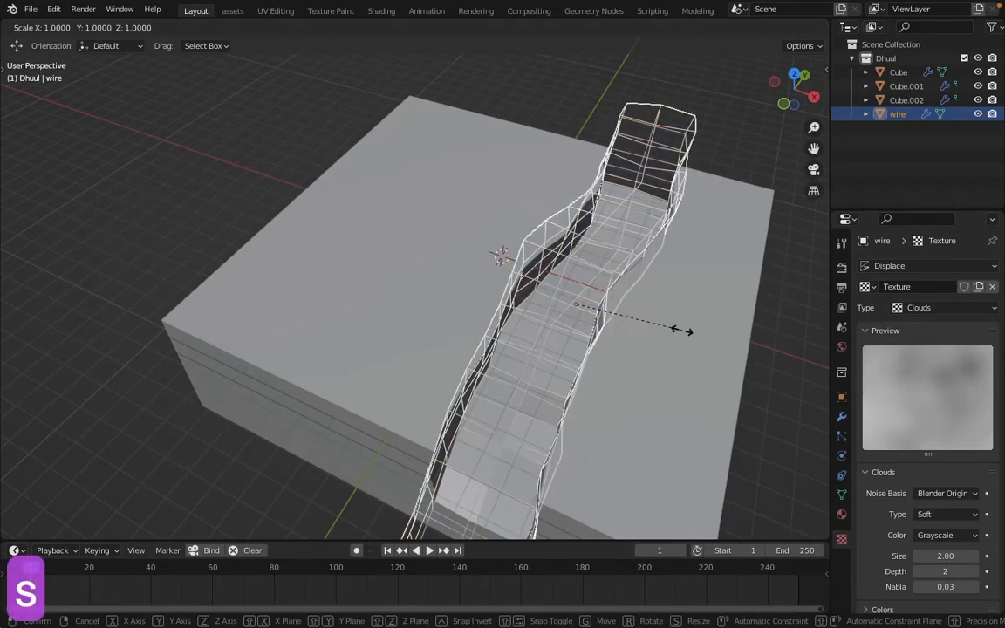
key(x)
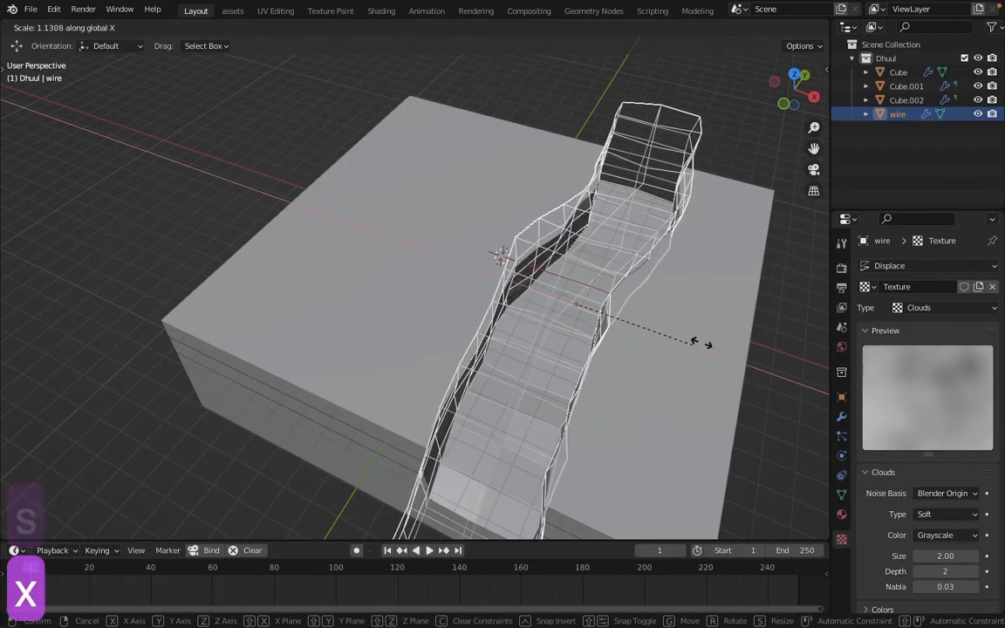
click(708, 353)
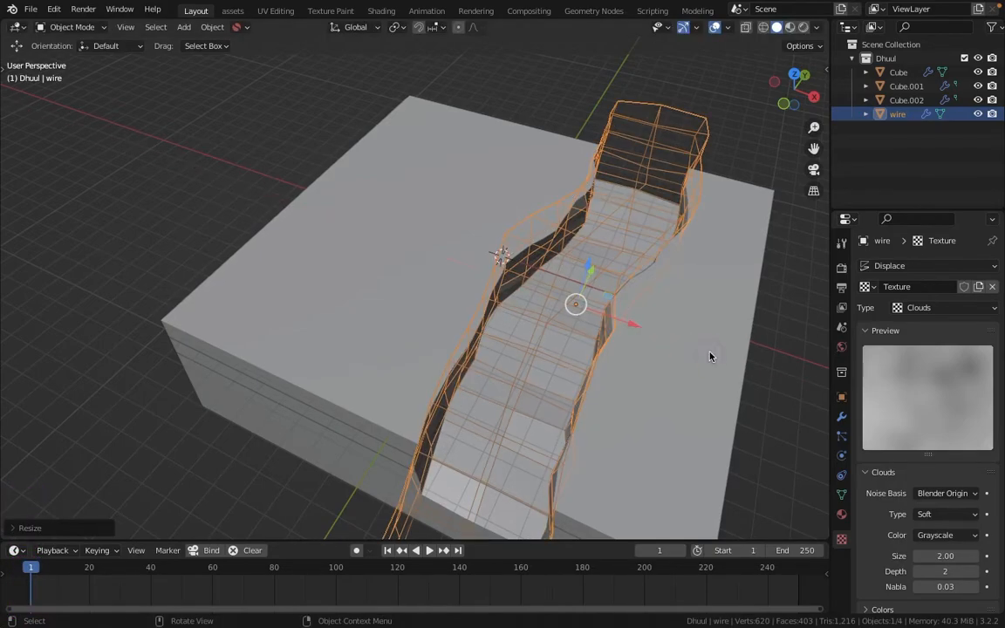
middle_drag(618, 323, 532, 332)
click(716, 27)
click(716, 27)
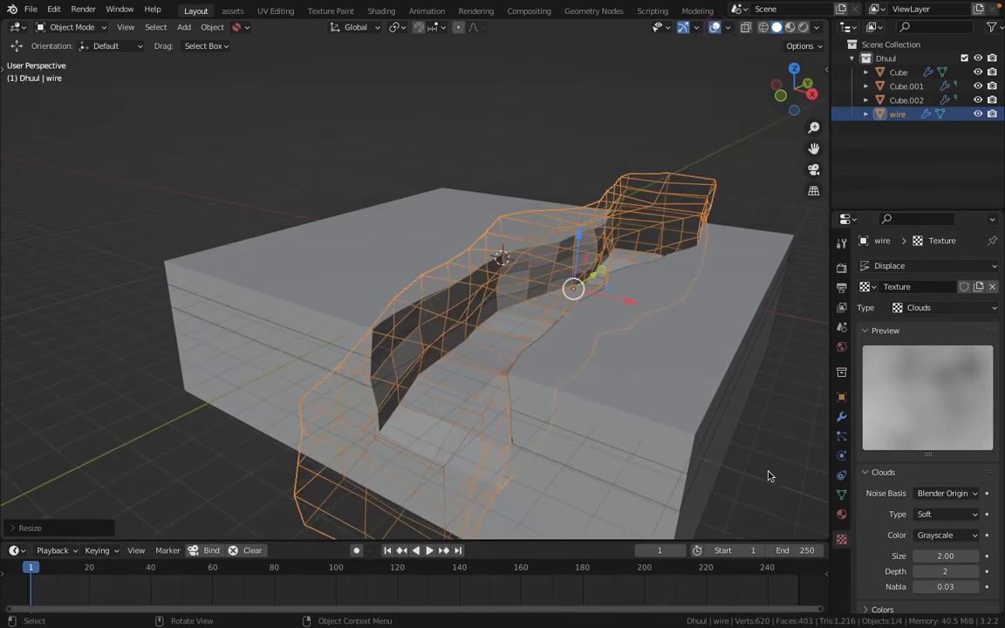
click(184, 27)
mouse_move(202, 43)
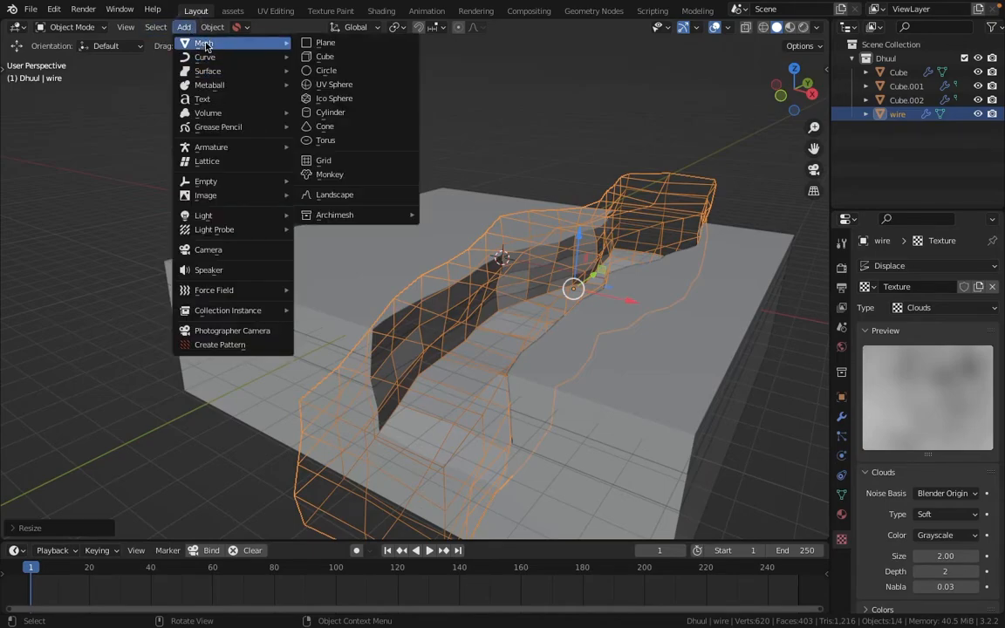
click(361, 56)
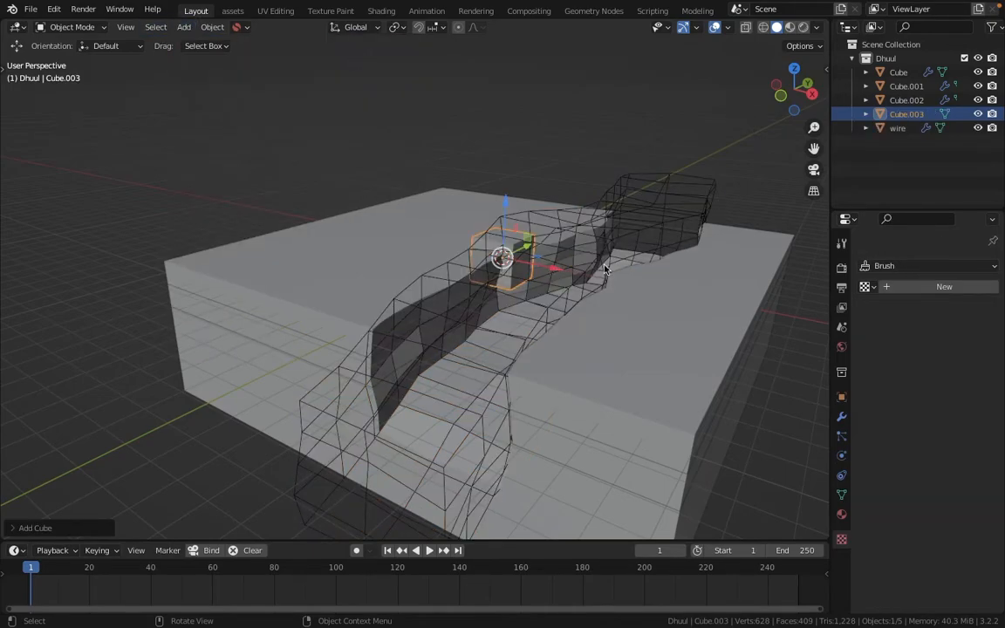
key(x)
click(546, 204)
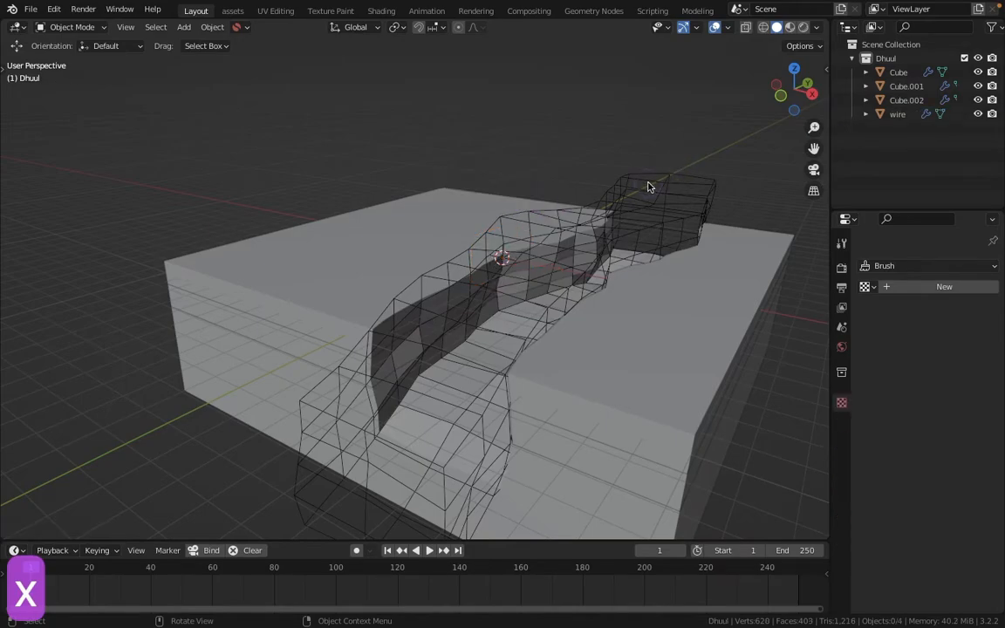
- Duplicate the wire block in place and rename the copy biyo
click(649, 188)
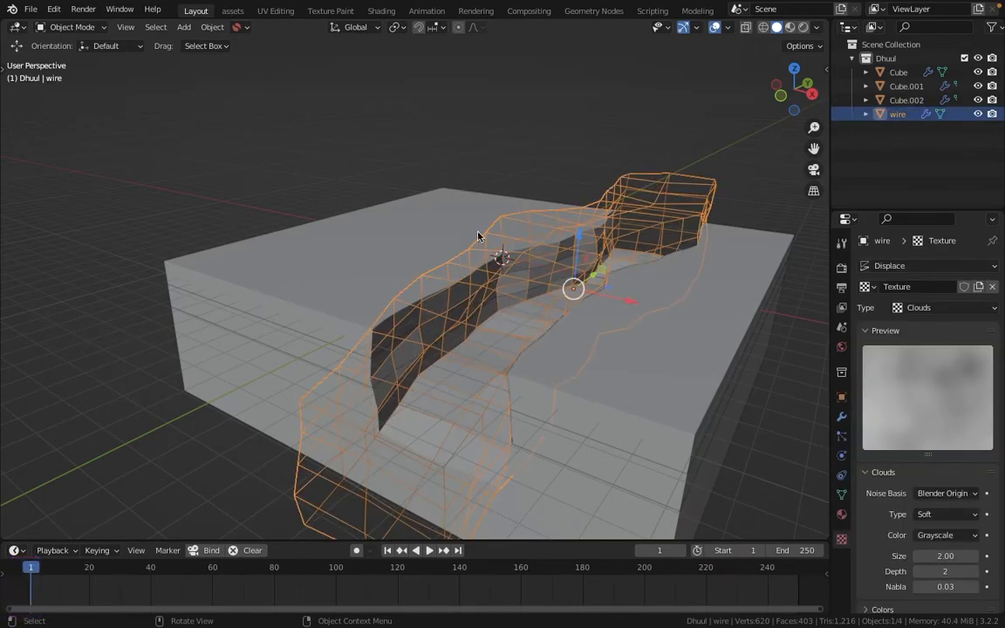
click(735, 312)
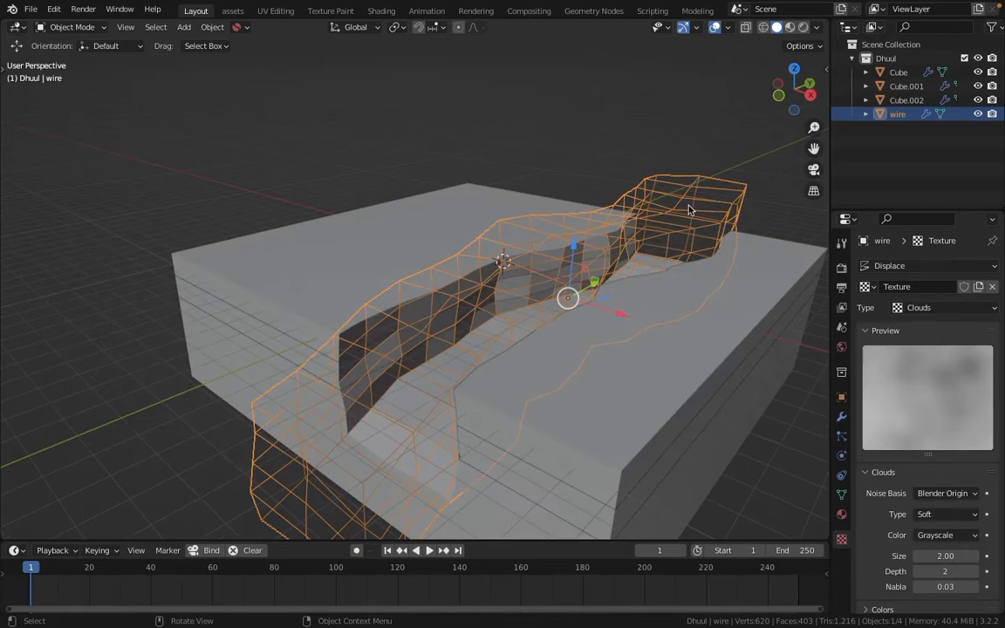
key(shift+d)
right_click(606, 129)
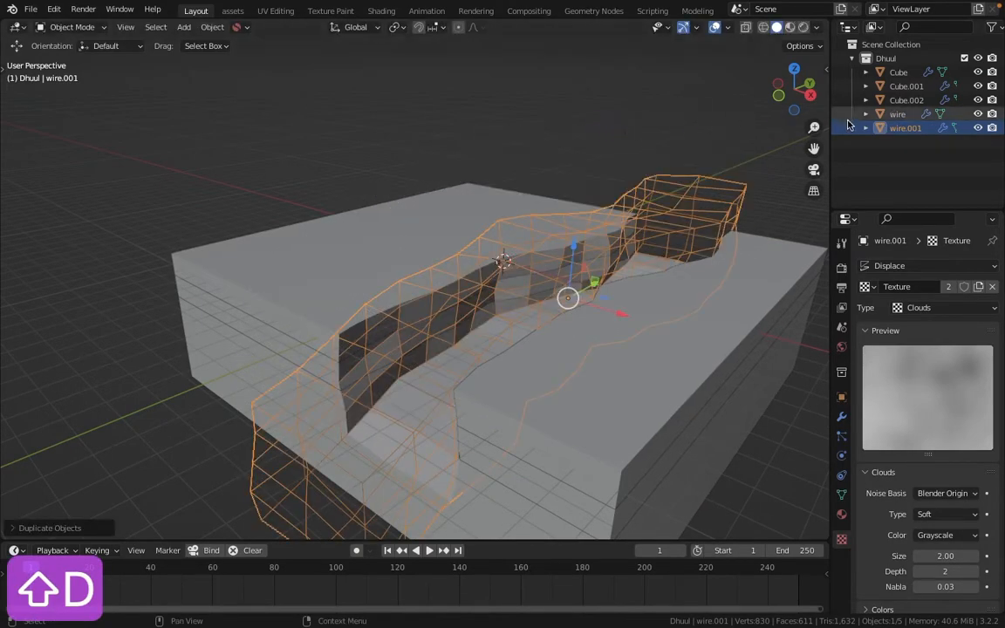
double_click(904, 128)
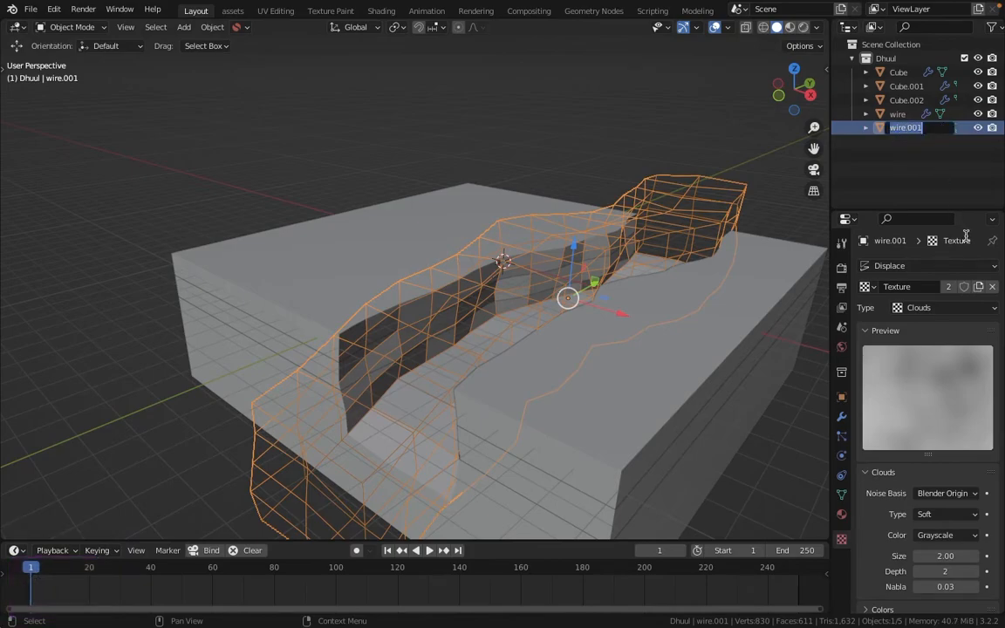
text(biyo)
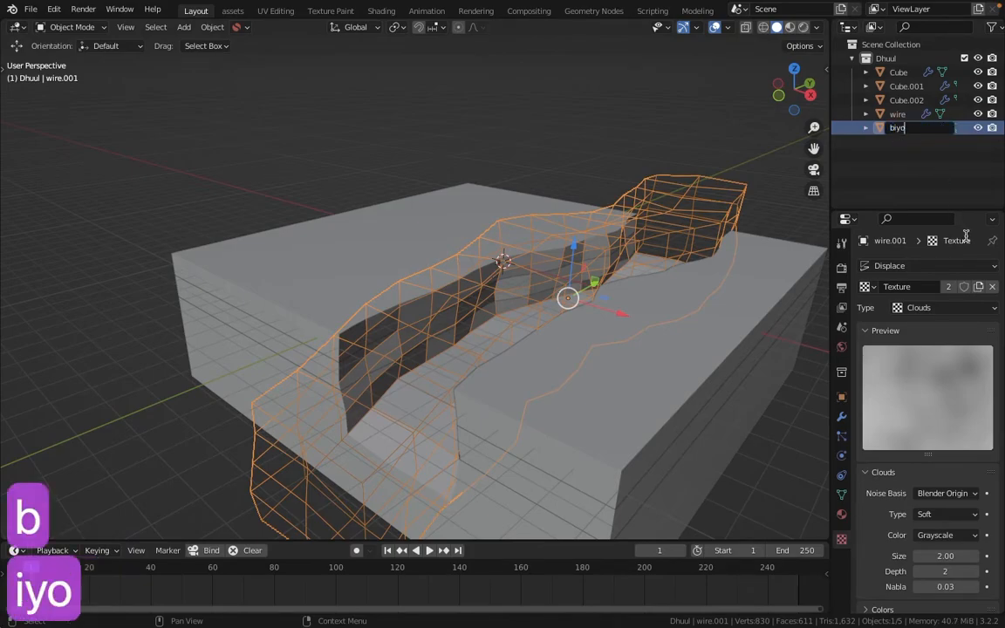
key(Return)
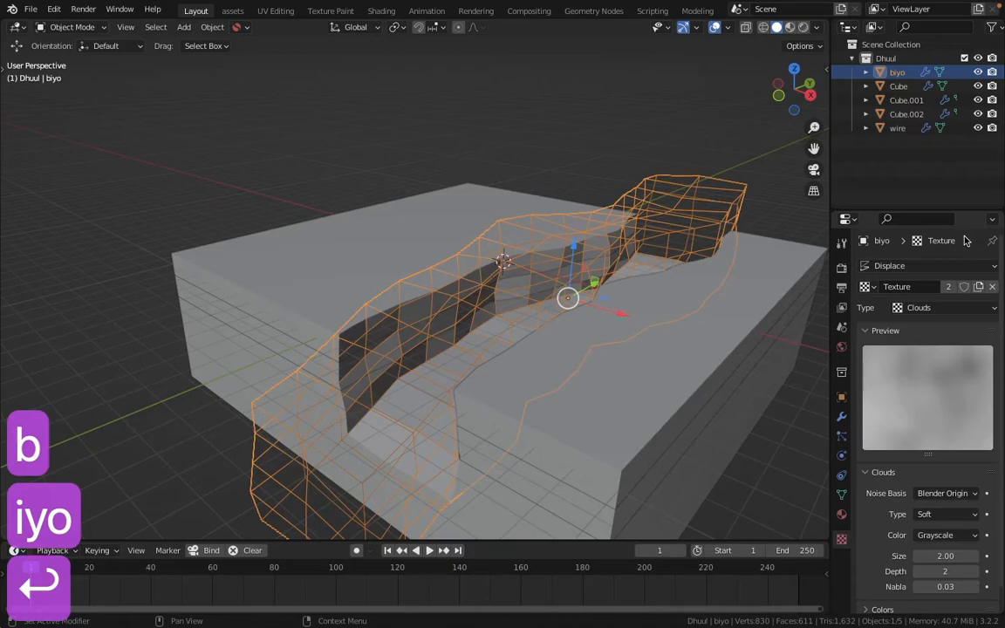
- Hide the original wire block and set the viewport display of biyo to Textured
click(978, 129)
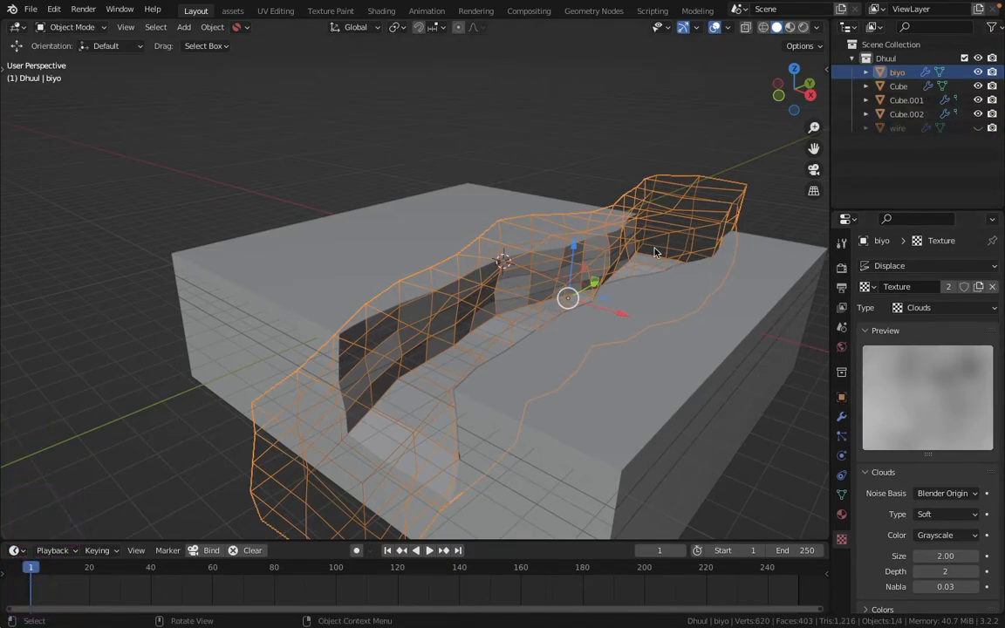
click(842, 396)
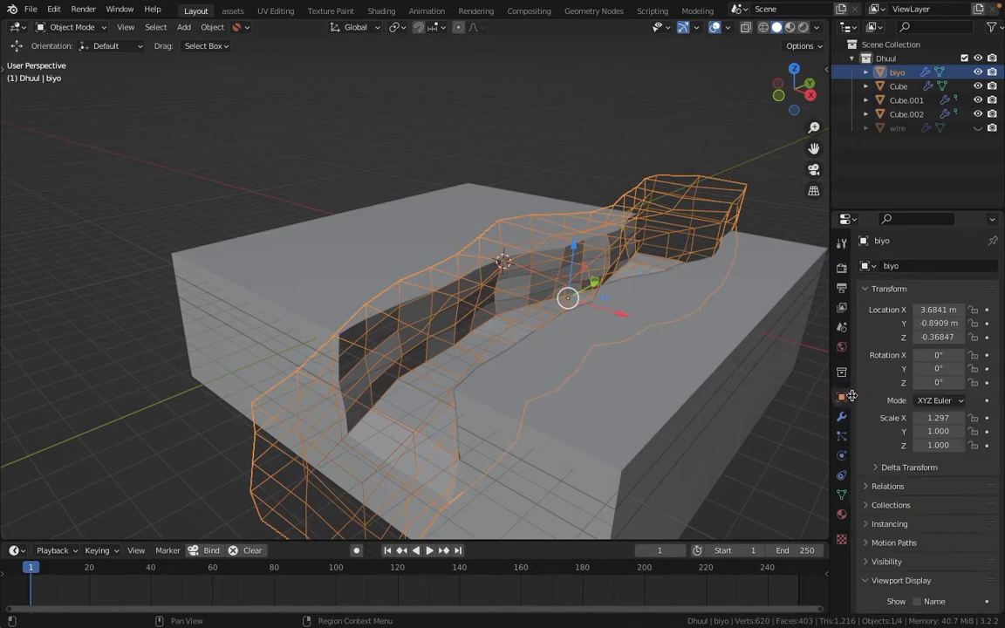
scroll(903, 576, down, 5)
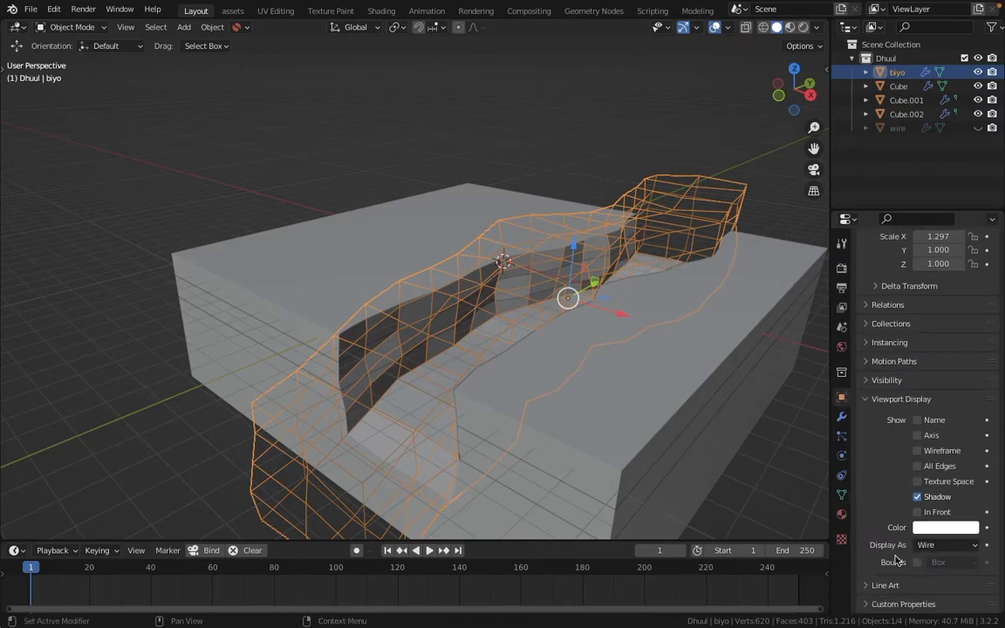
click(953, 547)
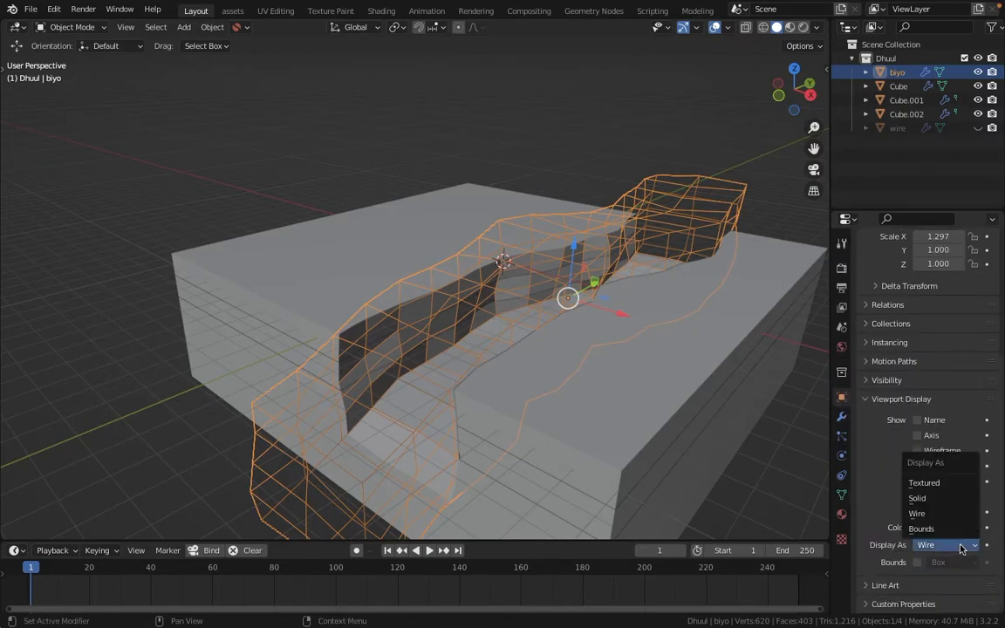
click(944, 486)
middle_drag(476, 398, 443, 378)
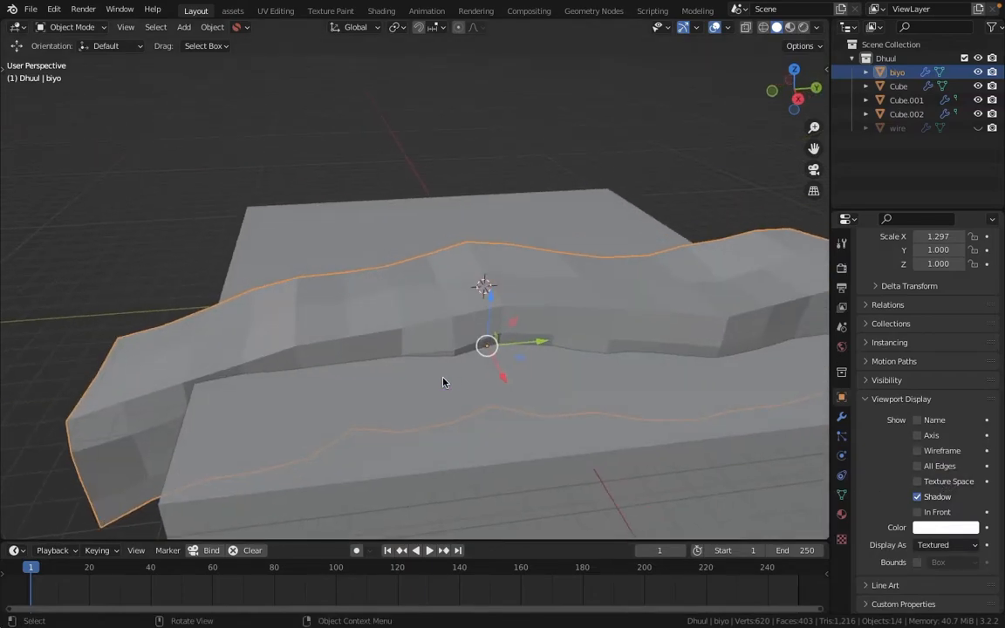
scroll(443, 377, down, 2)
- In Edit Mode, use see-through wireframe in the right orthographic view to delete the biyo vertices protruding past the slabs' negative Y end
click(842, 417)
click(799, 100)
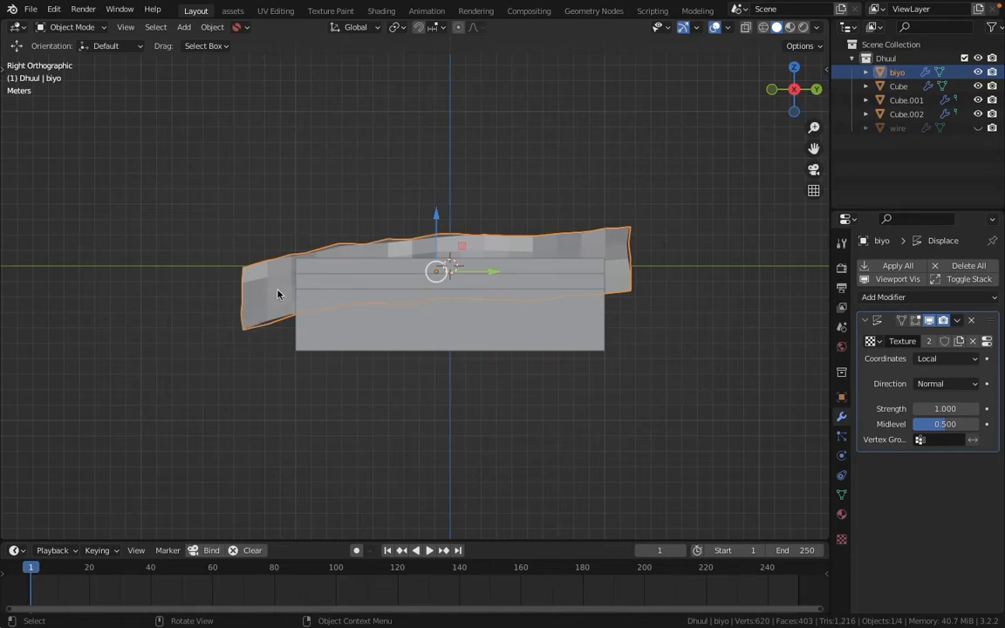
click(70, 27)
click(73, 56)
drag(179, 190, 280, 406)
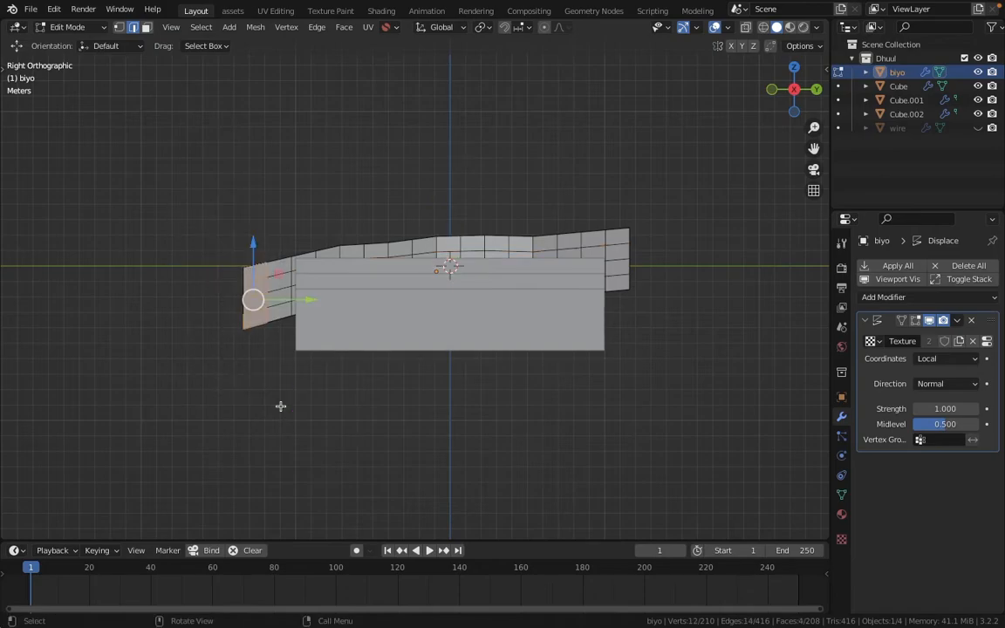
middle_drag(235, 206, 297, 211)
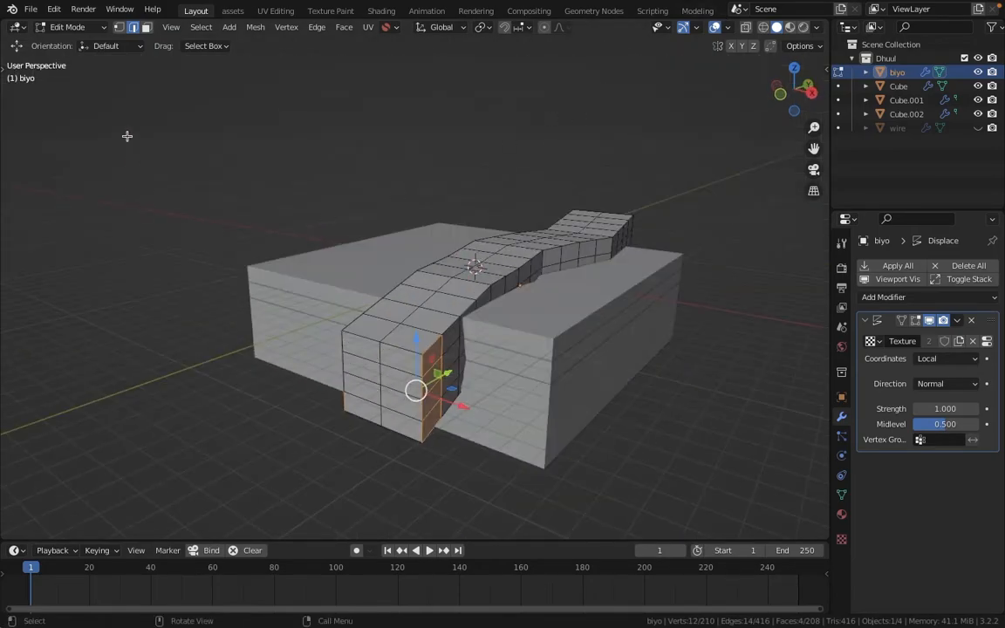
click(811, 90)
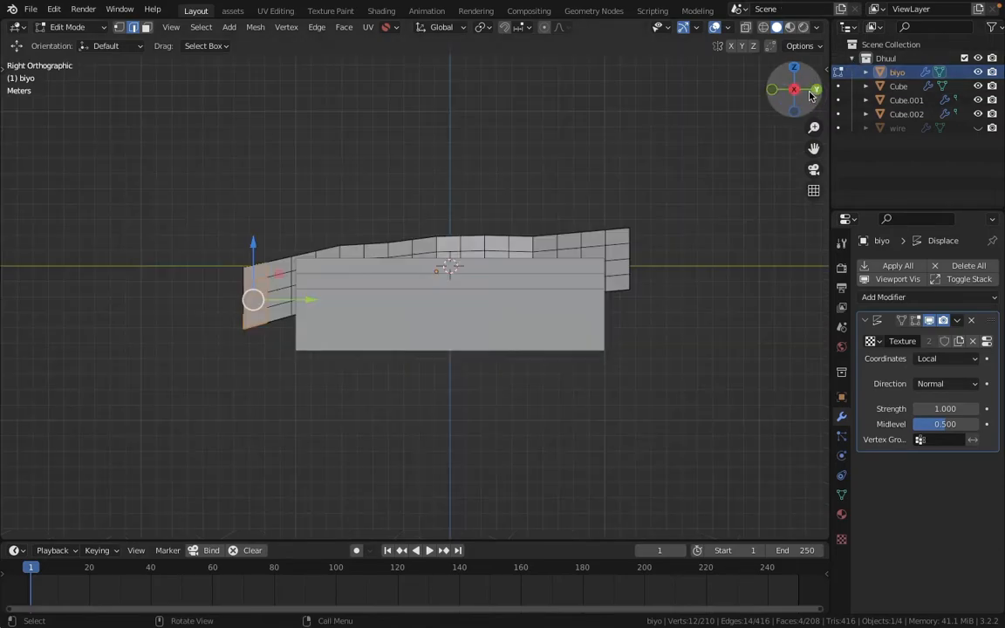
click(746, 28)
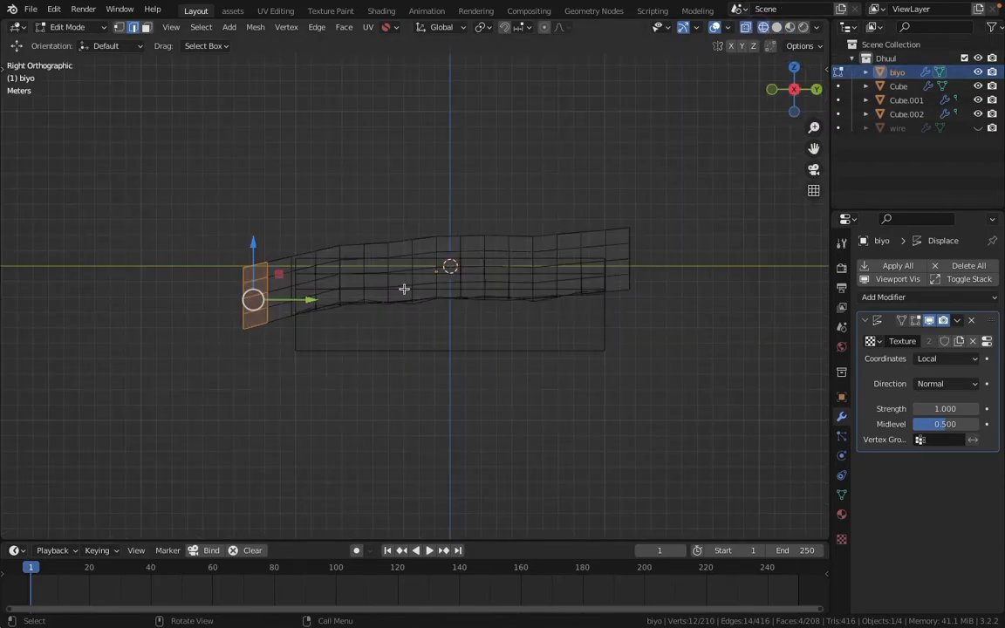
drag(193, 174, 280, 479)
key(x)
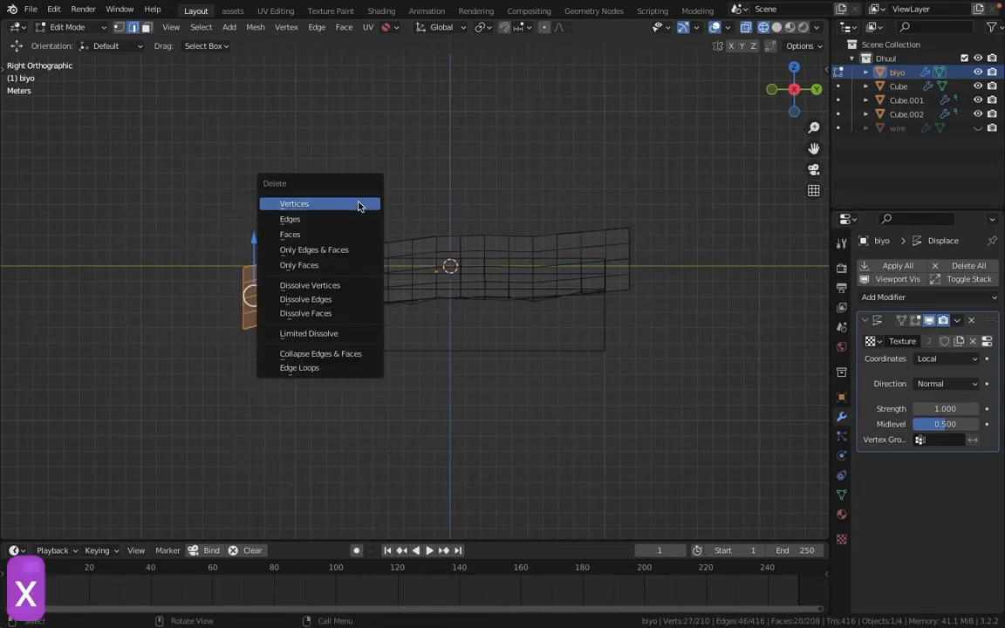
click(359, 204)
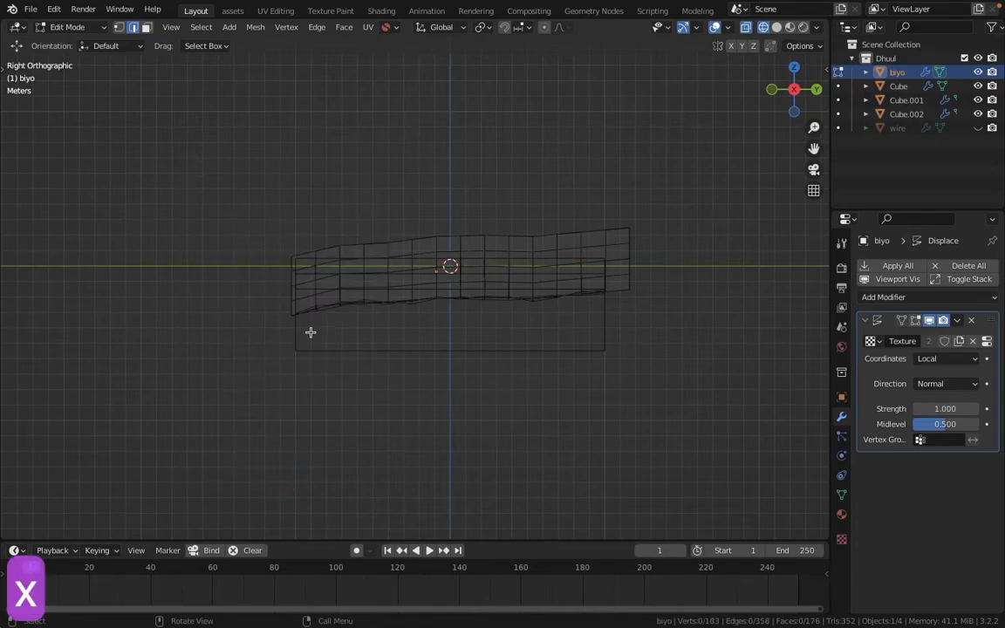
- Delete the biyo vertices protruding past the slabs' positive Y end and switch back to solid shading
drag(617, 195, 650, 301)
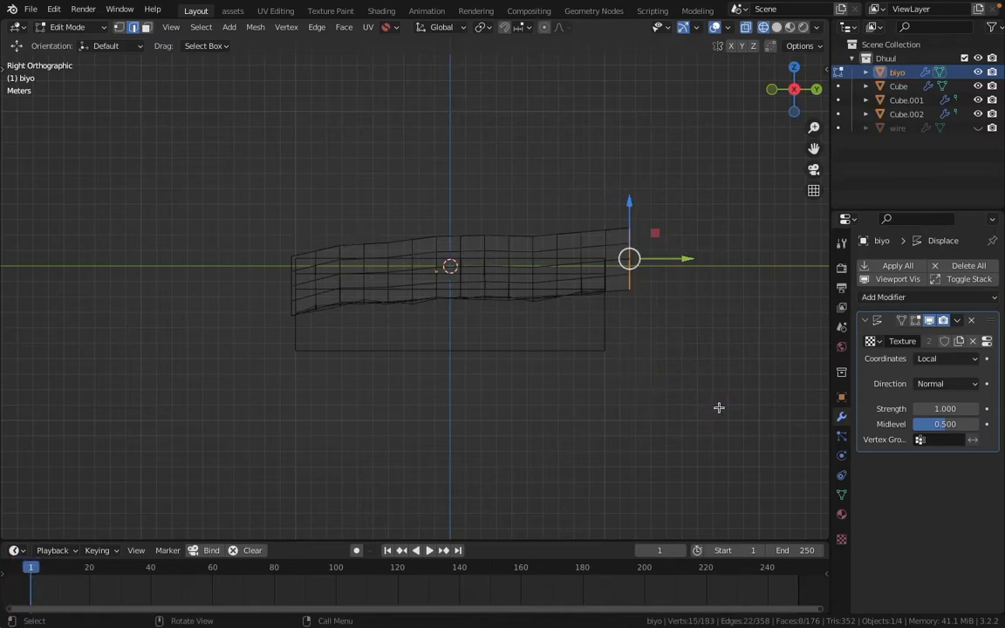
key(x)
click(674, 265)
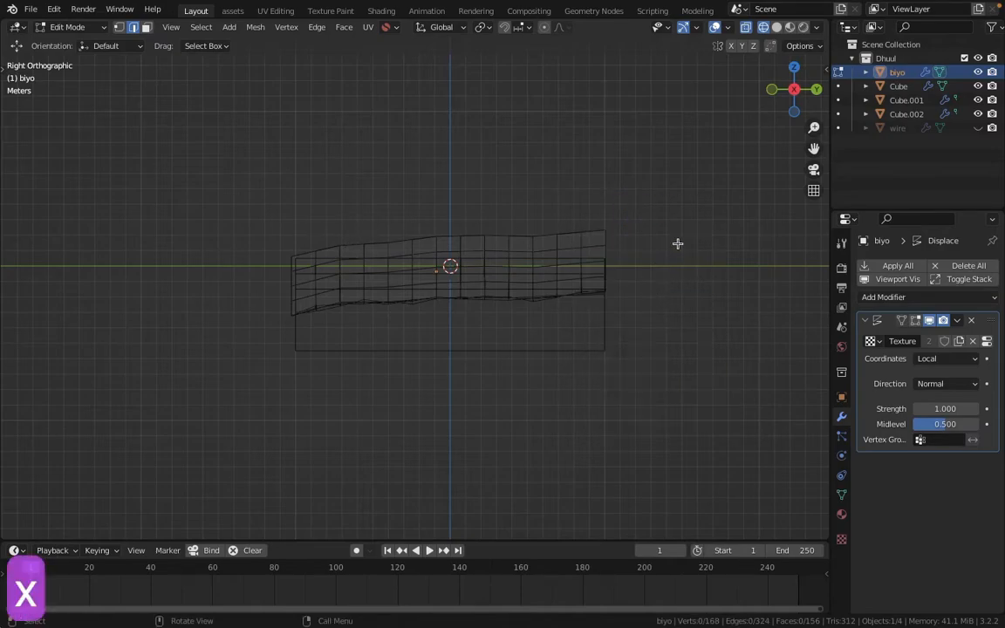
scroll(251, 274, up, 2)
key(3)
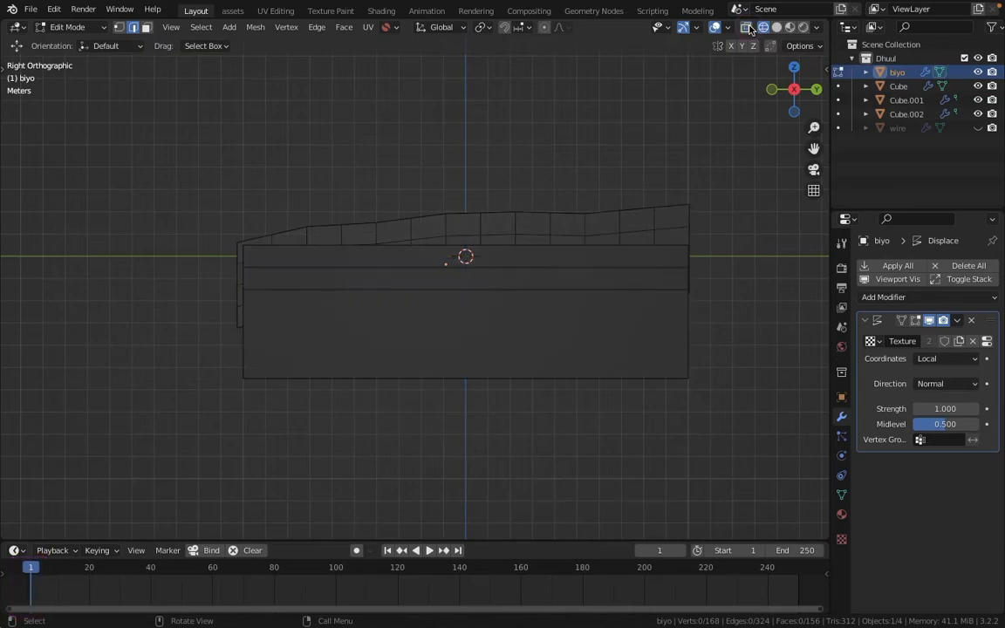
click(777, 29)
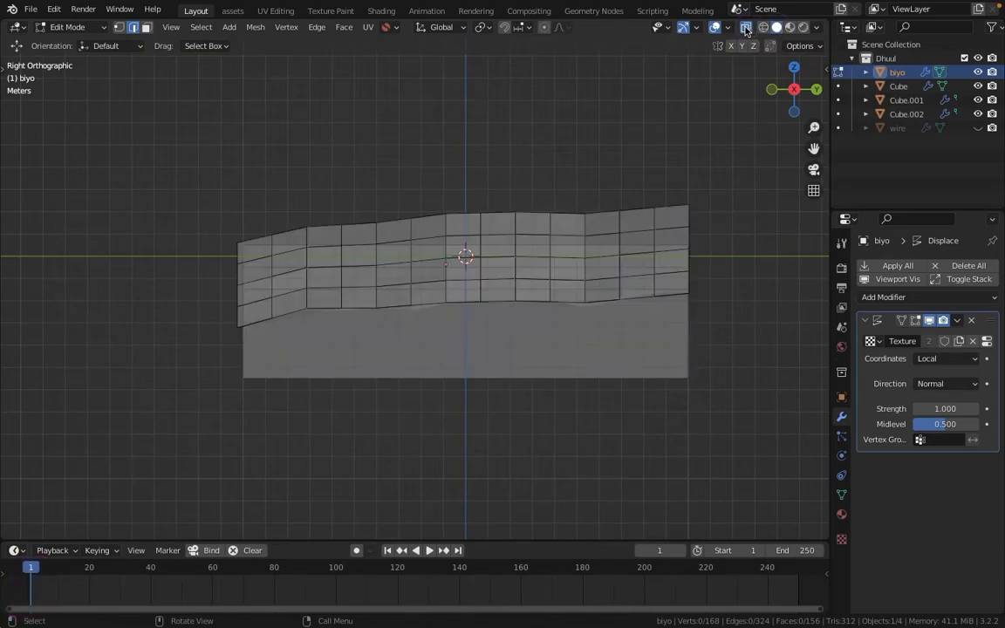
- Turn off X-ray, switch to face selection and circle-select the top faces of biyo from its positive Y end toward the other end
key(alt+z)
middle_drag(632, 245, 523, 347)
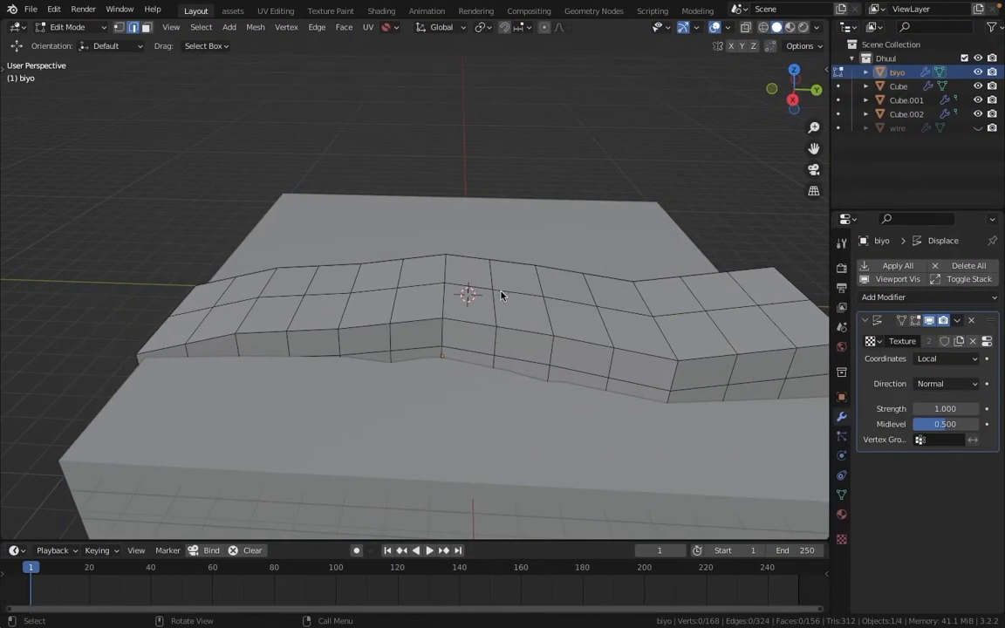
click(147, 28)
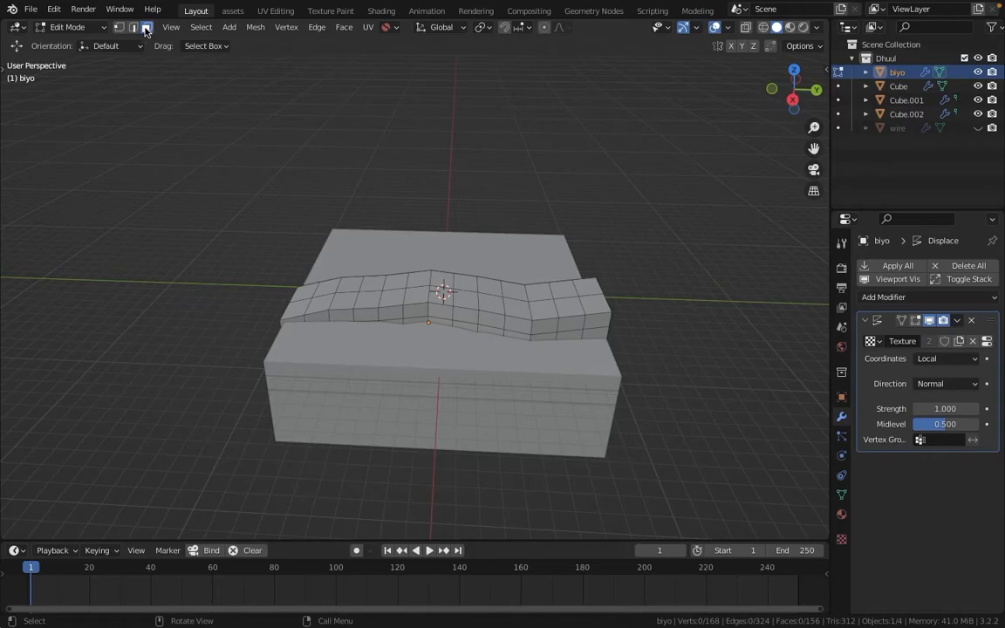
click(446, 299)
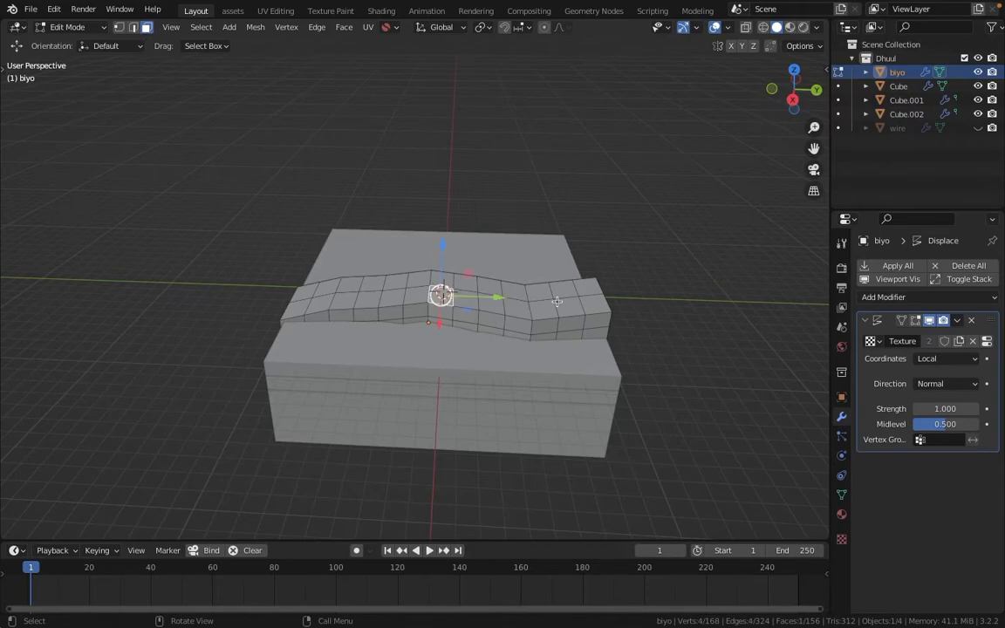
scroll(556, 301, up, 3)
key(c)
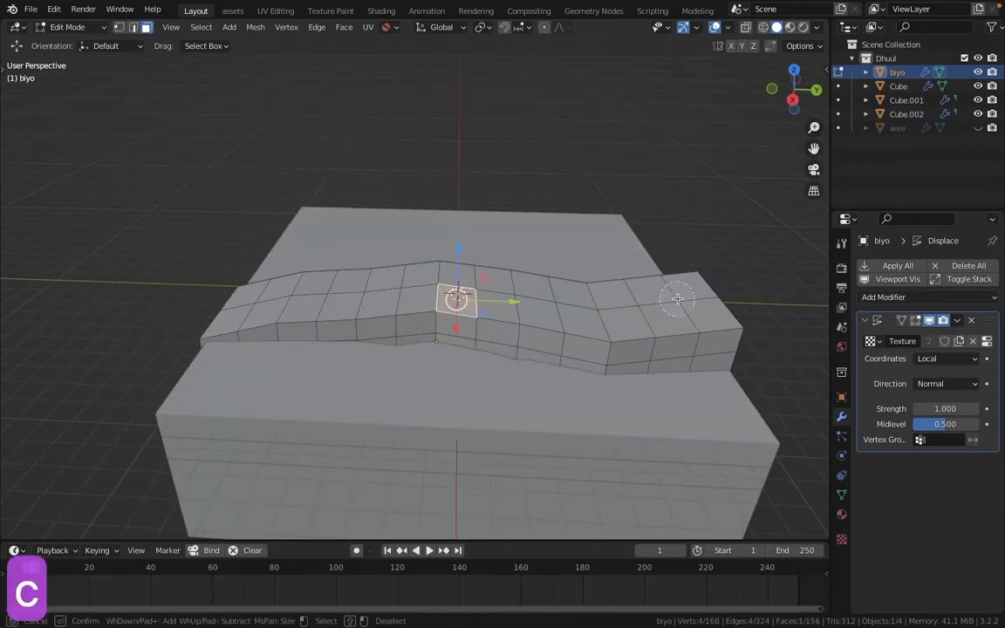
mouse_move(687, 294)
mouse_down()
mouse_move(559, 304)
mouse_move(384, 292)
mouse_move(267, 300)
mouse_up()
scroll(249, 296, down, 10)
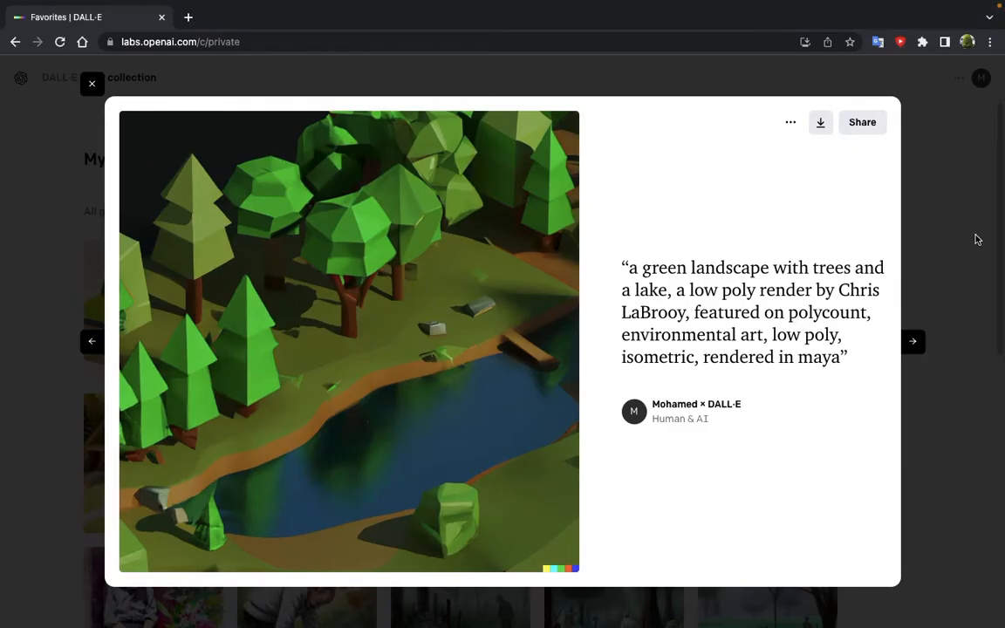
- Check the DALL·E lake reference in the browser, and add the remaining top faces at biyo's negative Y end to the selection
click(977, 239)
scroll(935, 248, down, 5)
scroll(936, 248, up, 5)
scroll(936, 247, down, 5)
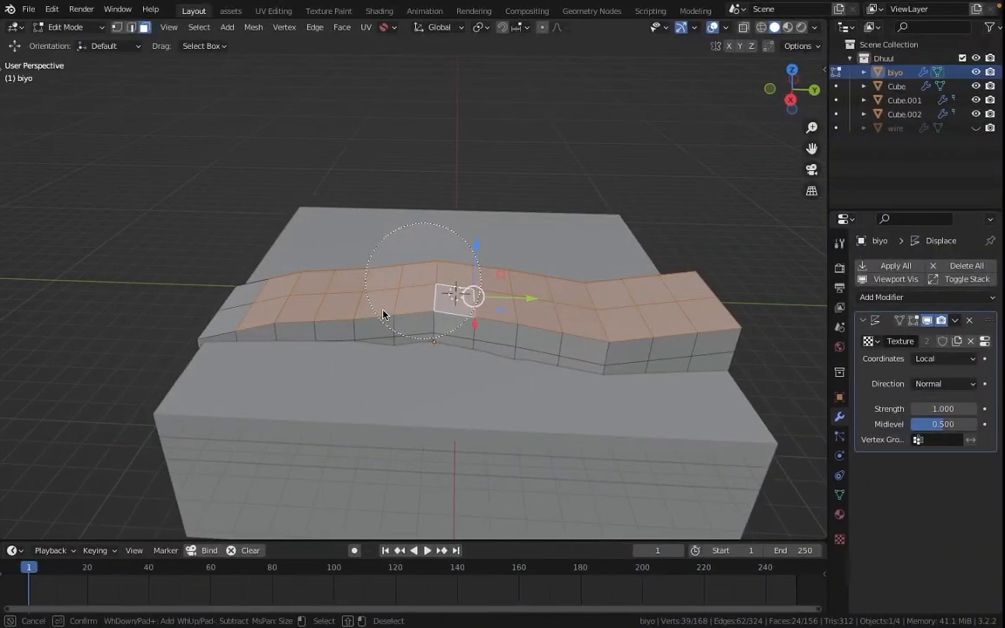
scroll(450, 295, down, 4)
scroll(451, 295, down, 6)
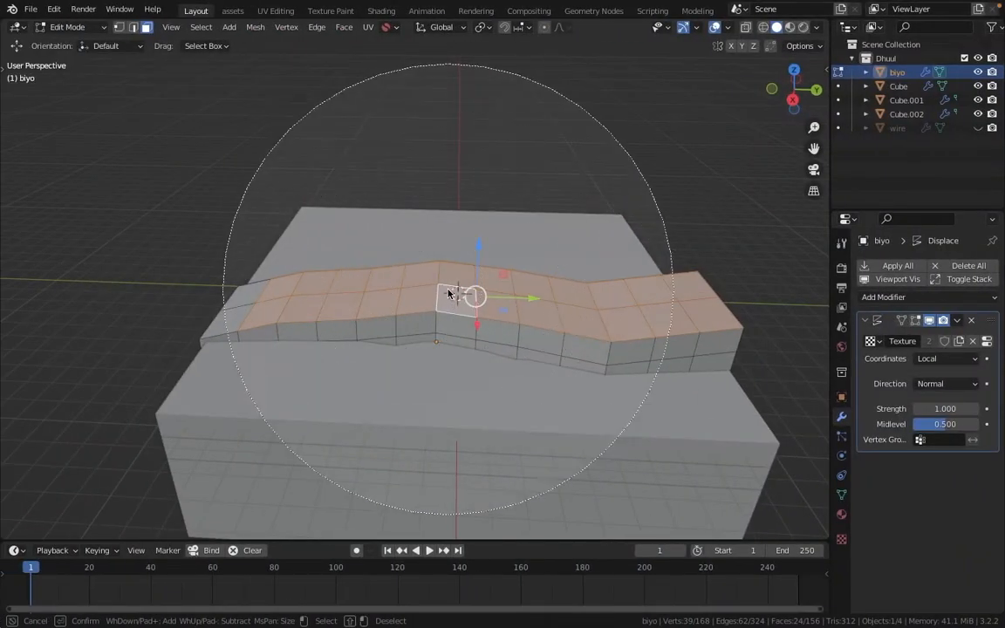
scroll(448, 293, up, 18)
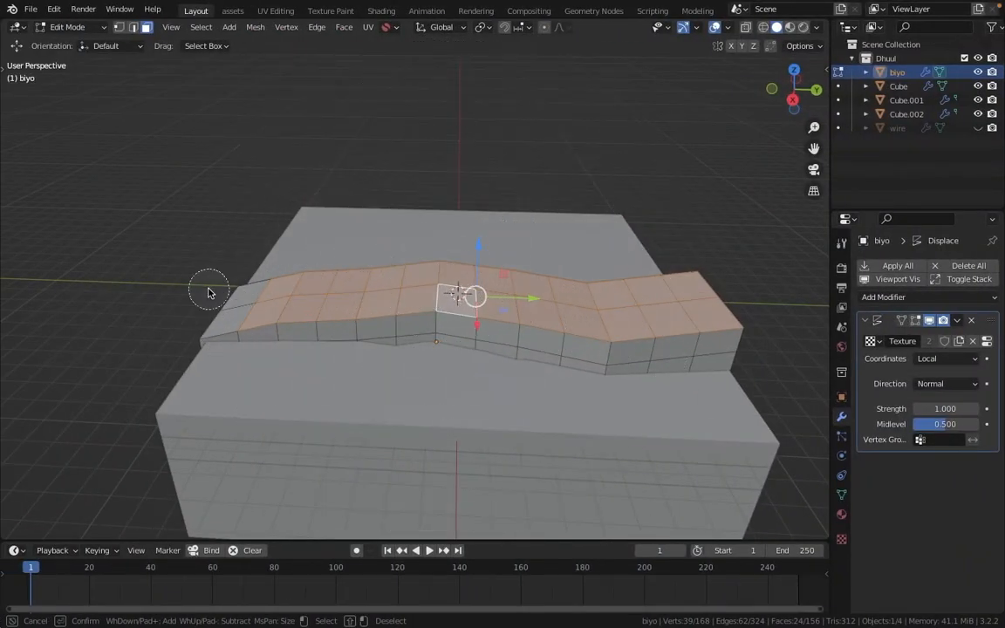
drag(258, 302, 253, 306)
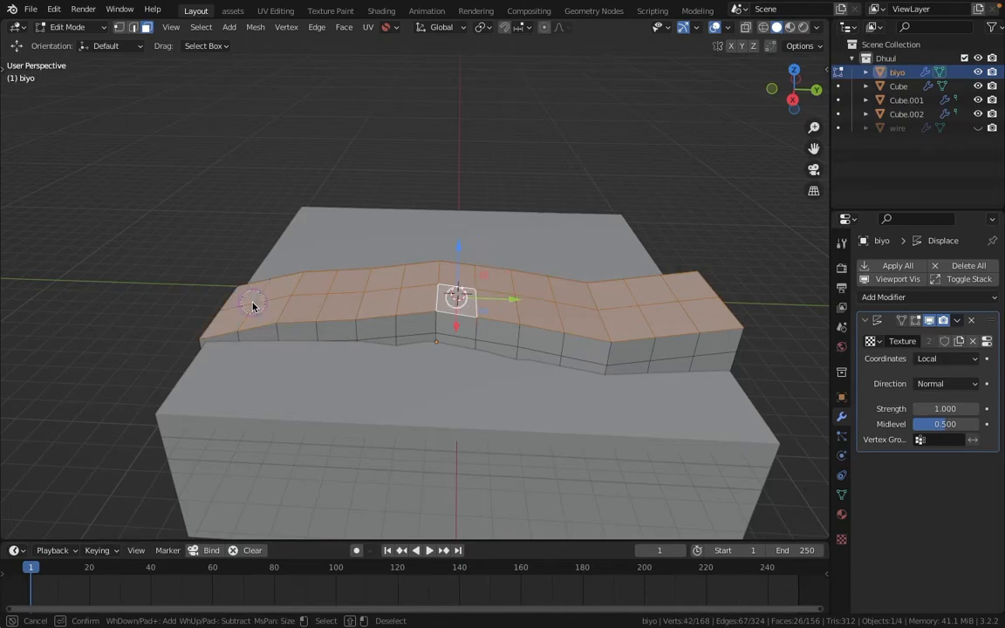
key(Escape)
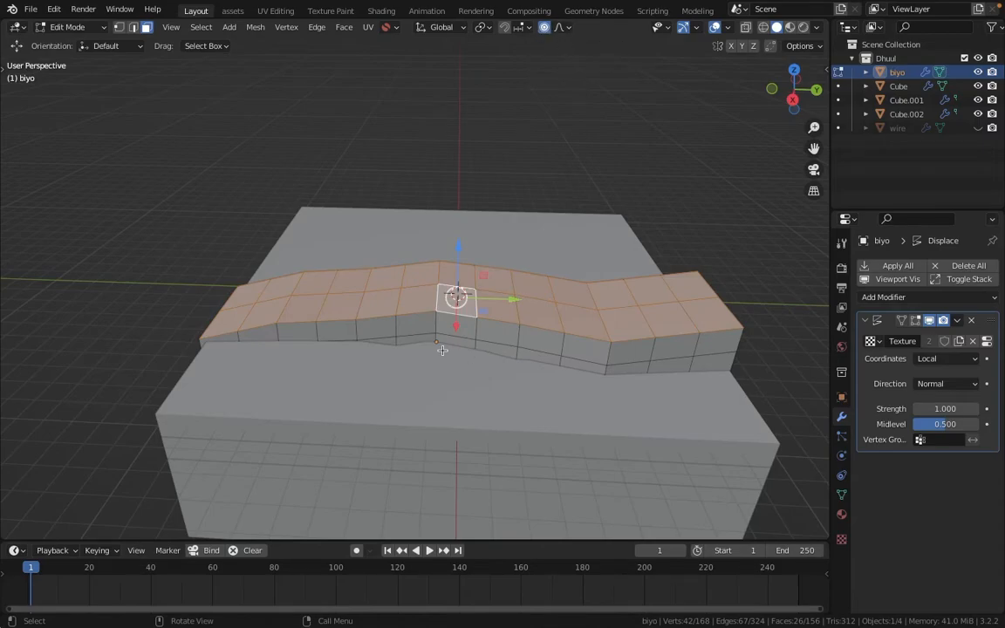
mouse_move(455, 247)
mouse_down()
mouse_move(465, 218)
mouse_move(468, 291)
mouse_move(471, 248)
mouse_up()
key(g)
key(z)
scroll(466, 253, down, 15)
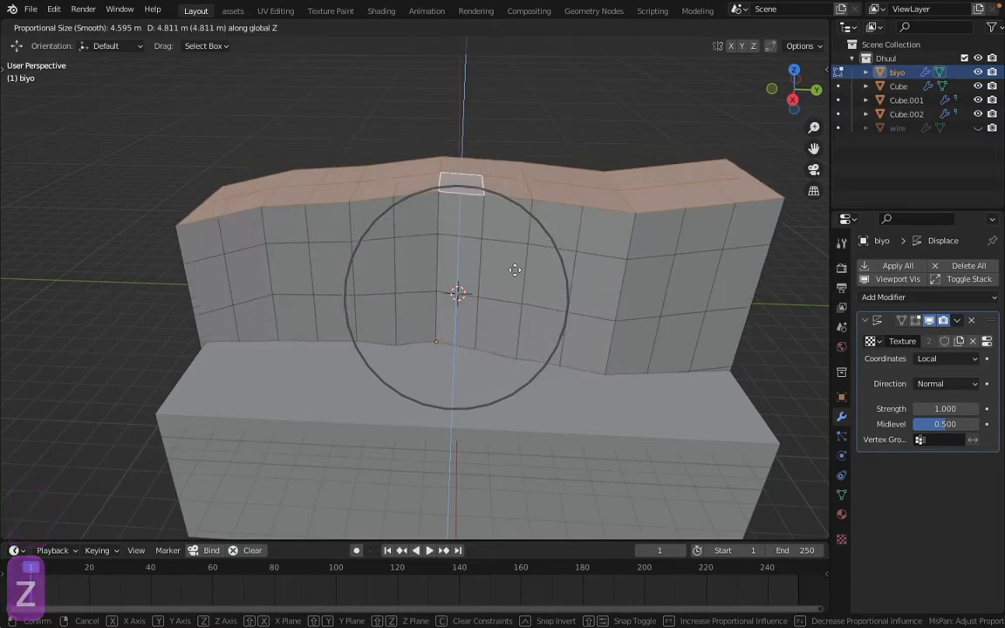
right_click(500, 158)
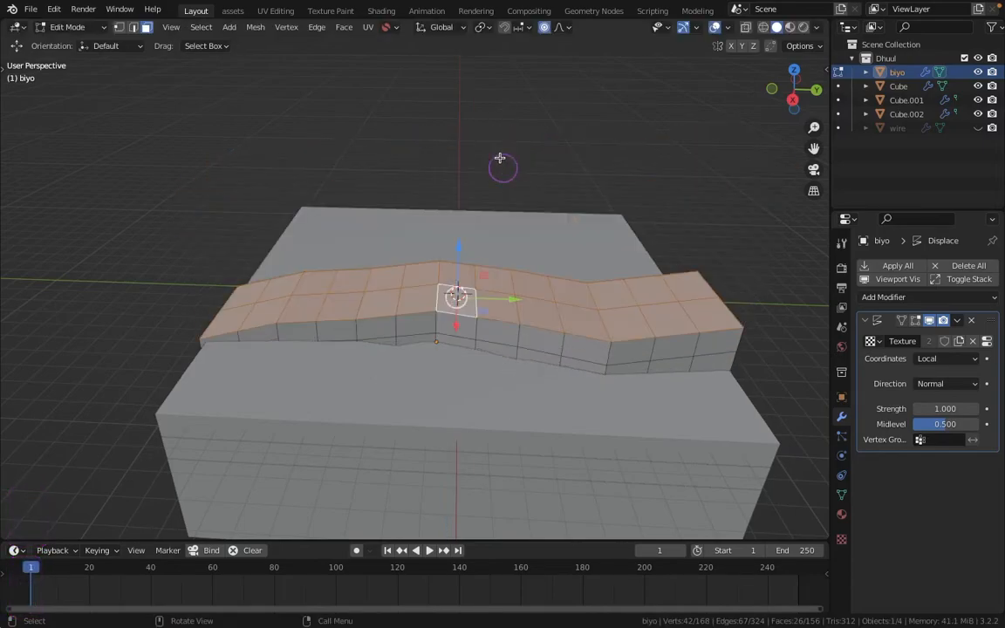
- In right orthographic wireframe view, lower biyo's top faces about 2.1 m along Z with smooth proportional editing at a size of 4.595 m
click(793, 101)
key(3)
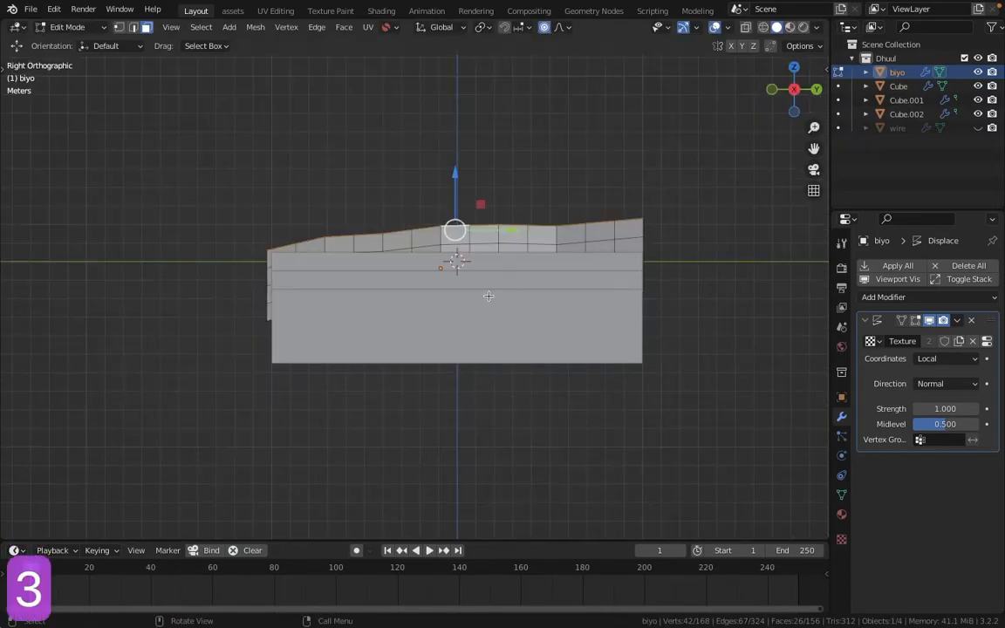
scroll(349, 255, up, 1)
scroll(410, 231, down, 2)
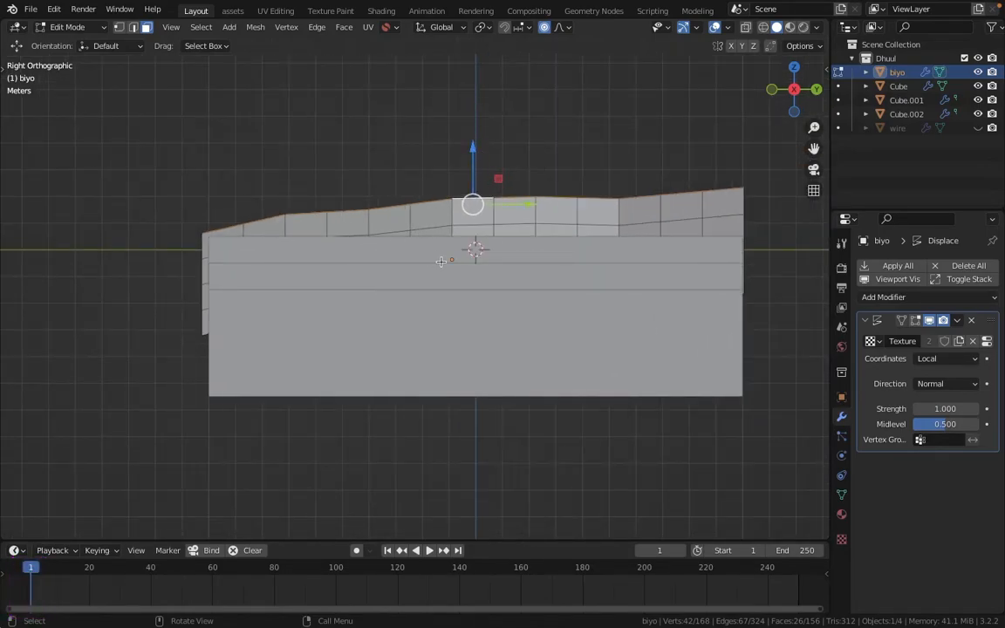
key(g)
key(z)
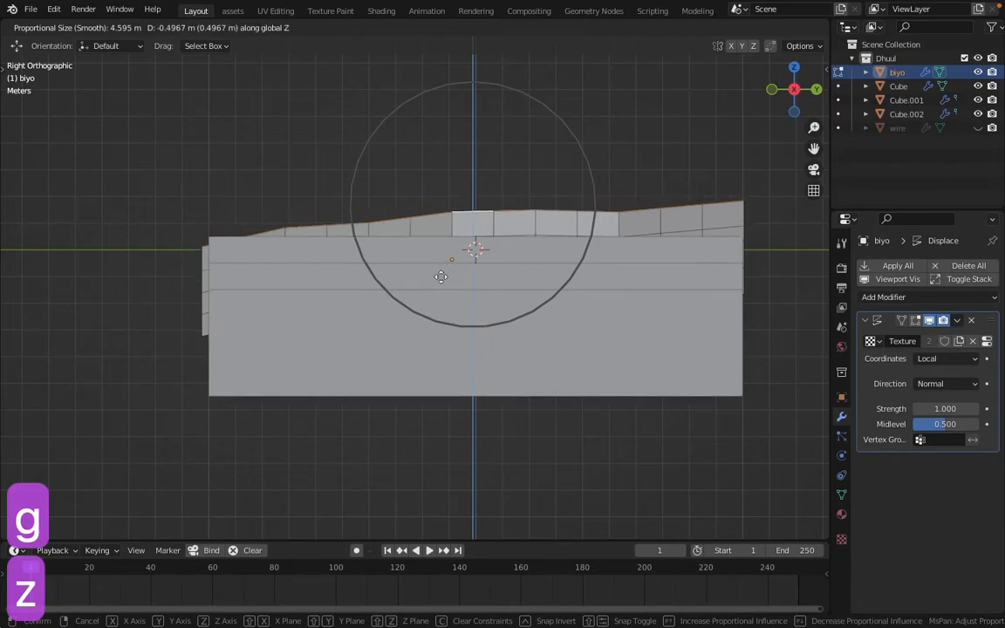
right_click(439, 285)
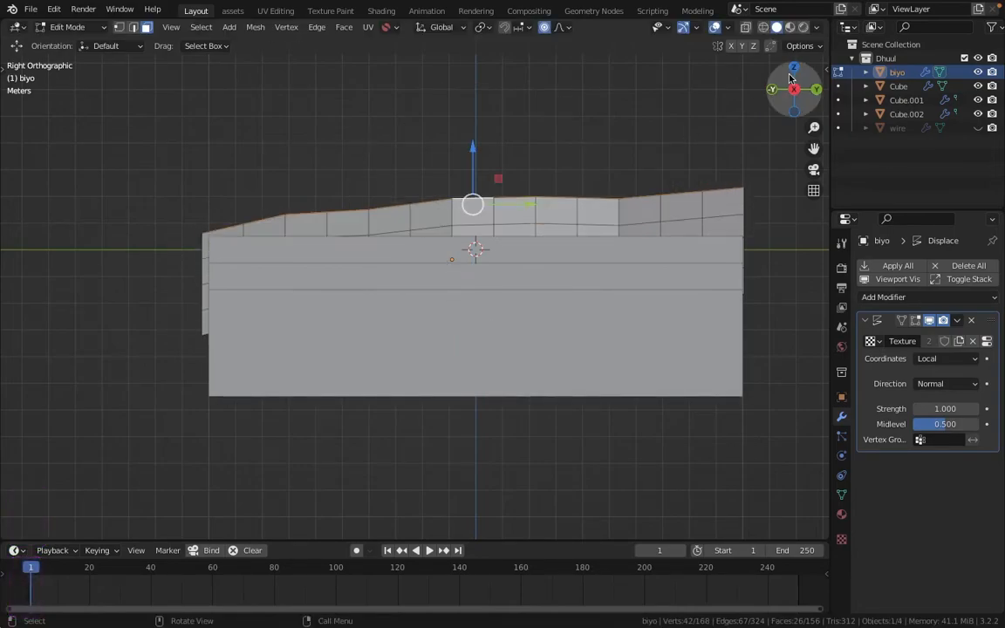
key(alt+z)
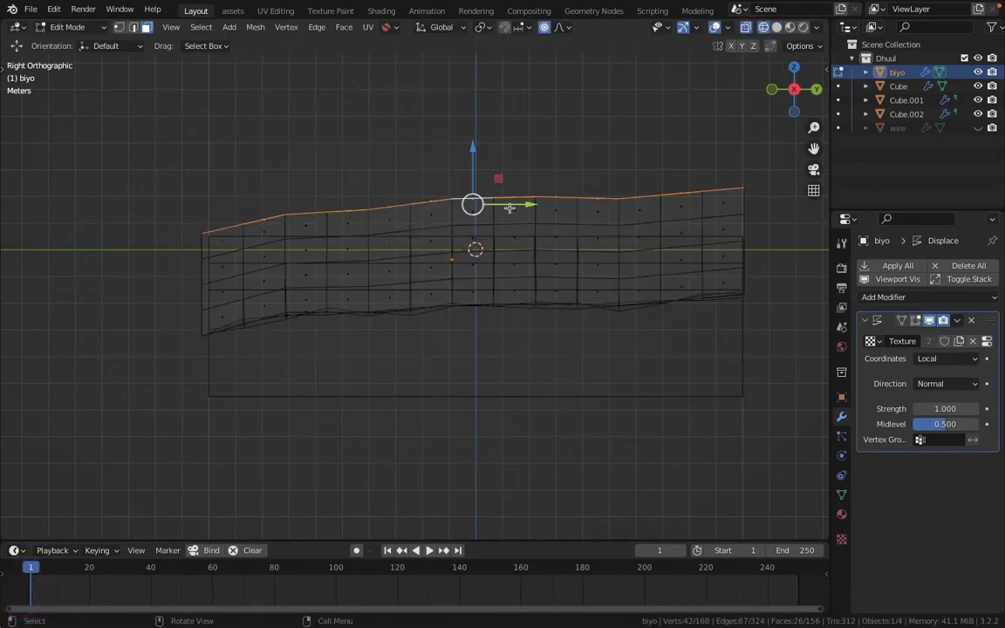
key(g)
key(z)
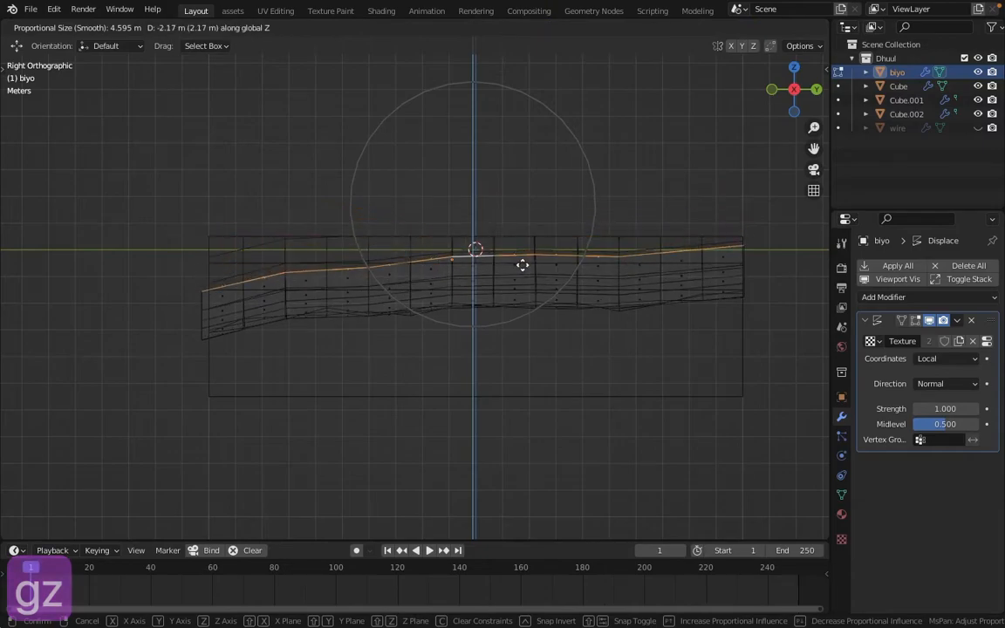
click(527, 264)
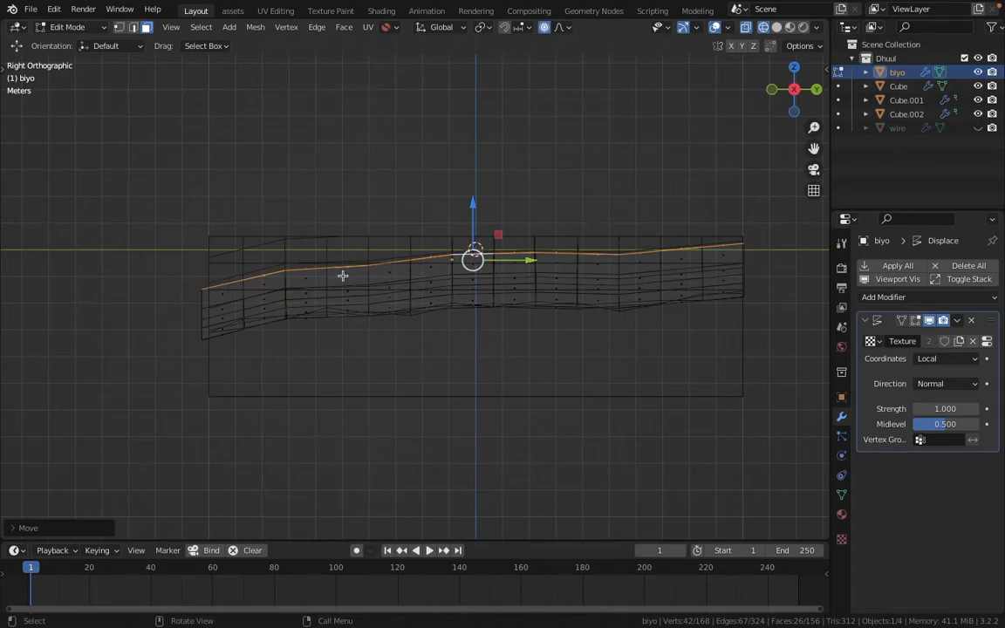
- Reduce the top-face selection to the eight columns nearest the negative Y end and raise them slightly along Z
key(c)
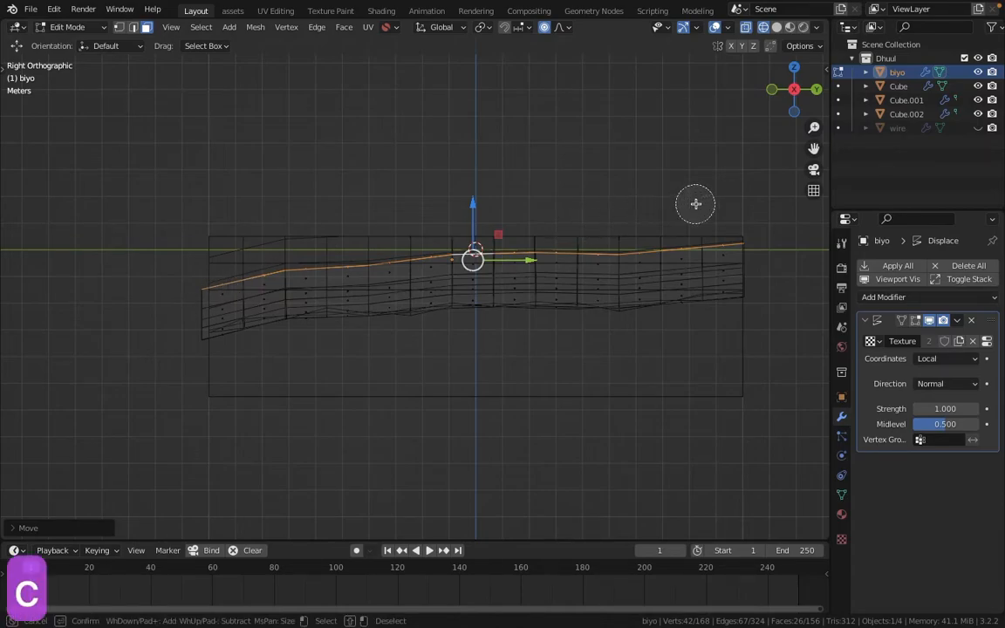
scroll(726, 196, down, 1)
mouse_move(726, 195)
middle_down()
mouse_move(730, 217)
mouse_move(705, 240)
mouse_move(648, 258)
mouse_move(574, 258)
middle_up()
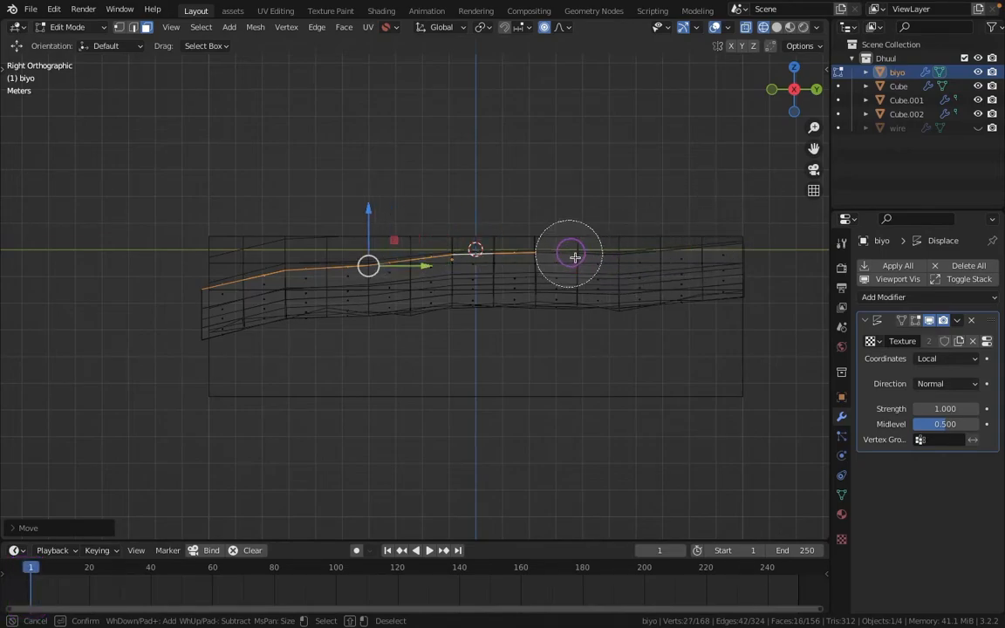
right_click(646, 241)
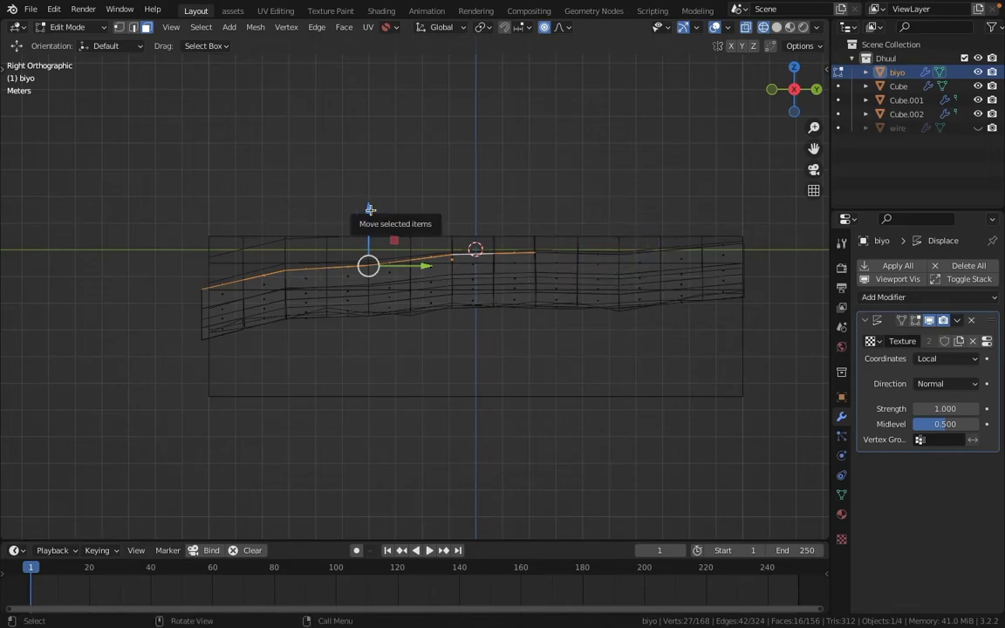
drag(368, 206, 372, 204)
click(373, 203)
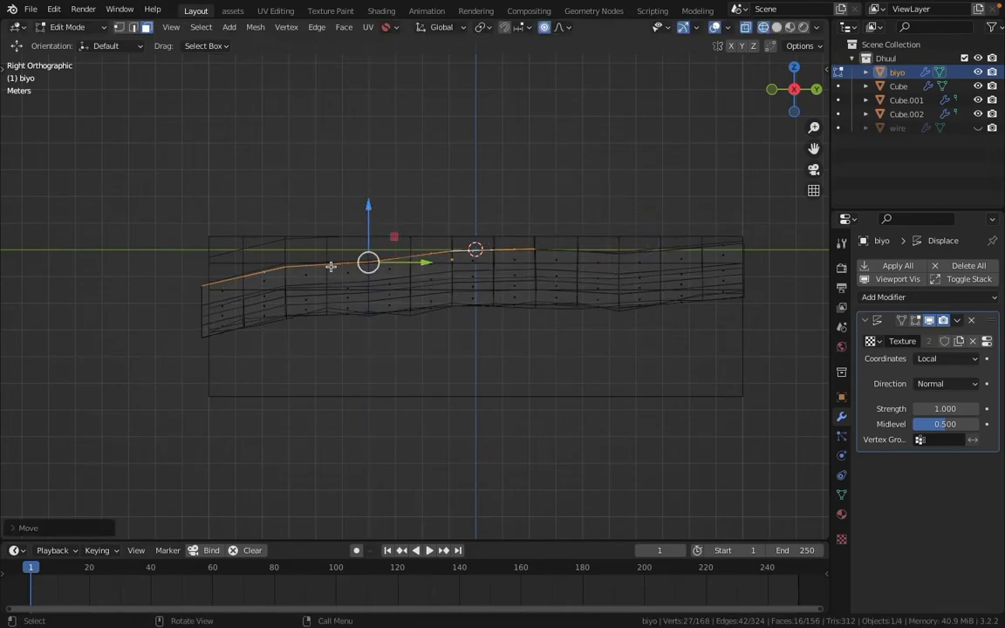
- Deselect two more columns of top faces near the middle of biyo and raise the remaining six columns slightly
key(c)
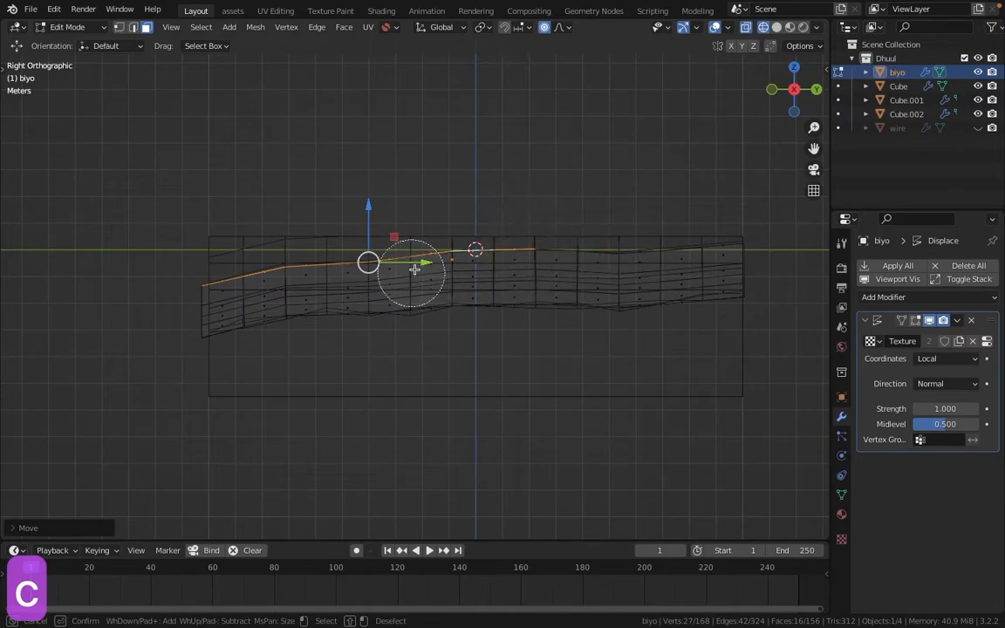
middle_drag(538, 247, 478, 253)
right_click(517, 252)
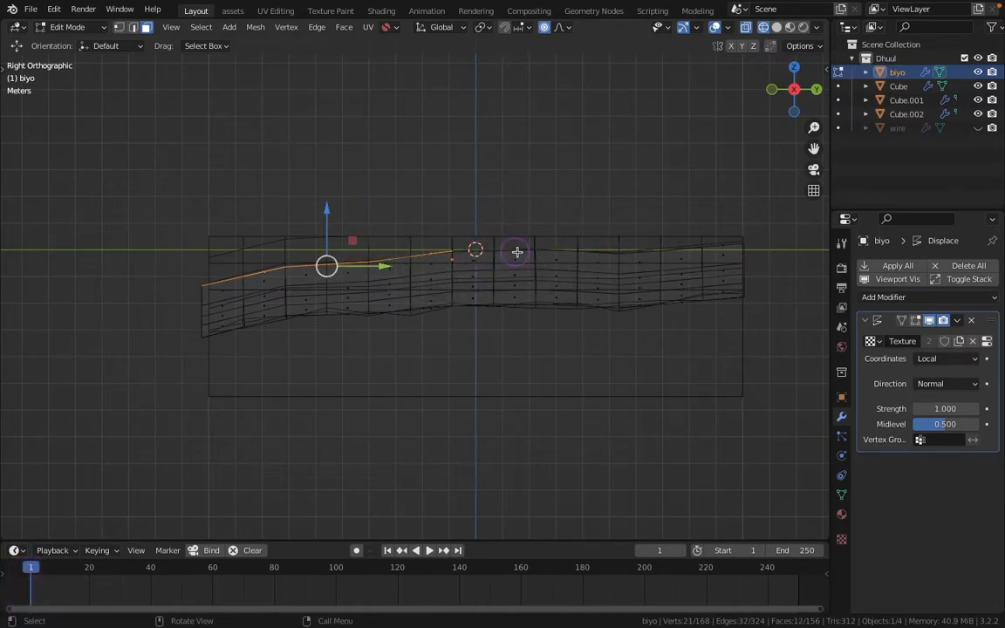
drag(328, 211, 325, 202)
- Raise the four columns of top faces nearest the negative Y end slightly, and reduce the selection to the last three columns
key(c)
middle_drag(456, 254, 417, 251)
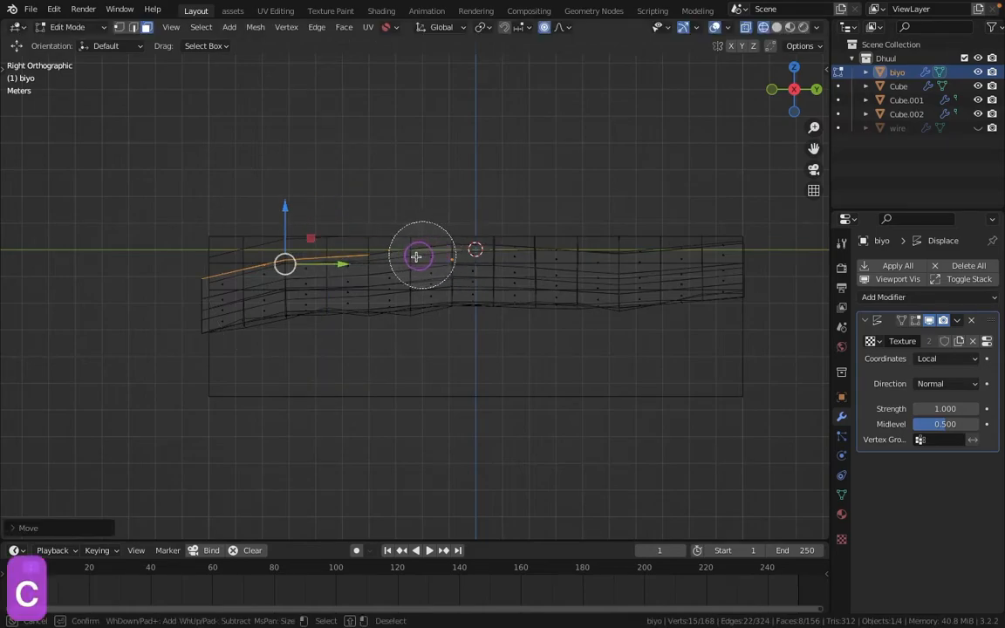
right_click(321, 225)
drag(283, 202, 283, 195)
key(x)
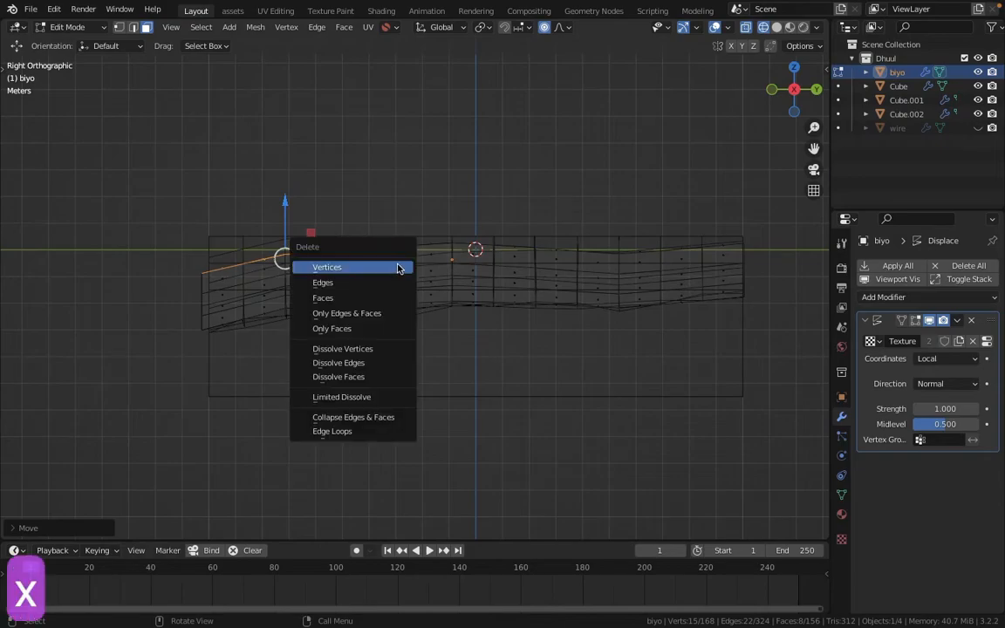
key(c)
middle_drag(395, 240, 369, 248)
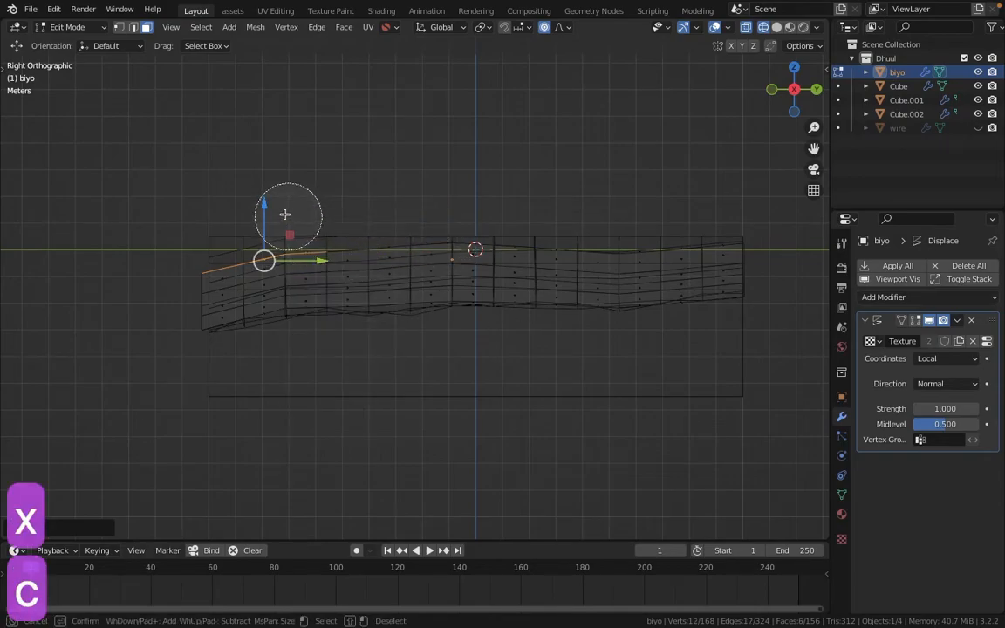
right_click(285, 218)
- Return to solid shading and examine in Object Mode how the water surface and its open negative Y end sit in the channel
middle_drag(286, 217, 490, 233)
click(776, 28)
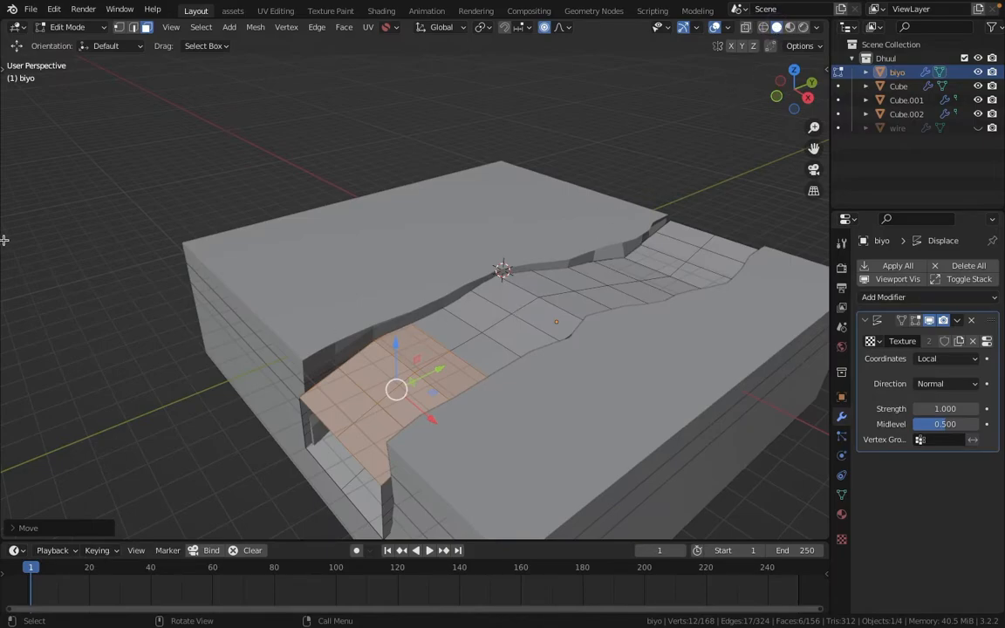
click(67, 27)
click(79, 40)
middle_drag(294, 282, 435, 422)
middle_drag(446, 280, 423, 338)
- In Edit Mode with the slabs hidden, select the open boundary edge loop at biyo's negative Y end using edge selection
key(Tab)
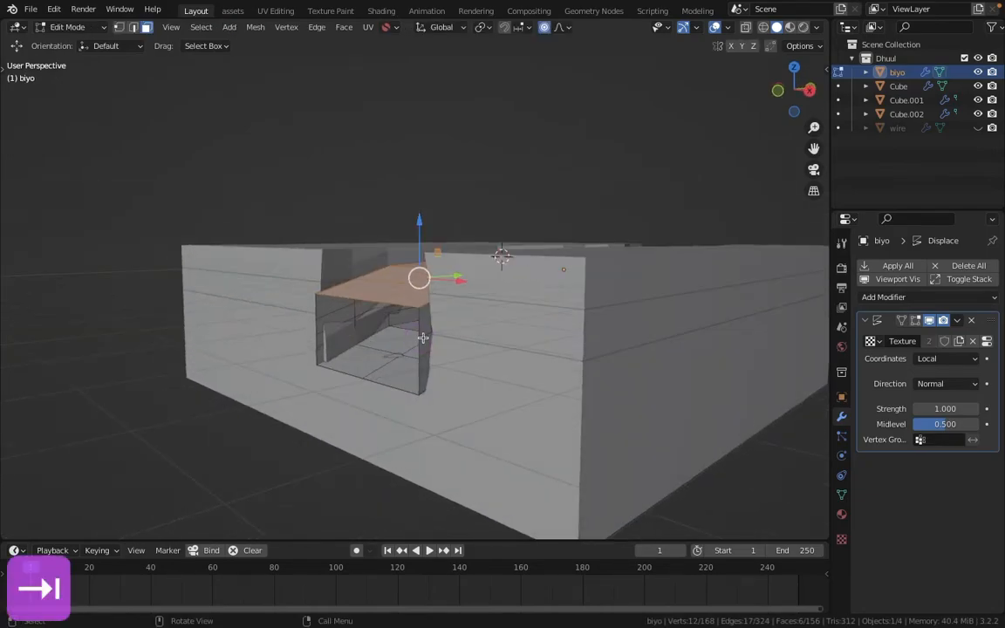
click(131, 29)
click(345, 301)
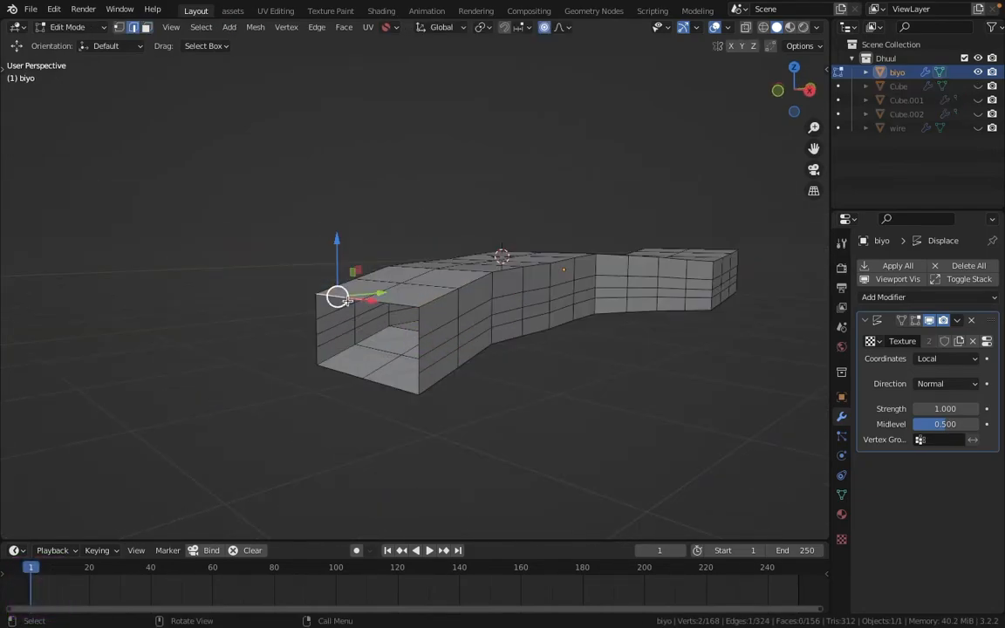
alt+click(401, 321)
alt+click(346, 373)
scroll(390, 353, up, 4)
middle_drag(392, 350, 399, 276)
- Try to close the open negative Y end of biyo with a single face, check it in Object Mode and undo it
key(f)
scroll(419, 300, down, 5)
key(Tab)
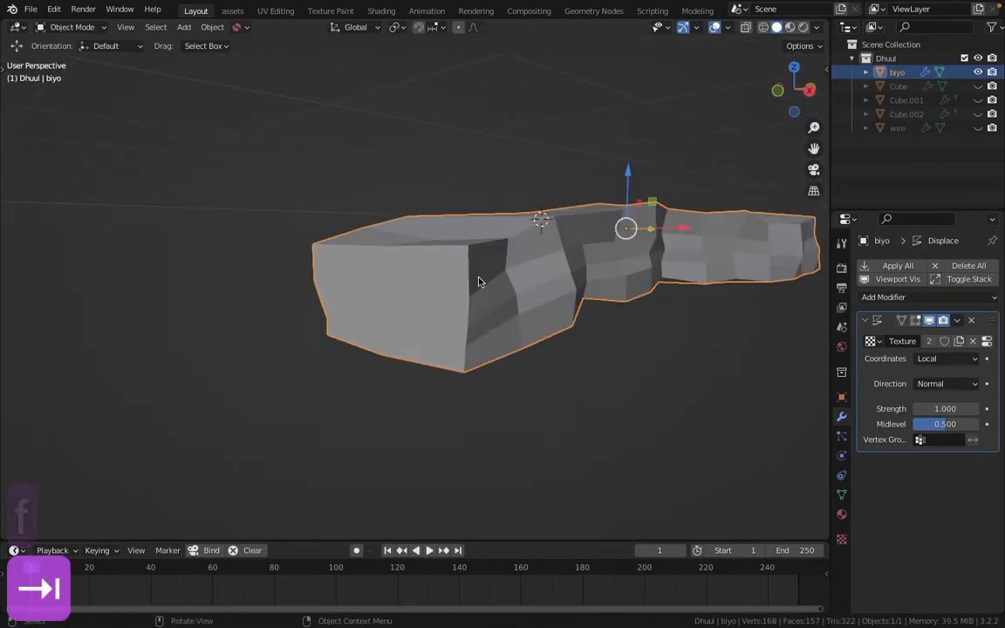
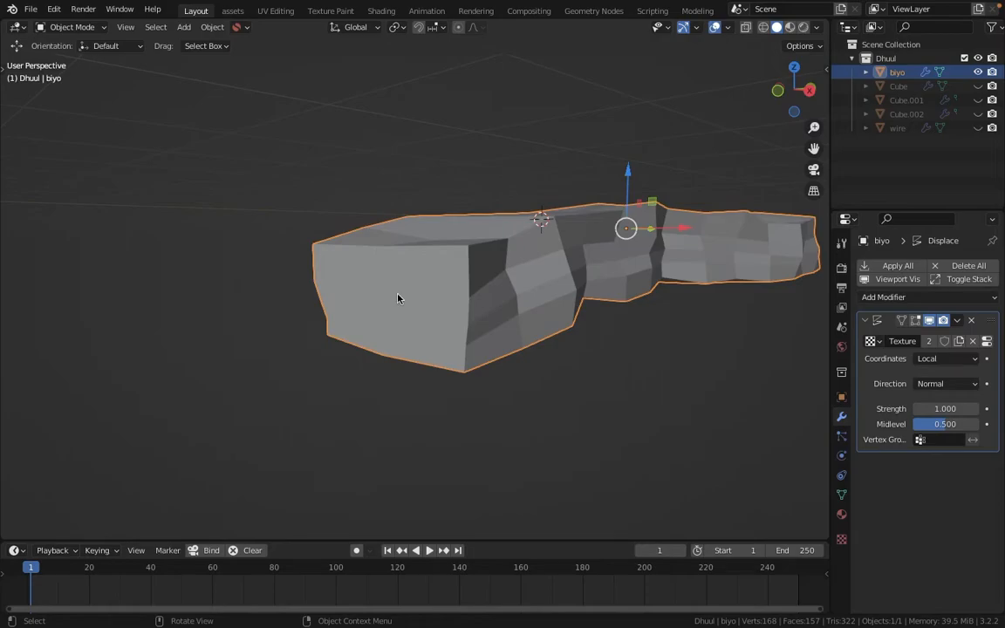
key(super+z)
key(super+z)
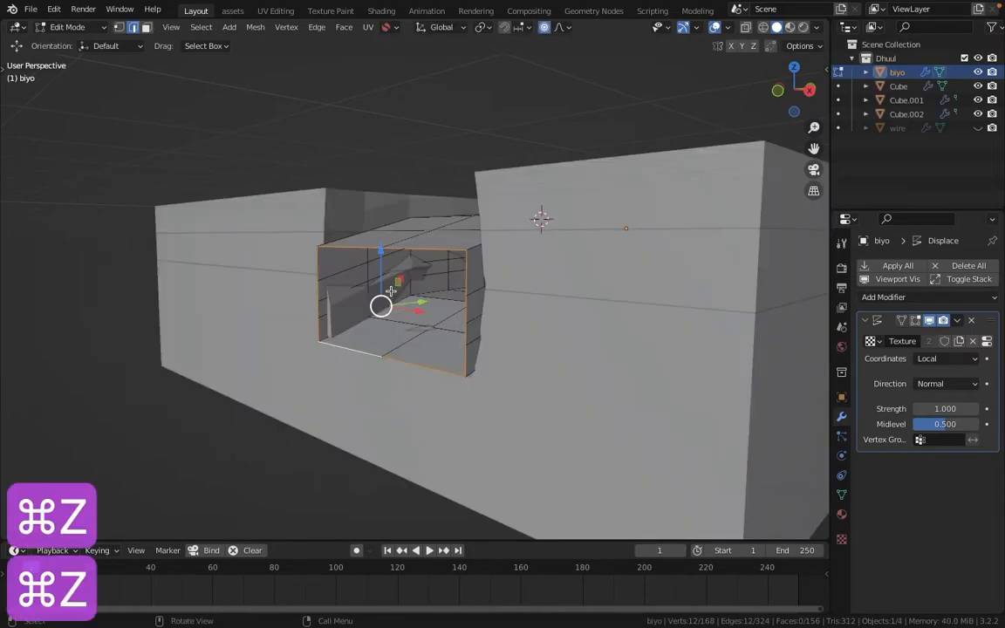
- Hide the three slabs and close biyo's open negative Y end with Grid Fill
drag(978, 86, 978, 119)
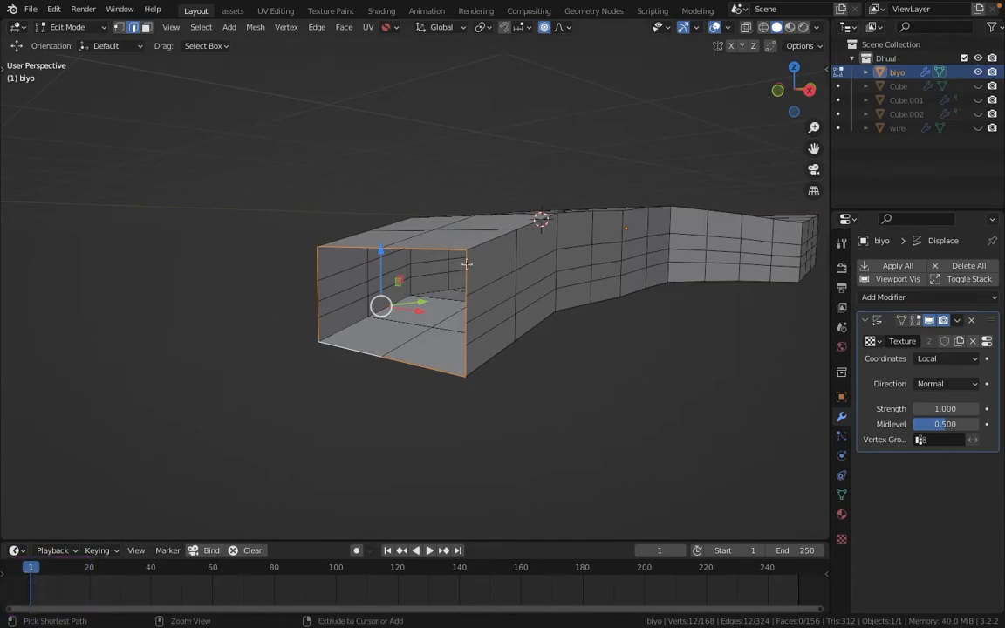
key(ctrl+f)
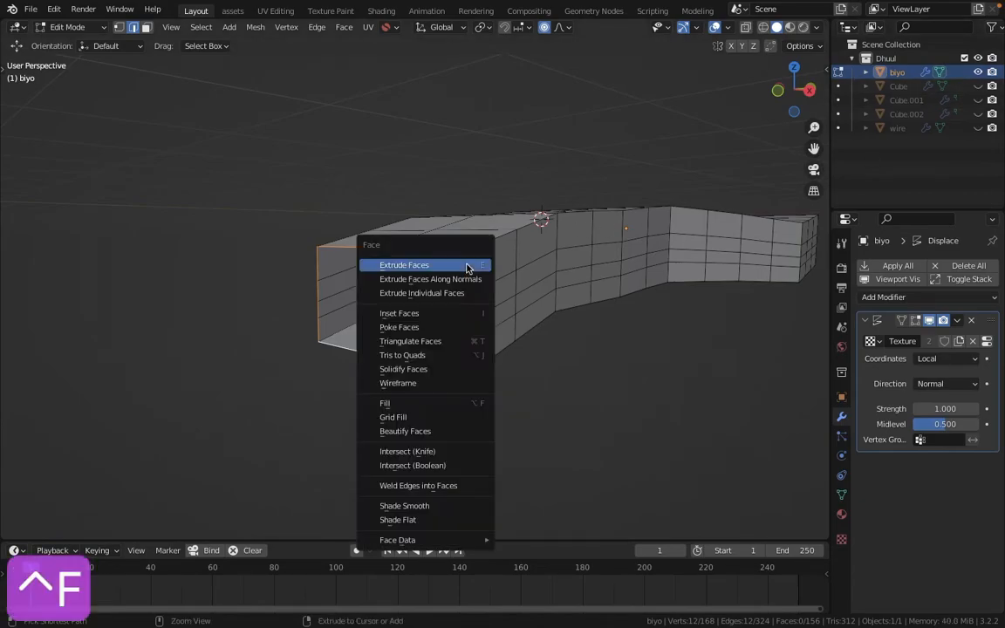
click(400, 420)
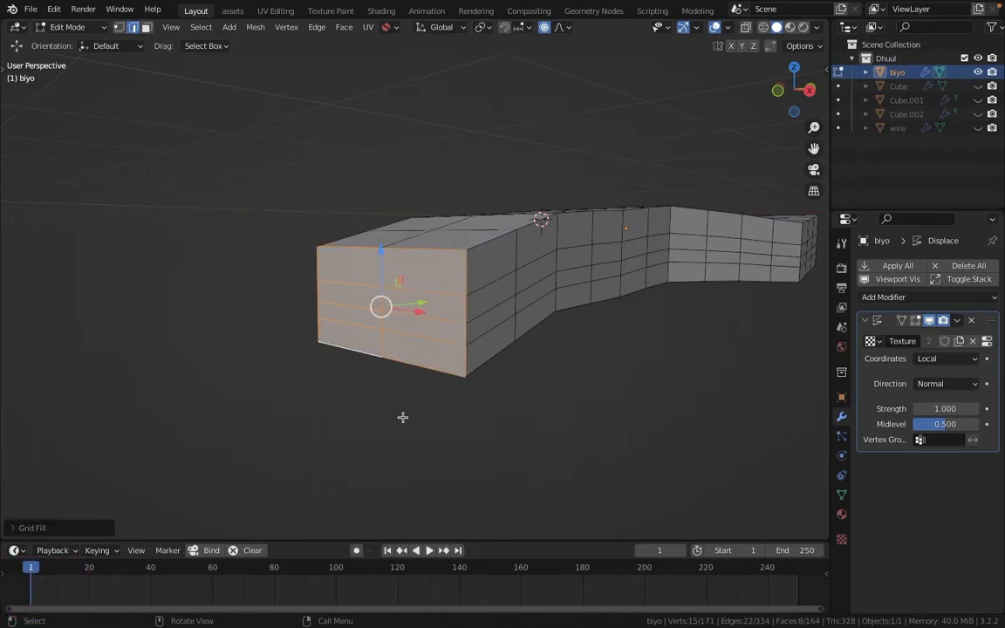
scroll(438, 272, up, 3)
click(399, 287)
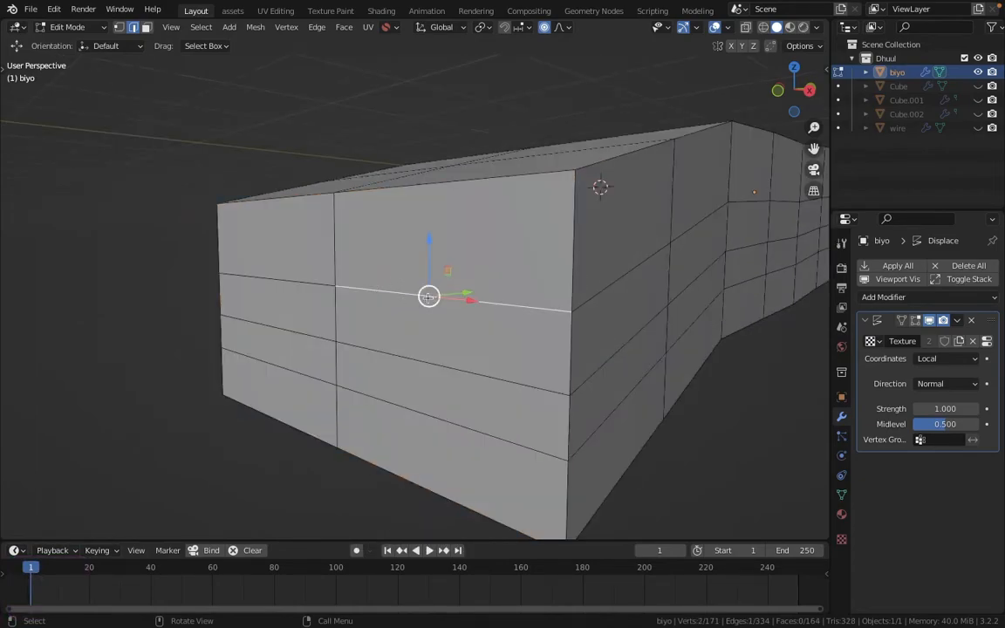
key(g)
right_click(441, 274)
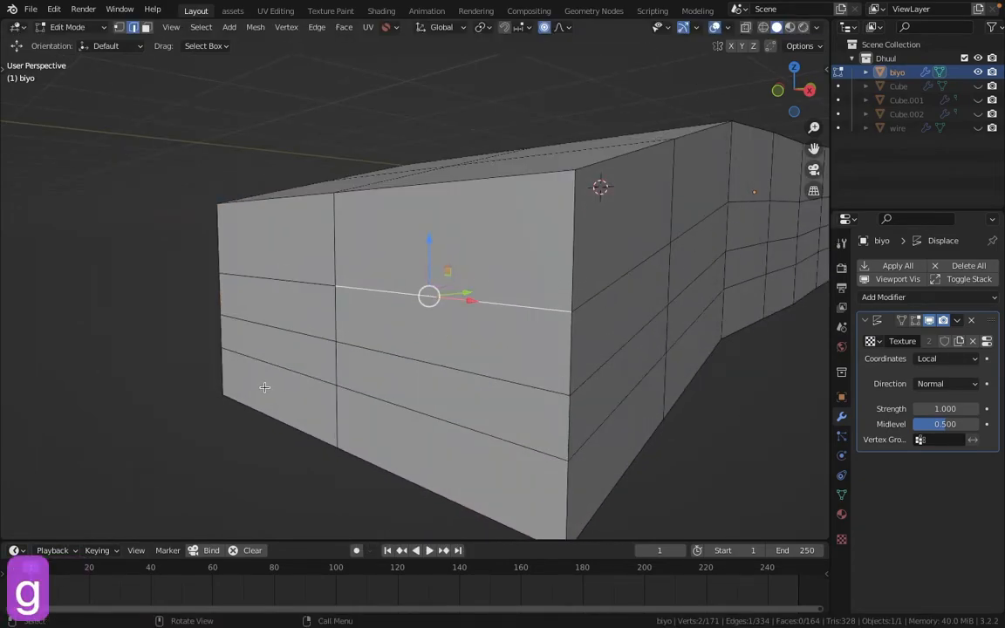
- Check biyo's closed end in Object Mode, and unhide Cube, Cube.001, Cube.002 and wire
key(Tab)
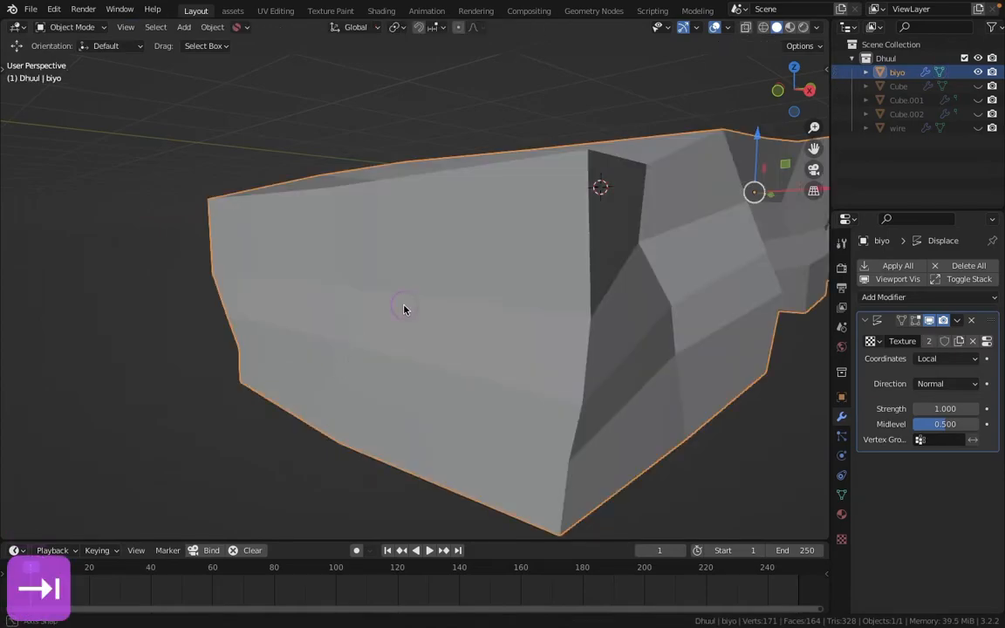
scroll(384, 284, up, 5)
scroll(393, 289, down, 5)
middle_drag(193, 323, 509, 366)
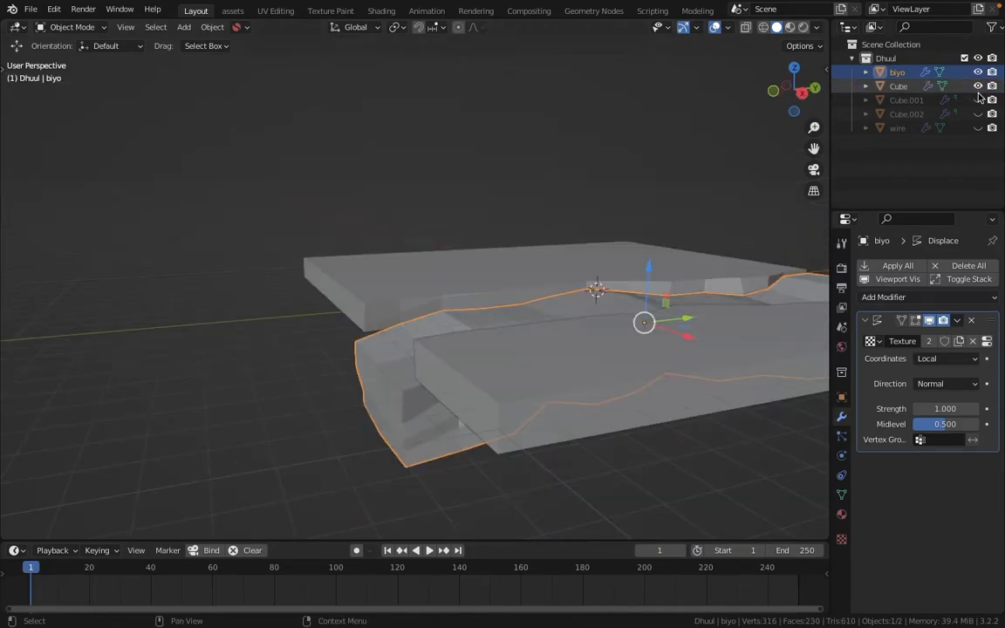
click(978, 100)
click(979, 113)
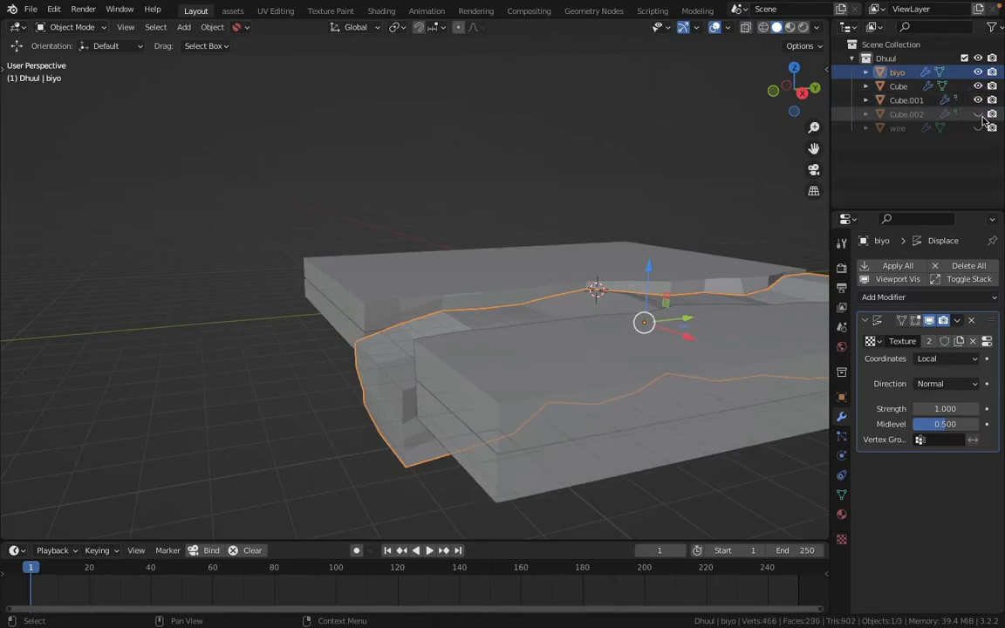
click(978, 127)
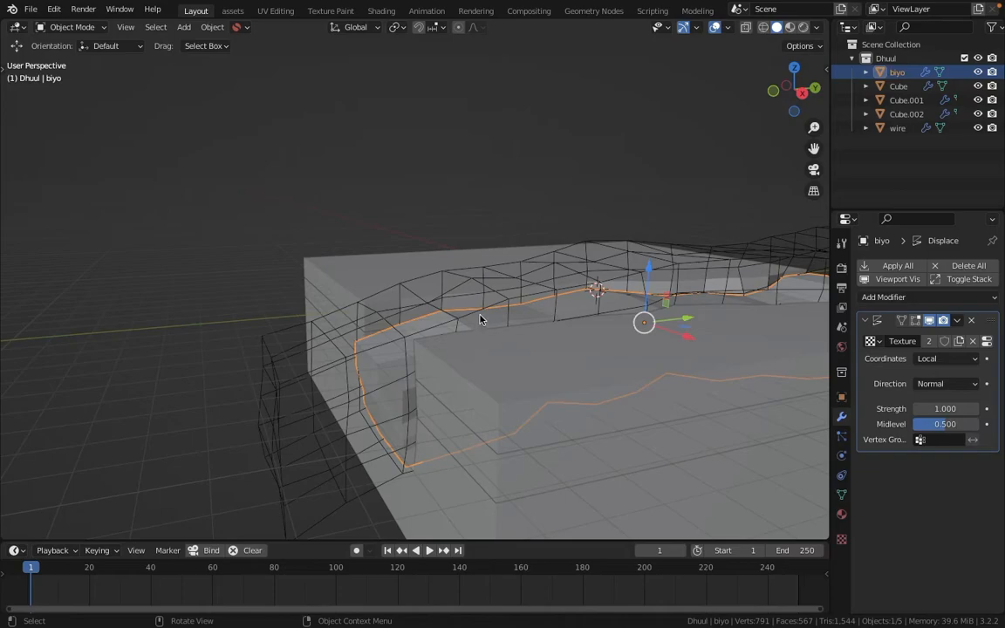
click(493, 290)
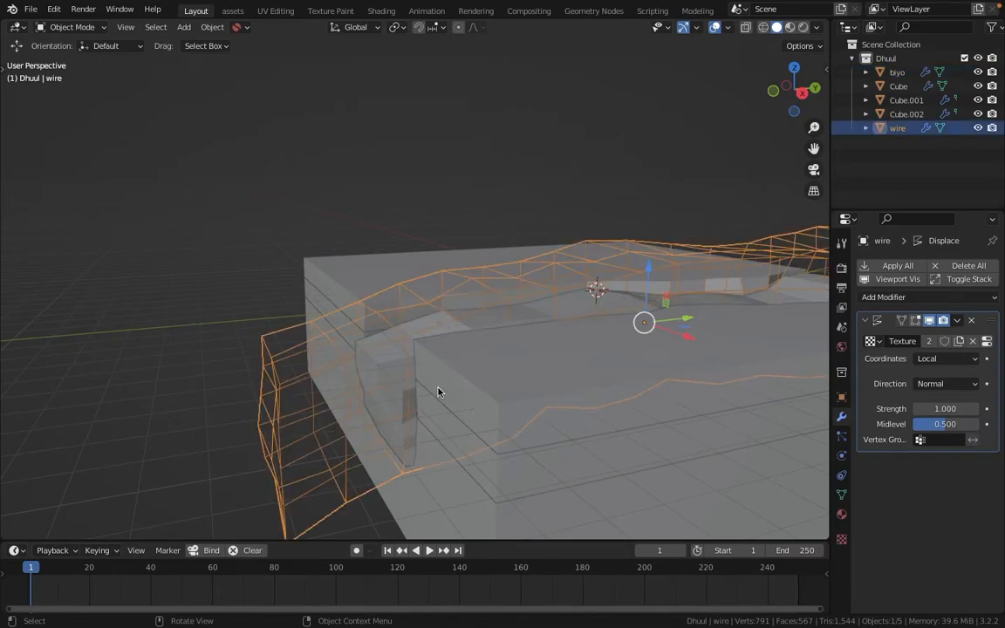
- Apply the Boolean modifier on each of the slabs Cube, Cube.001 and Cube.002
click(324, 282)
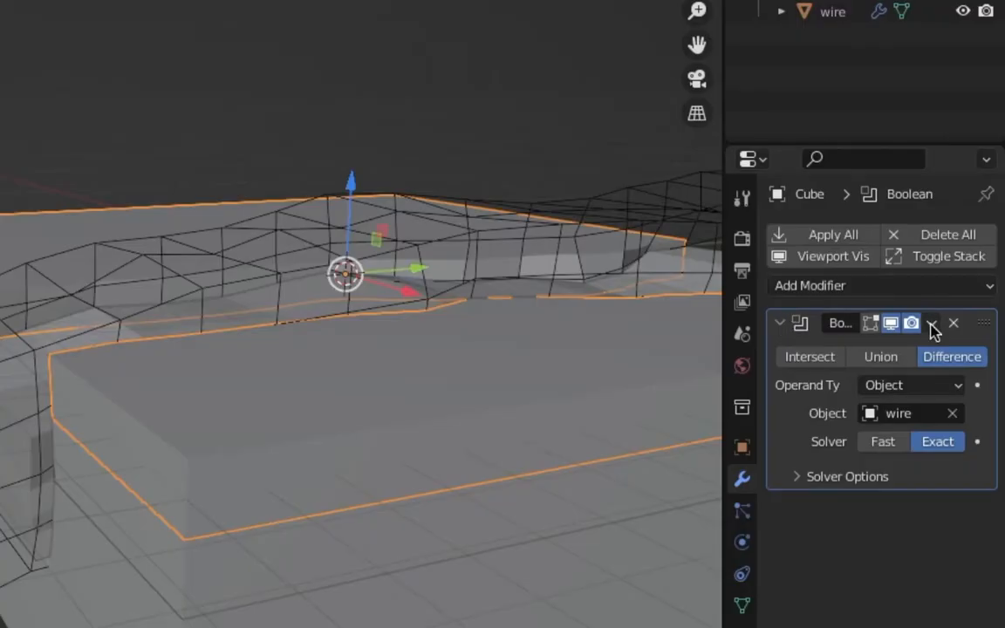
click(958, 321)
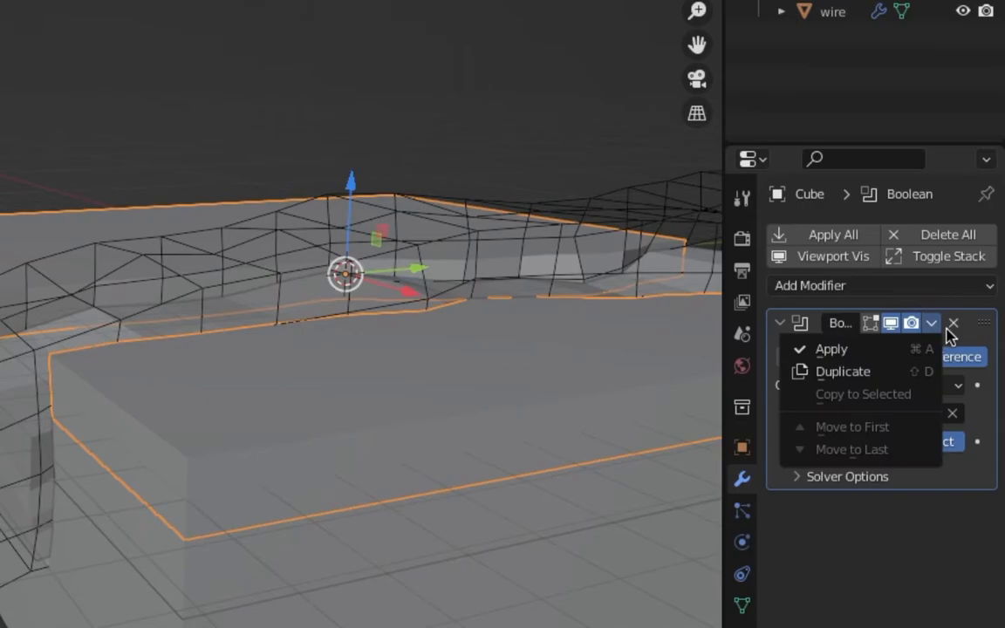
click(915, 348)
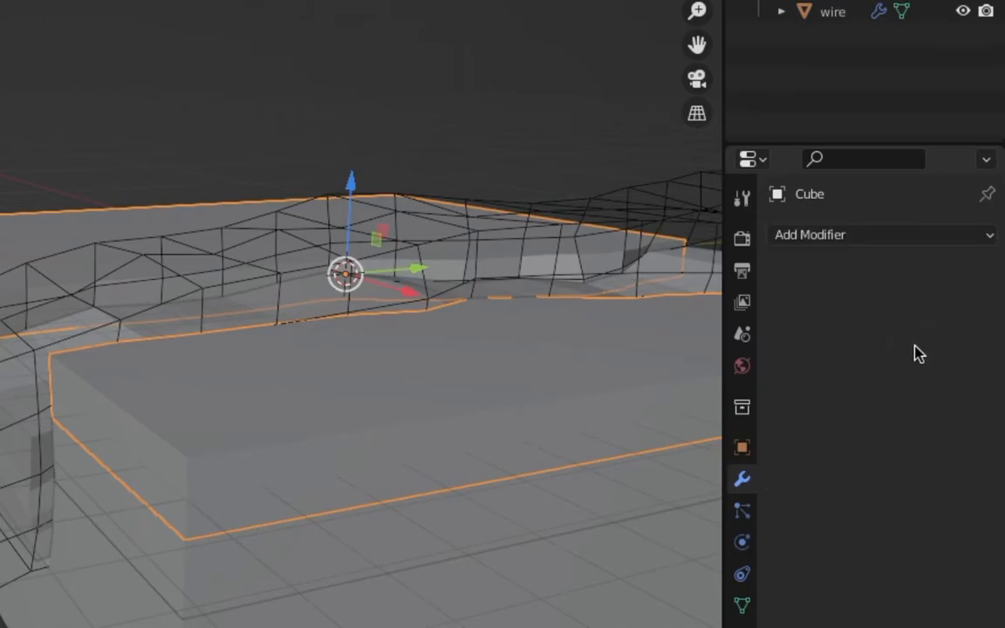
click(549, 341)
click(958, 321)
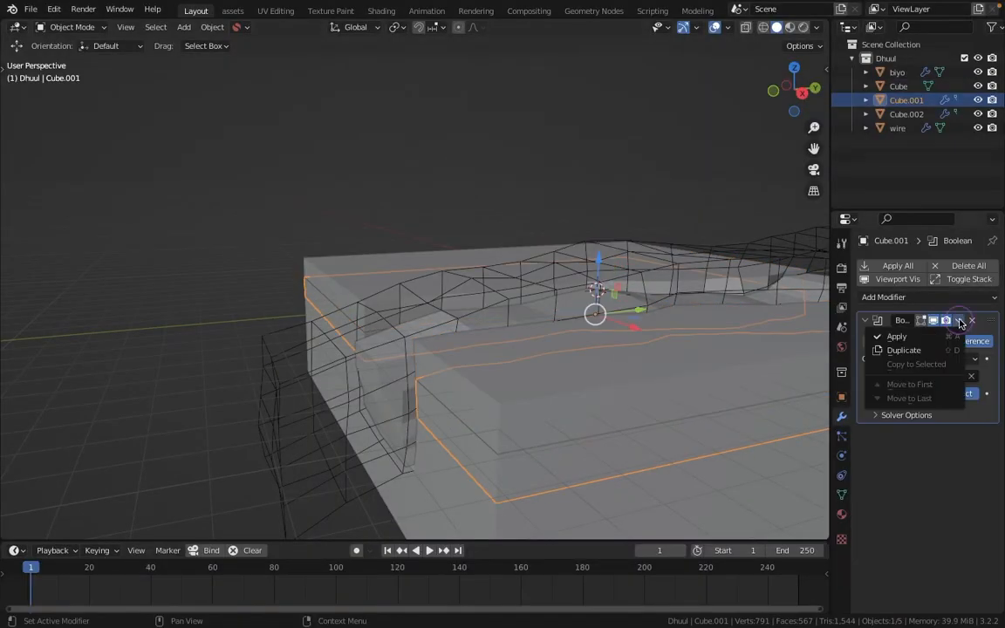
click(953, 336)
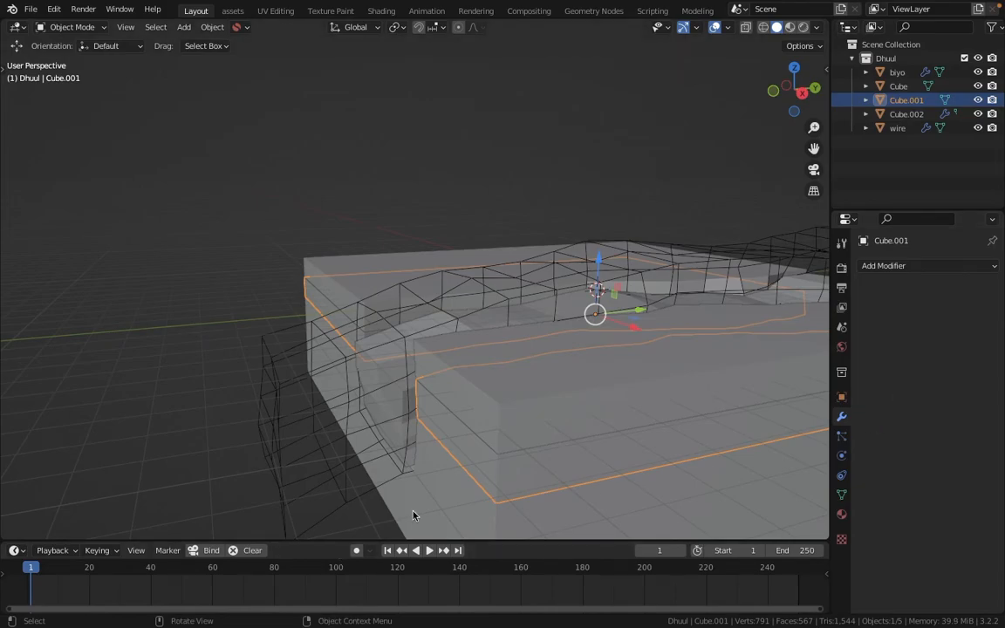
click(358, 349)
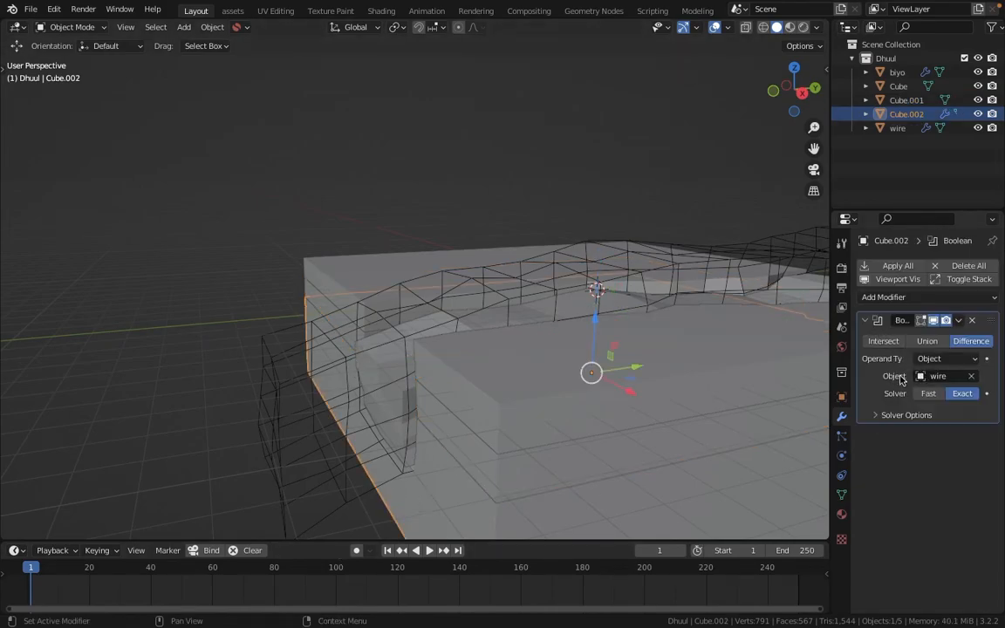
click(959, 321)
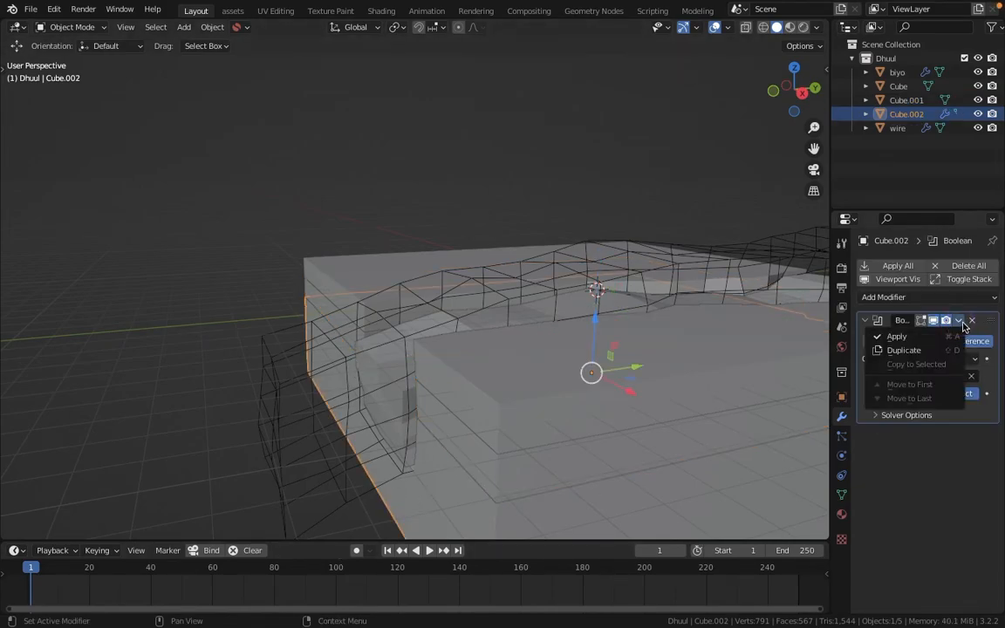
key(super+a)
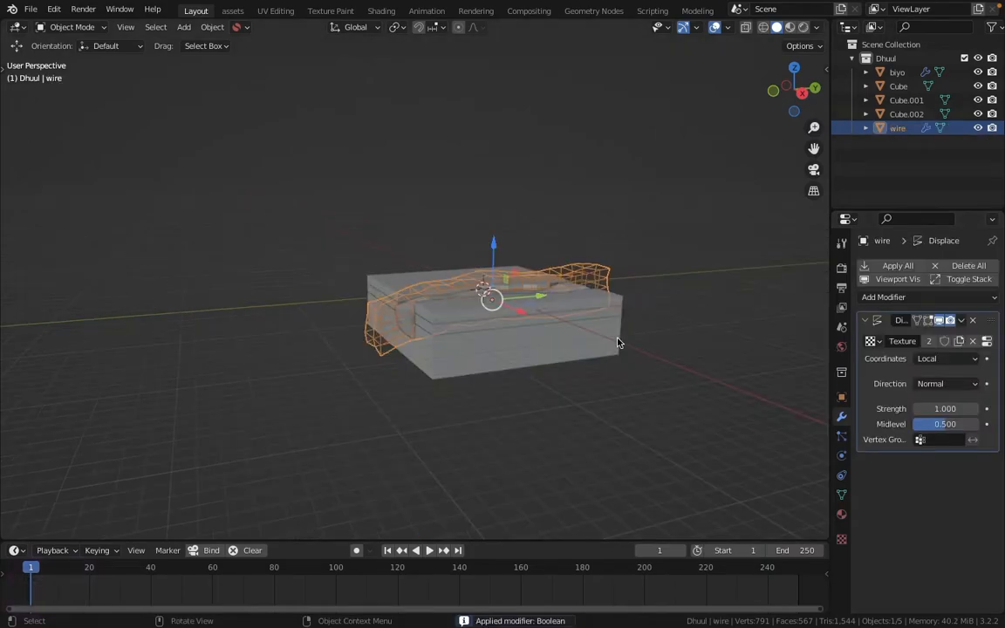
- Delete the wire cutter object and inspect the water block in the carved channel
key(g)
right_click(565, 264)
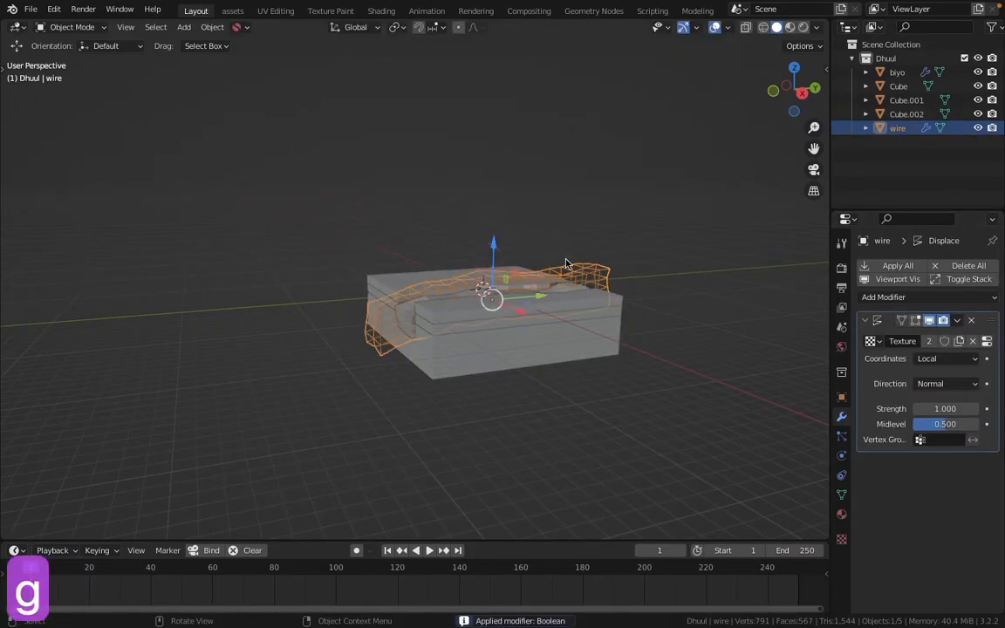
key(x)
click(567, 262)
scroll(568, 262, up, 5)
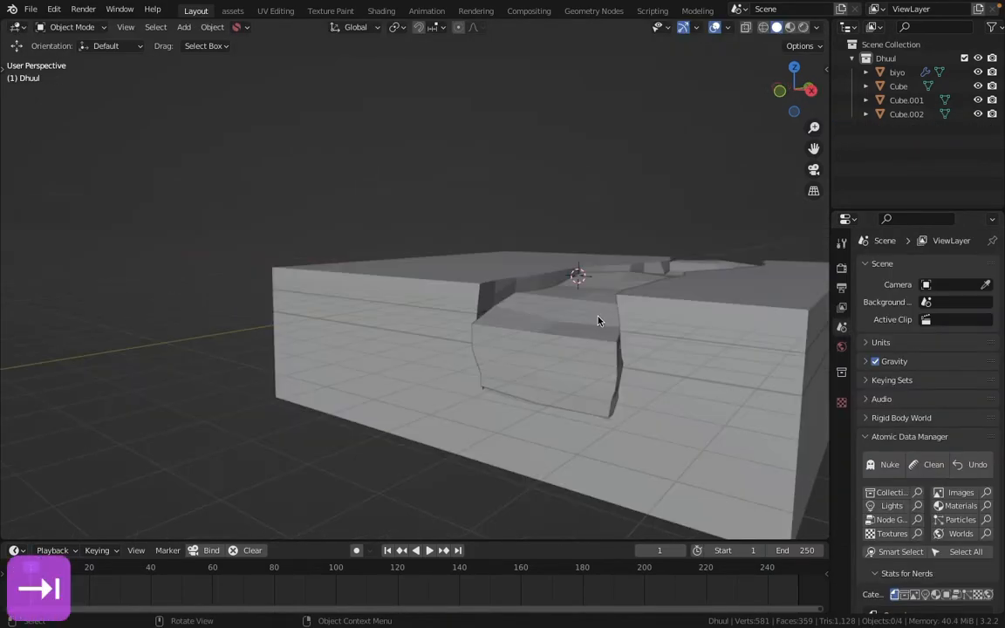
key(alt+shift+z)
key(alt+shift+z)
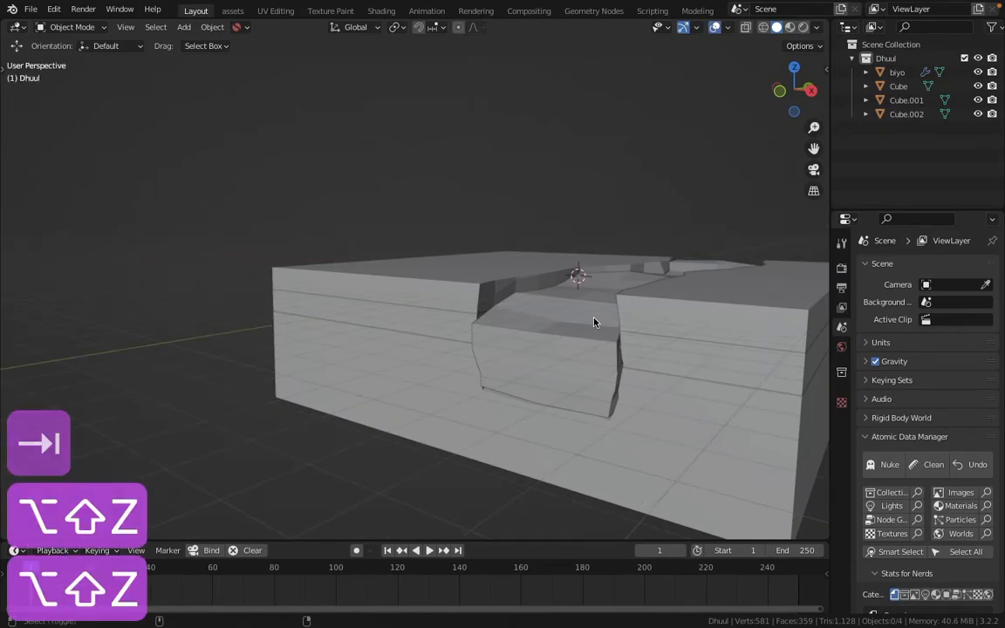
- In Edit Mode, select the two top edges of biyo's negative Y end and lower them slightly
click(545, 320)
middle_drag(606, 327, 547, 311)
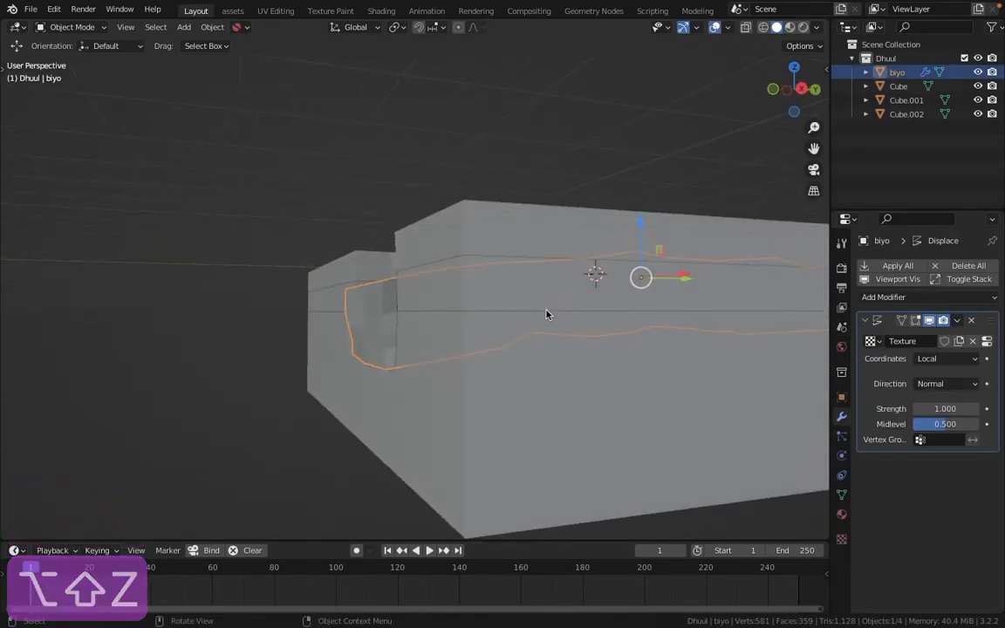
key(Tab)
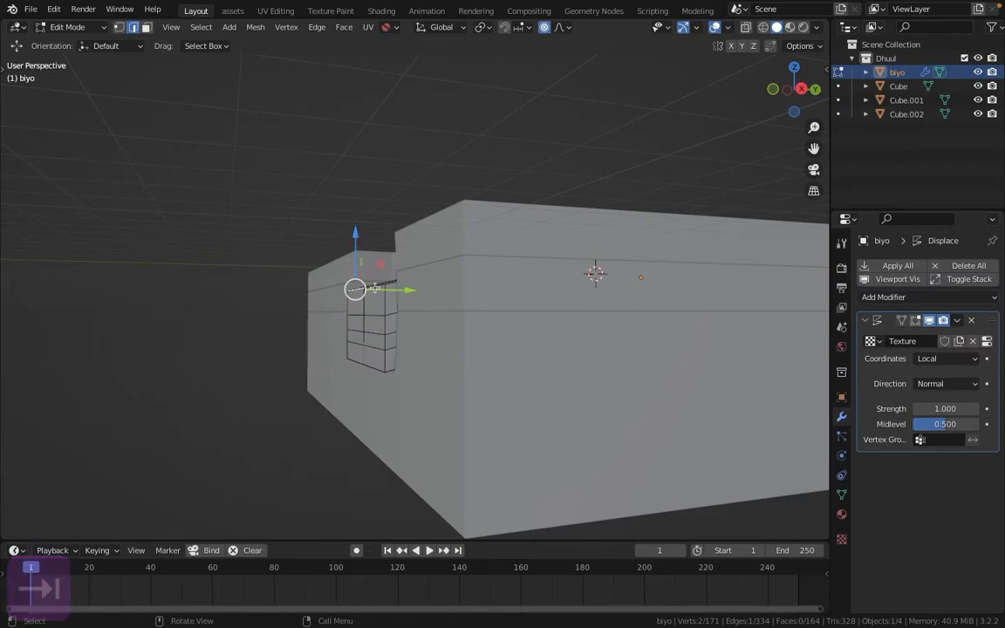
middle_drag(336, 261, 412, 294)
scroll(413, 294, up, 3)
shift+click(568, 328)
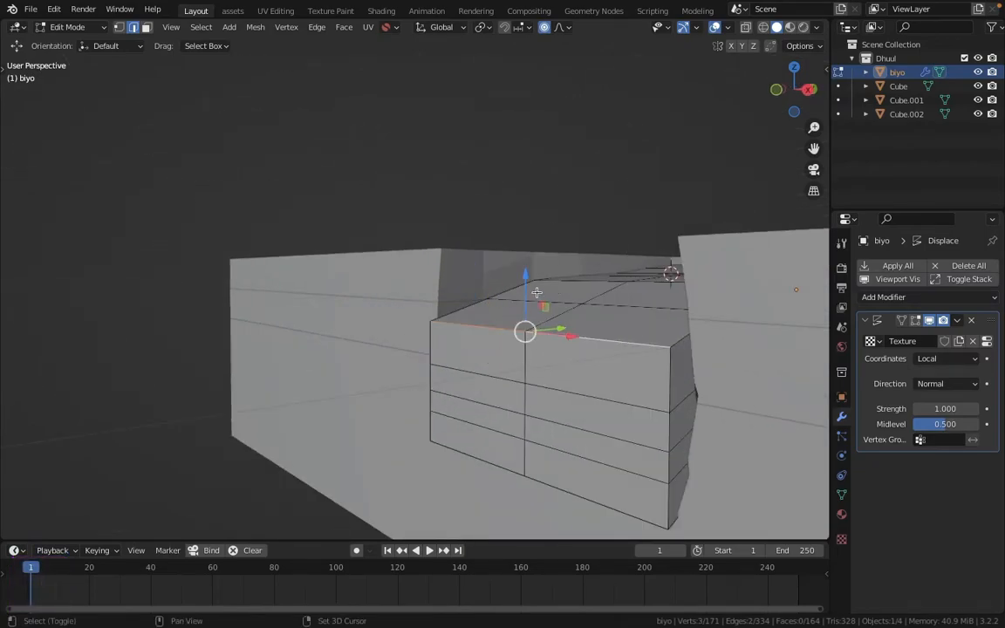
drag(526, 276, 527, 289)
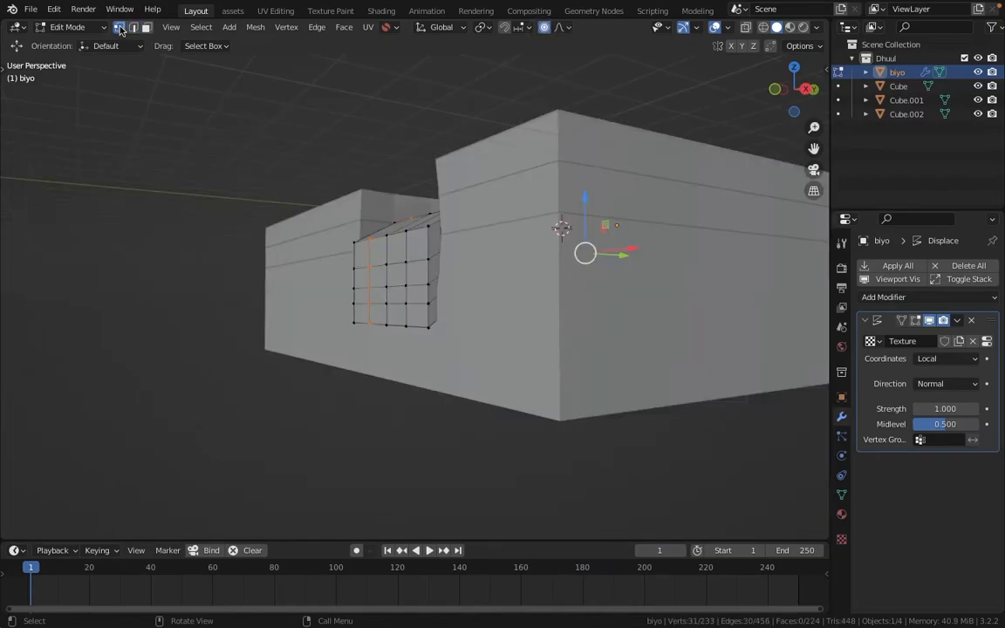
- In Right view, move the middle vertex of biyo's negative Y end outward and down with proportional editing, and check the shape in Object Mode
click(387, 287)
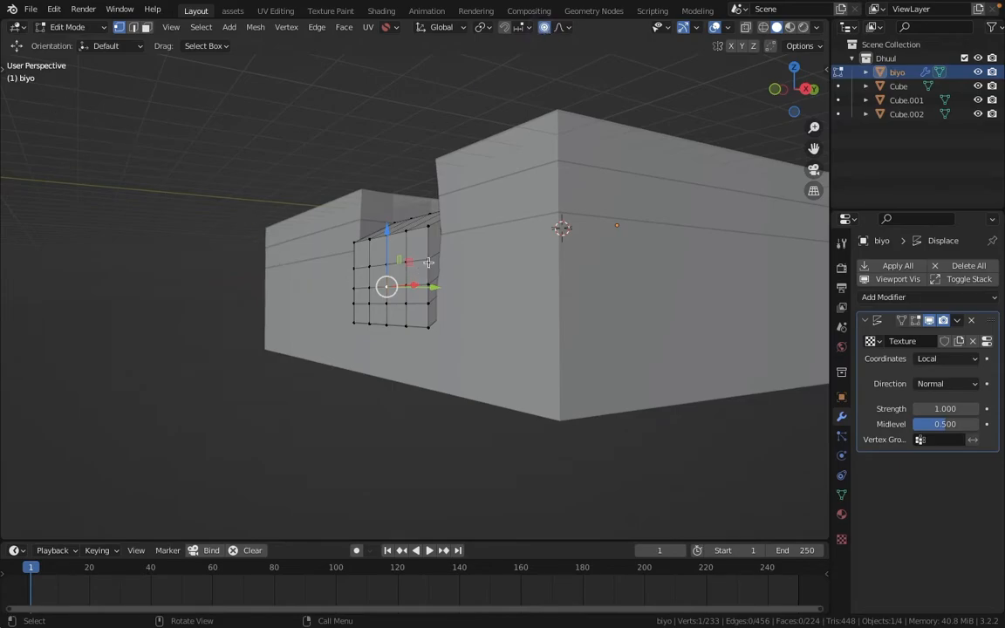
click(813, 88)
key(g)
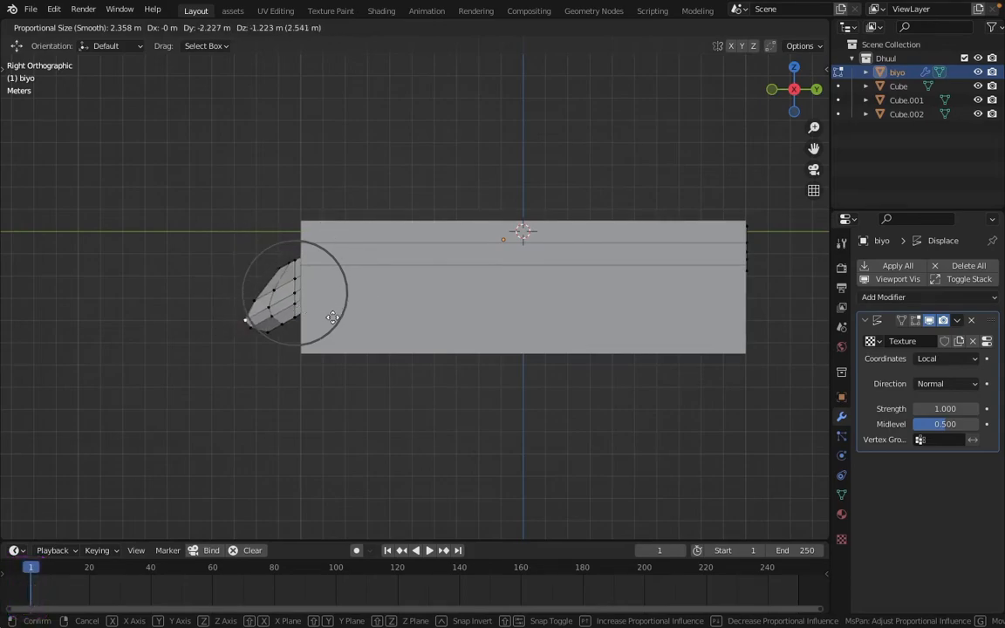
click(350, 314)
middle_drag(297, 311, 489, 354)
key(Tab)
middle_drag(541, 308, 494, 295)
key(Tab)
middle_drag(310, 316, 414, 337)
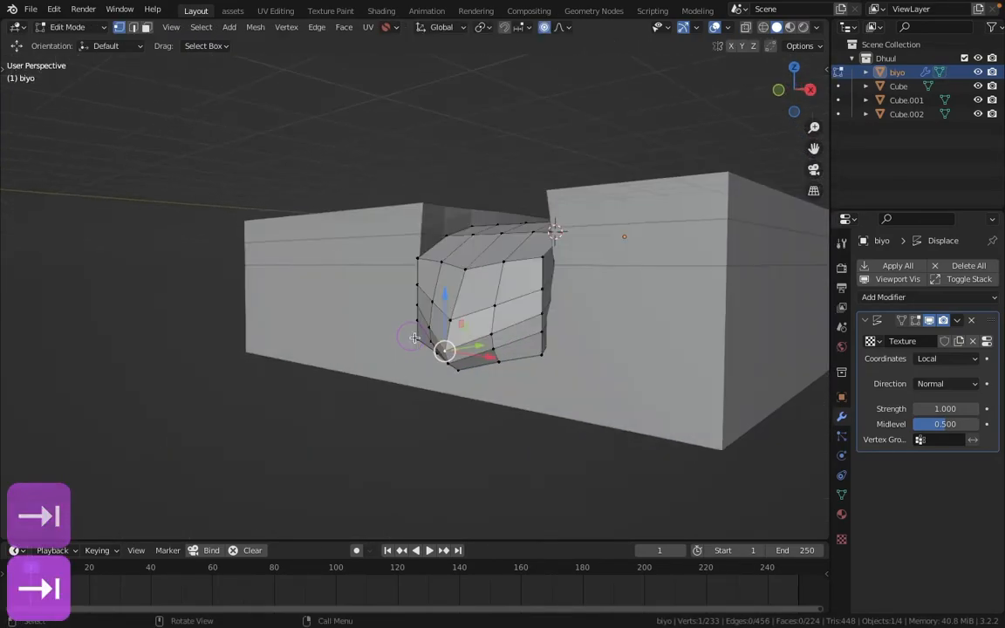
- Shift two lower vertices of biyo's negative Y end to reshape its bulge, and add a loop cut
click(501, 356)
key(g)
click(516, 360)
click(458, 369)
key(g)
click(467, 392)
key(ctrl+r)
key(super+z)
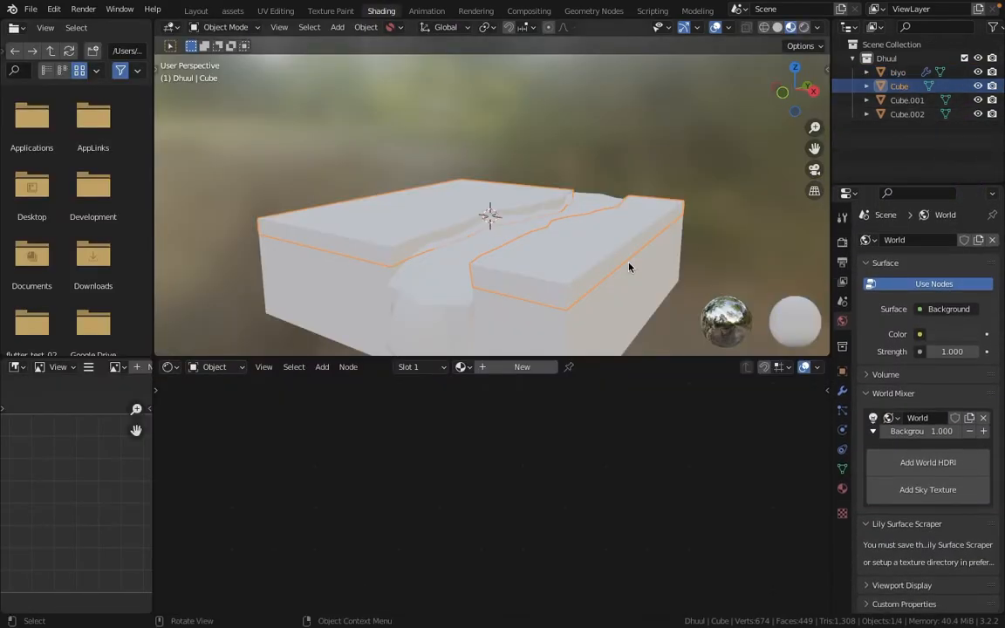
- In the Shading workspace, rename the slabs Cube, Cube.001 and Cube.002 as 1, 2 and 3
double_click(900, 85)
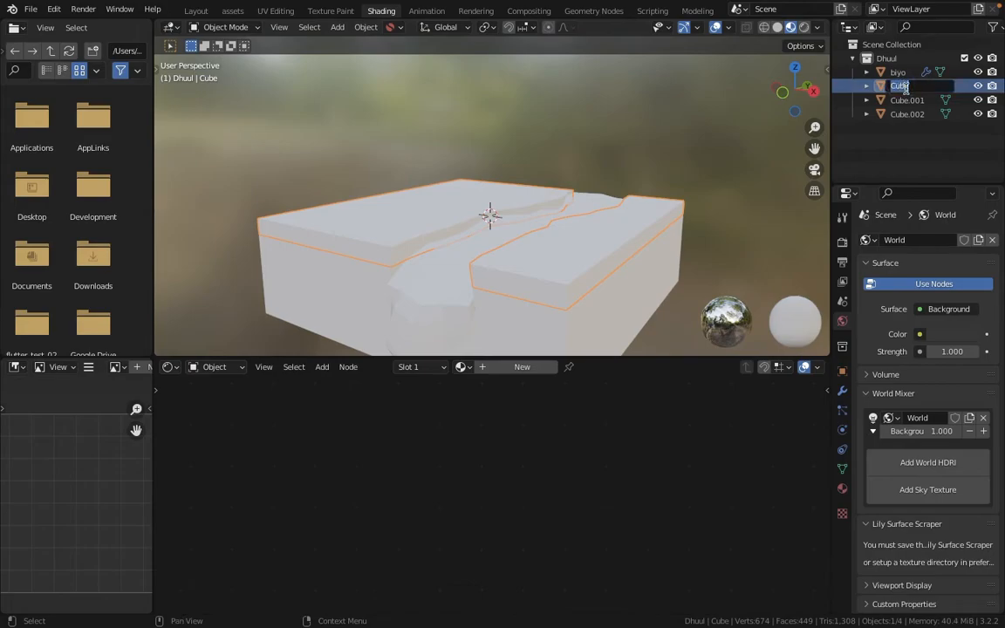
text(1)
key(Return)
click(606, 291)
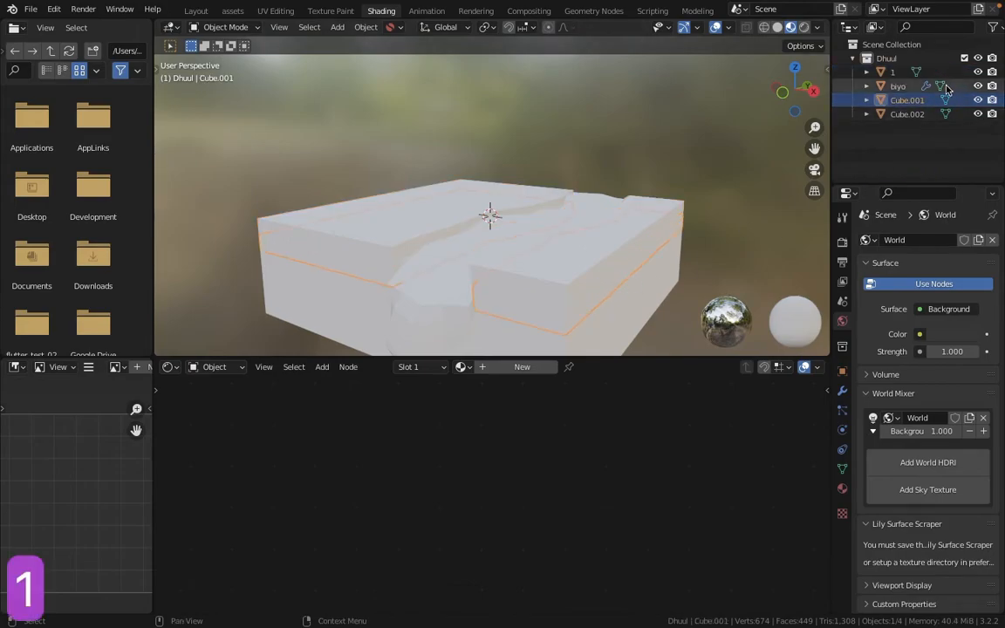
key(F2)
text(2)
key(Return)
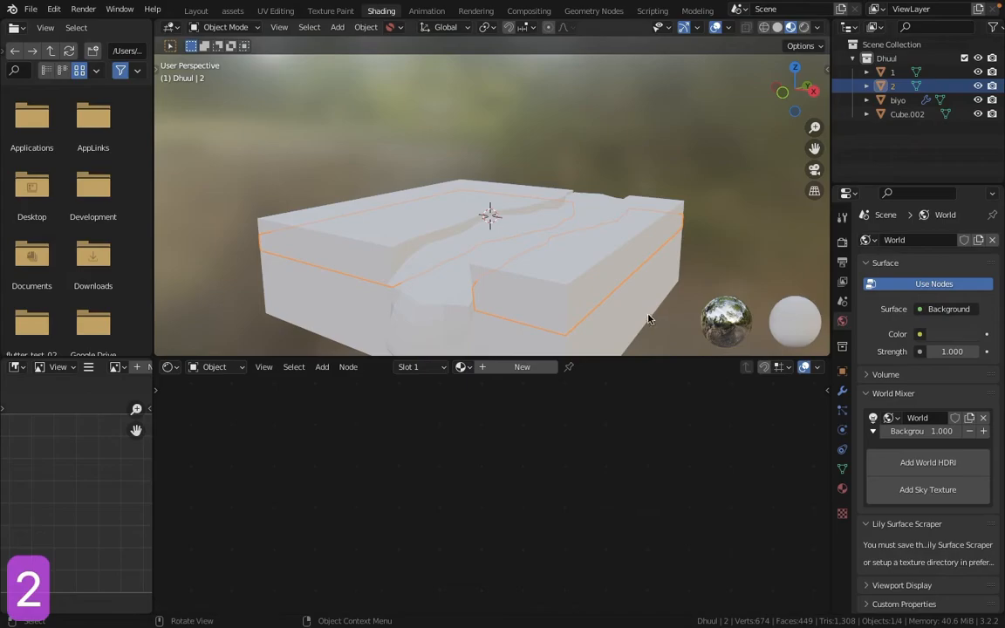
click(636, 290)
double_click(905, 114)
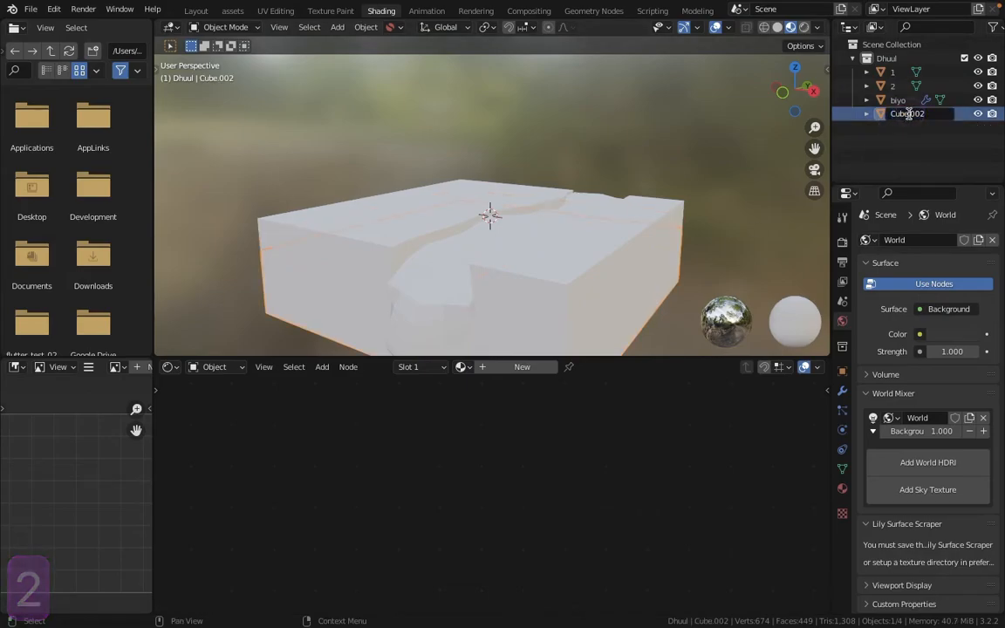
key(super+a)
text(3)
click(910, 158)
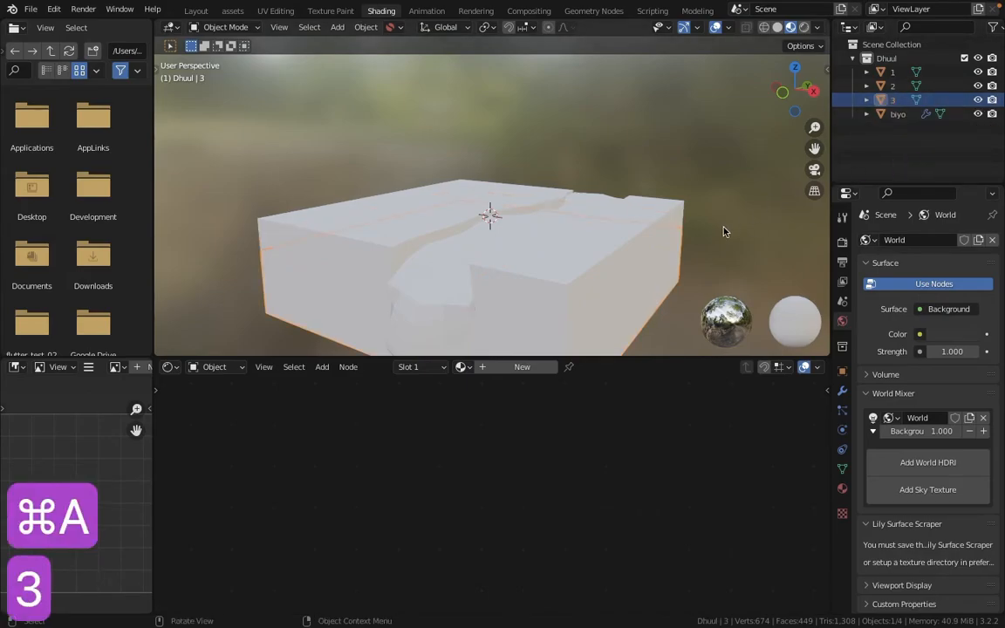
- Select slab 1, give it a new material and name the material 1
click(907, 73)
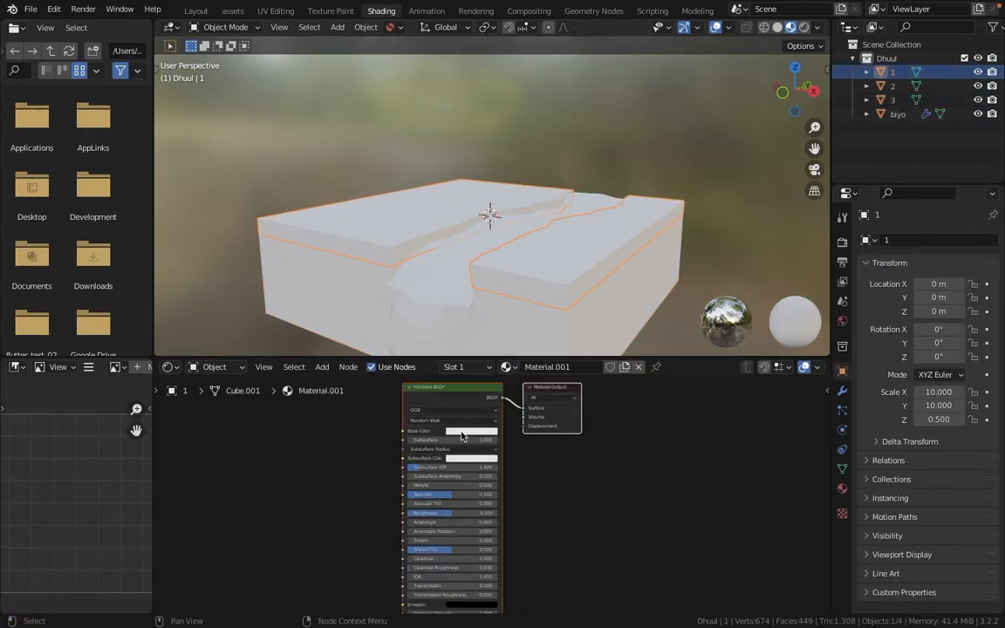
click(558, 366)
text(1)
- Set the Base Color of material 1 to a saturated green and darken it slightly
scroll(568, 486, up, 3)
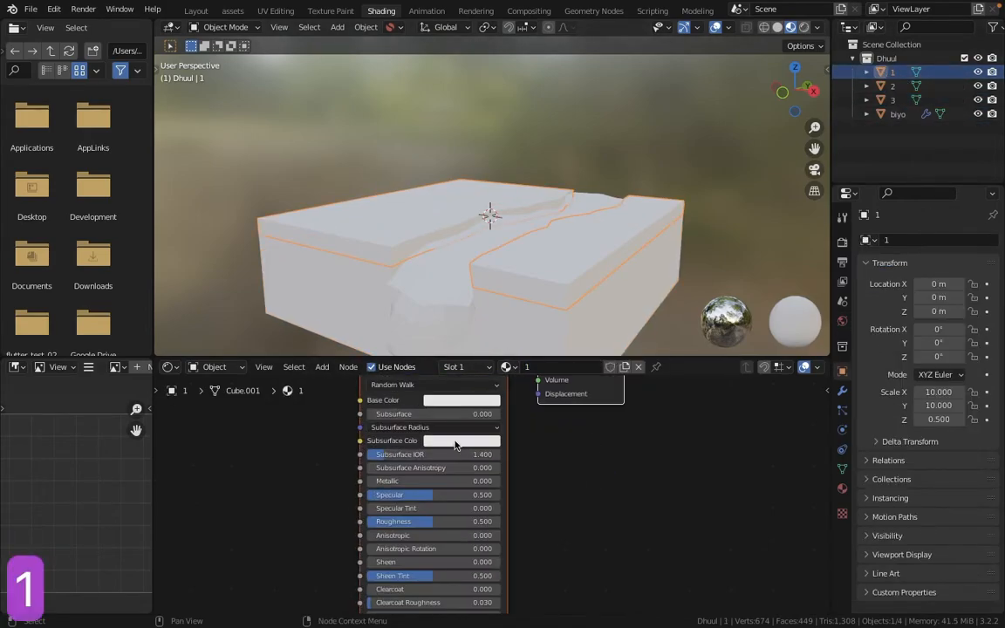
scroll(585, 467, up, 9)
scroll(601, 448, down, 1)
middle_drag(601, 448, 615, 539)
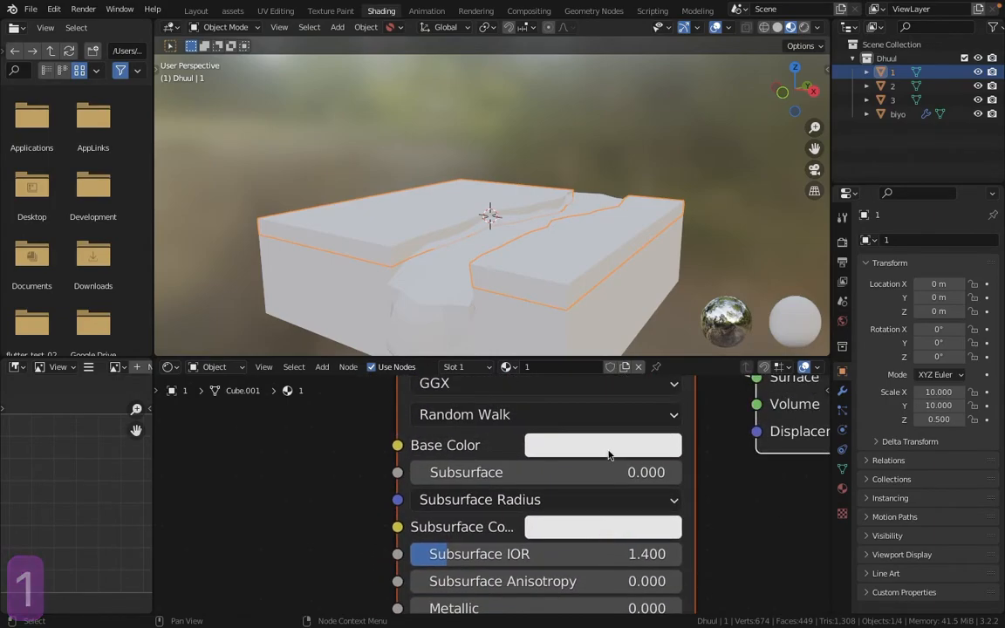
click(609, 448)
drag(595, 154, 560, 133)
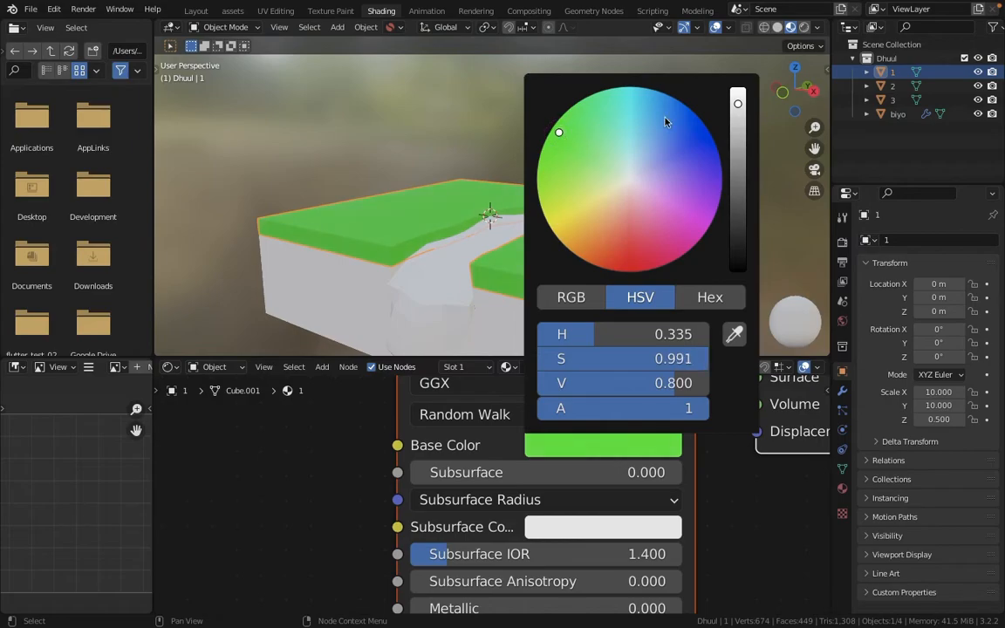
drag(733, 105, 737, 120)
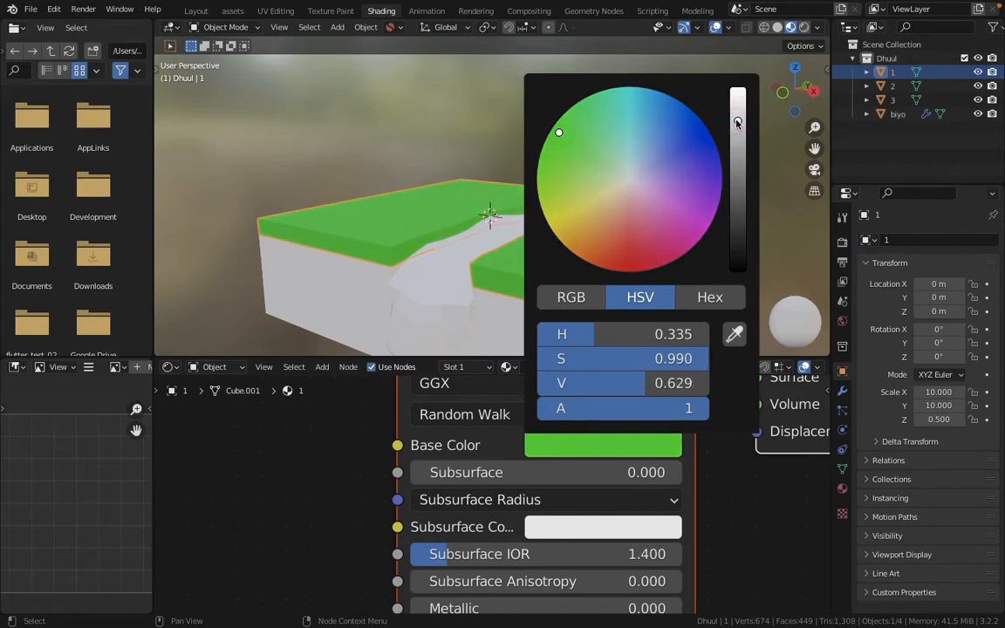
mouse_move(582, 147)
mouse_down()
mouse_move(552, 148)
mouse_move(561, 153)
mouse_move(564, 135)
mouse_up()
drag(720, 122, 722, 140)
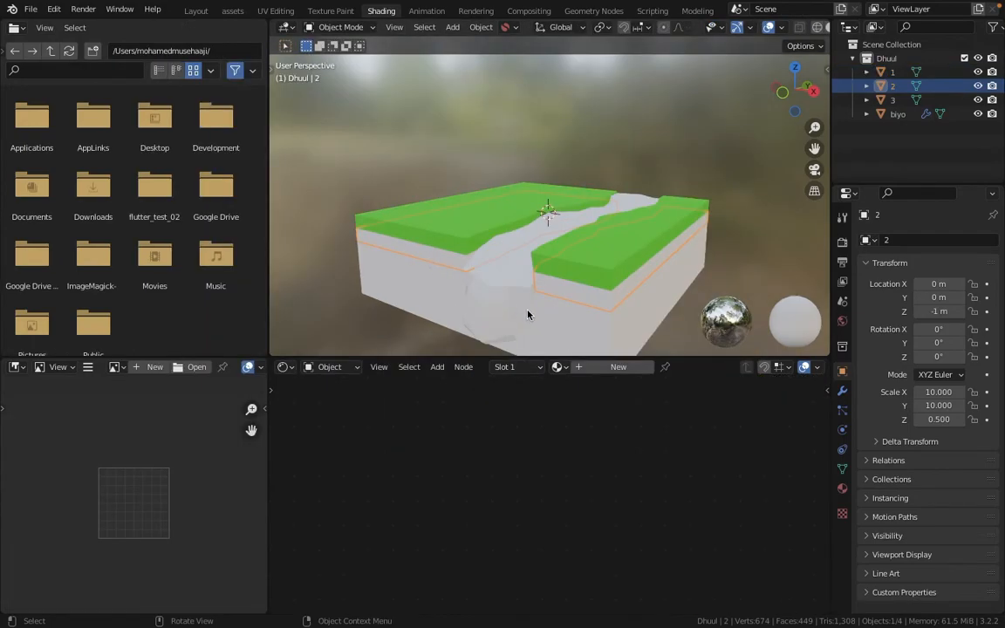
- Create a material named 2 on slab 2 and set its Base Color to a dark green
click(611, 373)
click(663, 367)
text(2)
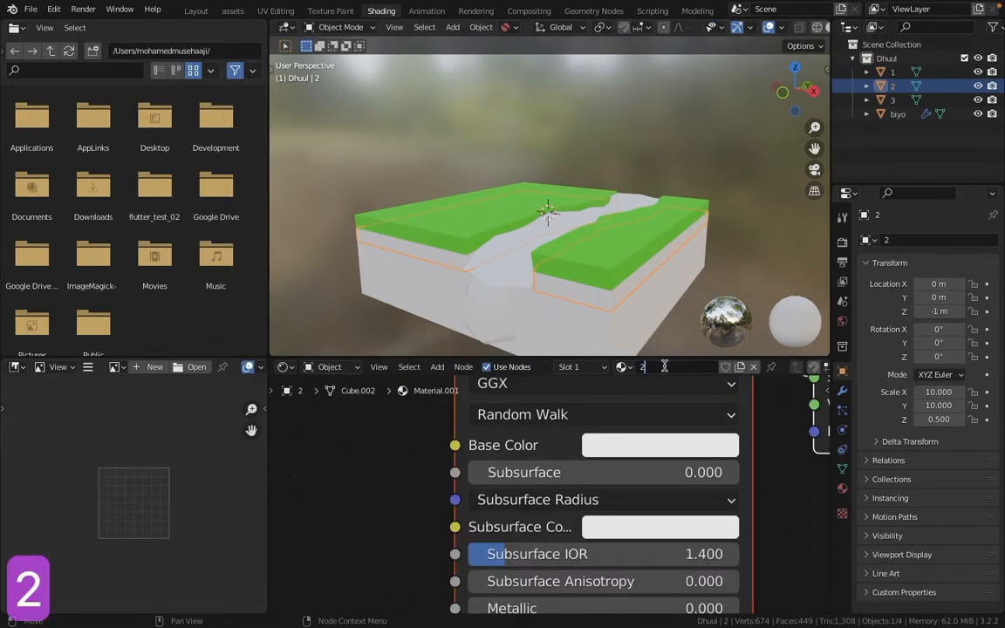
click(664, 447)
mouse_move(648, 177)
mouse_down()
mouse_move(664, 169)
mouse_move(636, 169)
mouse_up()
drag(793, 119, 794, 192)
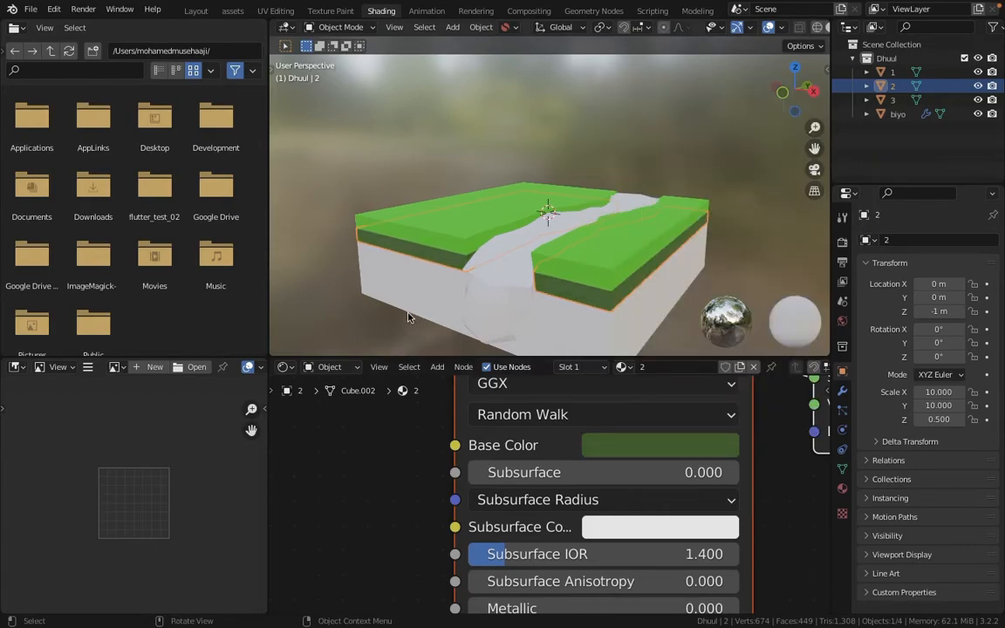
- Create a material named 3 on slab 3, the lowest one, and set its Base Color to a dark green
click(407, 317)
click(633, 367)
click(681, 372)
text(3)
click(630, 443)
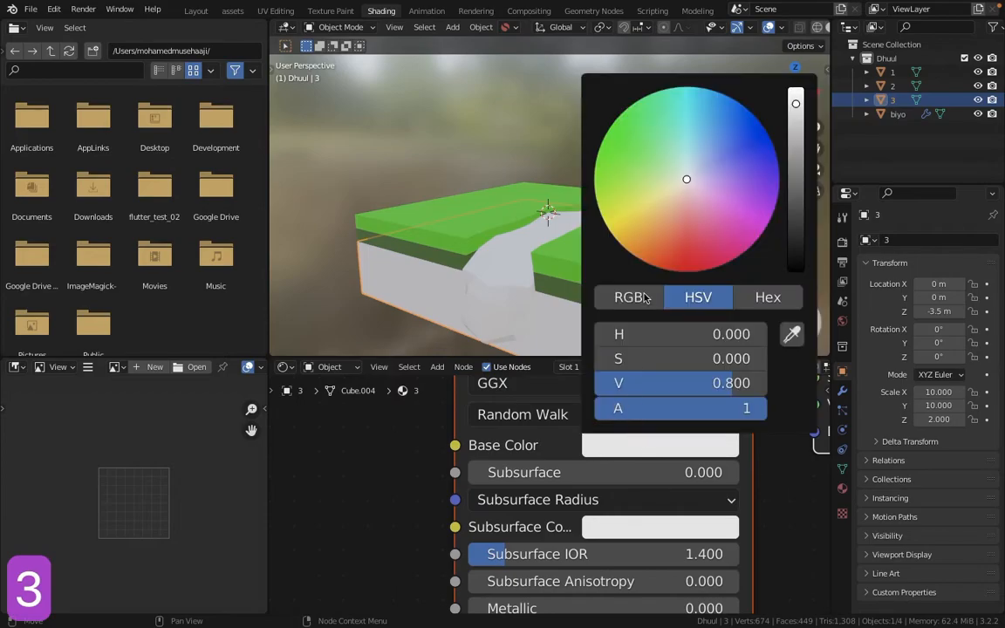
click(622, 137)
scroll(678, 153, down, 12)
drag(677, 154, 628, 170)
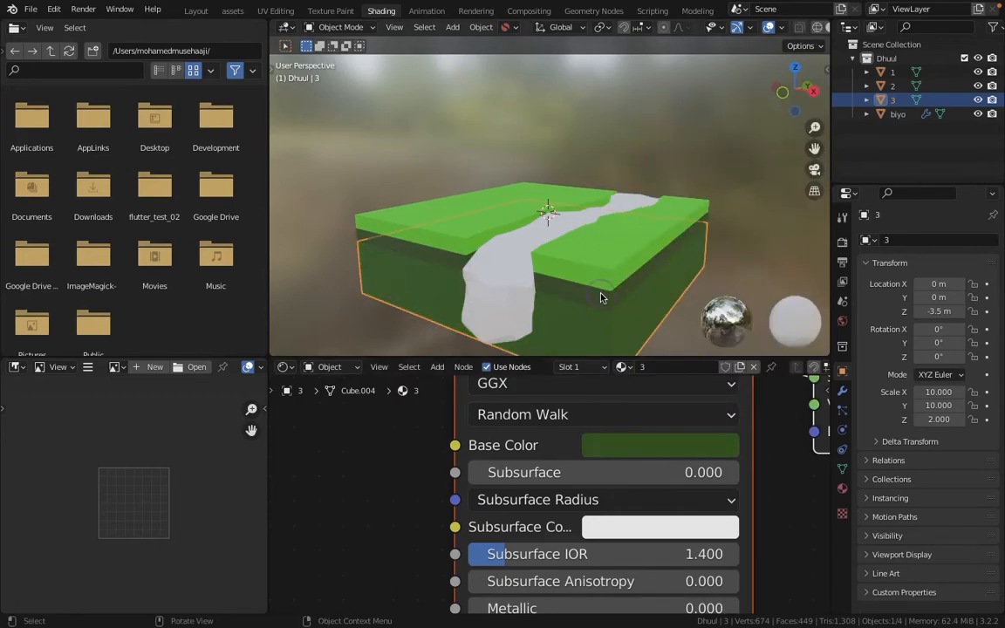
- Refine the Base Color of material 2 on slab 2 to hue 0.338, saturation 0.967 and value 0.165
click(591, 272)
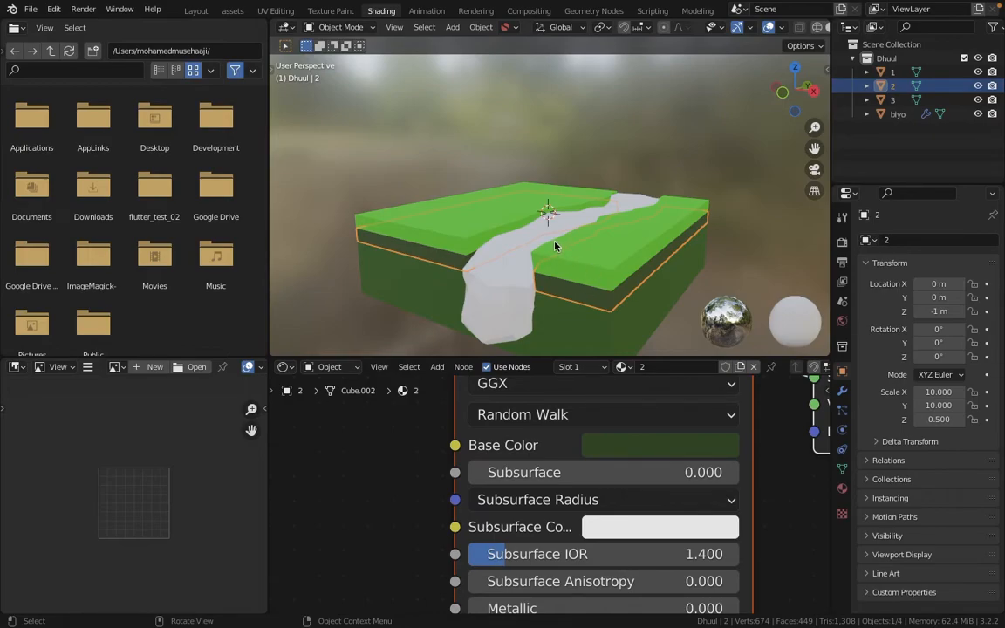
click(637, 446)
click(635, 156)
drag(635, 156, 622, 133)
drag(796, 210, 794, 190)
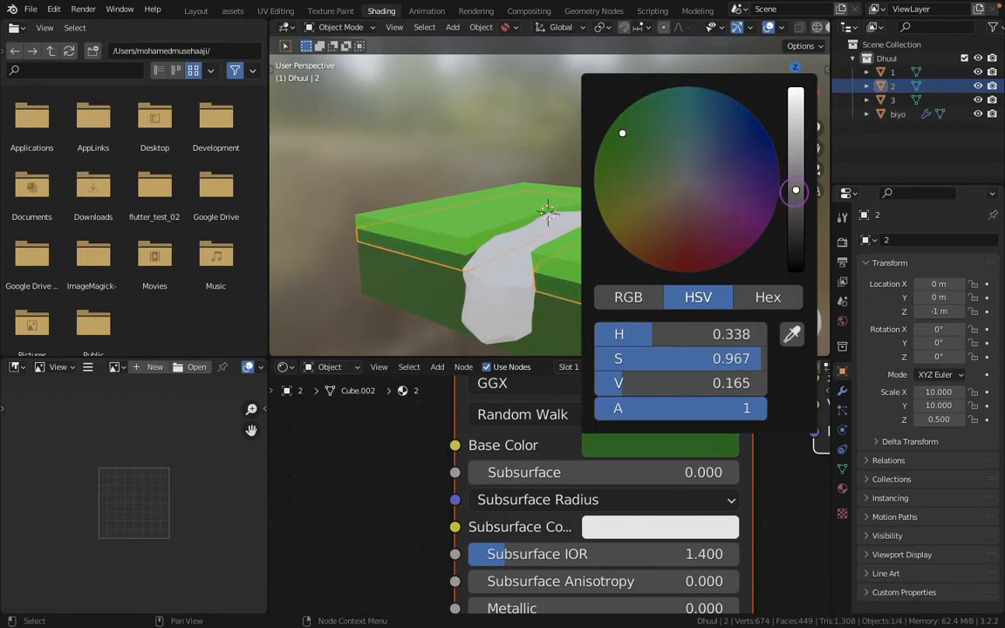
click(610, 444)
- Switch to the finished landscape file and, in Top view, annotate guide lines along the terrain's four outer sides
key(alt+shift+z)
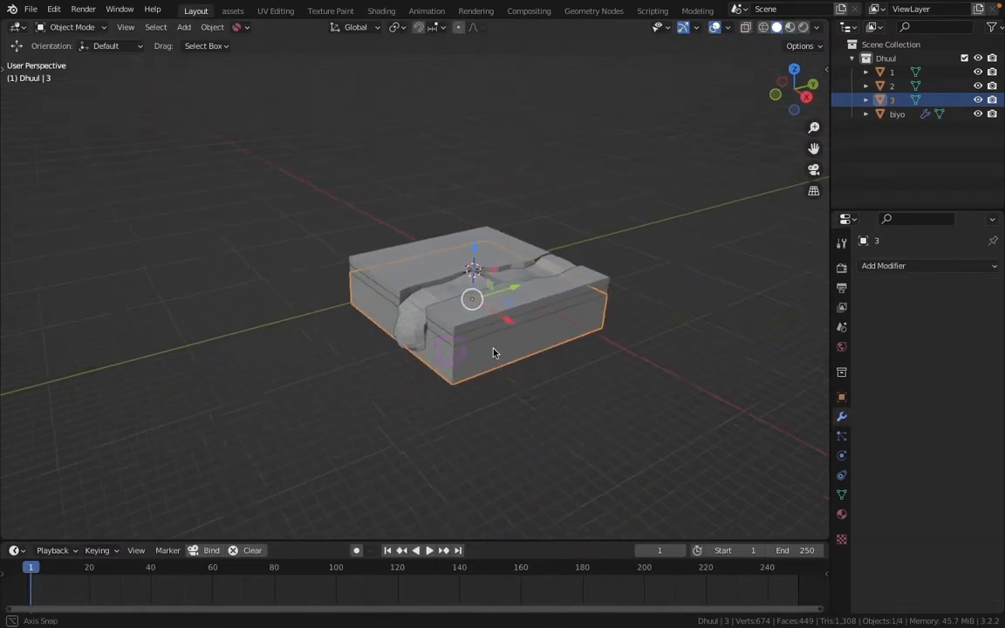
scroll(443, 313, up, 5)
scroll(457, 313, down, 3)
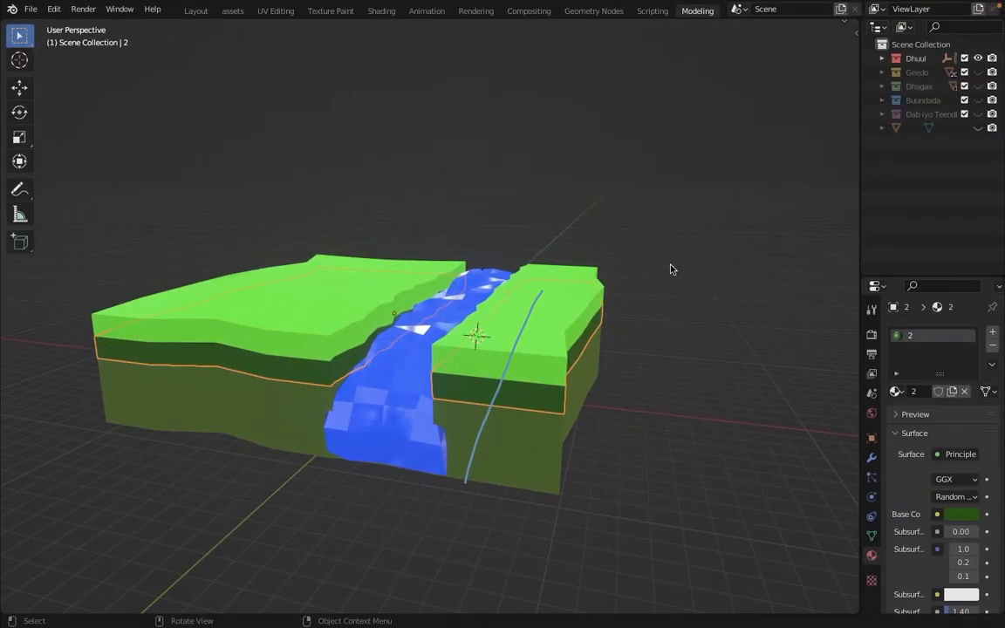
key(KP_7)
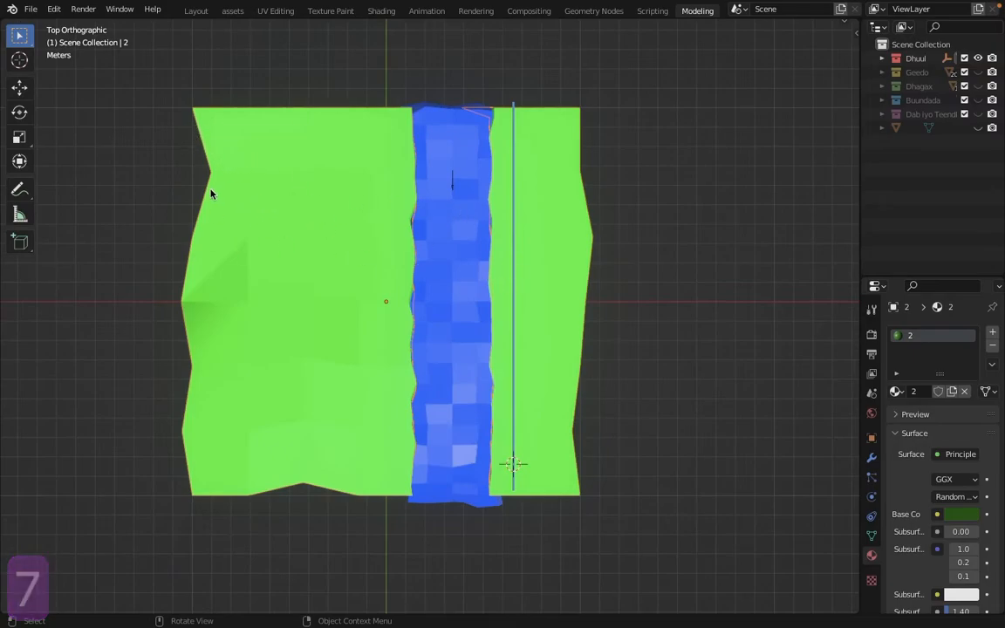
click(21, 188)
mouse_move(155, 115)
mouse_down()
mouse_move(157, 253)
mouse_move(177, 382)
mouse_move(141, 446)
mouse_up()
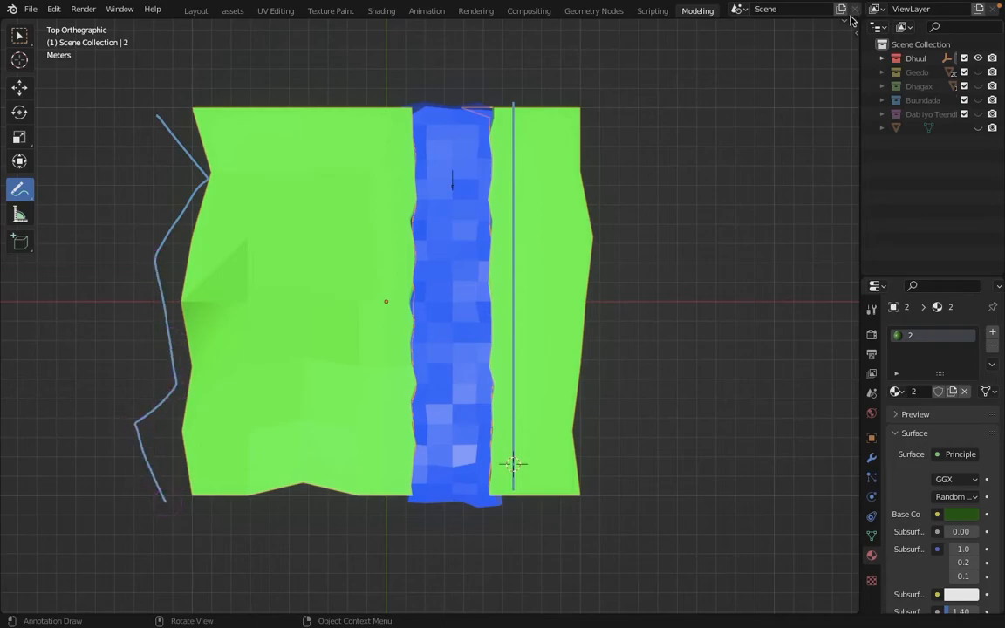
drag(630, 115, 605, 452)
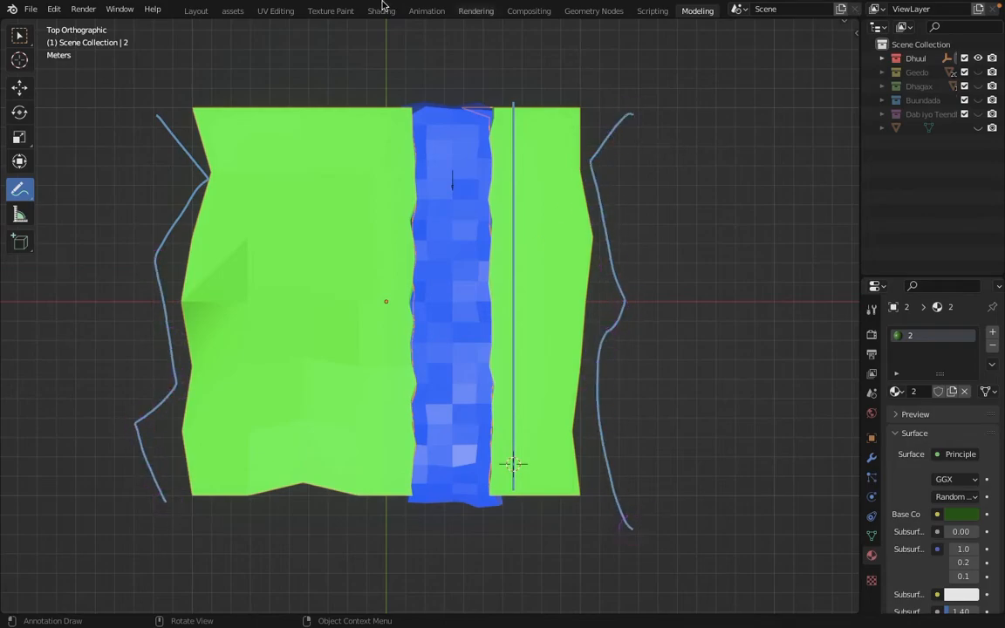
drag(218, 97, 652, 81)
drag(243, 526, 550, 521)
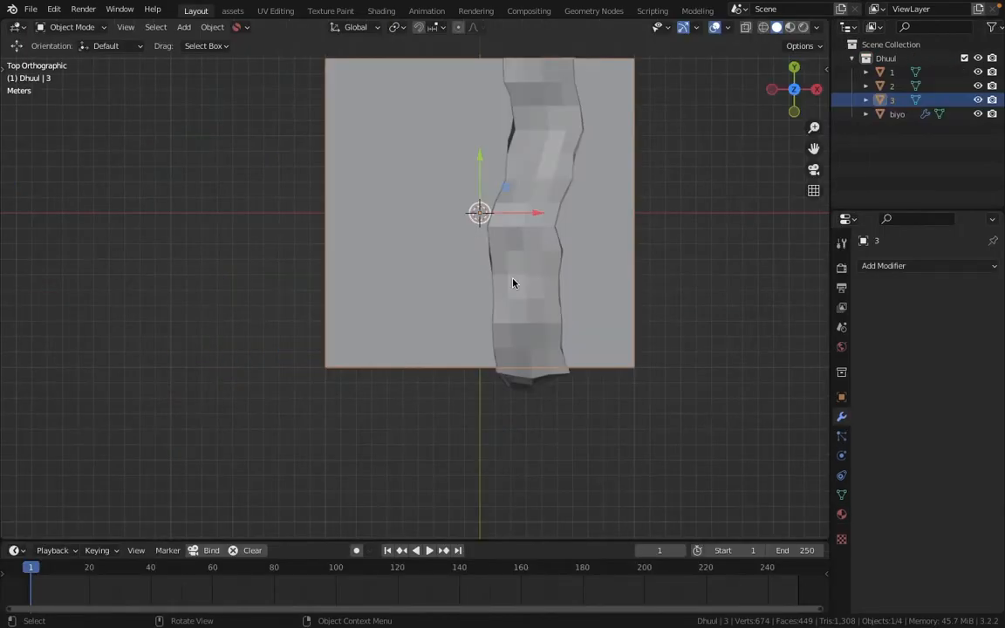
- Back in the Layout workspace of the working file, select slabs 1, 2 and 3 together and enter Edit Mode
middle_drag(513, 282, 605, 209)
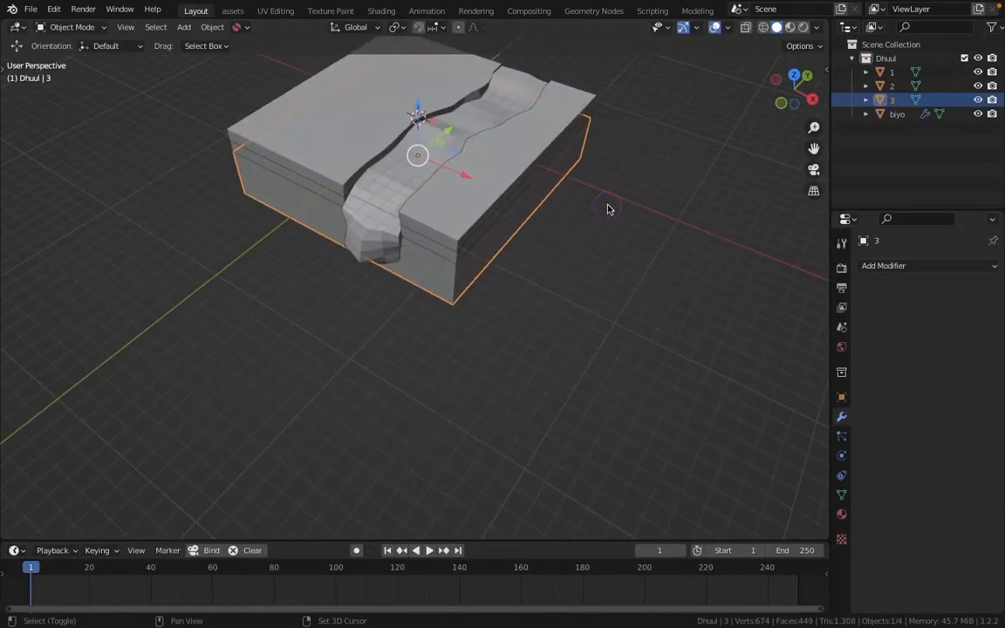
key(Tab)
scroll(593, 192, up, 5)
key(Tab)
scroll(585, 180, down, 5)
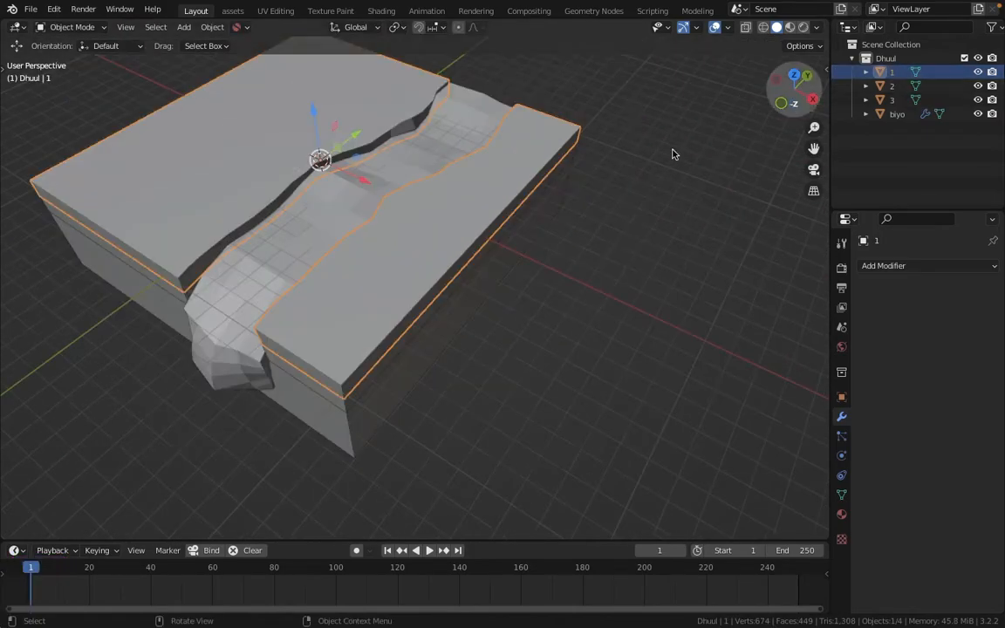
drag(644, 302, 555, 91)
key(Tab)
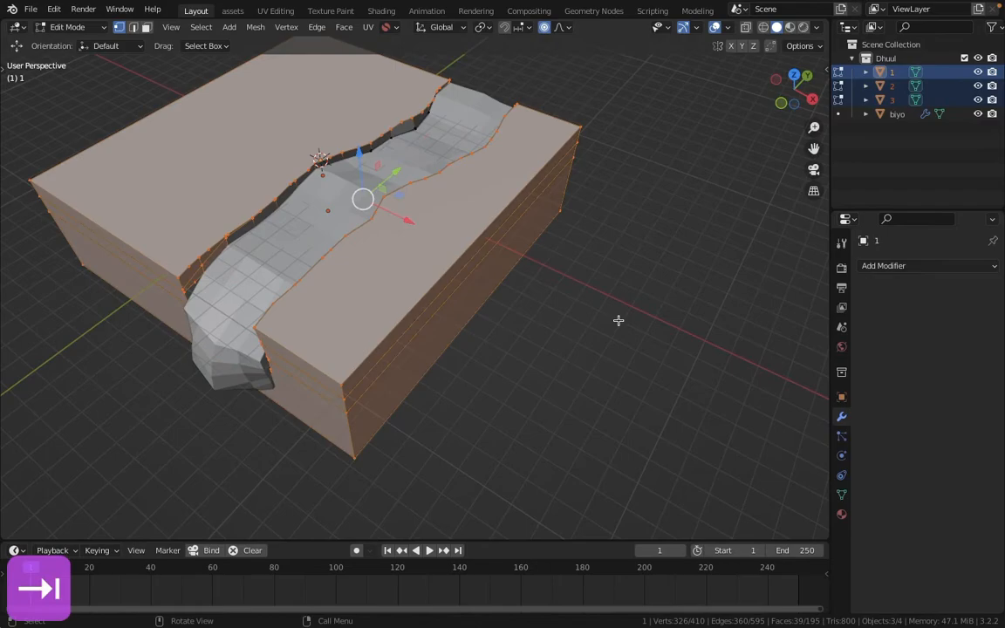
- Add vertical loop cuts through the middle of the slabs' positive X side
key(ctrl+r)
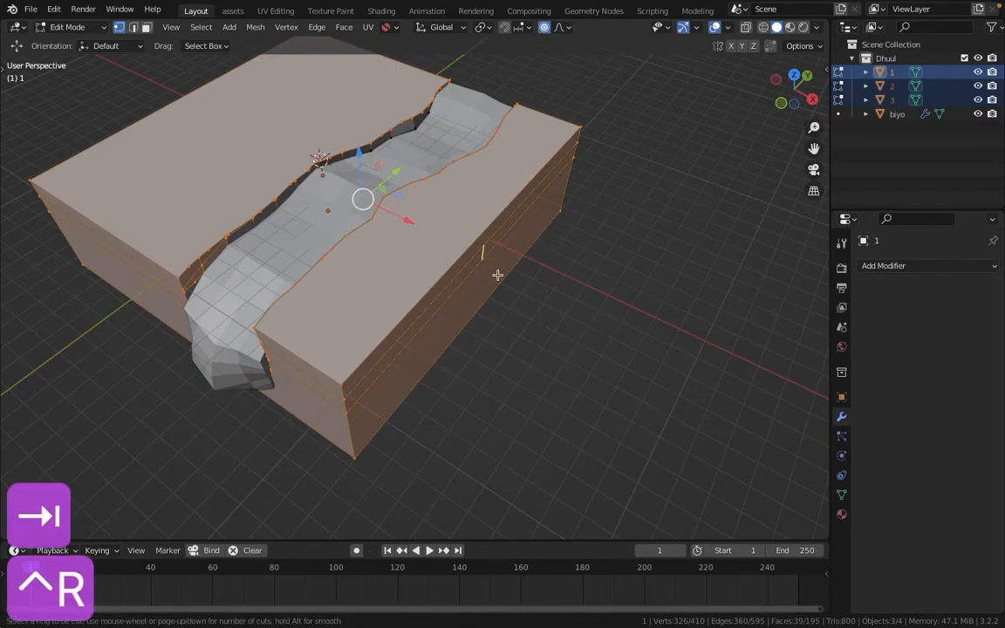
click(510, 310)
click(475, 280)
key(ctrl+r)
click(478, 260)
click(480, 258)
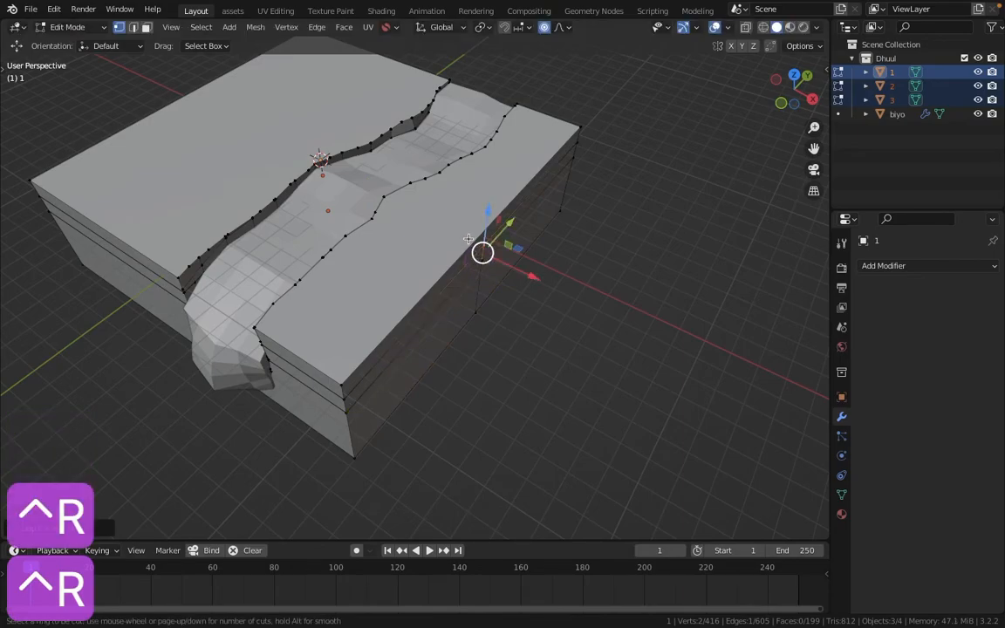
- In wireframe shading, select the middle cut vertices of all three slabs and move them slightly inward along X with proportional editing
drag(477, 207, 545, 368)
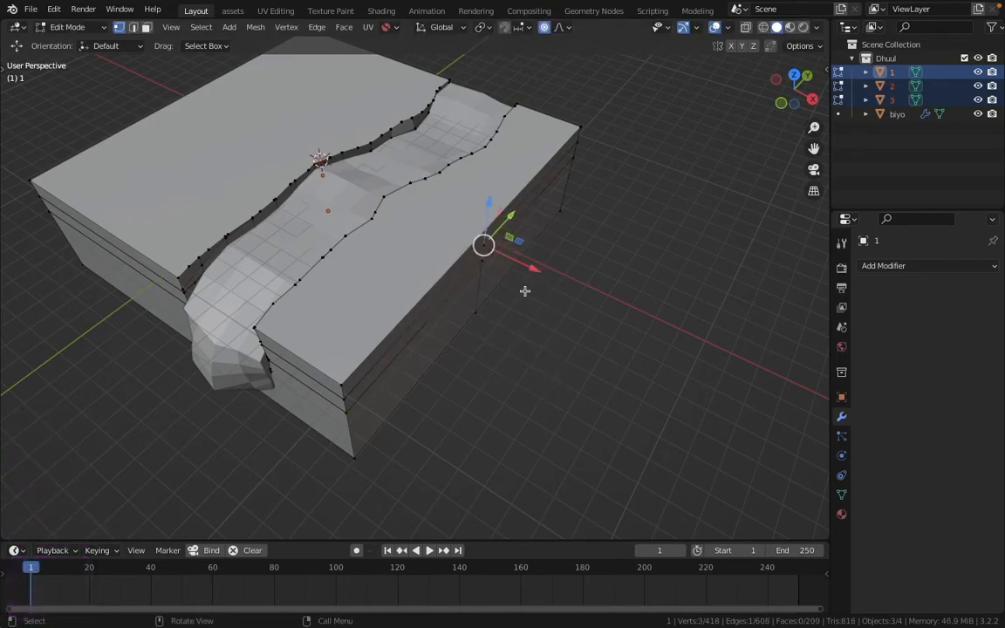
key(c)
click(478, 287)
right_click(478, 287)
click(764, 27)
key(c)
click(503, 291)
click(486, 311)
right_click(505, 345)
key(g)
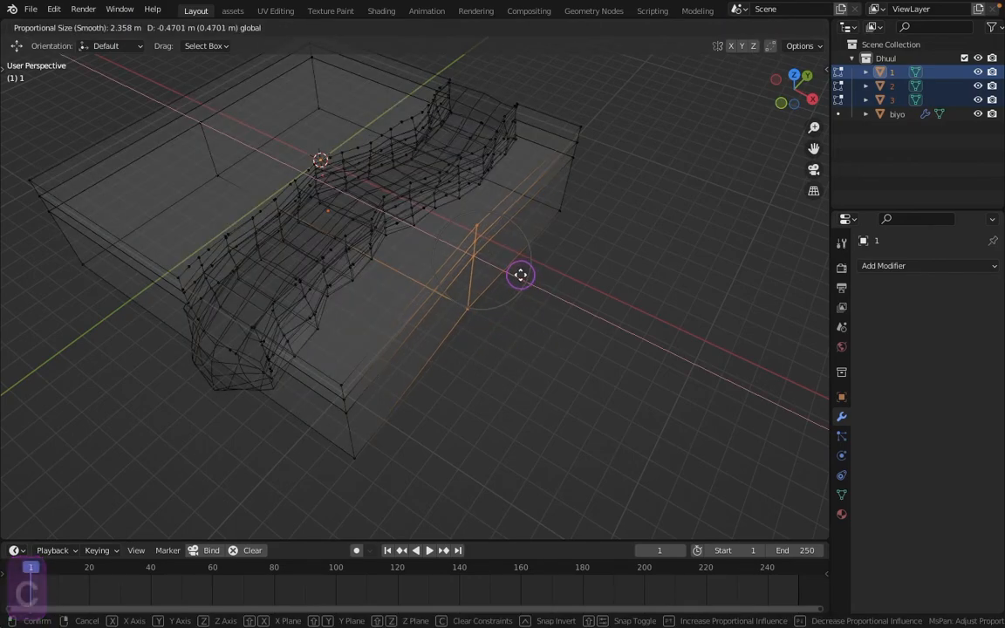
click(522, 279)
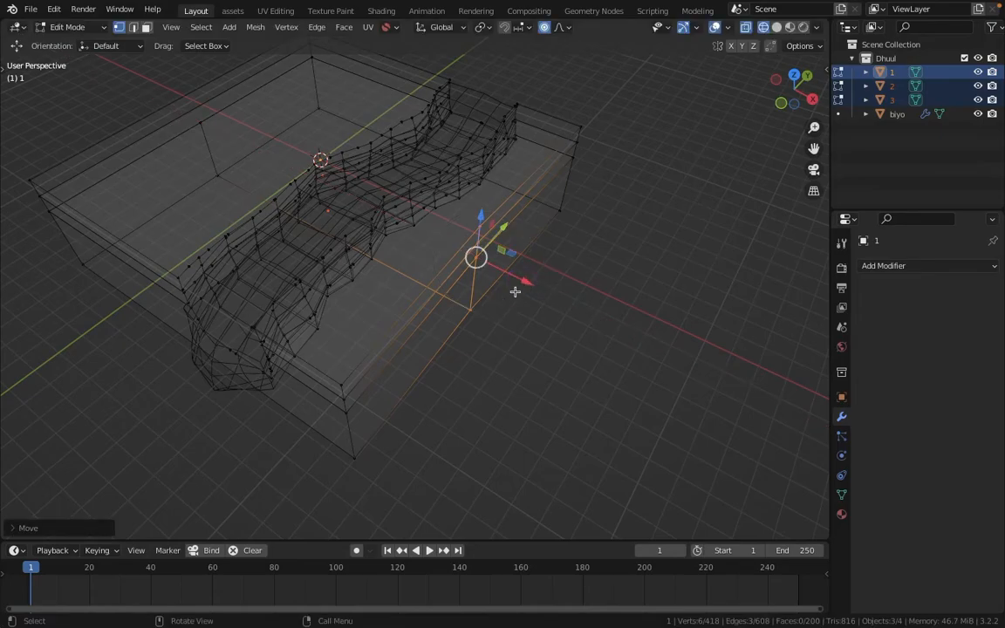
- Add a vertical loop cut to each slab on the positive X side, between the middle cut and the positive Y end
key(ctrl+r)
click(550, 212)
key(ctrl+r)
click(539, 185)
click(539, 184)
key(ctrl+r)
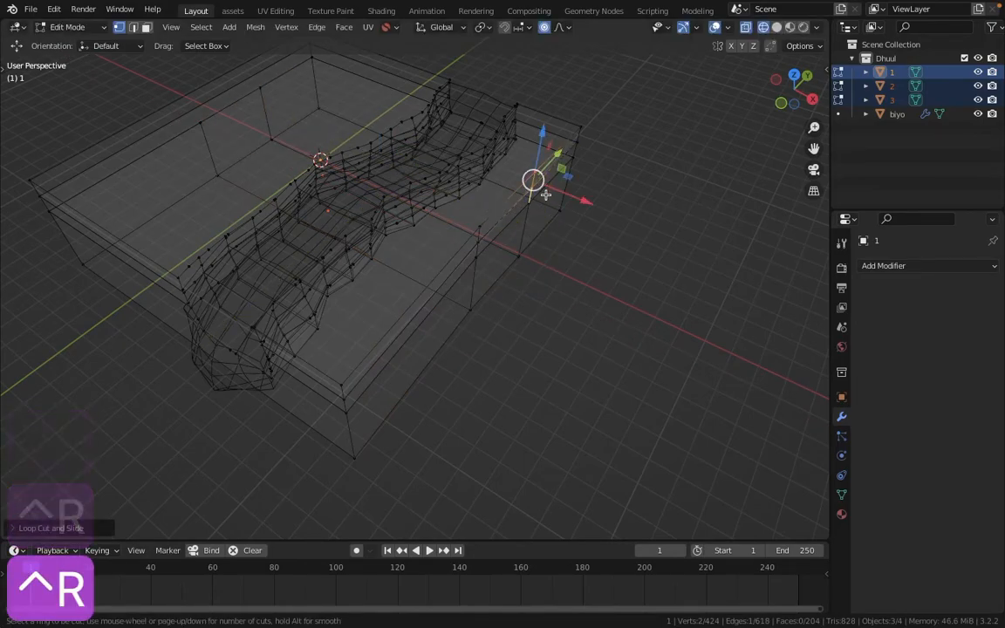
click(545, 194)
click(539, 191)
- Select the new cut's vertices near the positive Y end and move them outward along X by about 0.5 m
drag(524, 160, 536, 303)
key(x)
key(Escape)
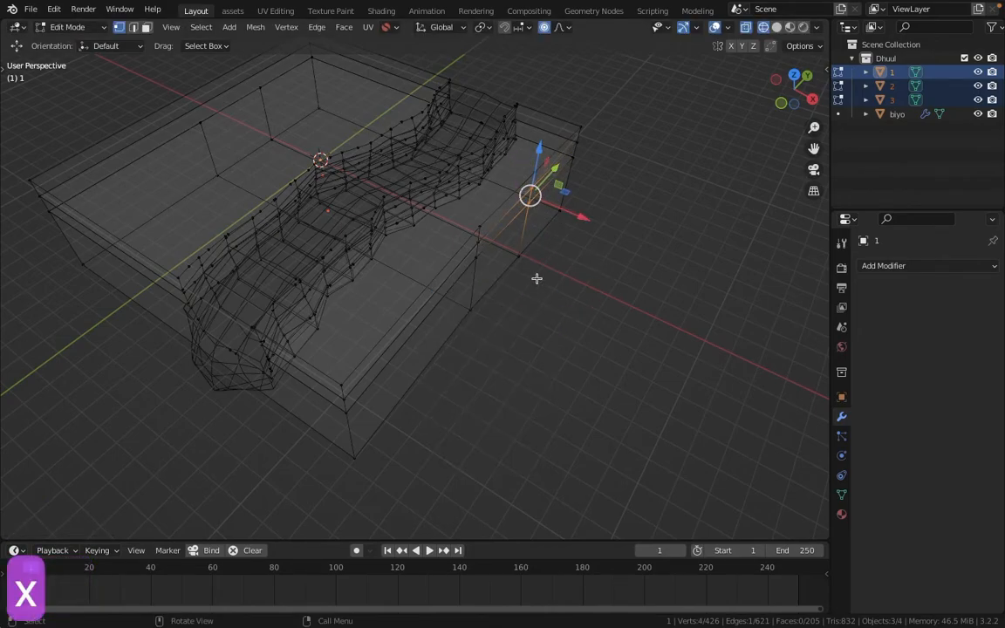
click(531, 271)
key(g)
key(x)
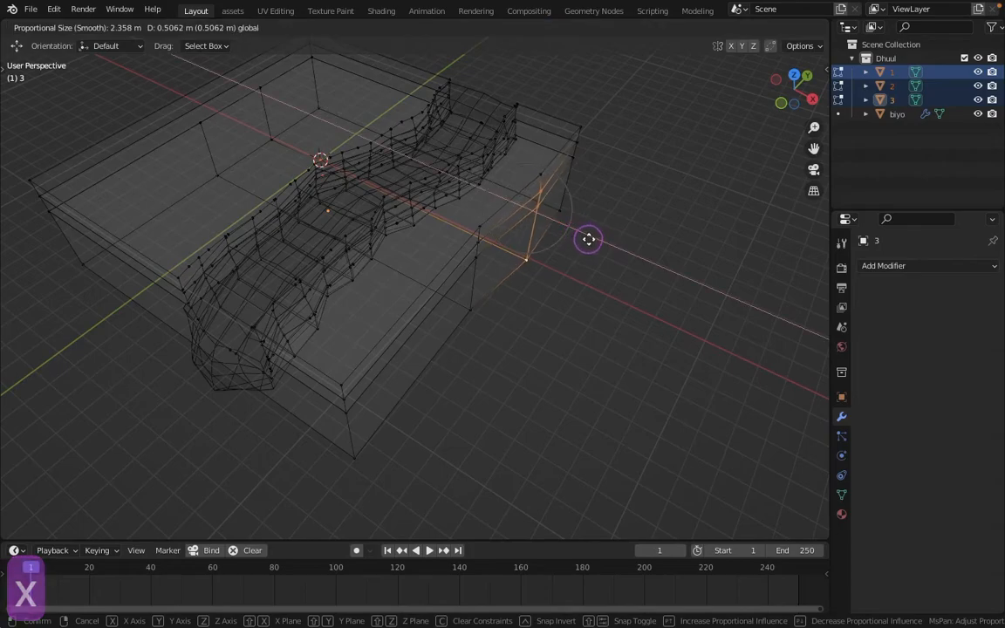
click(588, 239)
- Add a vertical loop cut to each slab on the positive X side, between the middle cut and the negative Y end
key(ctrl+r)
click(434, 326)
click(435, 334)
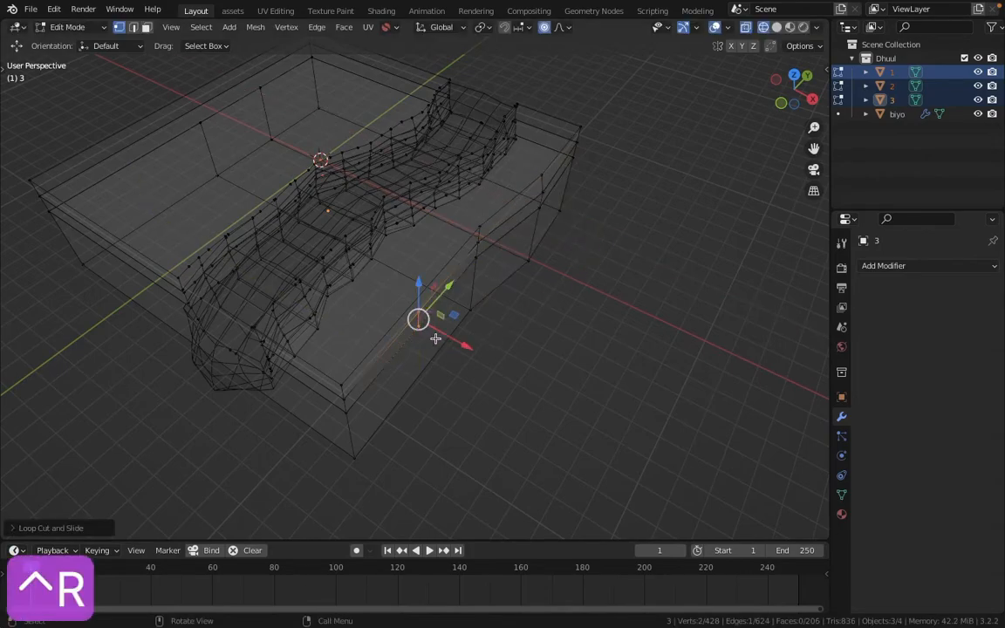
key(ctrl+r)
click(429, 335)
click(421, 320)
key(ctrl+r)
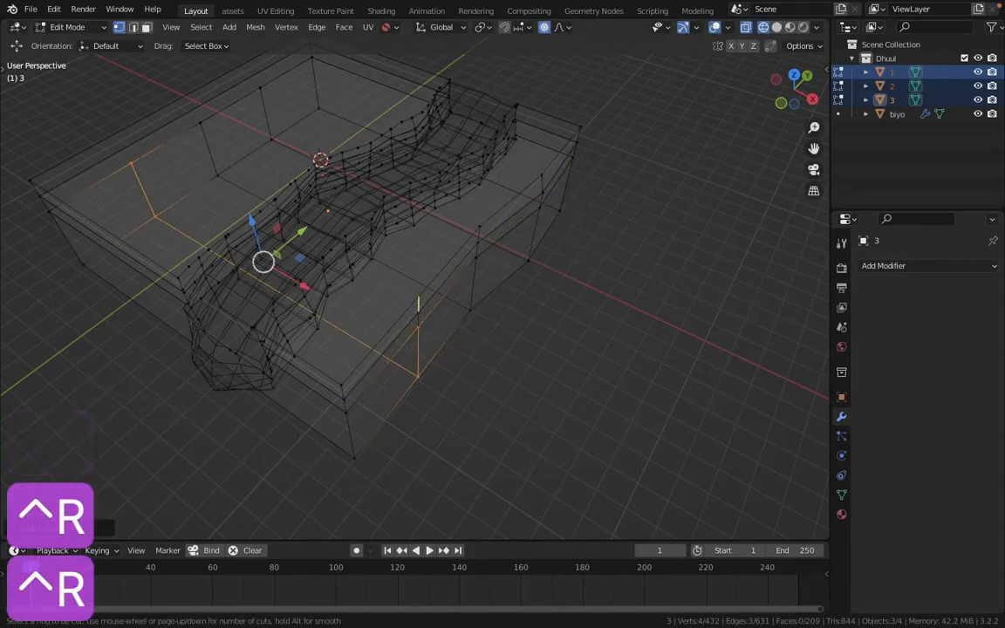
click(425, 319)
click(427, 324)
- Select the new cut's vertices near the negative Y end and move them slightly outward with proportional editing
drag(395, 274, 448, 425)
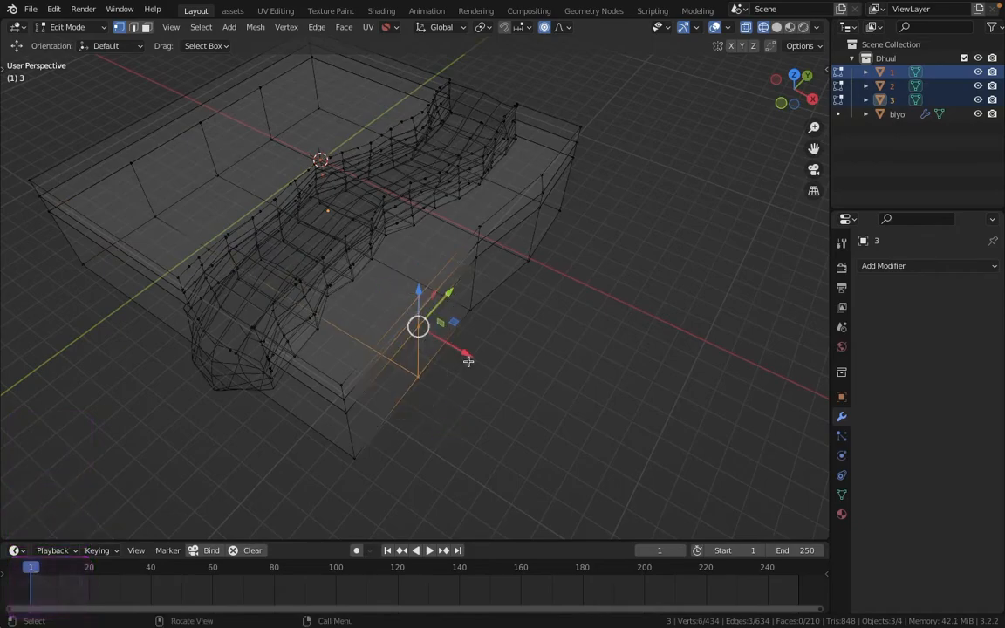
key(g)
click(478, 365)
- Add vertical loop cuts to slabs 1 and 2 on the negative X side, in line with slab 3's cuts, undoing a misplaced one
middle_drag(327, 278, 488, 351)
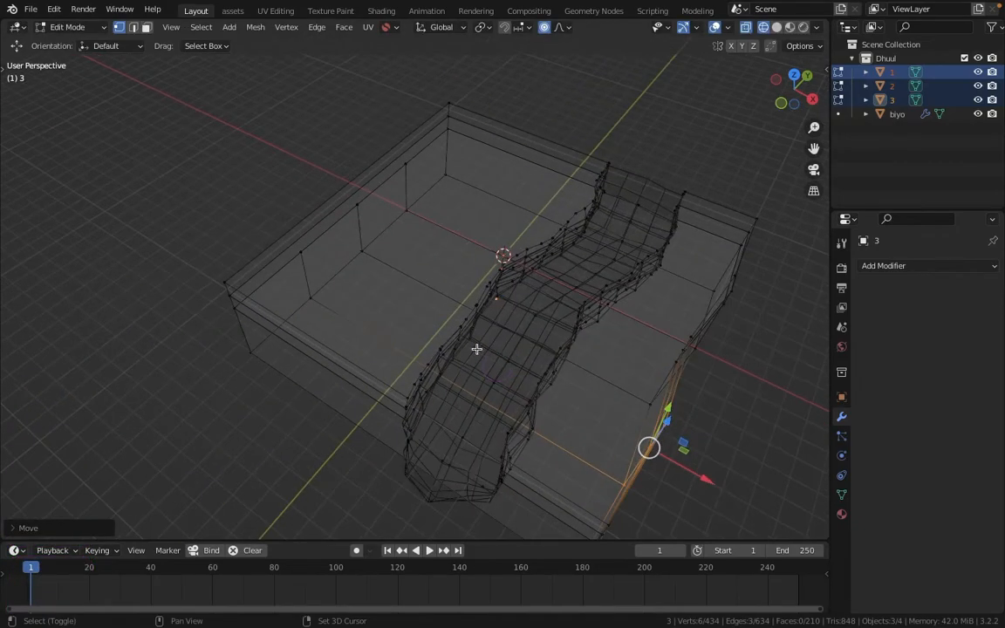
key(ctrl+r)
click(294, 244)
click(294, 244)
key(ctrl+r)
key(ctrl+r)
click(513, 320)
click(513, 321)
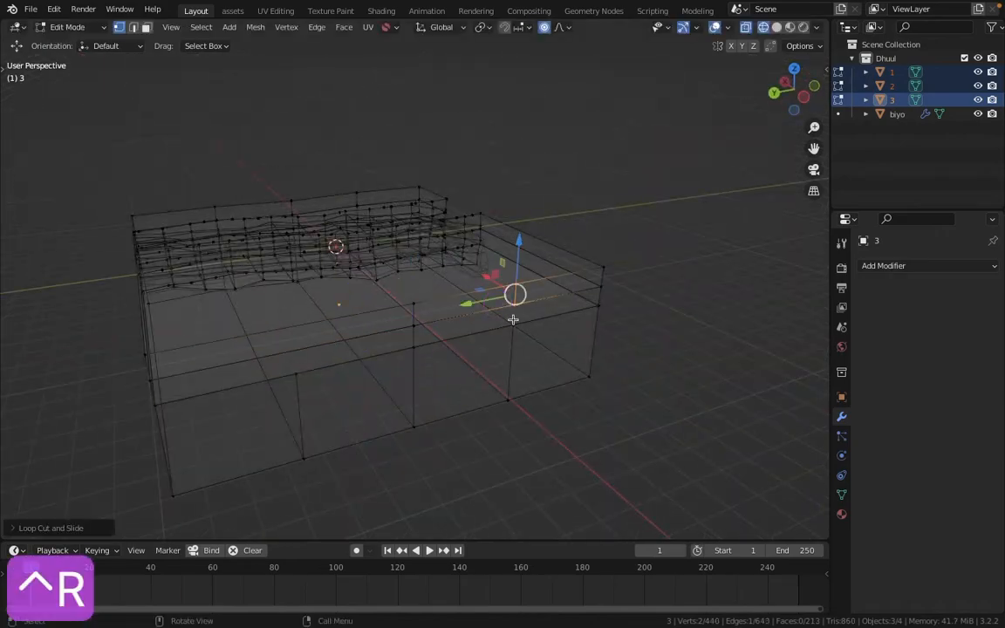
key(super+z)
key(ctrl+r)
key(ctrl+r)
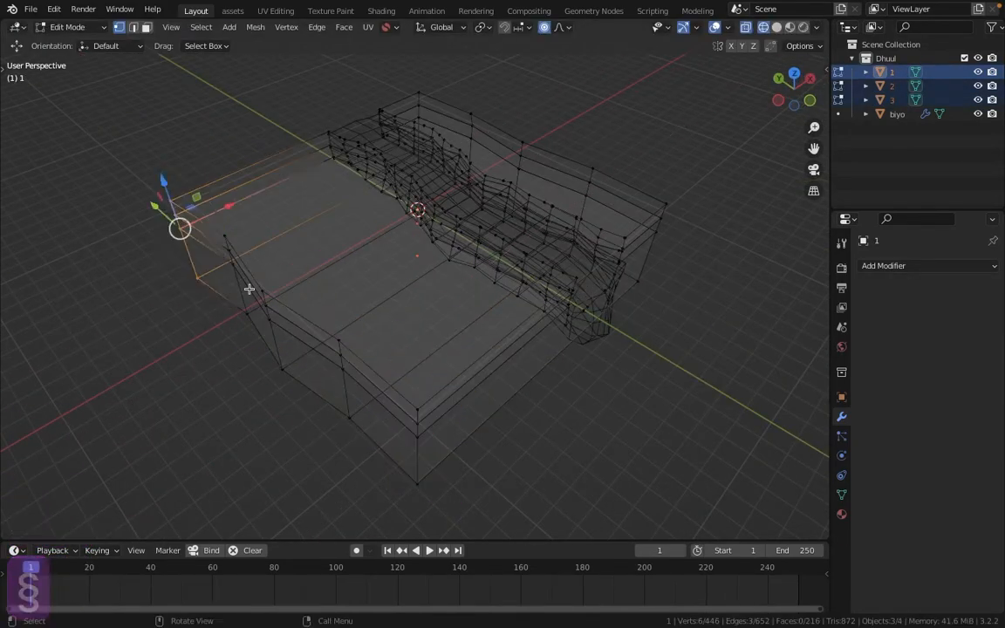
- Leave Edit Mode on the slabs and switch to the Shading workspace
middle_drag(249, 289, 709, 397)
key(Tab)
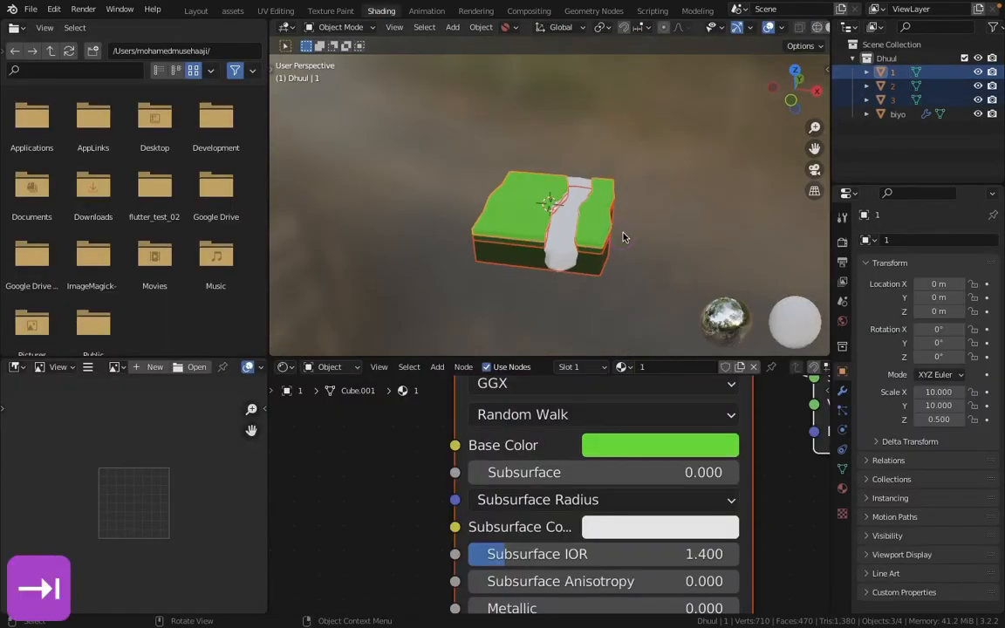
scroll(623, 237, up, 5)
middle_drag(620, 220, 502, 267)
- Give the biyo water object a new material and name it biyo
click(559, 280)
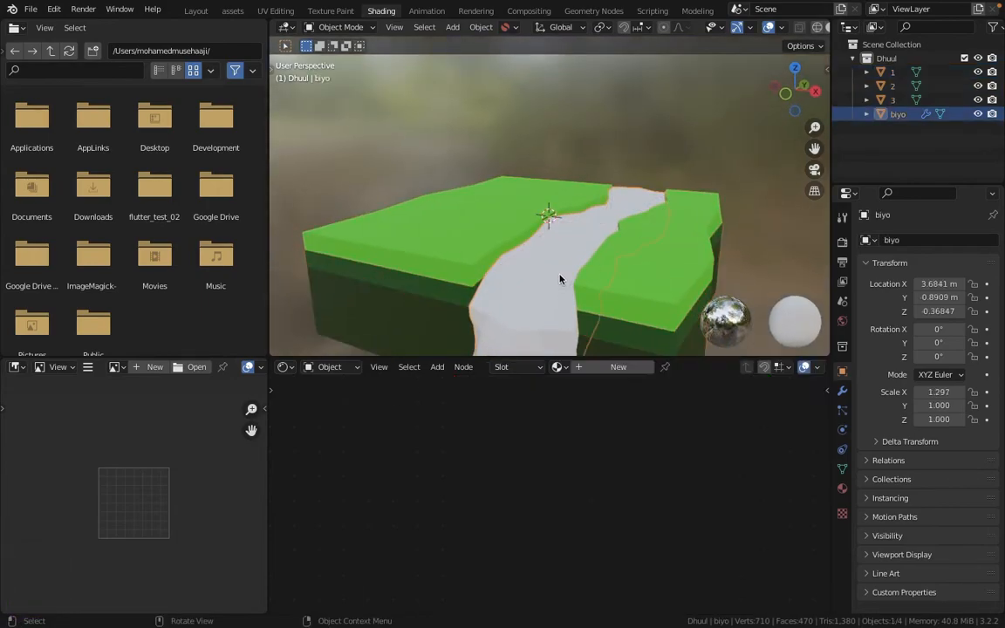
scroll(560, 279, down, 3)
middle_drag(556, 247, 610, 218)
scroll(521, 225, up, 5)
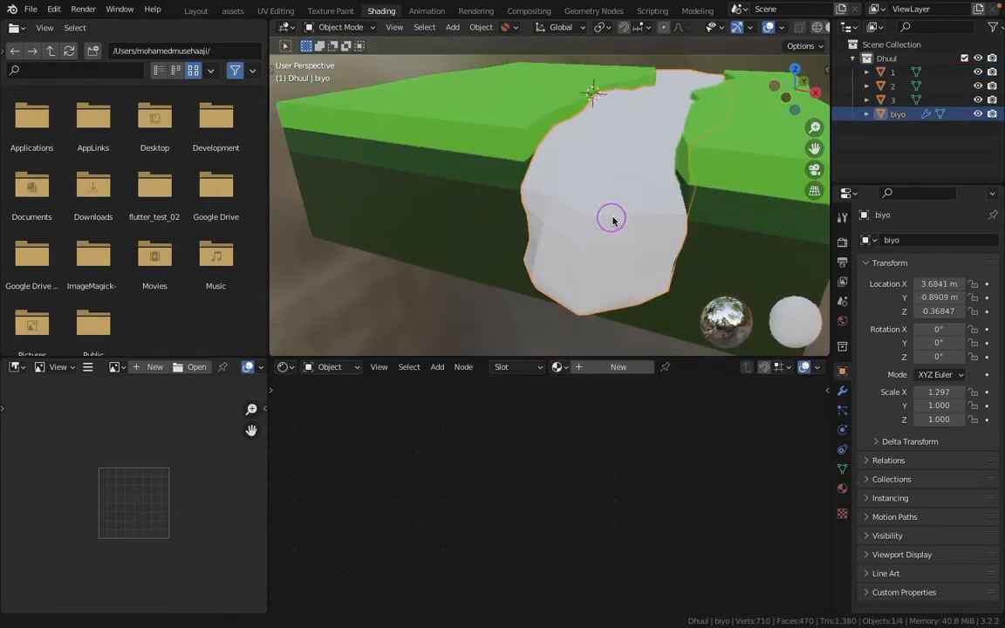
click(619, 367)
double_click(674, 365)
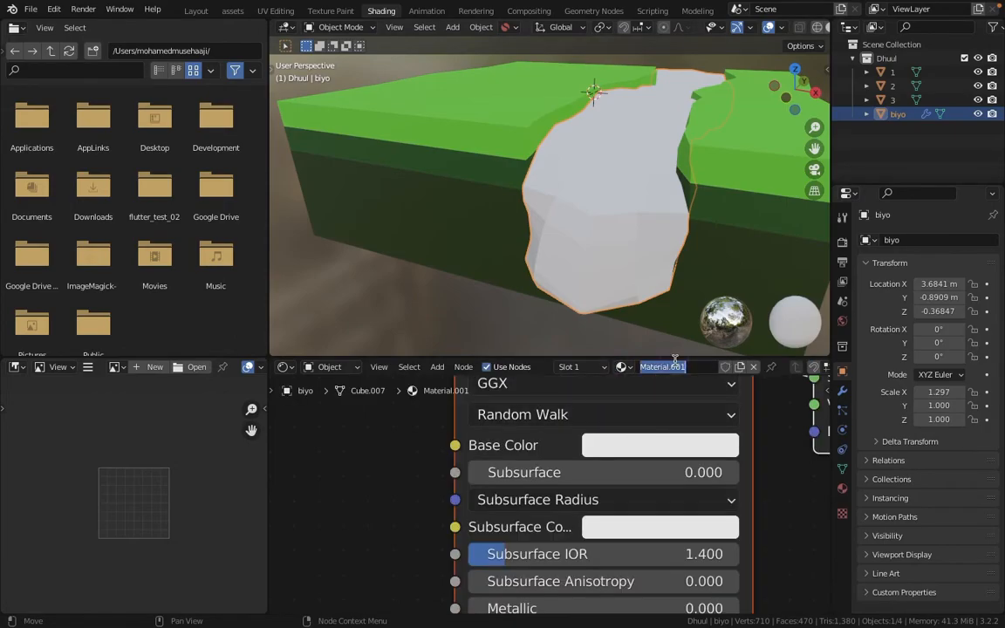
text(biyo)
key(Return)
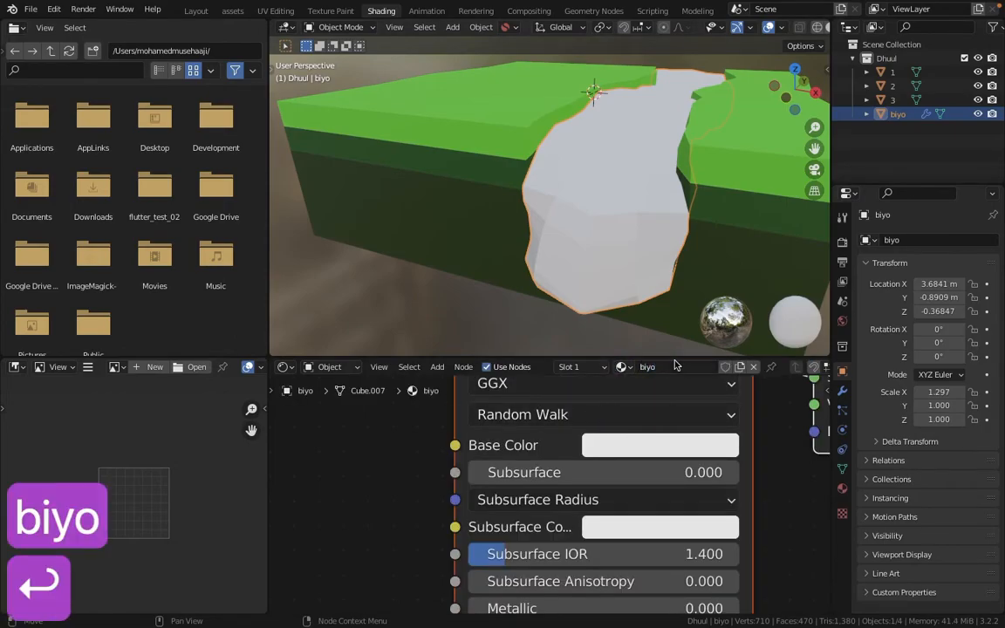
- Try several blue tones, including a saturated and a lighter one, as the water material's Base Color
click(656, 443)
mouse_move(735, 134)
mouse_down()
mouse_move(726, 110)
mouse_move(741, 108)
mouse_up()
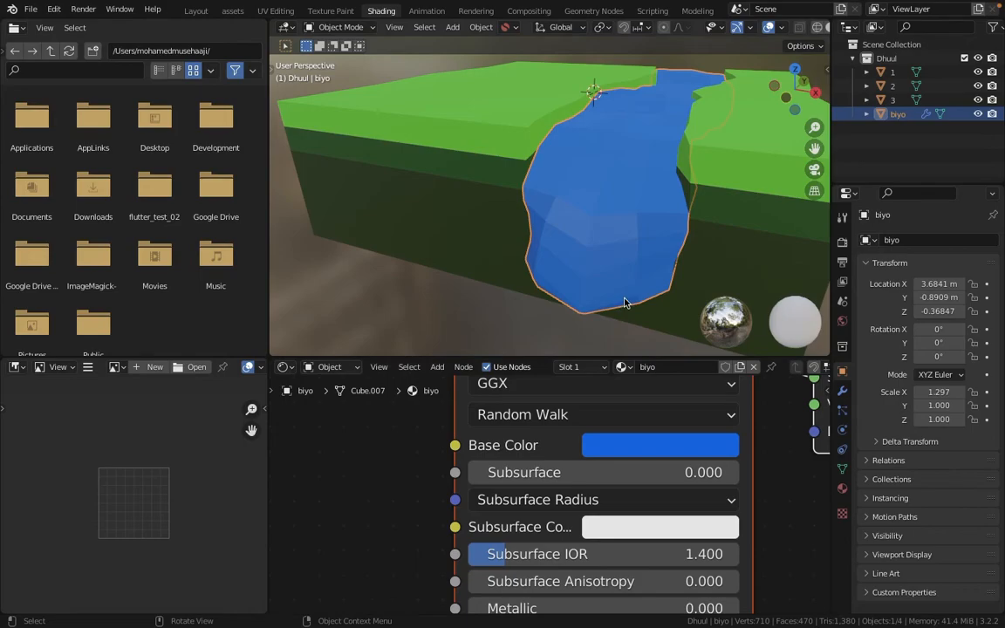
click(658, 446)
drag(736, 116, 743, 105)
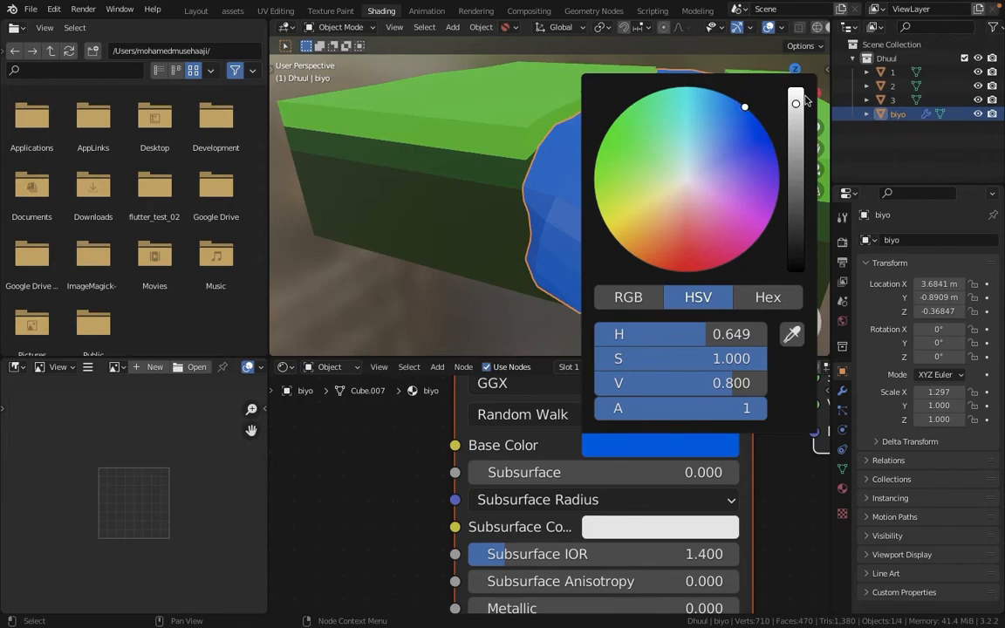
mouse_move(796, 104)
mouse_down()
mouse_move(796, 90)
mouse_move(714, 121)
mouse_move(754, 113)
mouse_up()
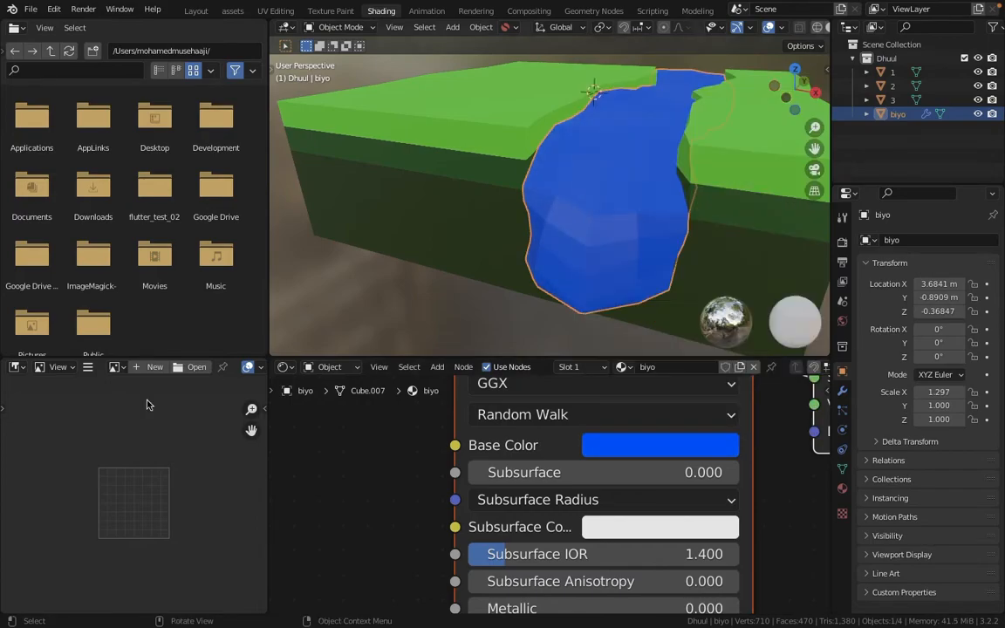
click(660, 445)
drag(657, 169, 725, 106)
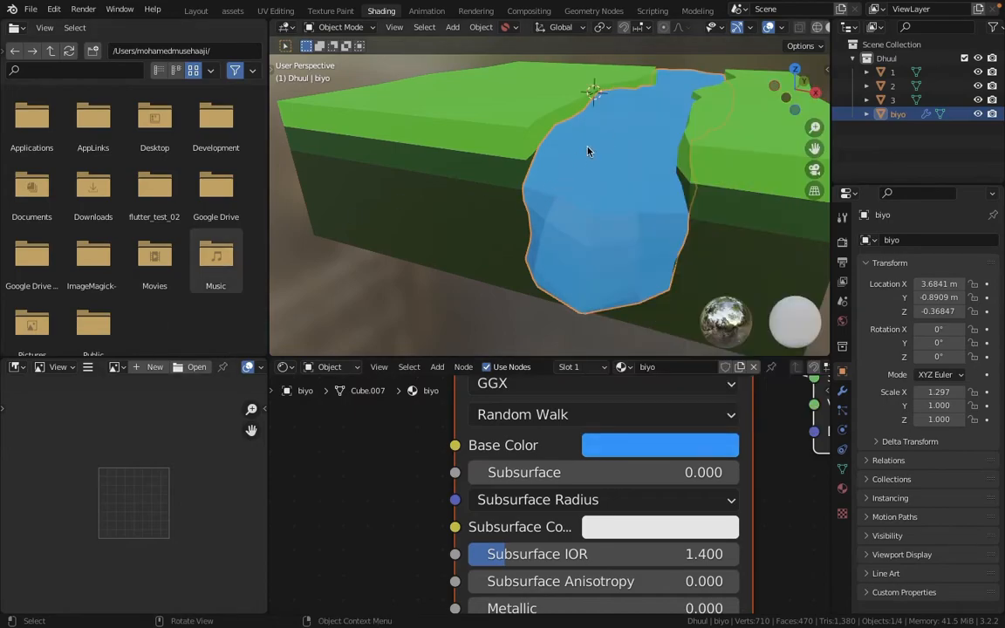
- Set the water material's Base Color to a deep blue with hue 0.655, saturation 1.000 and value 0.998
click(677, 439)
click(642, 452)
mouse_move(713, 144)
mouse_down()
mouse_move(740, 89)
mouse_move(771, 88)
mouse_up()
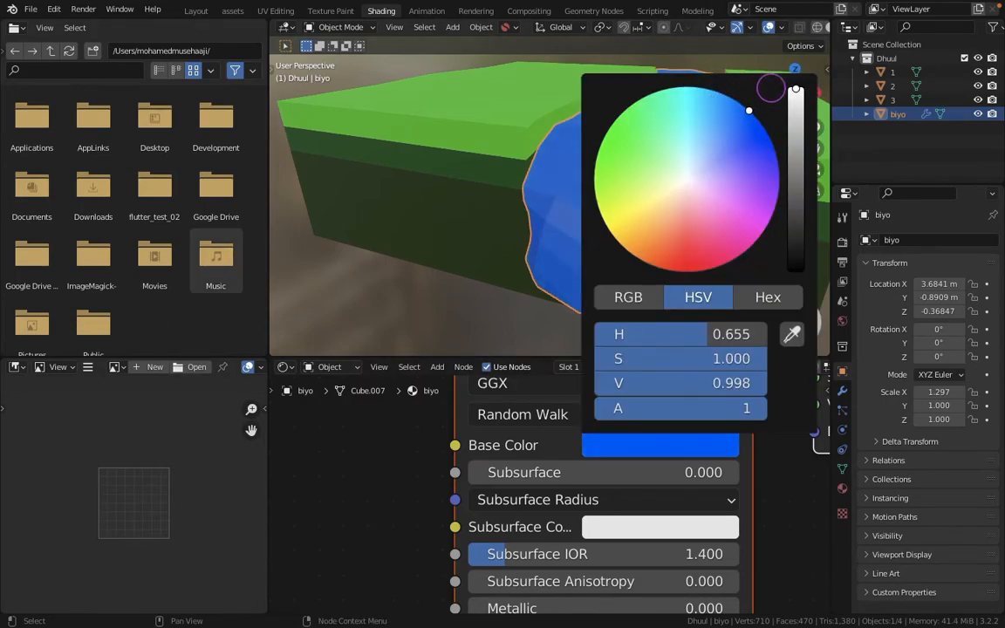
- Set the scene's Color Management View Transform to Standard
middle_drag(535, 111, 848, 251)
click(843, 242)
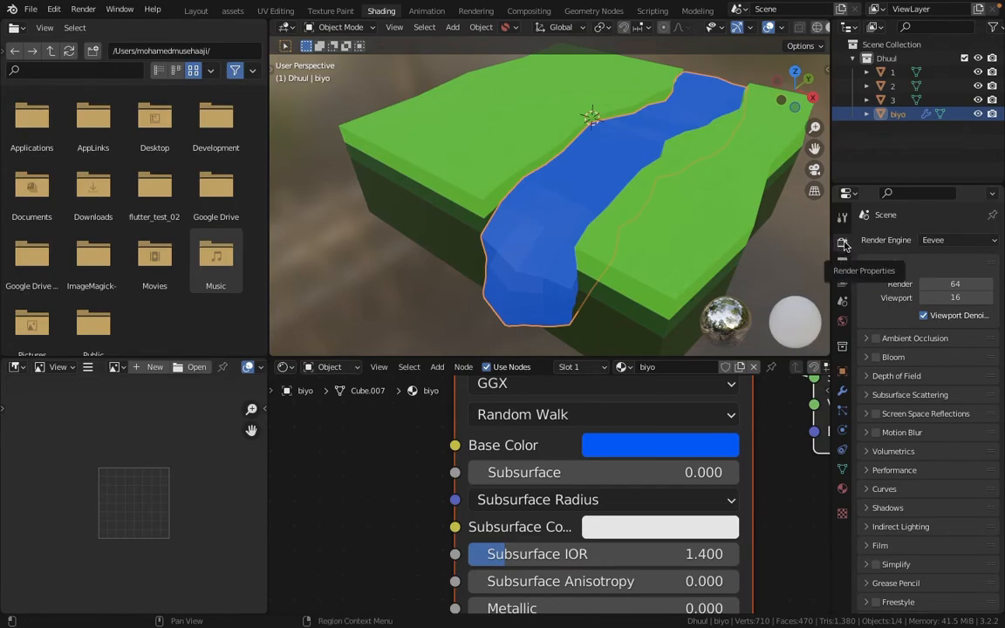
scroll(925, 418, down, 1)
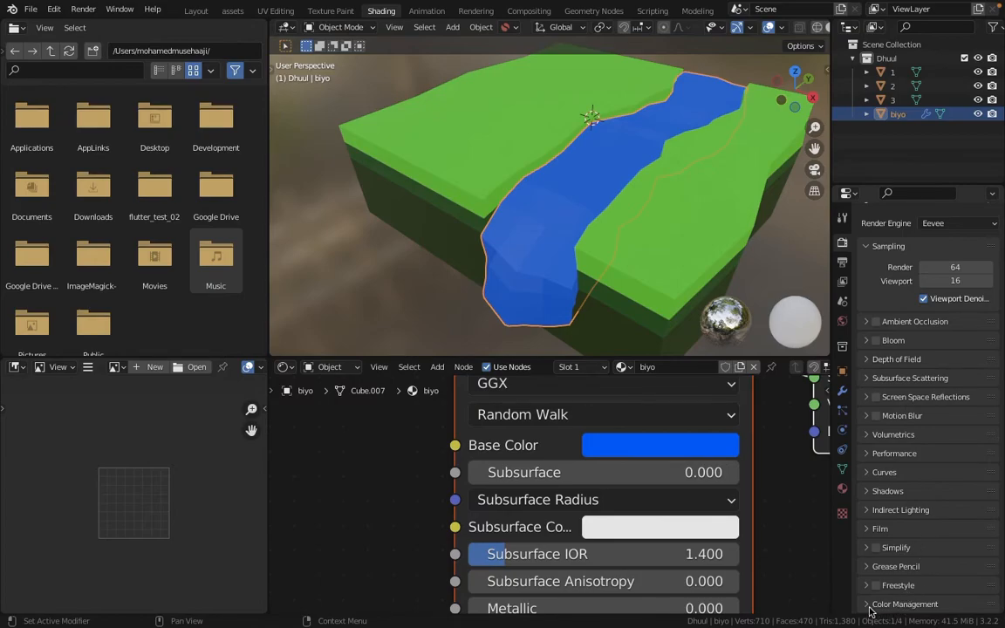
click(868, 604)
scroll(879, 583, down, 4)
click(940, 517)
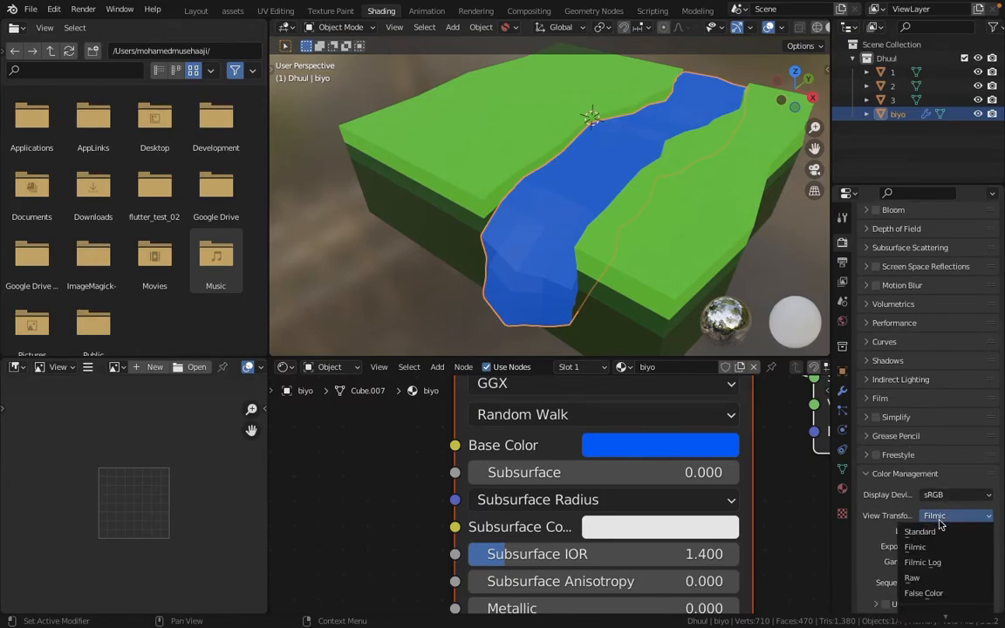
click(921, 532)
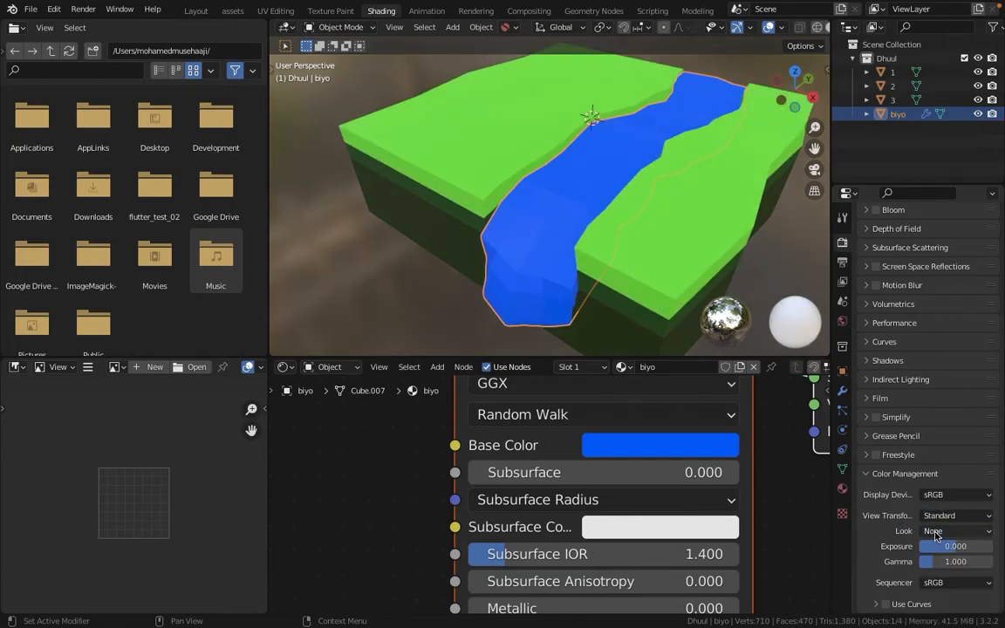
- Switch the View Transform to Filmic and back to Standard to compare the colours
click(939, 516)
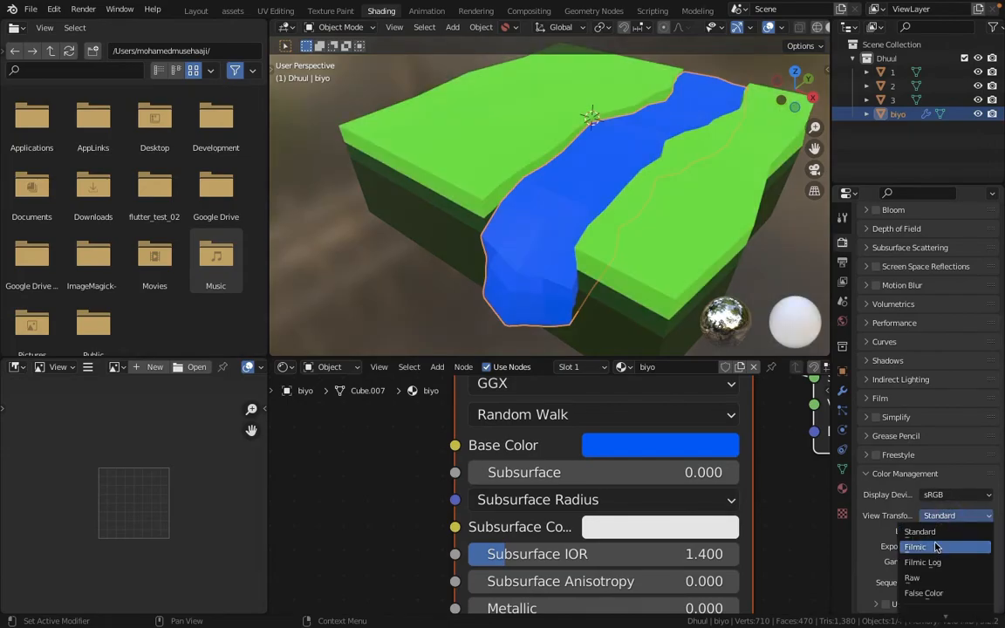
click(929, 546)
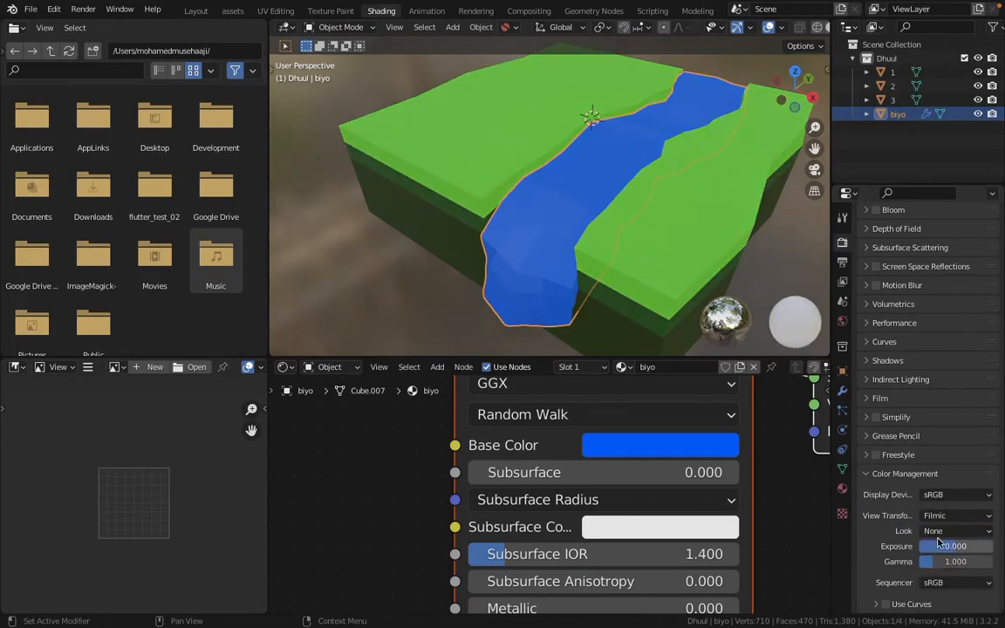
click(953, 520)
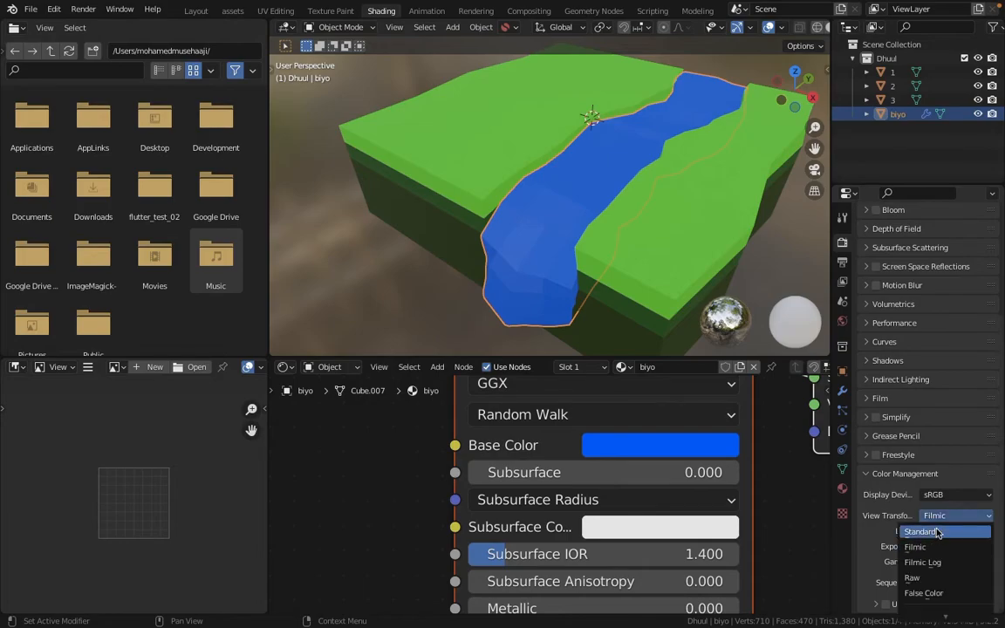
click(936, 531)
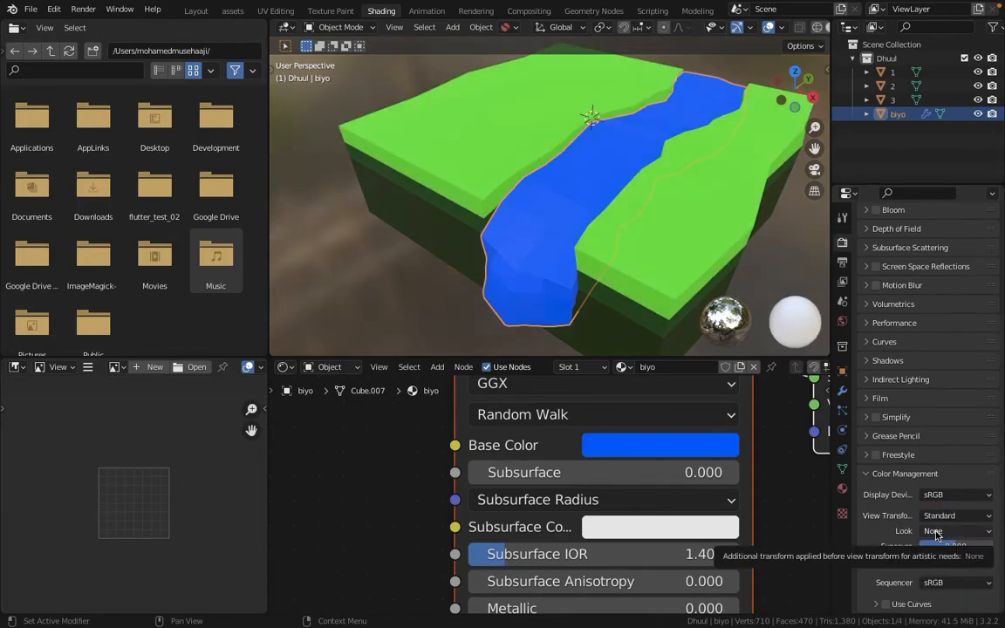
- Compare the Very High Contrast and Very Low Contrast looks, and set the Color Management Look to Medium Contrast
click(950, 532)
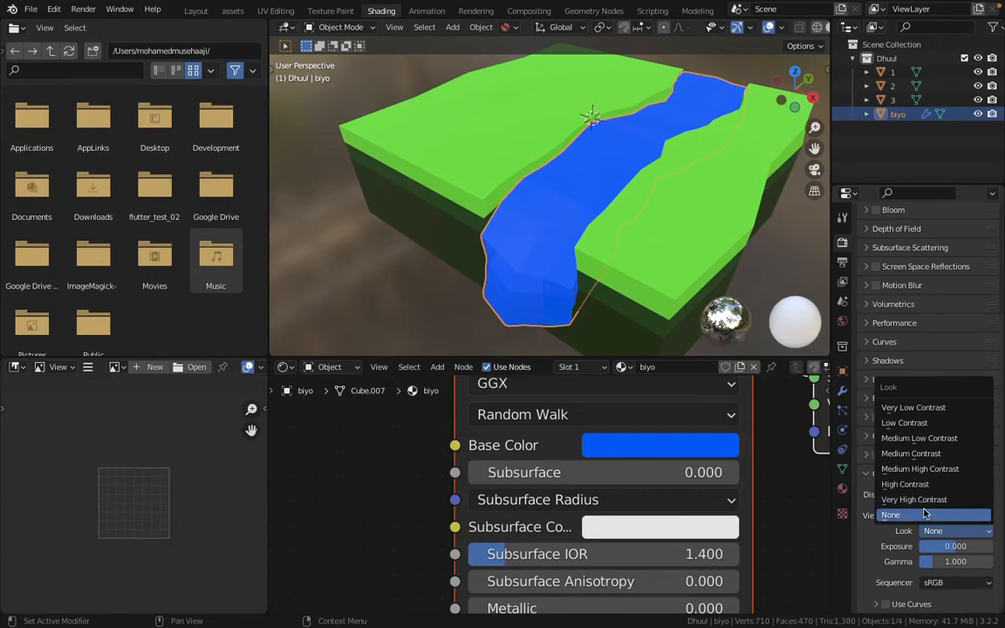
click(927, 501)
click(960, 530)
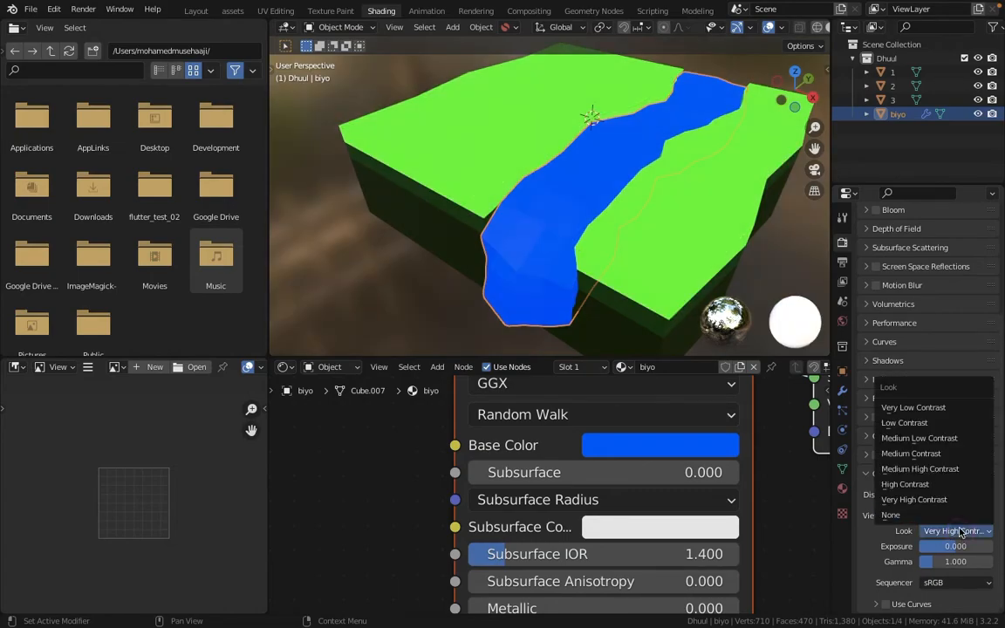
click(934, 408)
click(951, 531)
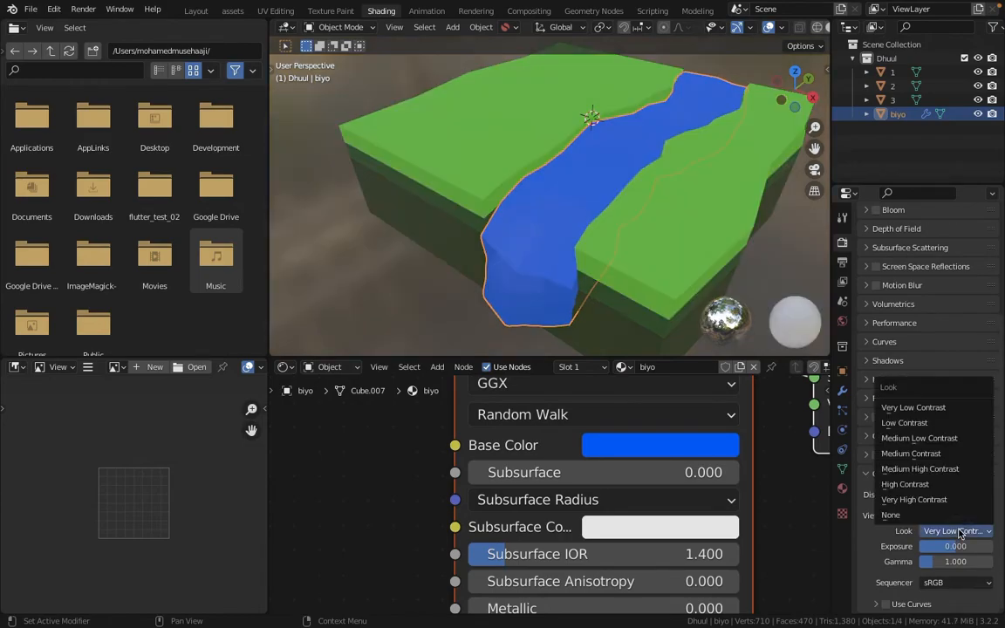
click(891, 515)
click(951, 531)
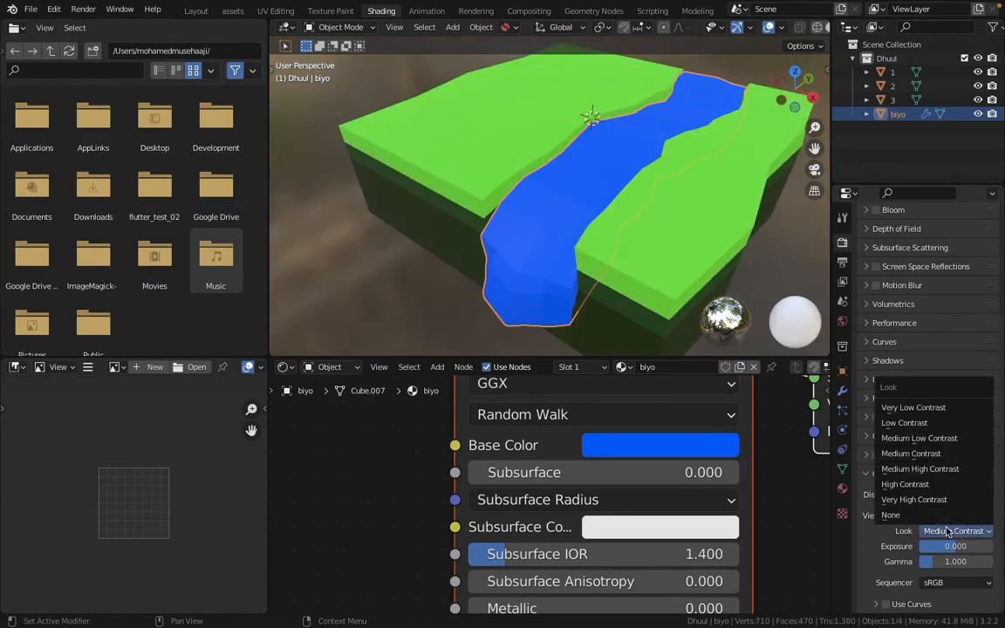
click(946, 469)
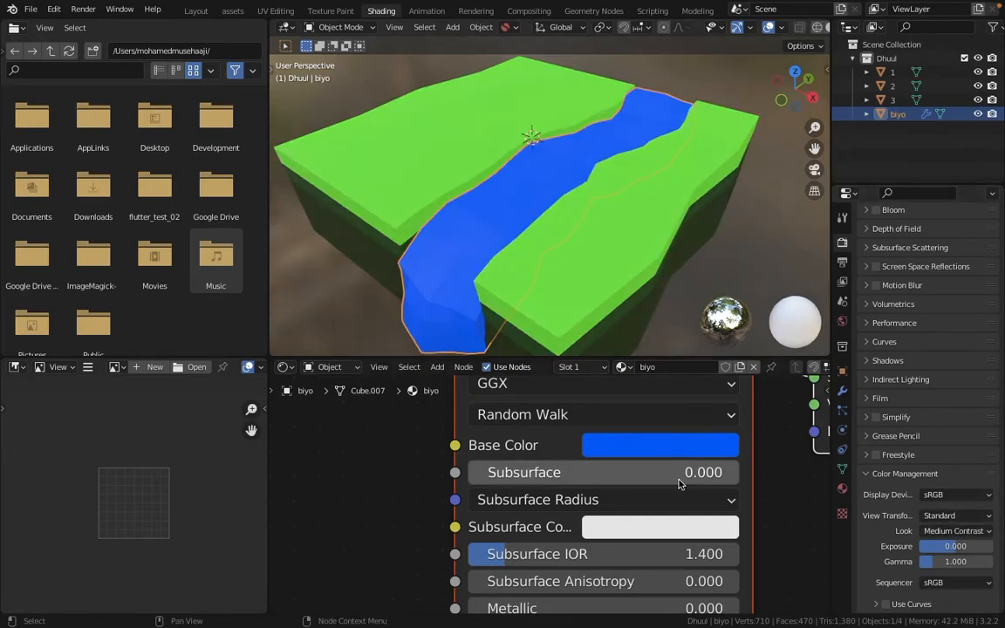
- Examine the coloured river from several angles along with its material nodes
scroll(690, 471, down, 2)
middle_drag(541, 162, 600, 164)
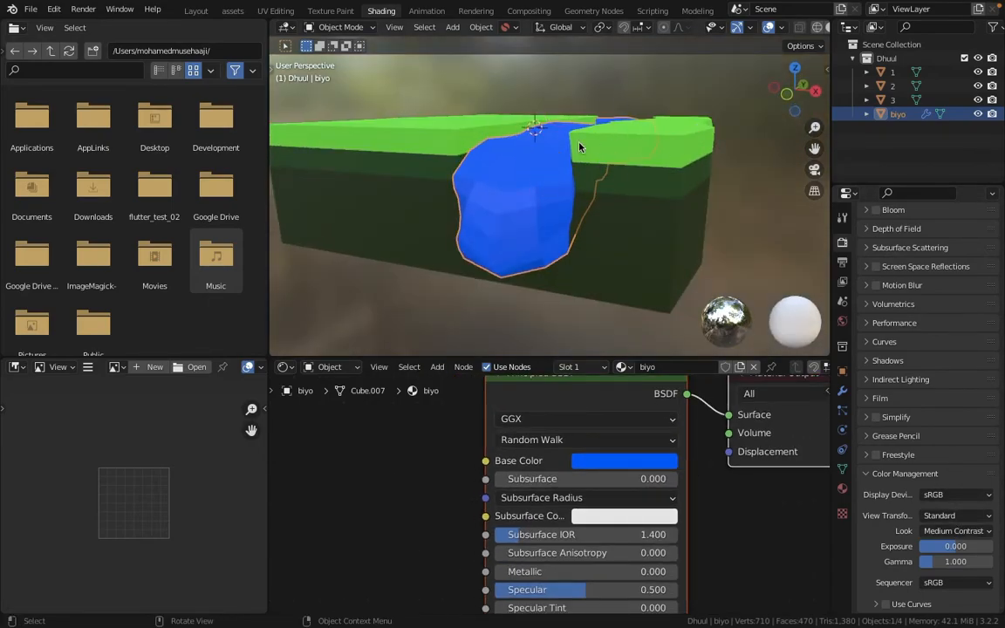
scroll(733, 559, down, 1)
middle_drag(741, 537, 739, 560)
middle_drag(685, 450, 689, 497)
drag(634, 466, 327, 509)
middle_drag(545, 189, 500, 146)
scroll(500, 146, down, 5)
- Switch to the Layout workspace and play the timeline to check the water for motion, stopping at frame 101
click(196, 10)
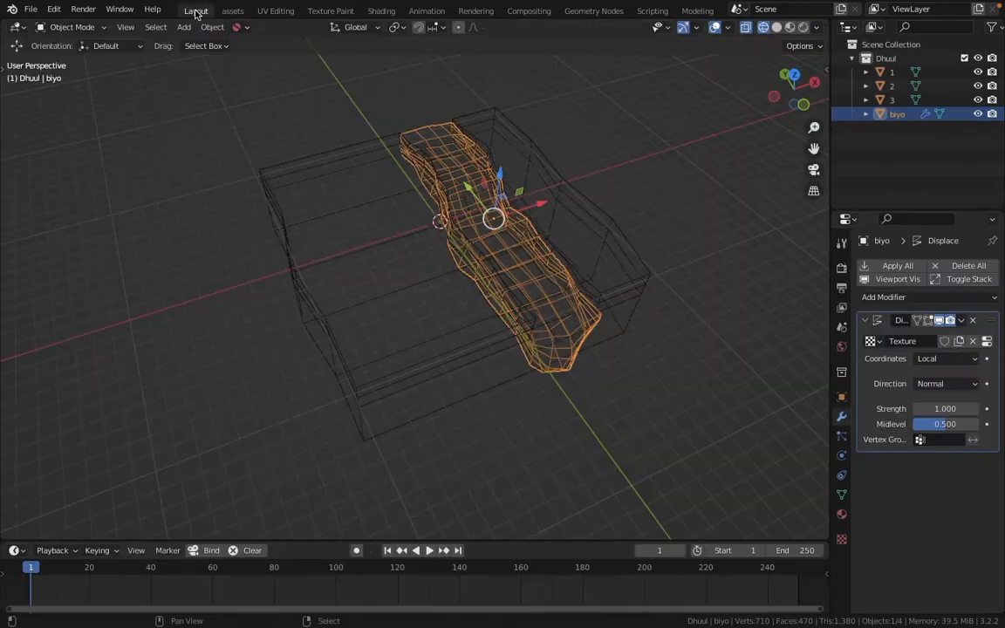
mouse_move(520, 279)
middle_down()
mouse_move(509, 236)
mouse_move(474, 364)
middle_up()
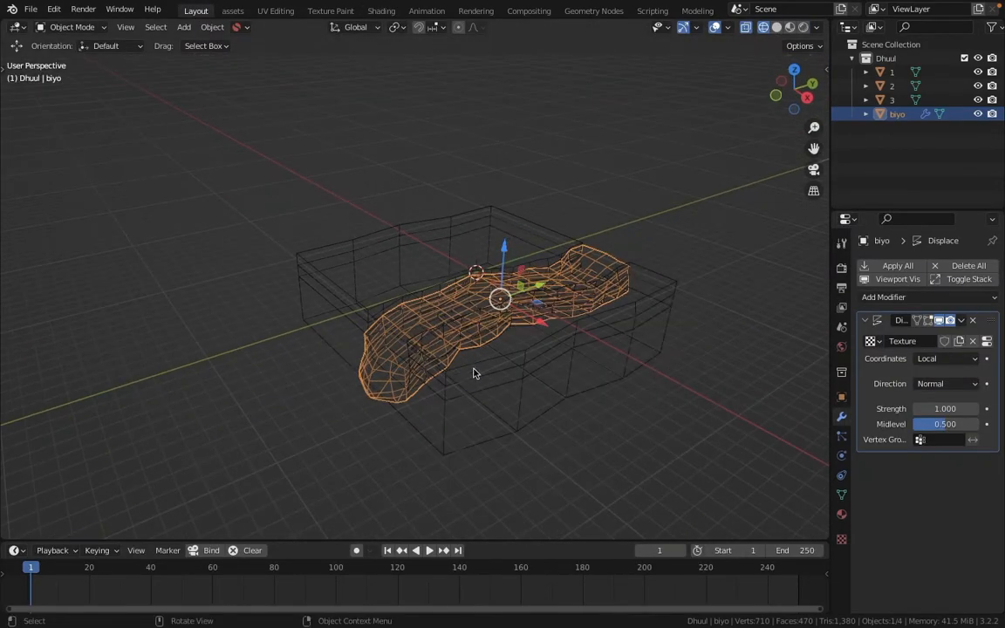
key(space)
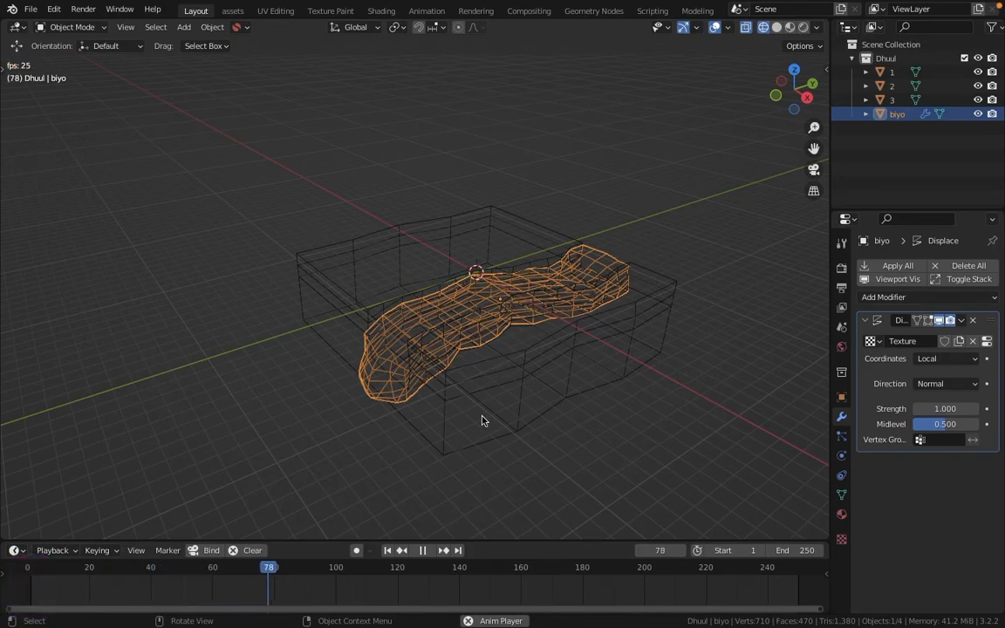
key(space)
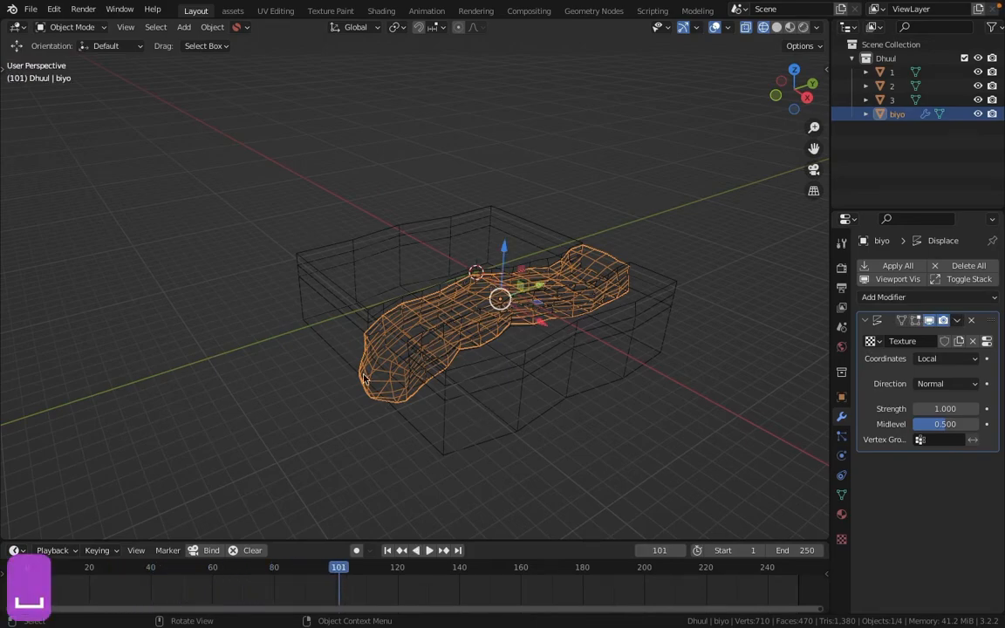
- Switch the viewport to solid shading and place the 3D cursor on the river surface near its positive Y end
key(z)
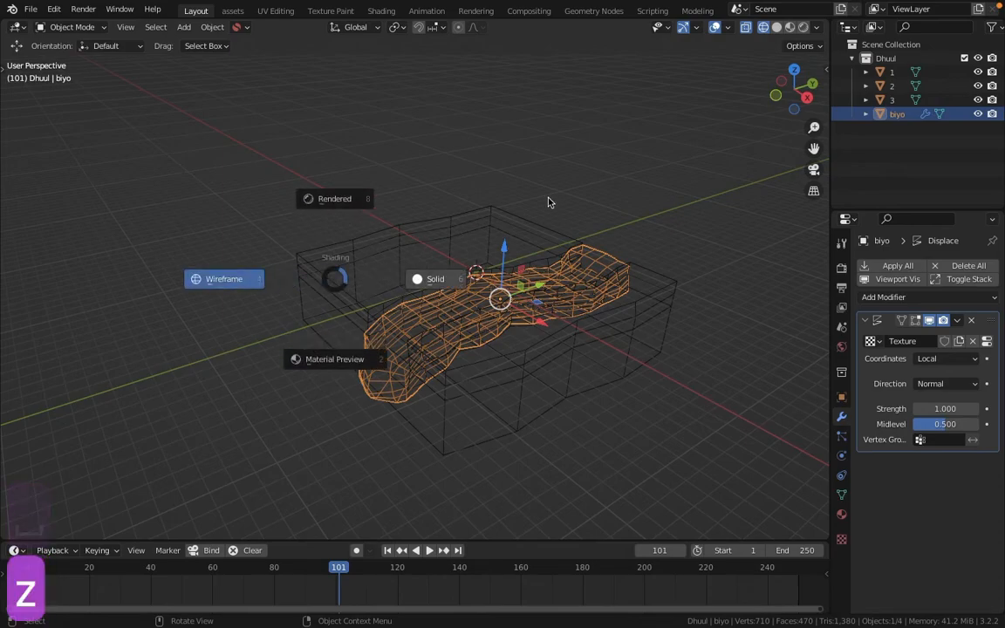
click(530, 294)
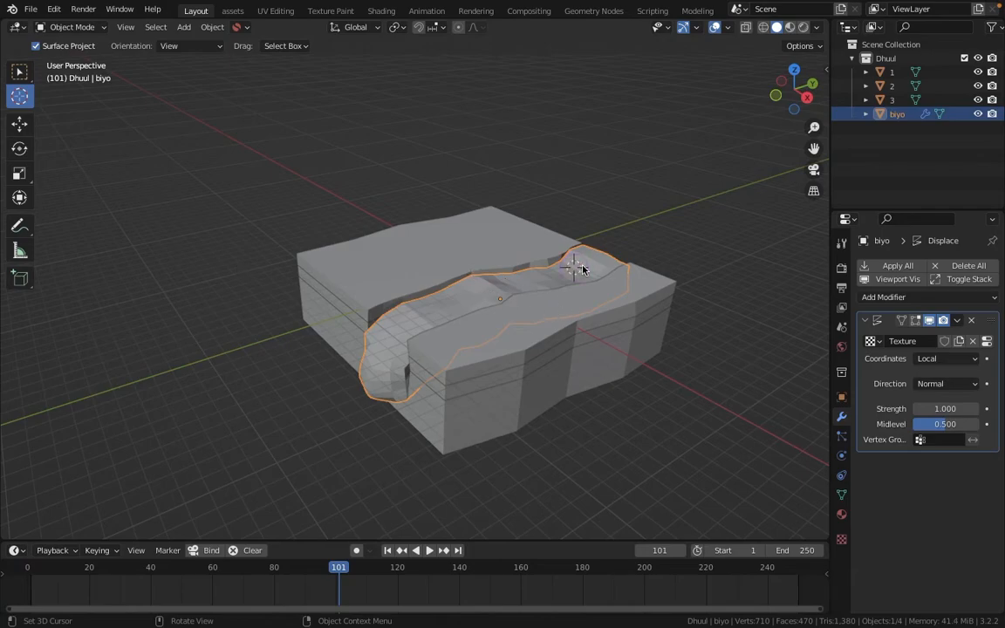
click(18, 73)
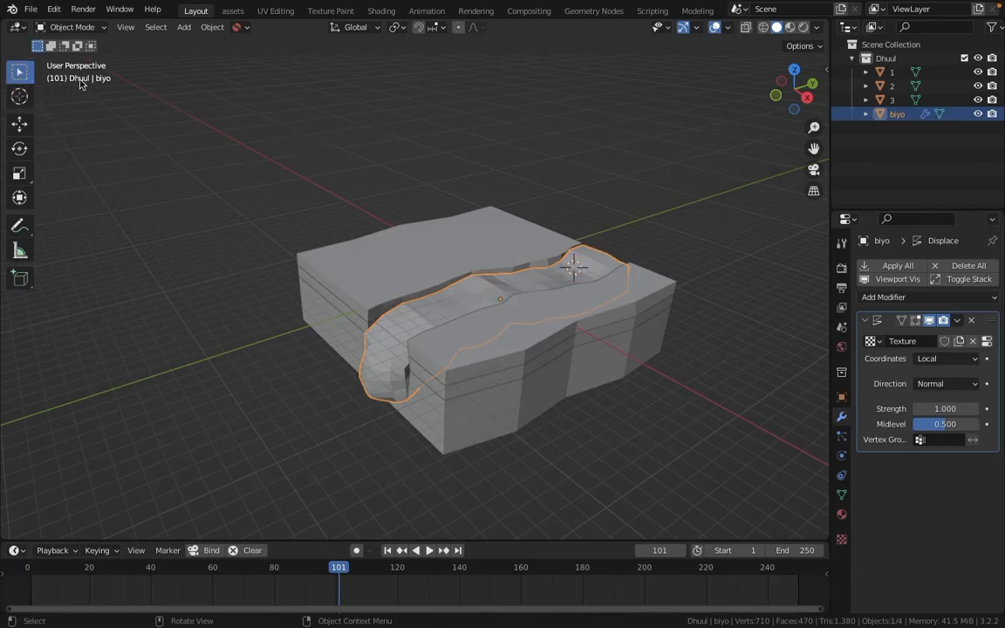
- Add a Plain Axes empty at the 3D cursor on the river
click(186, 27)
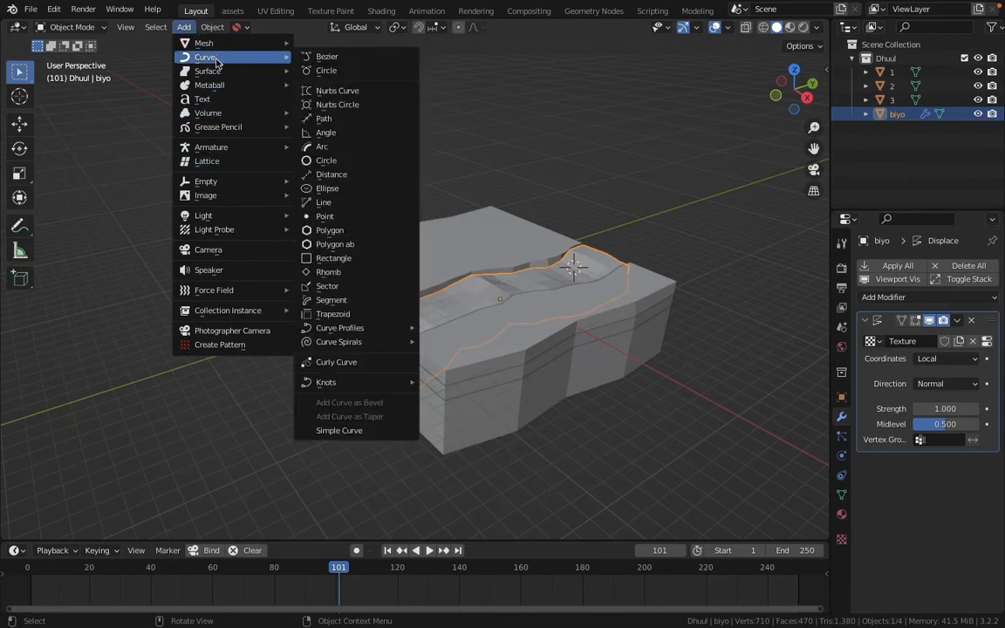
mouse_move(223, 182)
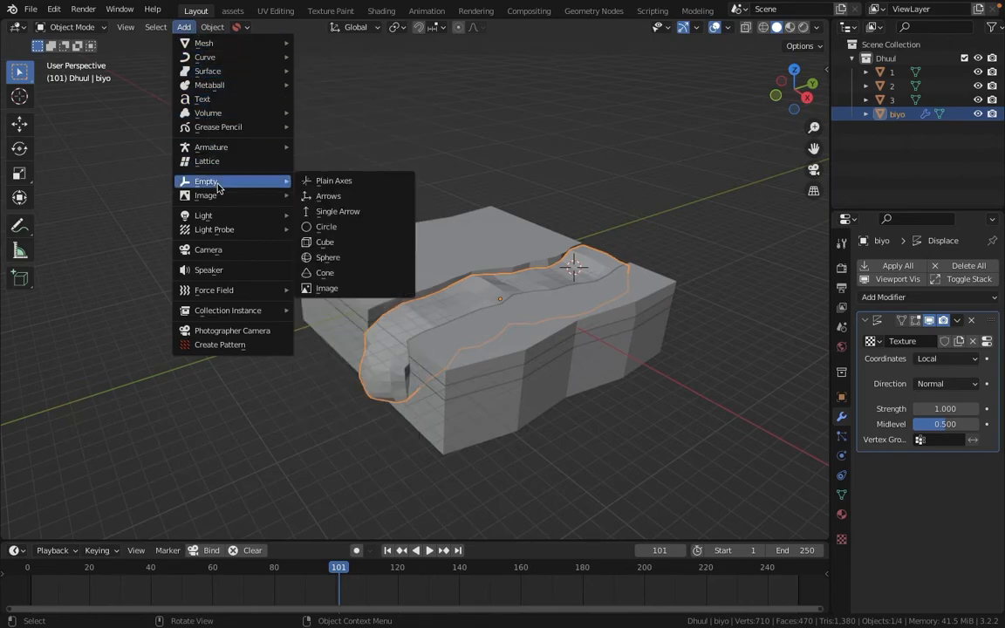
click(328, 183)
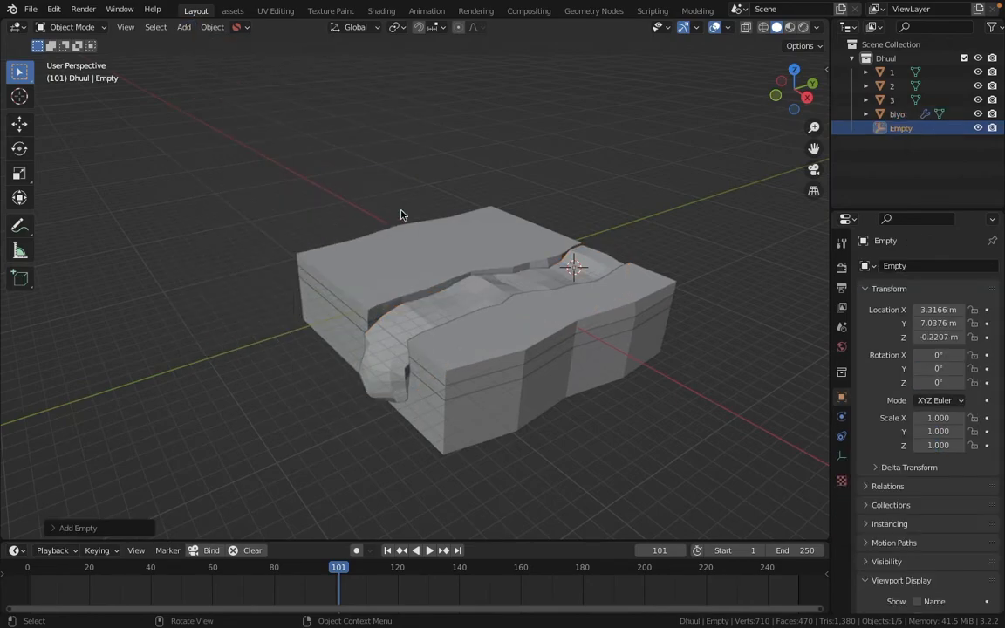
- Move the empty up along Z above the river surface, to a Z location of about 1.21 m
scroll(544, 222, up, 4)
shift+middle_drag(543, 223, 465, 193)
key(g)
mouse_move(449, 184)
mouse_down()
mouse_move(439, 131)
mouse_move(447, 201)
mouse_up()
scroll(433, 211, up, 6)
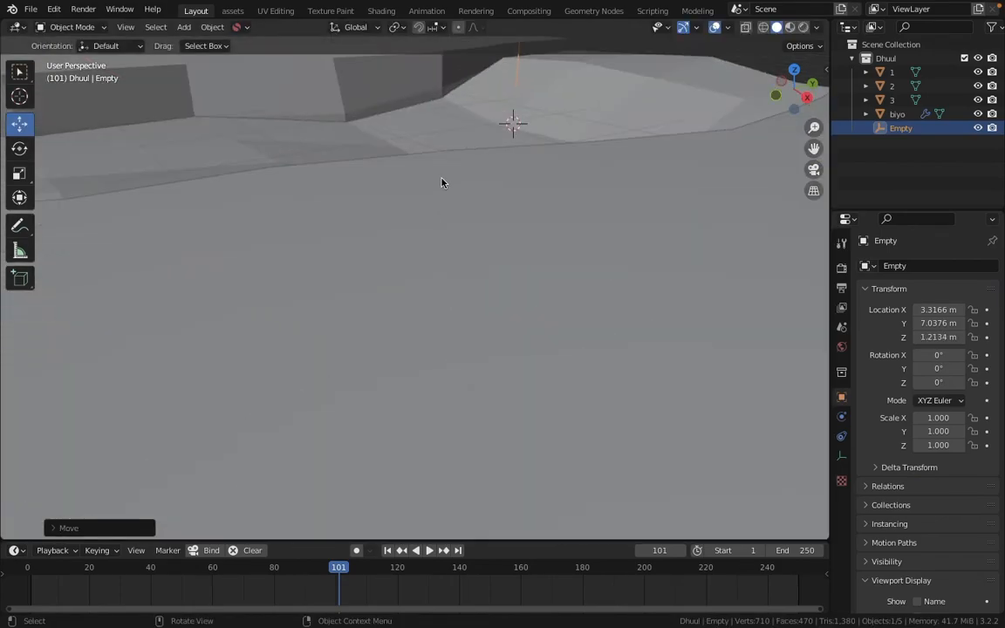
- Set the texture coordinates of the river's Displace modifier to Object and prepare to pick the empty as its object
scroll(442, 181, down, 4)
click(444, 227)
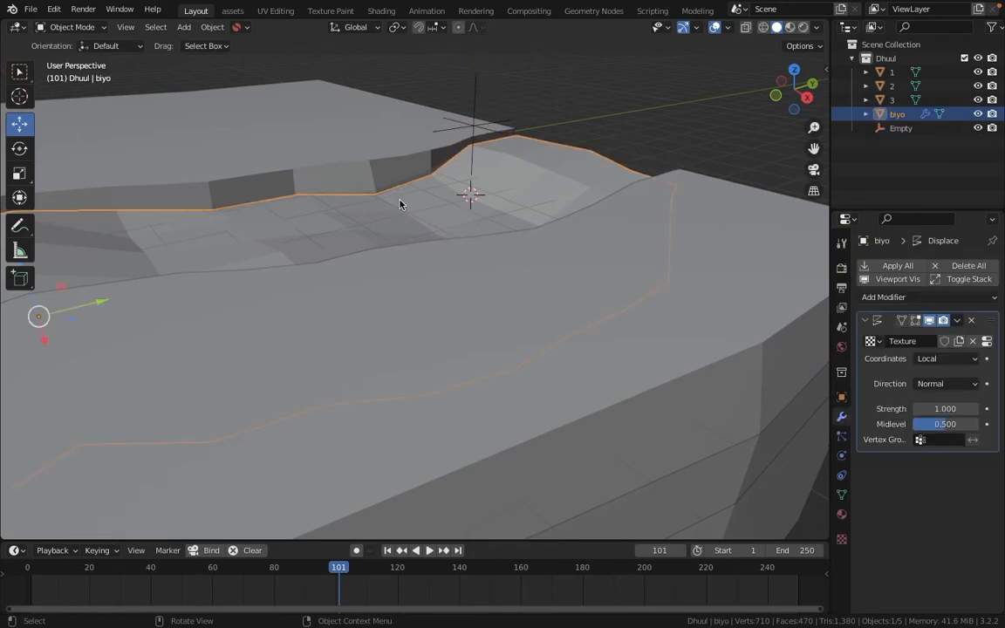
middle_drag(404, 204, 374, 249)
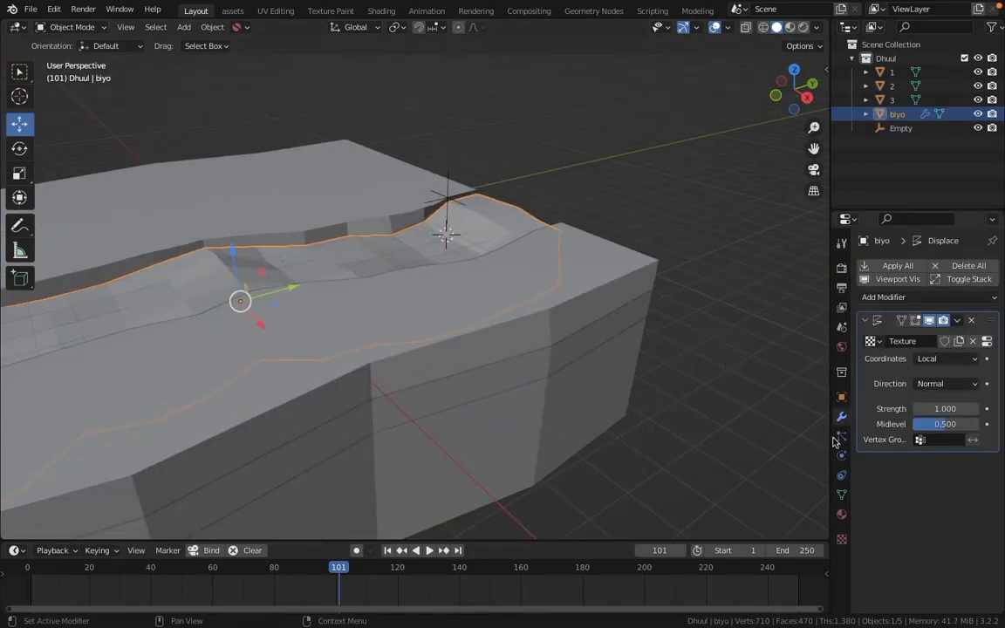
scroll(492, 263, down, 4)
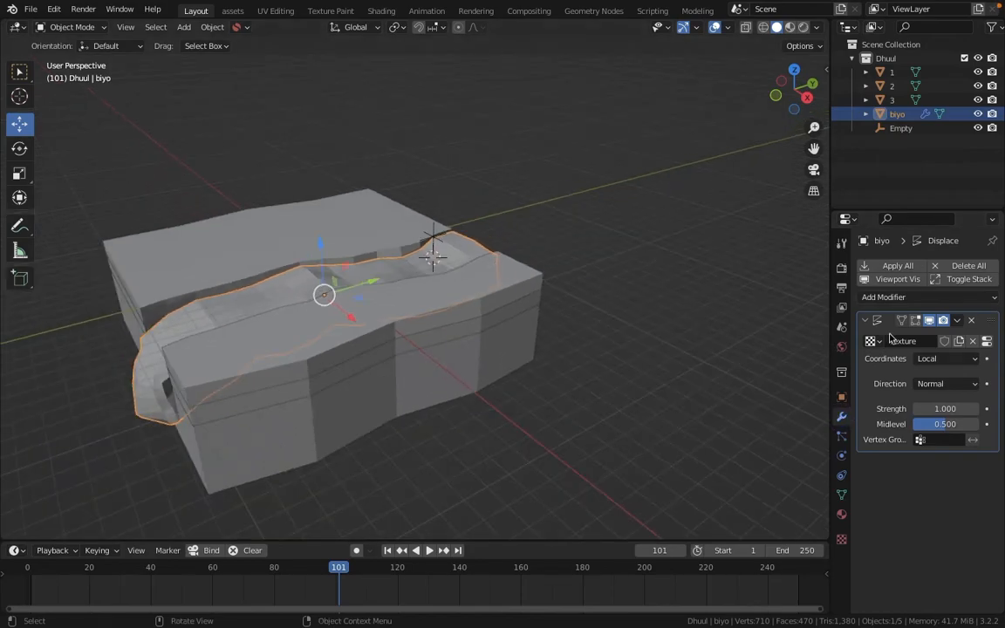
click(951, 359)
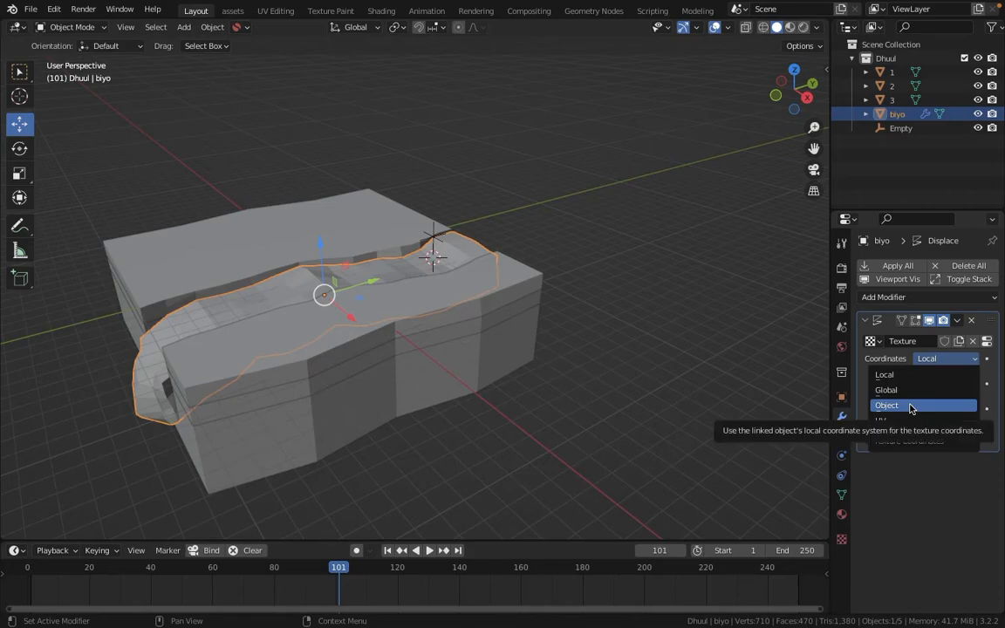
click(910, 407)
click(972, 374)
- Select the empty and move it along Y to a Y location of about 5.96 m
click(434, 236)
click(434, 237)
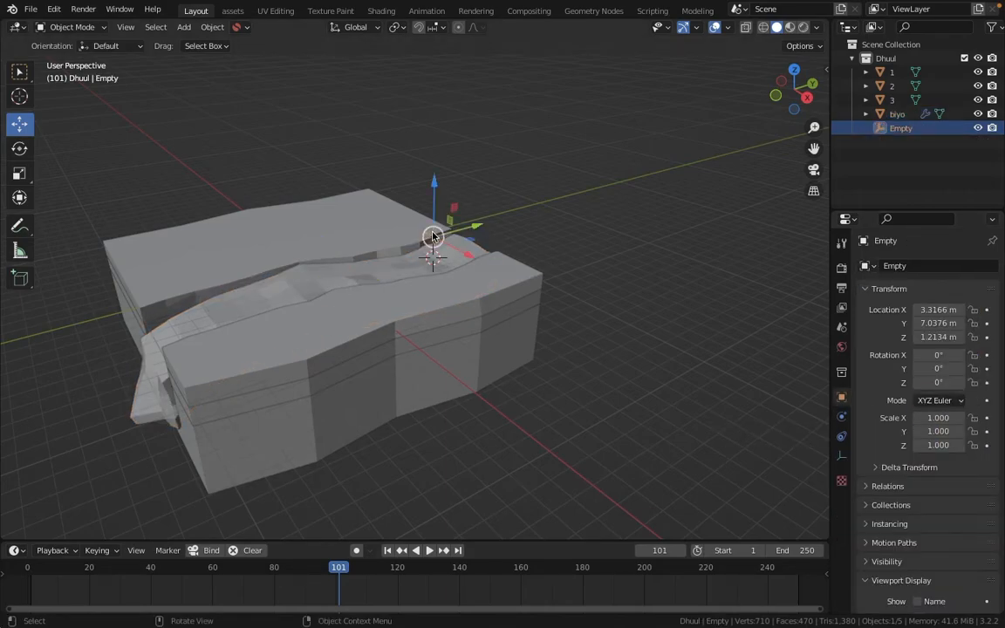
drag(476, 230, 433, 235)
drag(398, 257, 425, 242)
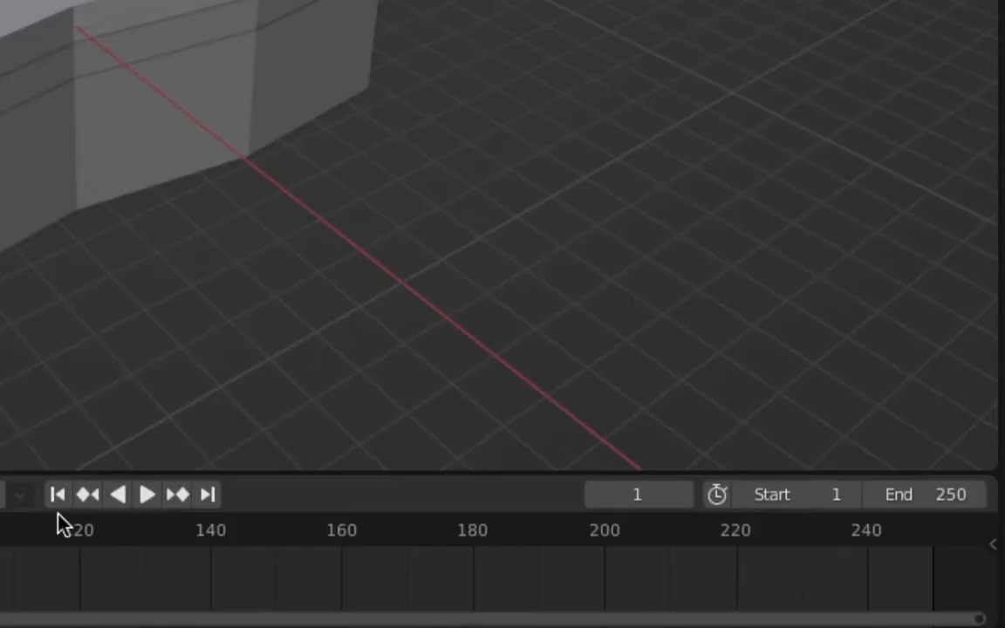
- Set the animation's end frame to 30*10, giving 300 frames
click(927, 493)
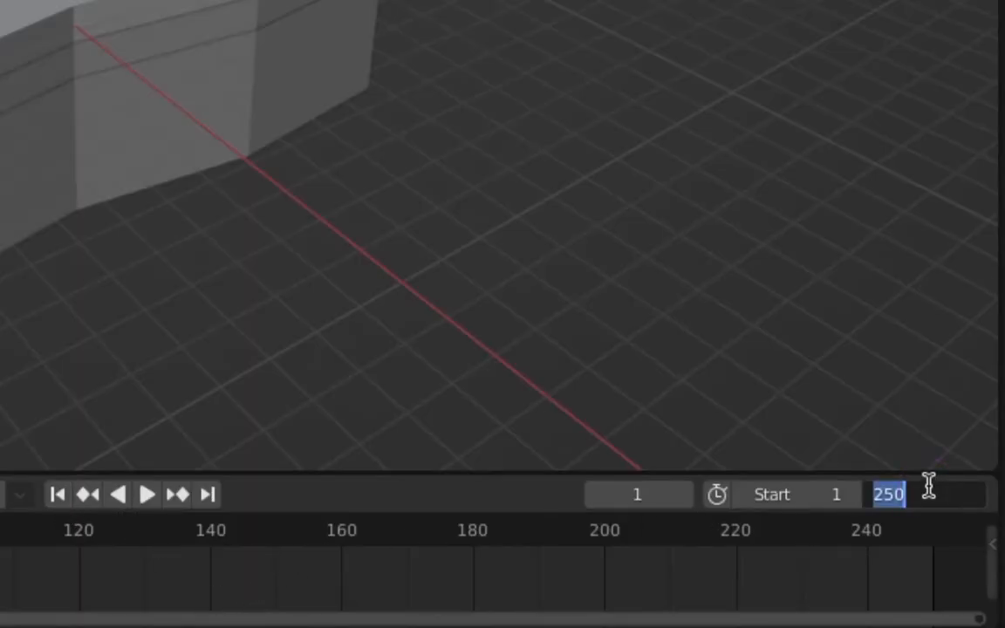
text(30)
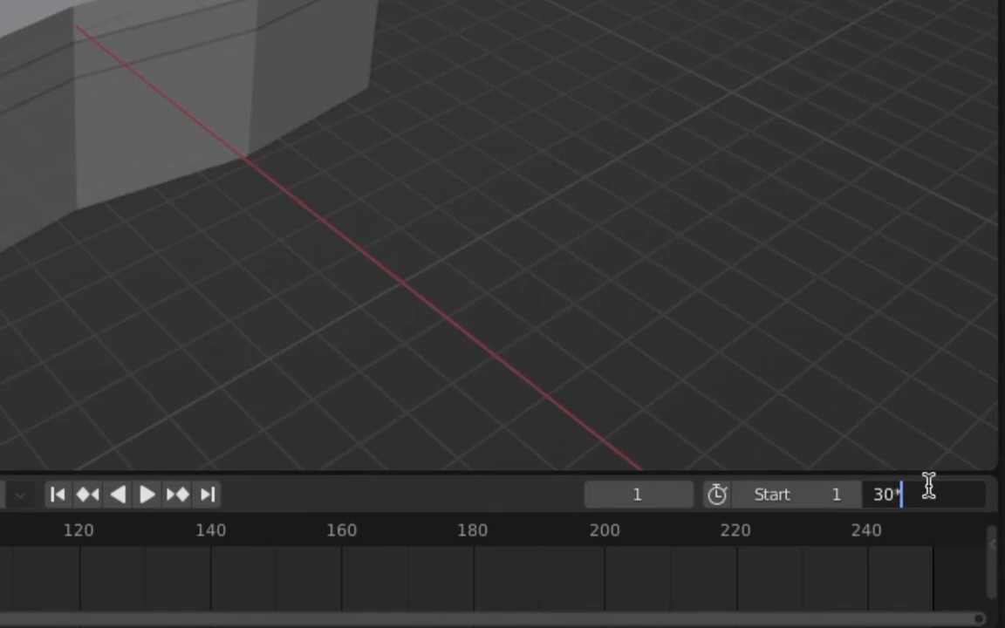
text(*1)
text(0)
key(Return)
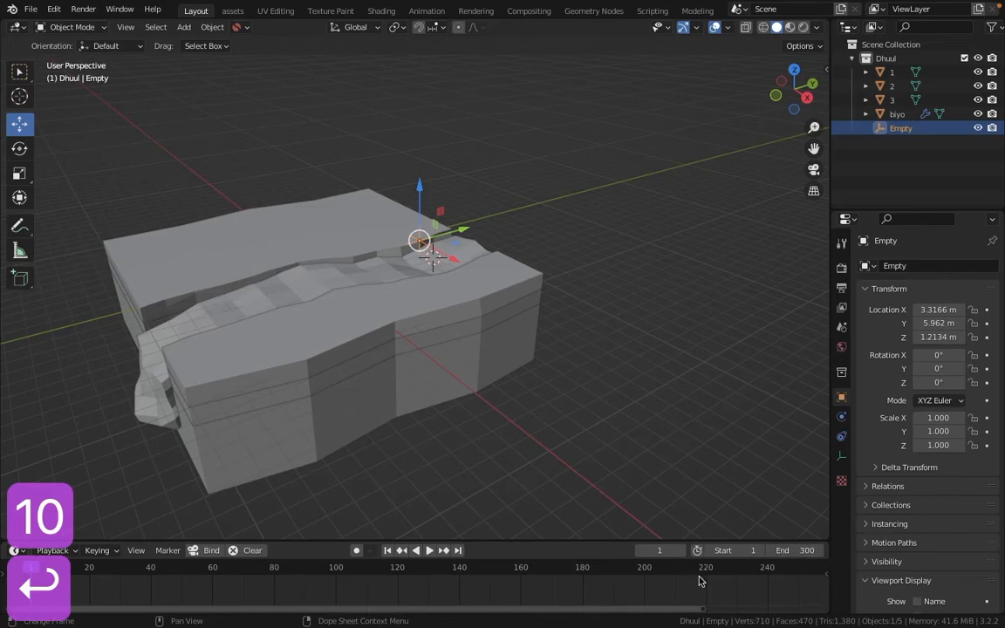
- Keyframe only the empty's Y location at its current value on frame 1
scroll(493, 567, down, 4)
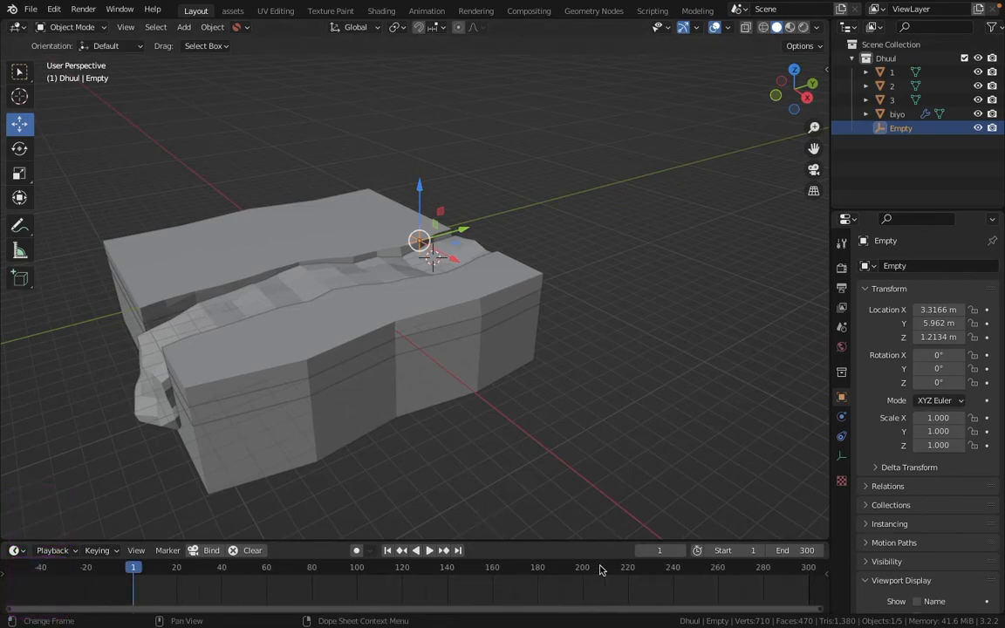
ctrl+scroll(555, 574, down, 2)
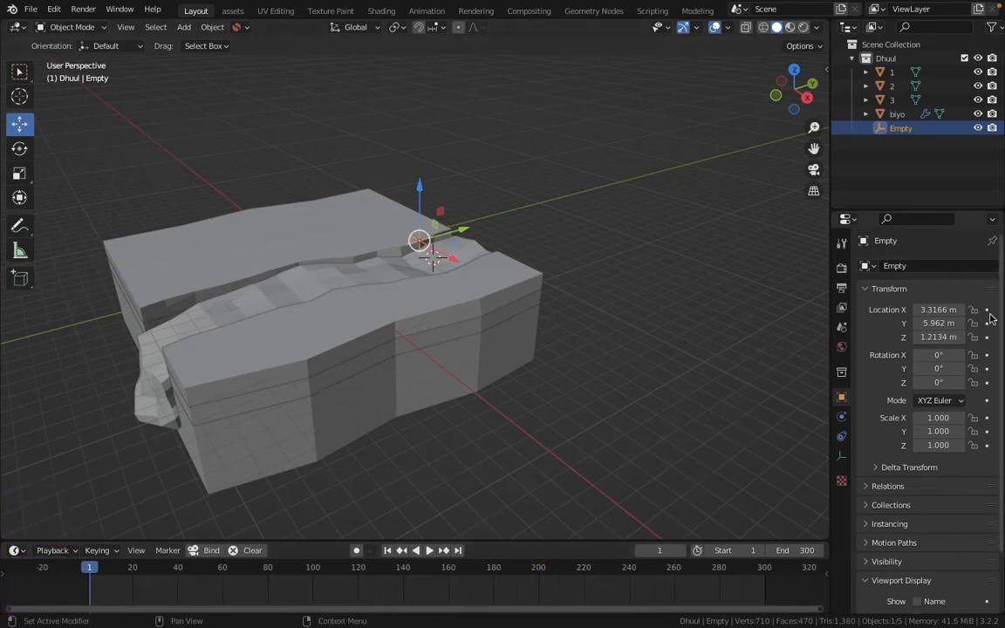
drag(939, 323, 980, 332)
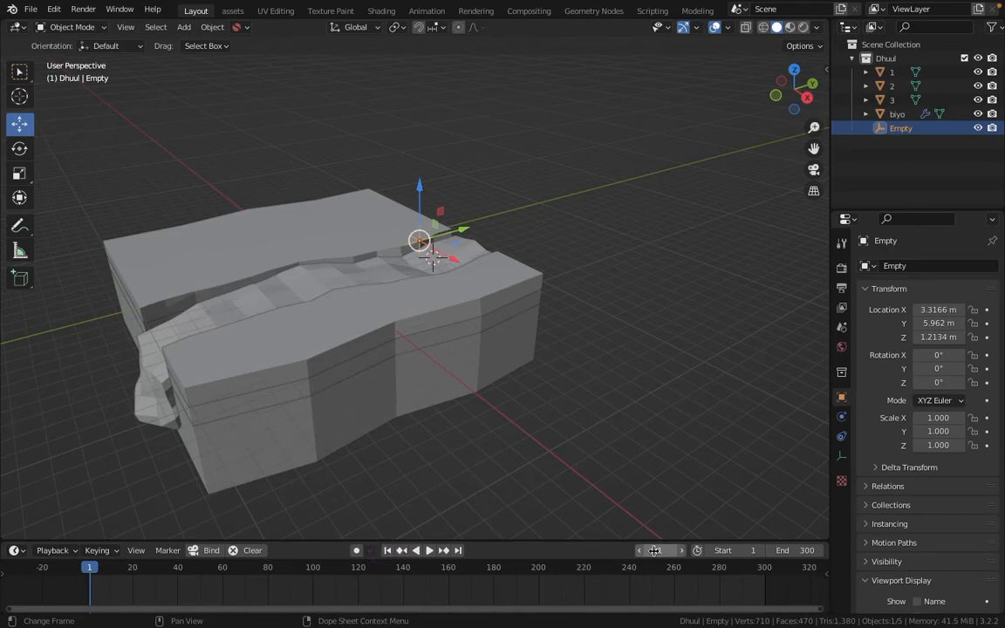
click(987, 323)
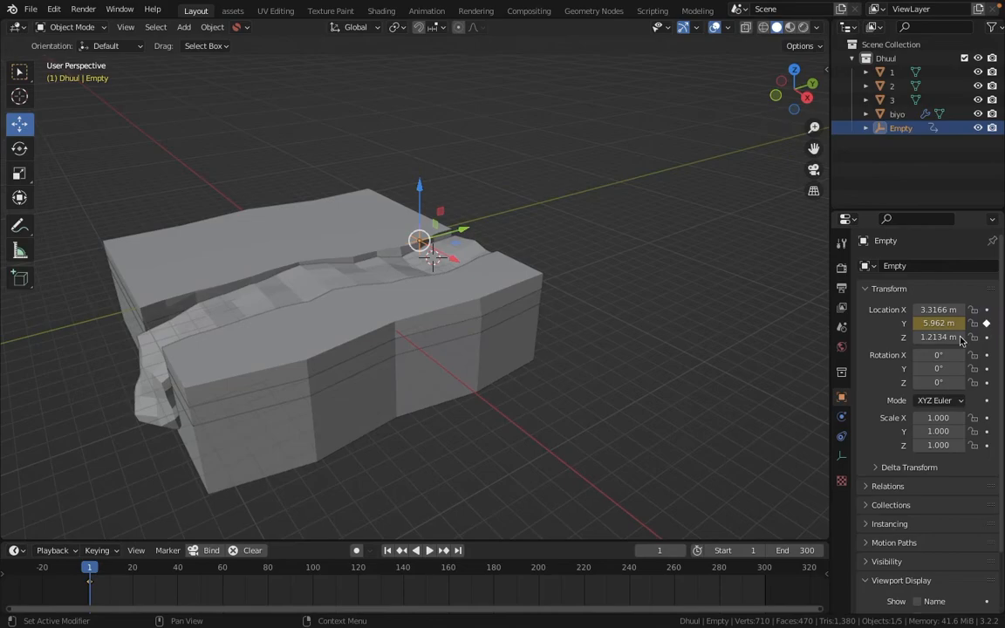
- Keyframe the empty's Y location at 2.062 m on frame 300, and play the animation to judge the water's speed
click(459, 551)
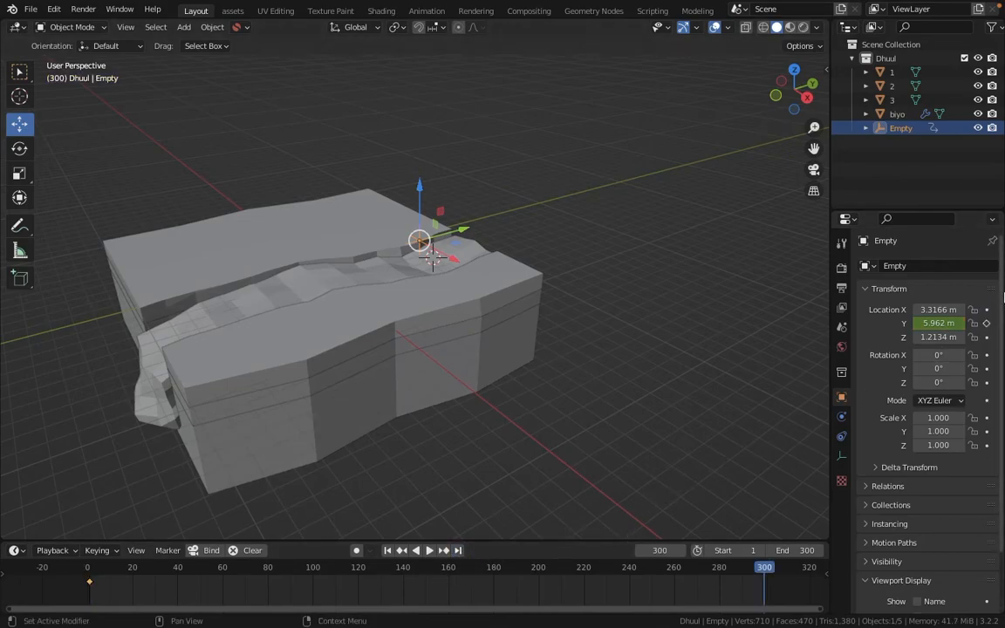
drag(935, 325, 644, 365)
click(987, 323)
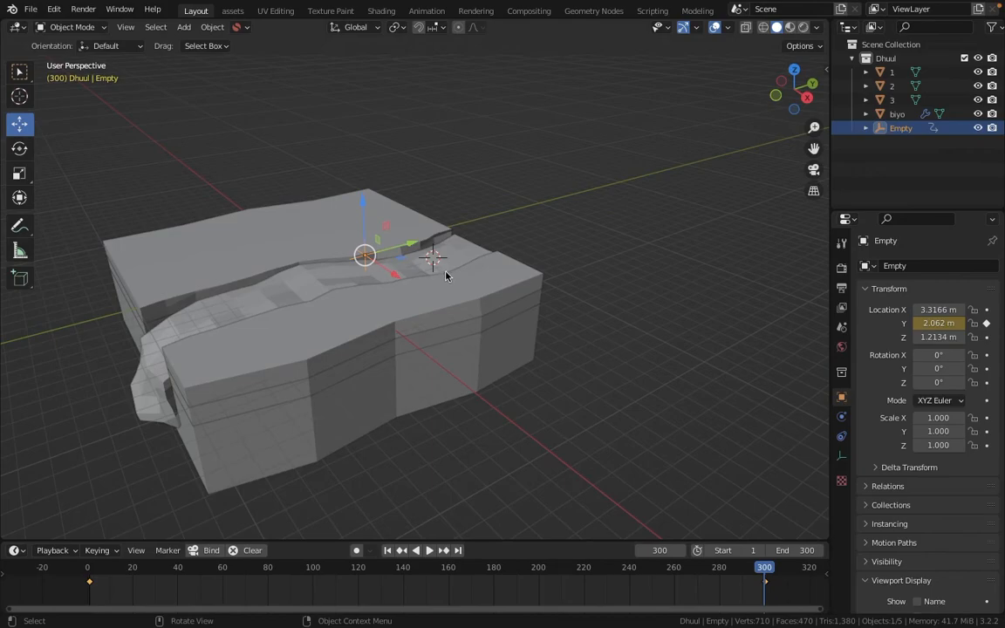
key(space)
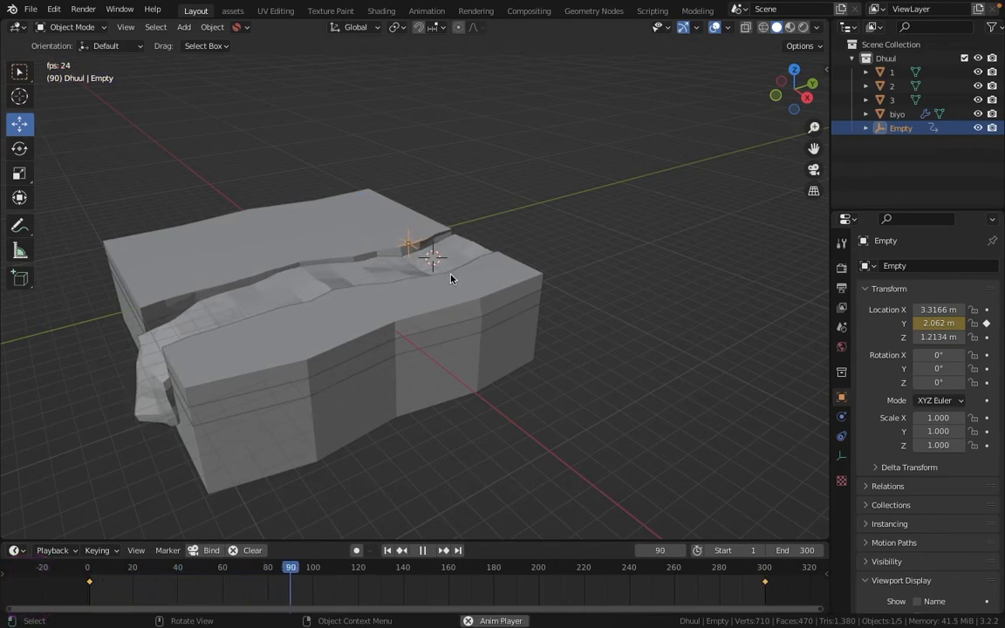
key(space)
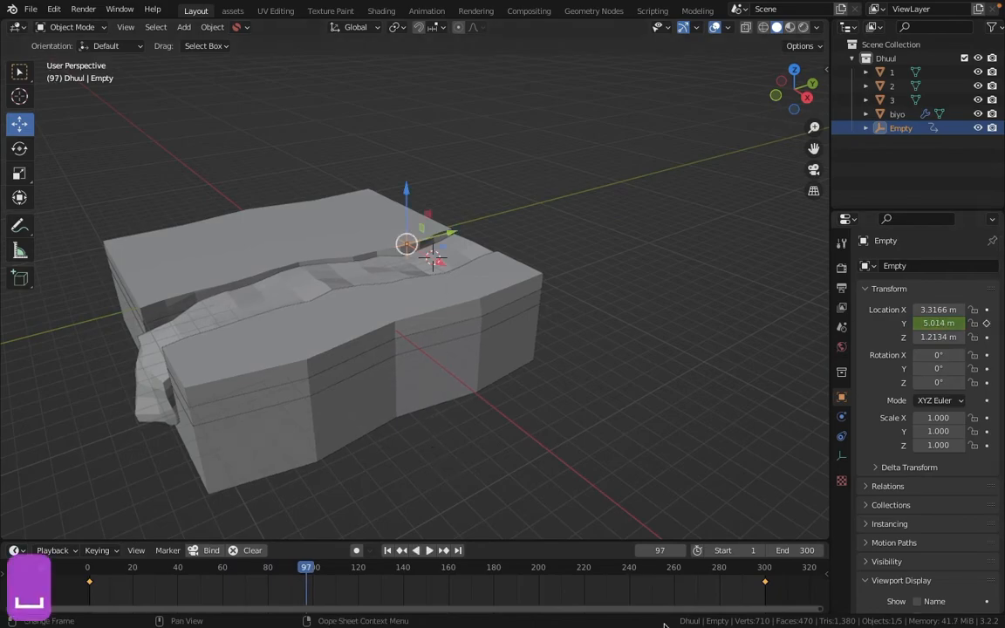
- Replace the frame 300 keyframe with a Y location of -5.948 m, play the animation and return to frame 1
click(457, 551)
click(987, 324)
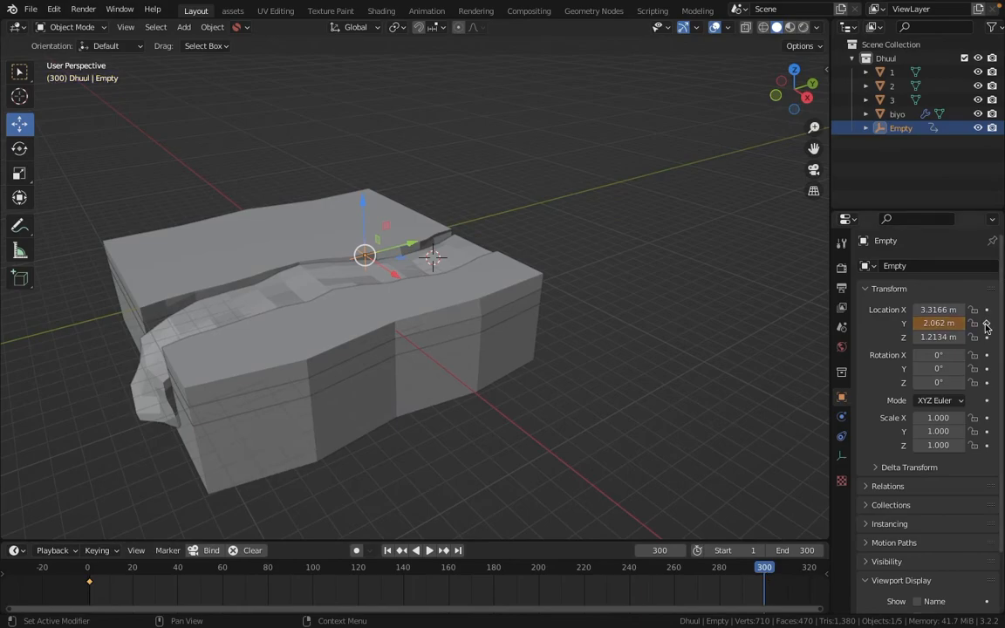
mouse_move(943, 324)
mouse_down()
mouse_move(222, 404)
mouse_move(204, 341)
mouse_move(213, 354)
mouse_move(401, 365)
mouse_up()
click(987, 324)
key(space)
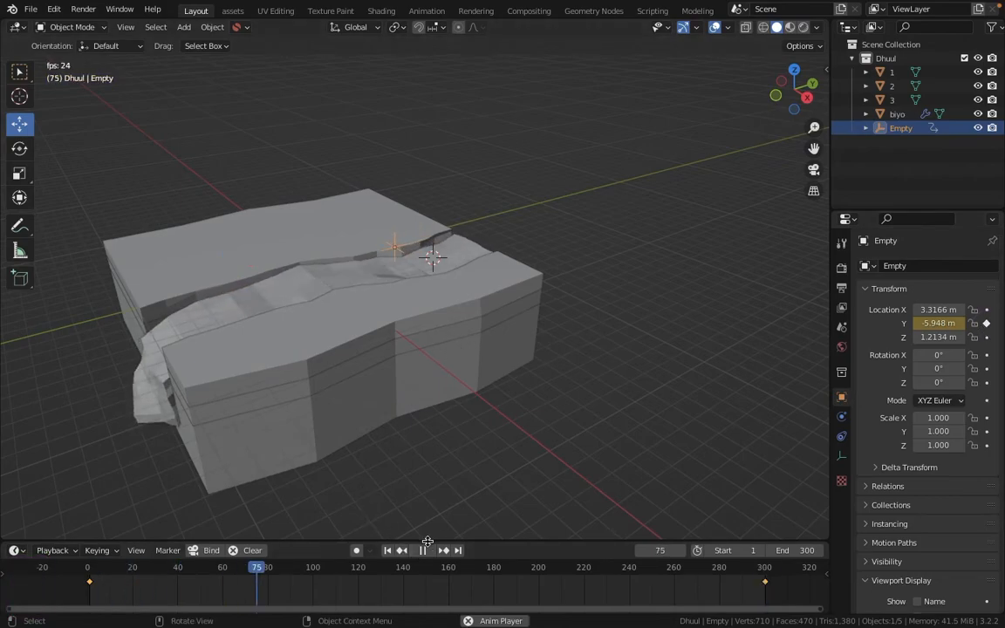
key(space)
click(388, 552)
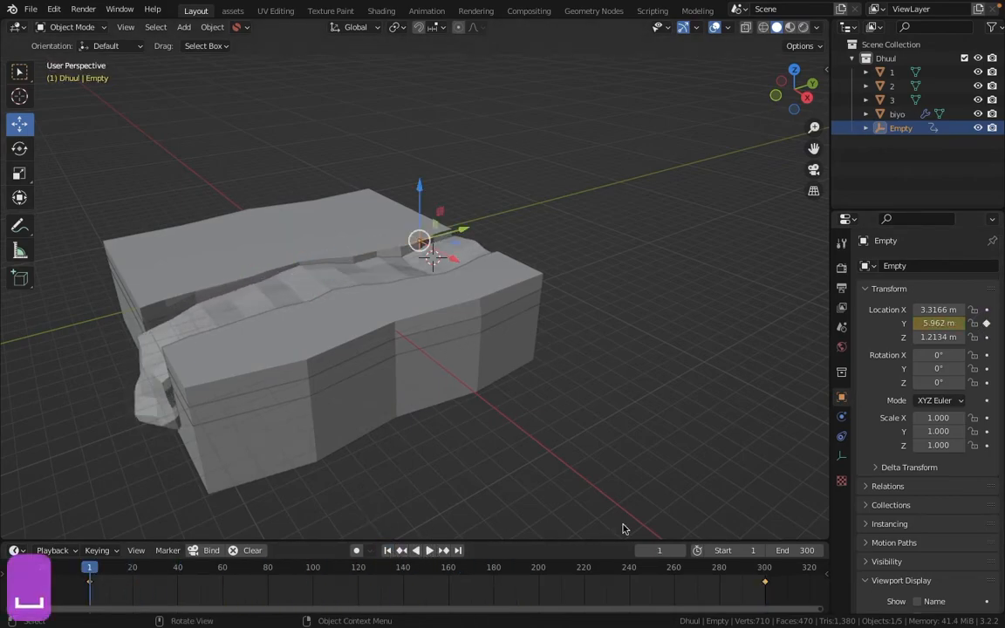
- Keyframe the empty's Y location at -17.628 m on frame 300 and play the animation from the start to check the flow
click(459, 551)
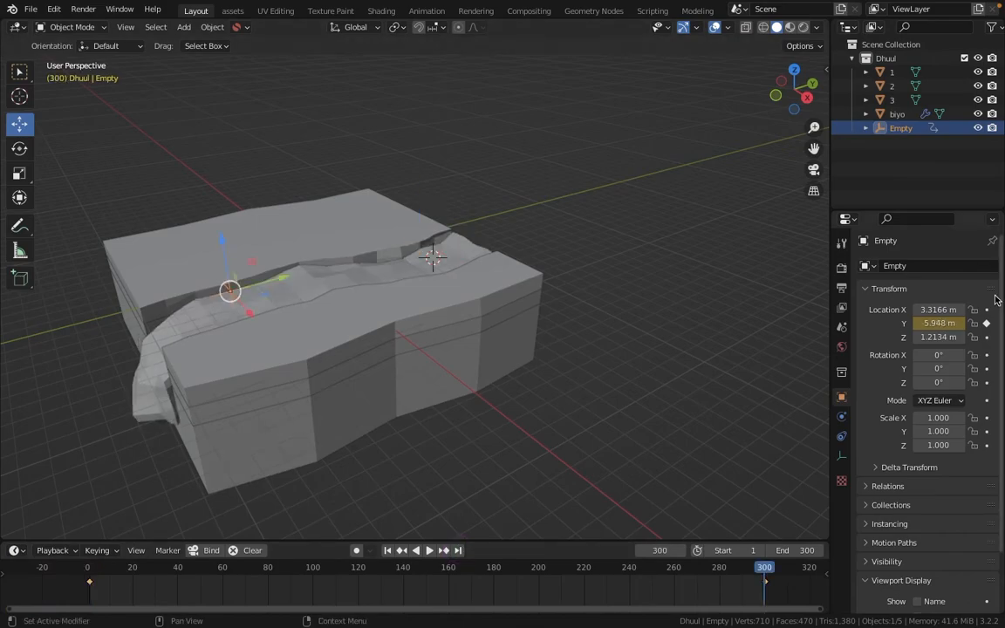
drag(947, 323, 117, 386)
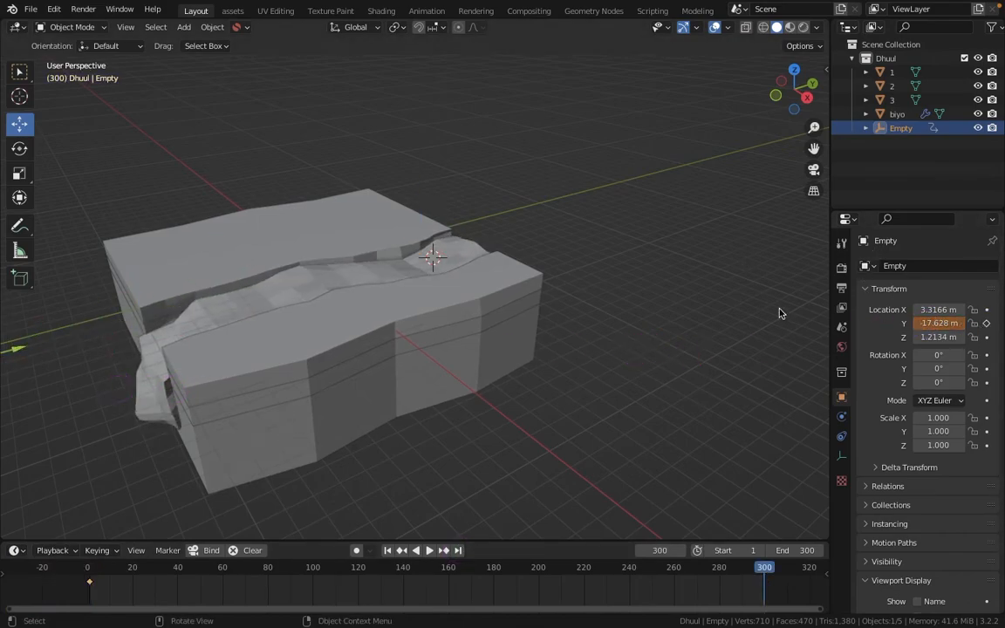
click(986, 322)
key(space)
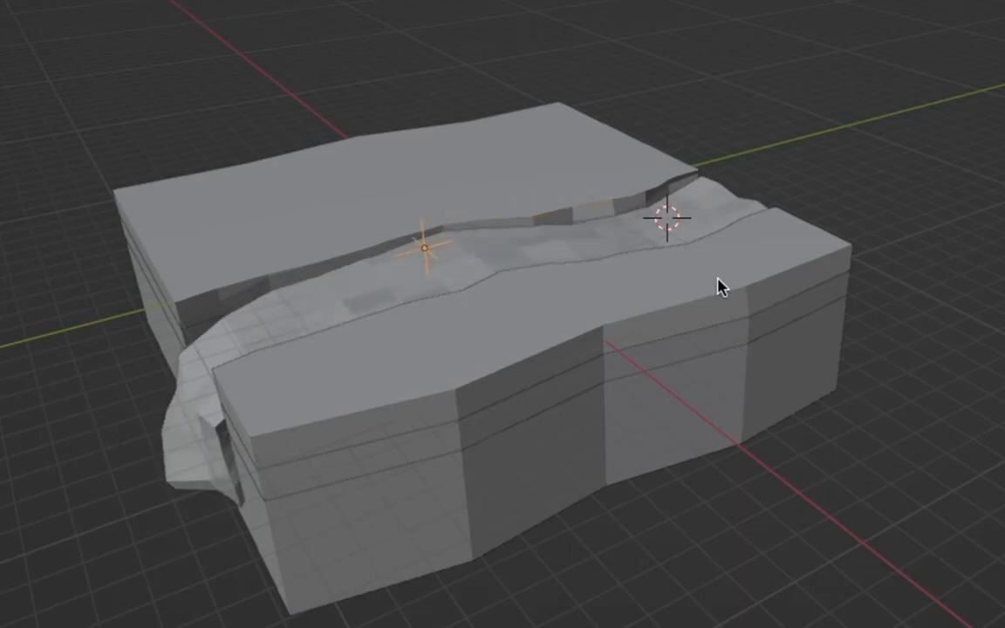
key(space)
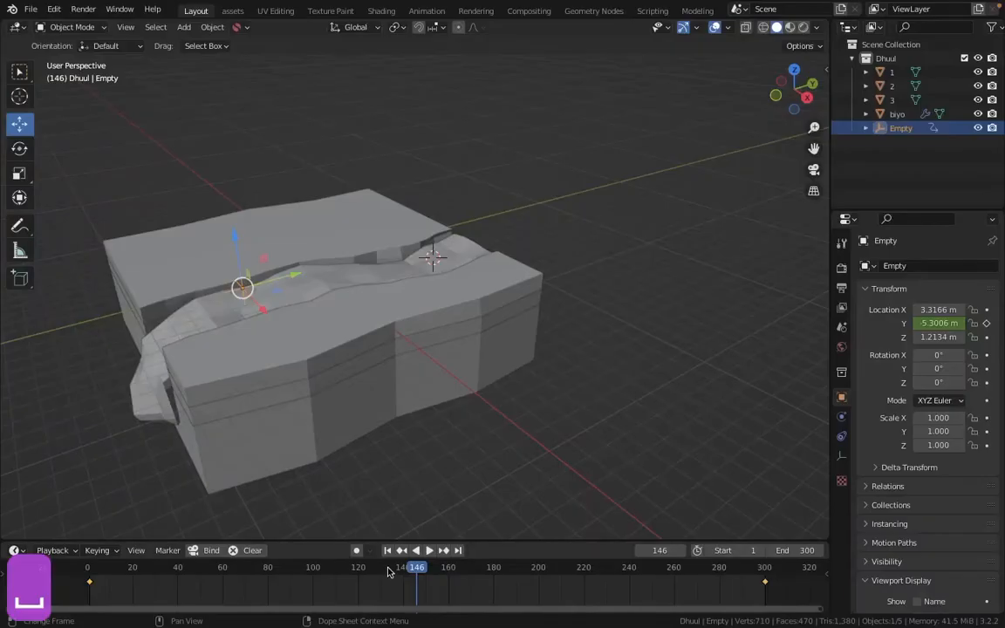
click(389, 551)
key(space)
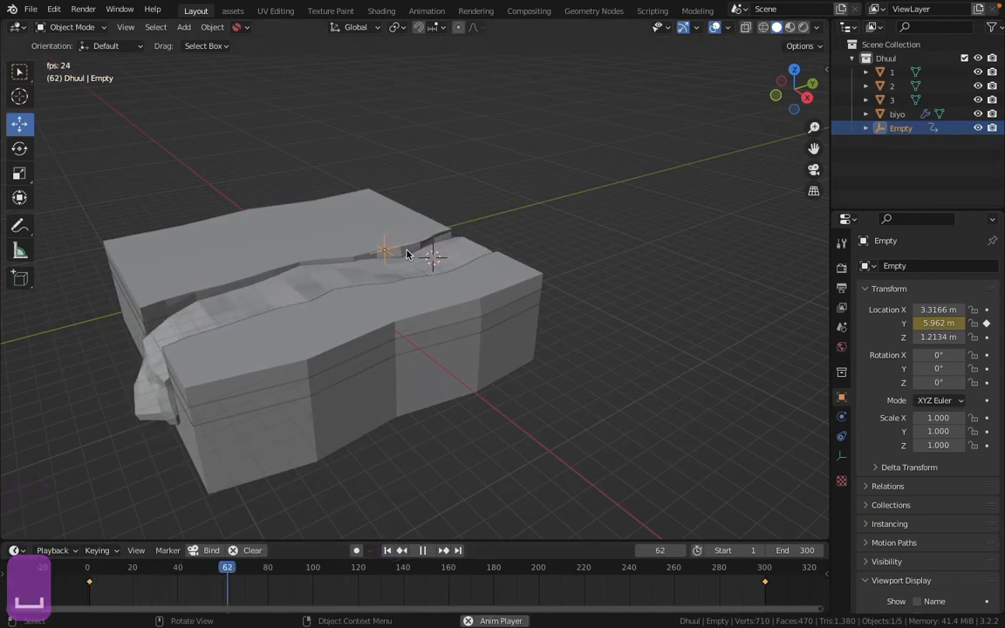
key(space)
- Enlarge the timeline area and change it to the Graph Editor, showing the empty's whole Y location curve
drag(294, 541, 294, 277)
click(15, 285)
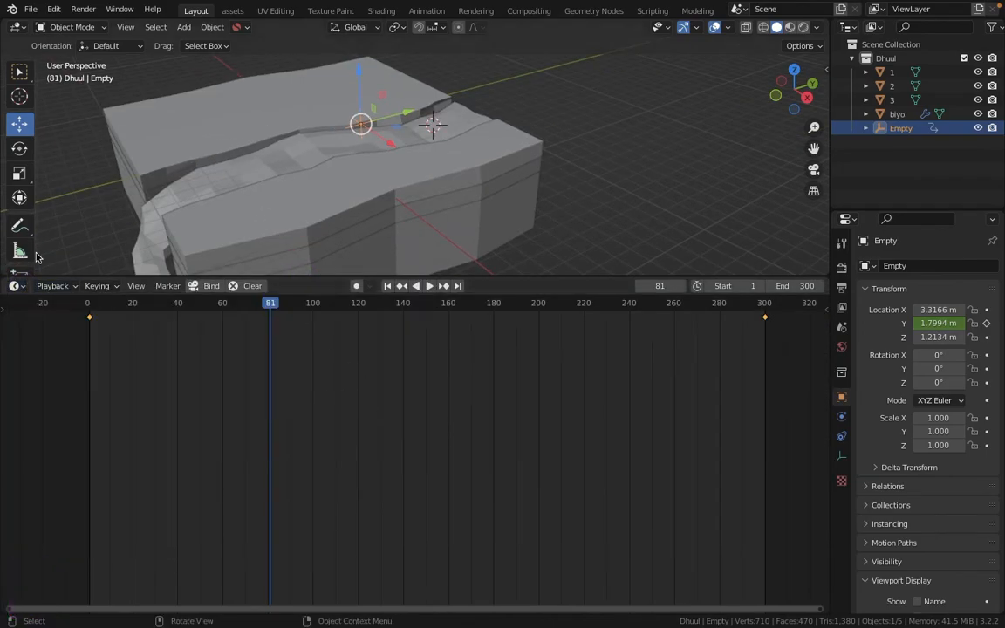
click(15, 286)
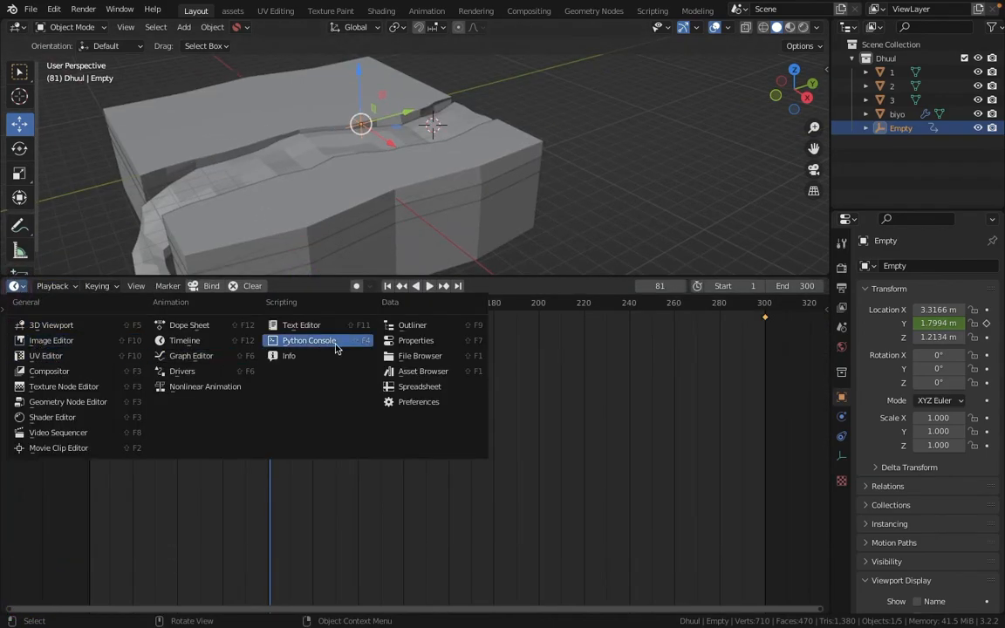
click(220, 356)
scroll(384, 385, down, 5)
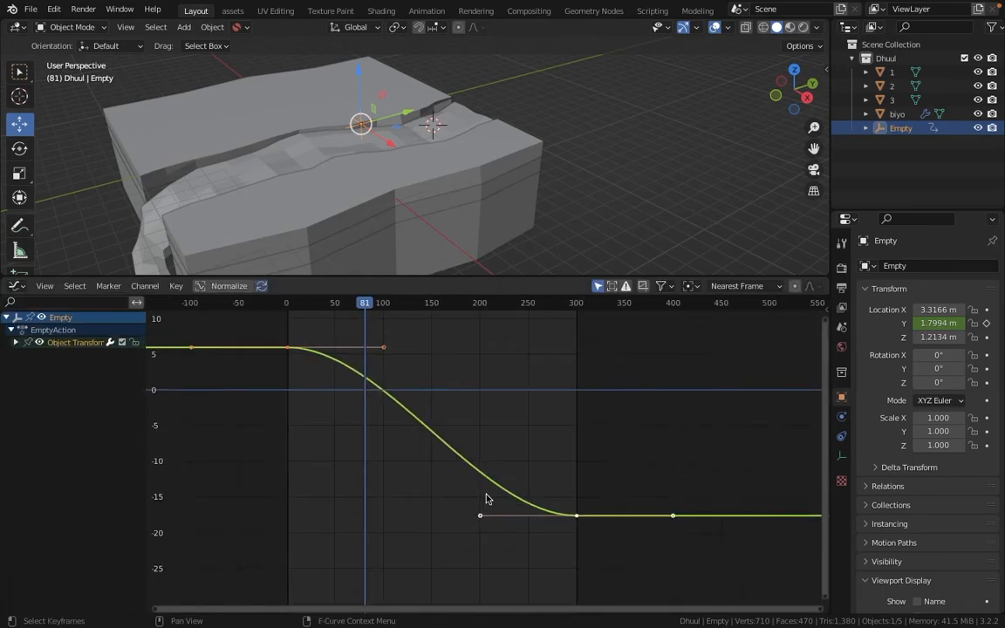
scroll(484, 497, down, 1)
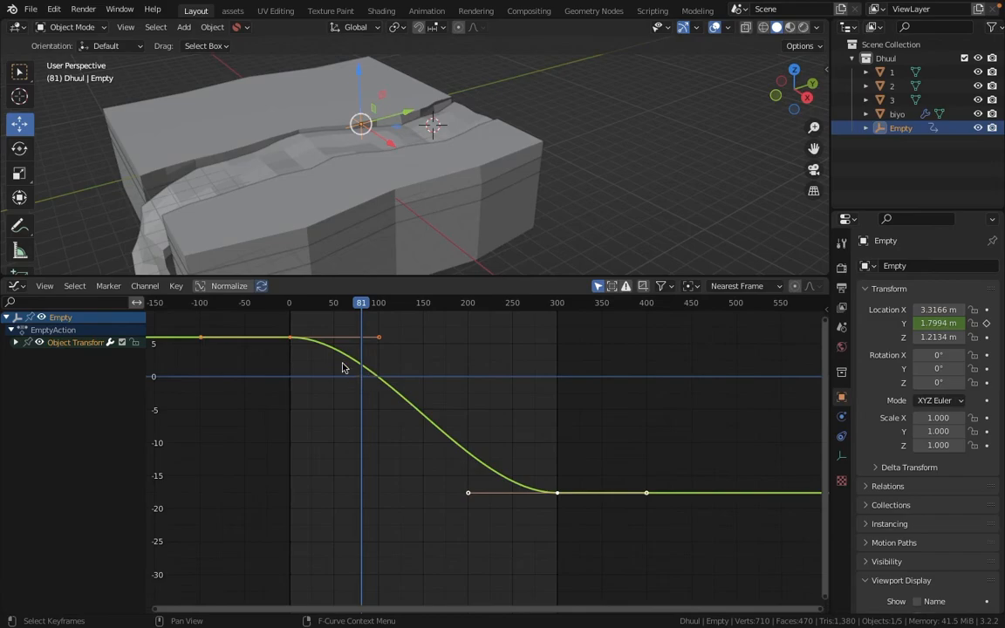
- Select all keyframes of the empty's curve and set their interpolation to Linear
key(a)
click(594, 448)
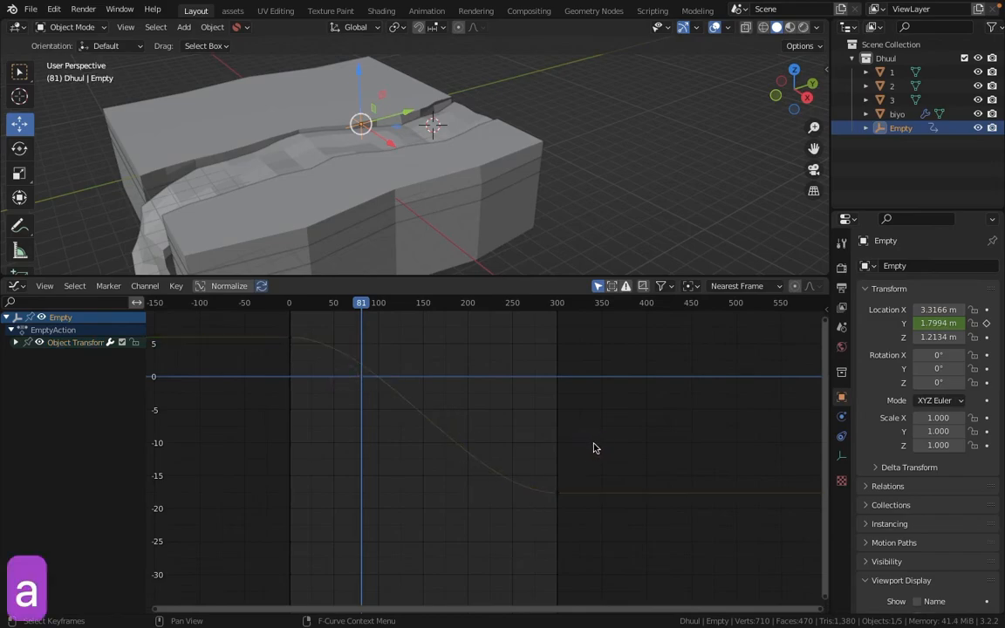
key(a)
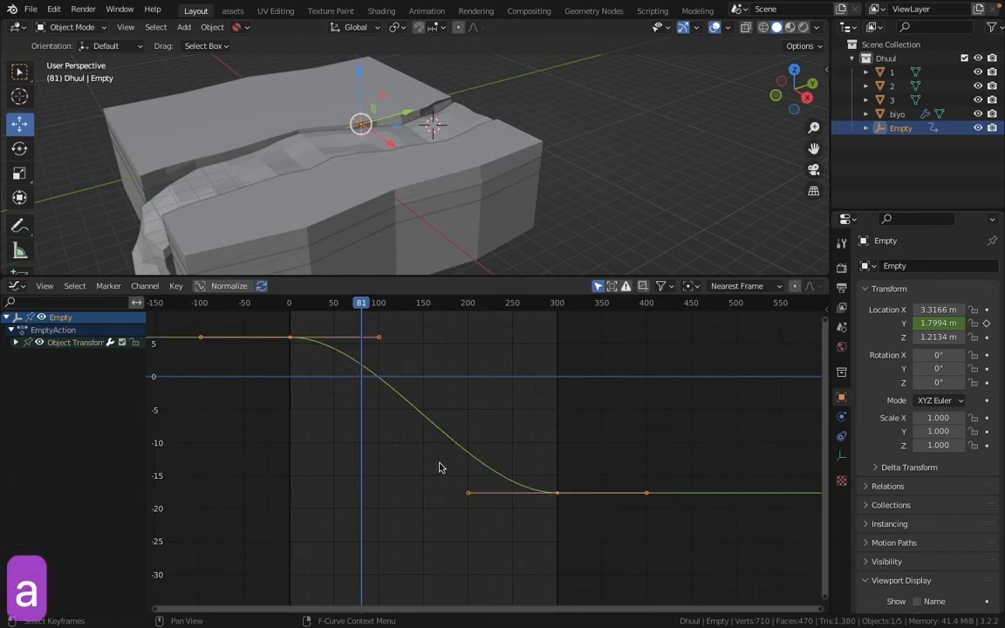
key(t)
click(236, 498)
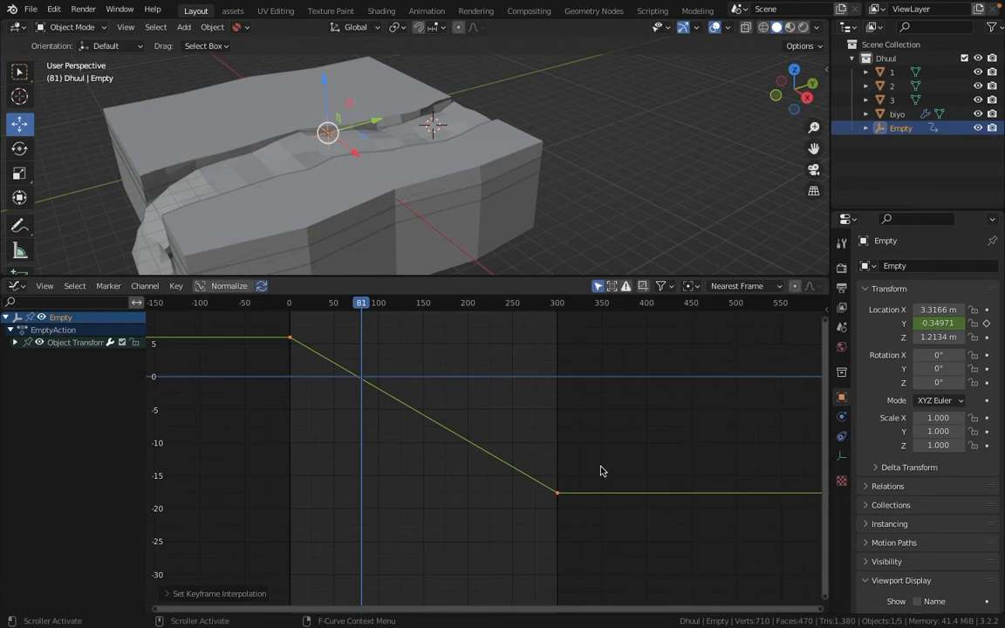
- Change the Graph Editor area back to the Timeline and shrink it to enlarge the 3D viewport
click(17, 285)
click(184, 340)
drag(286, 277, 396, 512)
- Play the animation from frame 1 with the river in close view to check its constant flow, stopping at frame 230
click(388, 470)
scroll(309, 170, up, 3)
scroll(309, 169, up, 2)
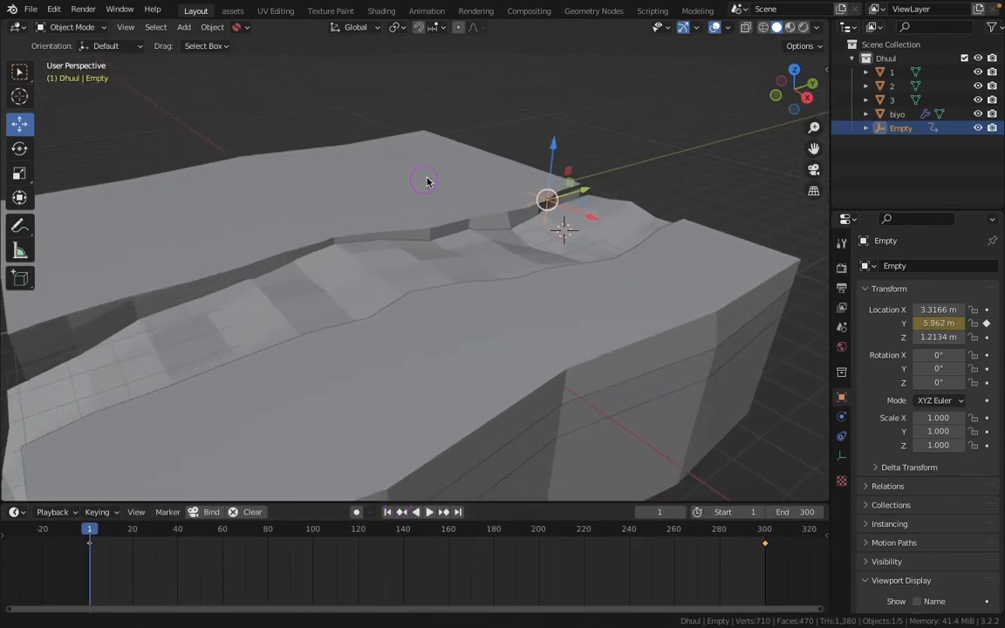
key(space)
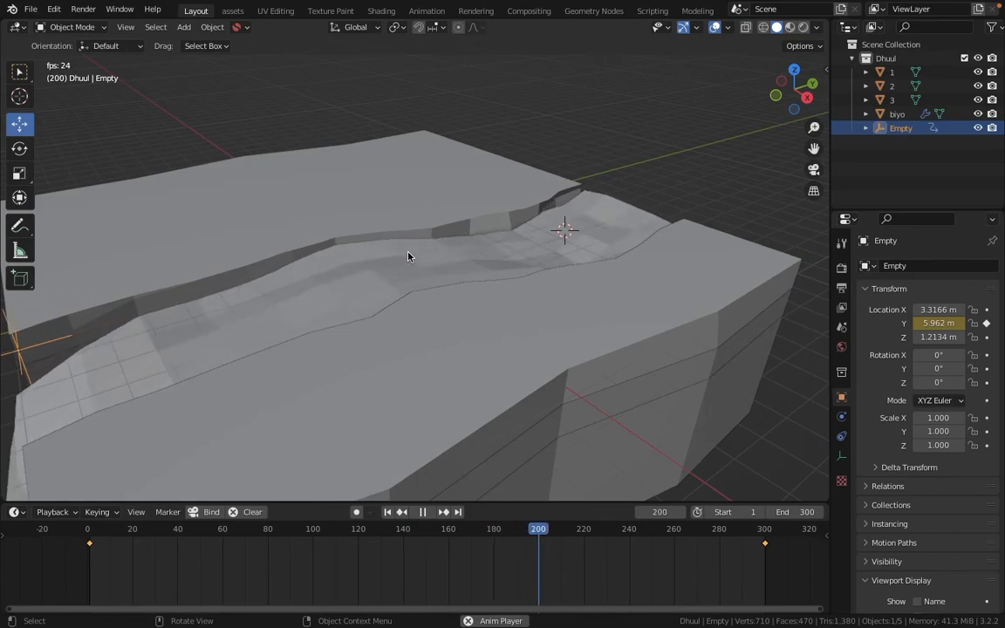
key(space)
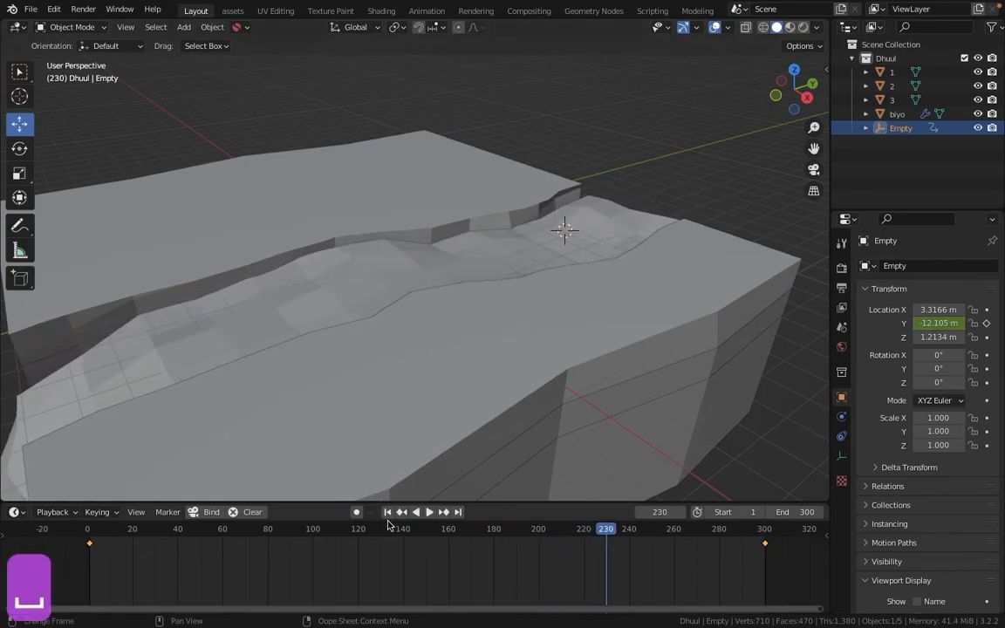
- Play the animation from frame 1 in Material Preview shading, viewing the blue river up close, and stop at frame 90
click(387, 513)
scroll(436, 228, down, 5)
middle_drag(442, 237, 447, 249)
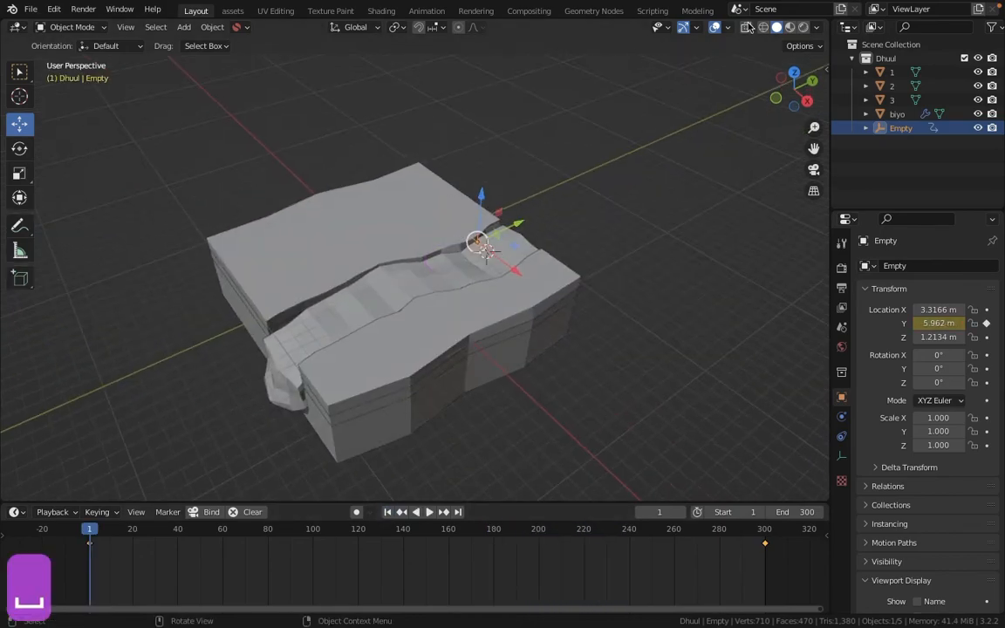
click(790, 28)
middle_drag(463, 287, 511, 263)
scroll(514, 263, up, 4)
key(space)
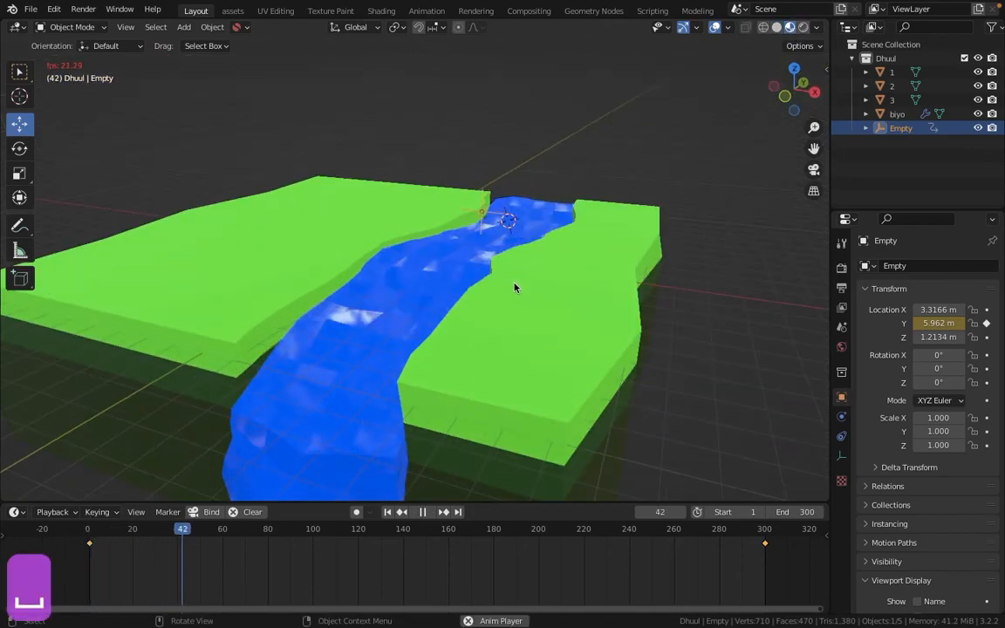
key(space)
- Enter Edit Mode on slab 1 and connect the riverside corner vertex of the far bank to the second vertex on its outer edge
click(417, 302)
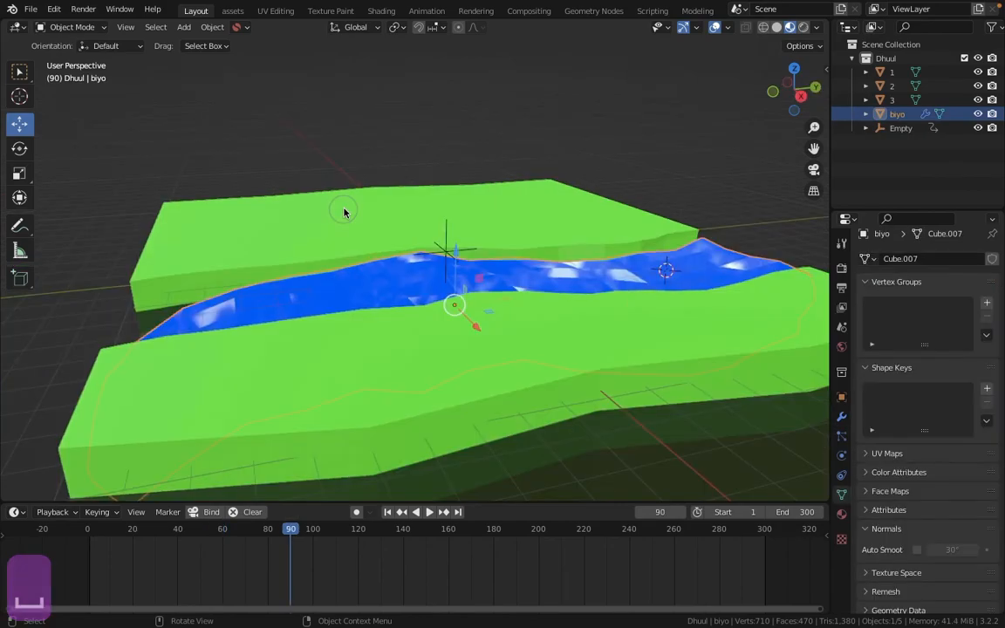
key(Tab)
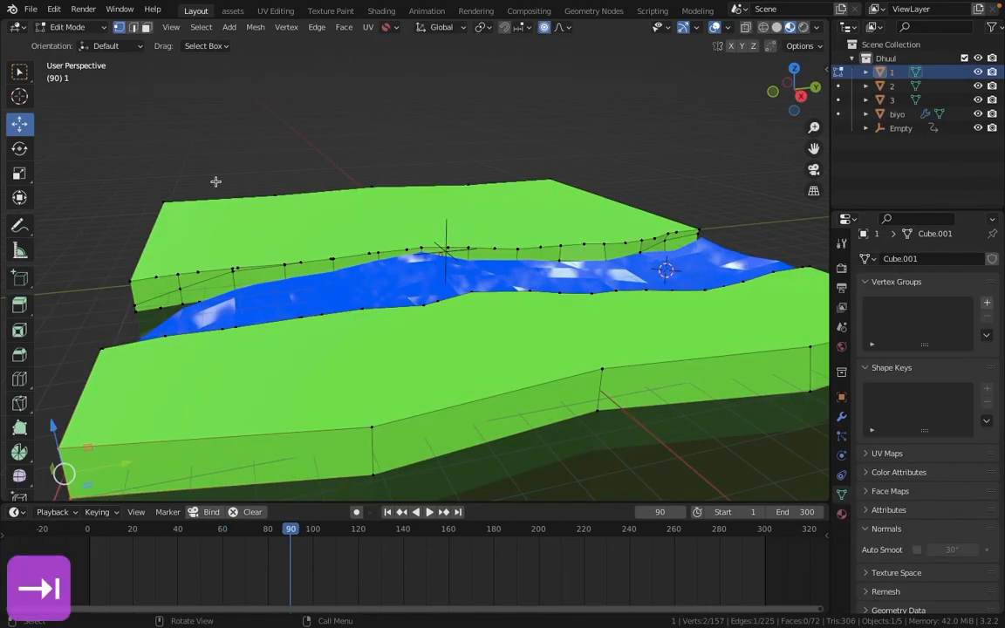
shift+middle_drag(267, 209, 359, 213)
mouse_move(583, 221)
middle_down()
mouse_move(591, 225)
mouse_move(574, 211)
middle_up()
key(3)
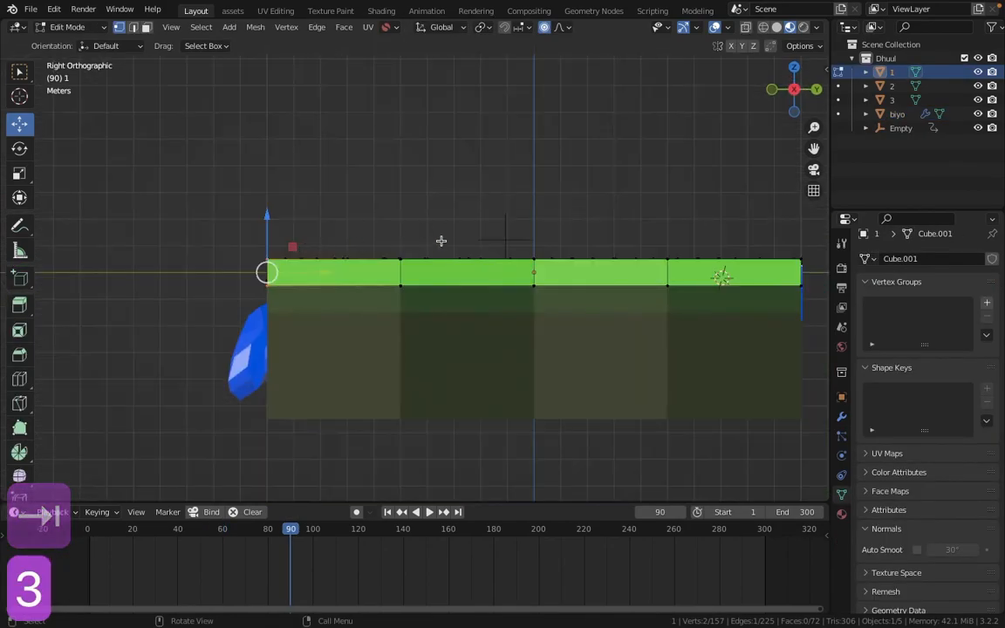
middle_drag(402, 243, 454, 262)
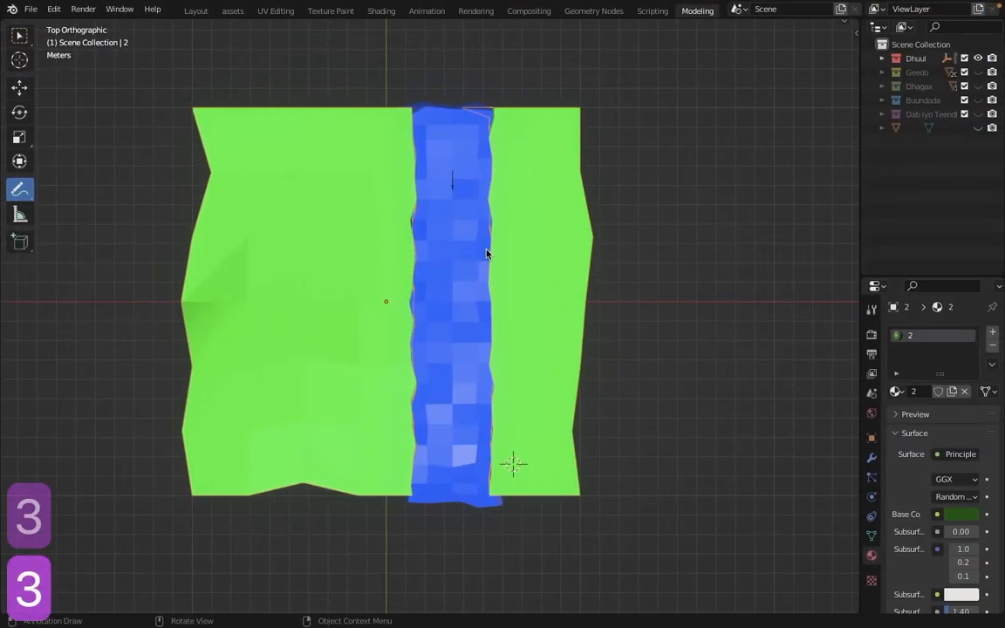
key(3)
scroll(439, 244, up, 3)
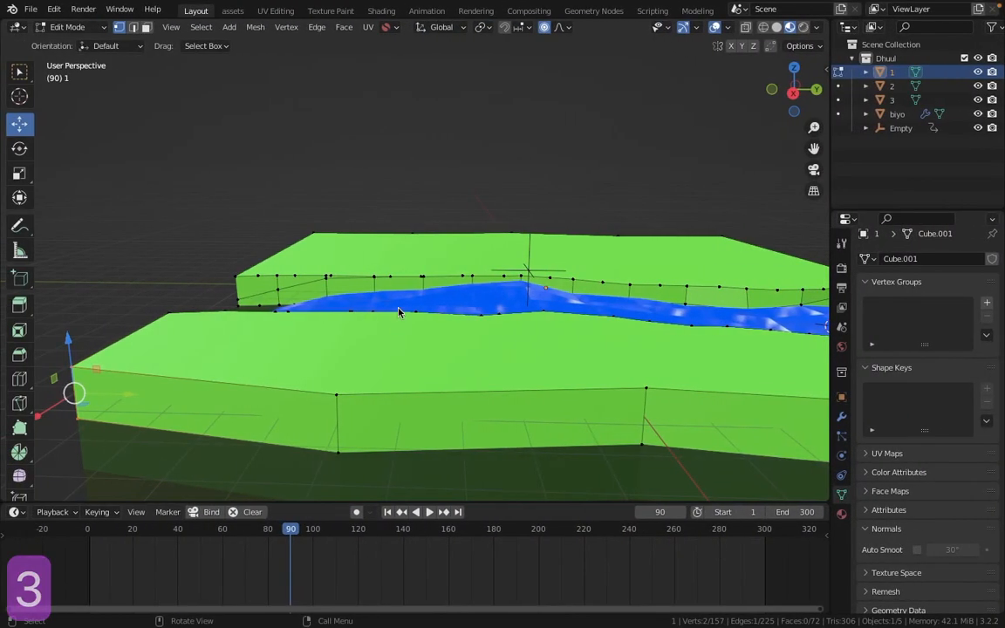
middle_drag(399, 314, 425, 213)
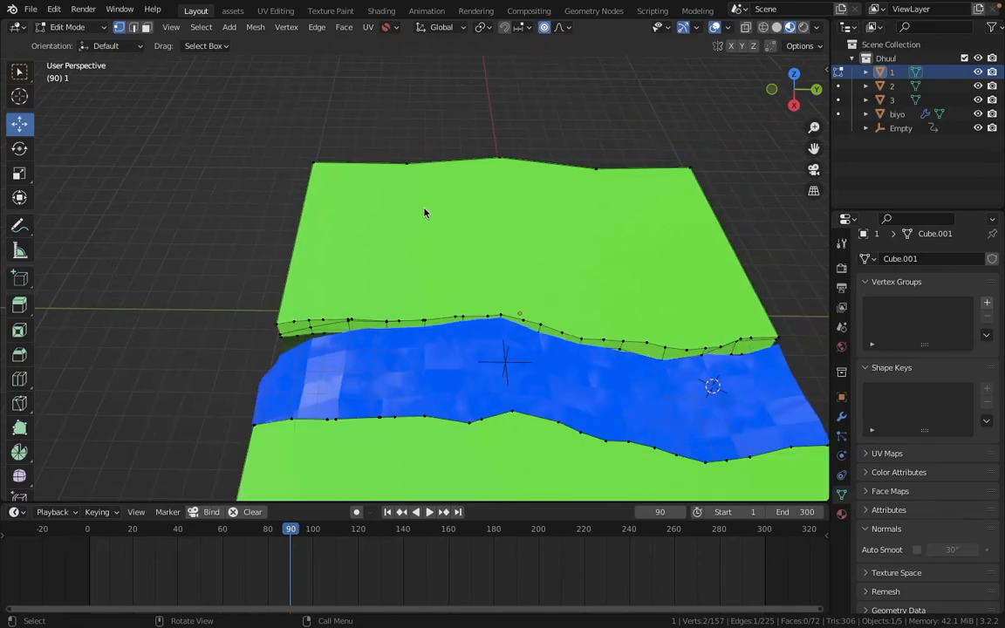
click(277, 324)
shift+click(414, 172)
key(j)
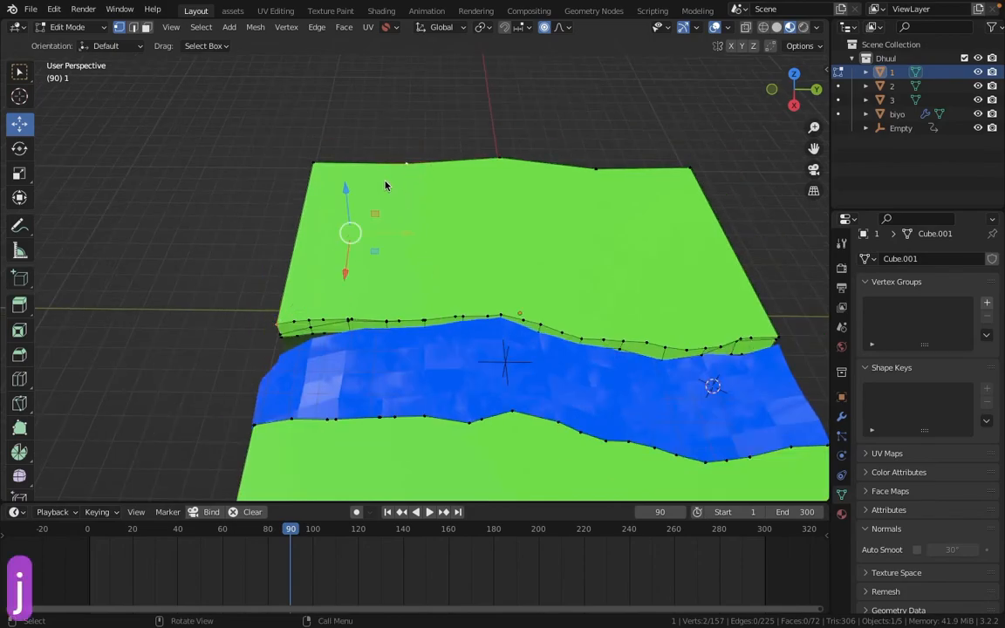
- Cut an edge from the river bank to the far bank's outer corner, and connect its crossing point to the outer edge's middle vertex
click(402, 321)
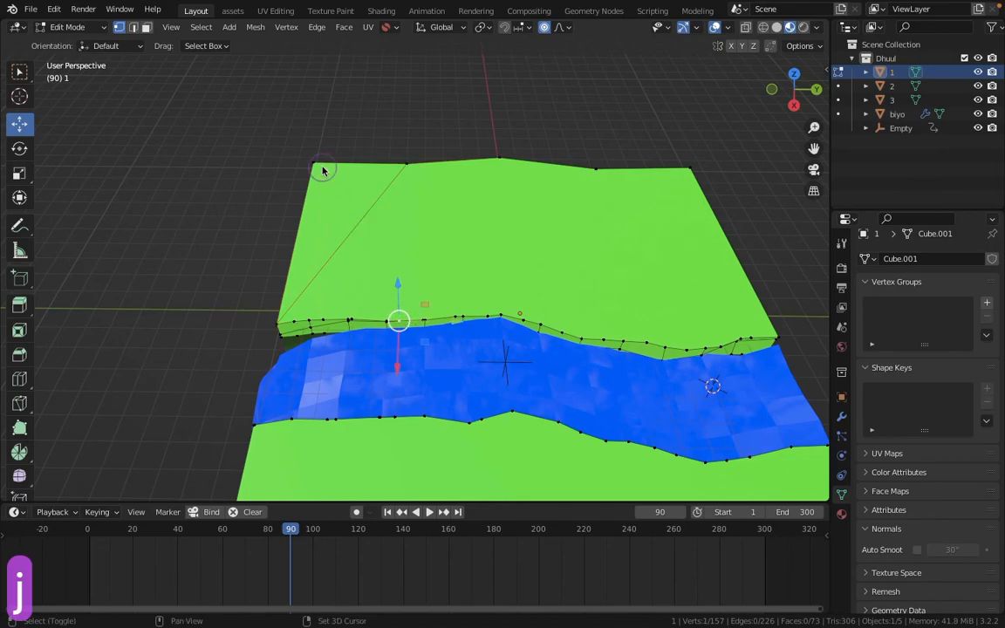
shift+click(322, 170)
click(357, 231)
shift+click(488, 165)
key(j)
- Add more crossing edges across the far bank by joining the crossing vertex, river-bank vertices and outer-edge vertices
click(352, 238)
shift+click(504, 316)
key(j)
click(503, 315)
shift+click(410, 168)
key(j)
click(352, 322)
shift+click(492, 167)
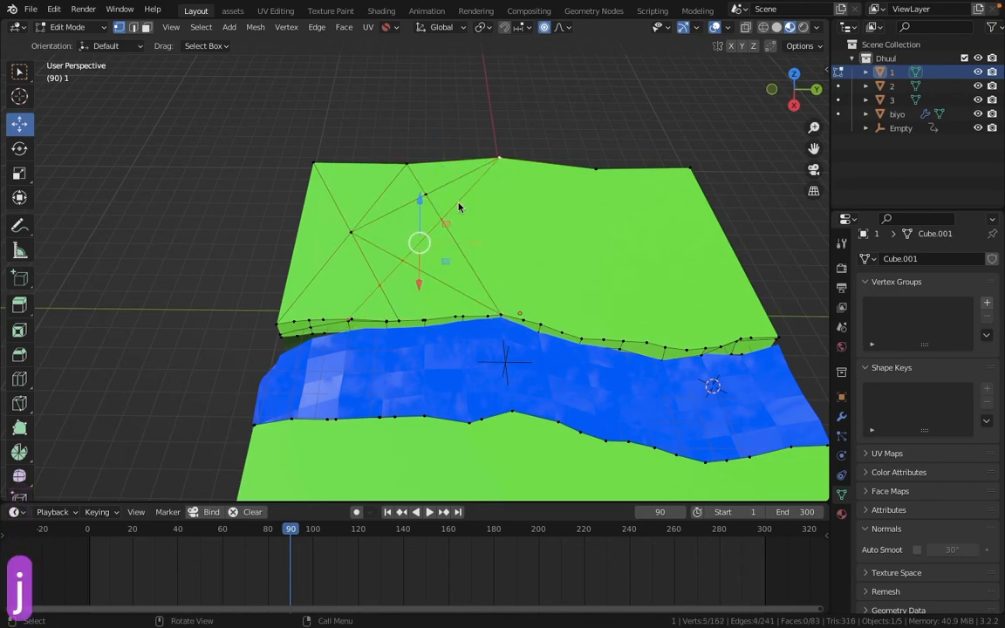
- Raise two of the new crossing vertices slightly to form low-poly relief on the far bank, and return to Object Mode
key(Tab)
key(Tab)
click(340, 235)
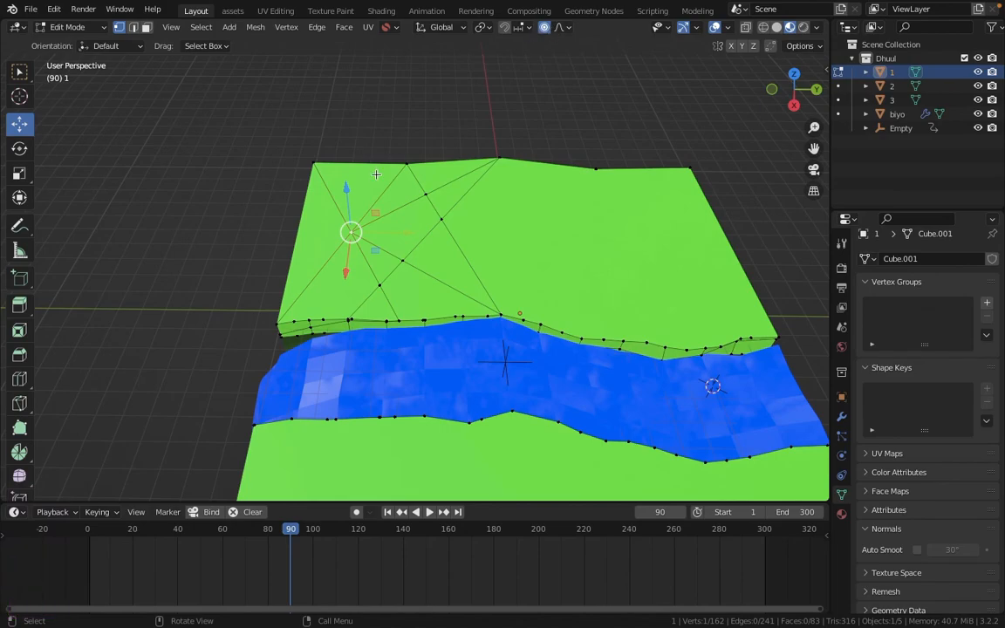
drag(352, 200, 362, 180)
click(406, 268)
drag(403, 215, 405, 204)
click(428, 196)
key(Tab)
- Examine the faceted relief on the far bank from several angles, both with and without the mesh wires showing
key(3)
key(4)
key(3)
middle_drag(562, 277, 490, 312)
key(Tab)
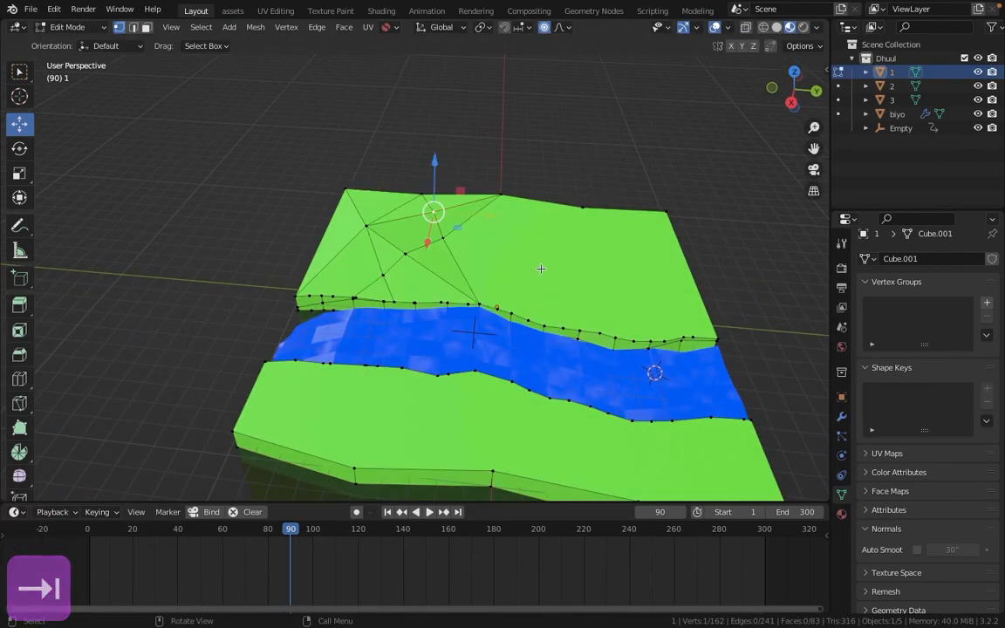
scroll(524, 336, down, 5)
key(Tab)
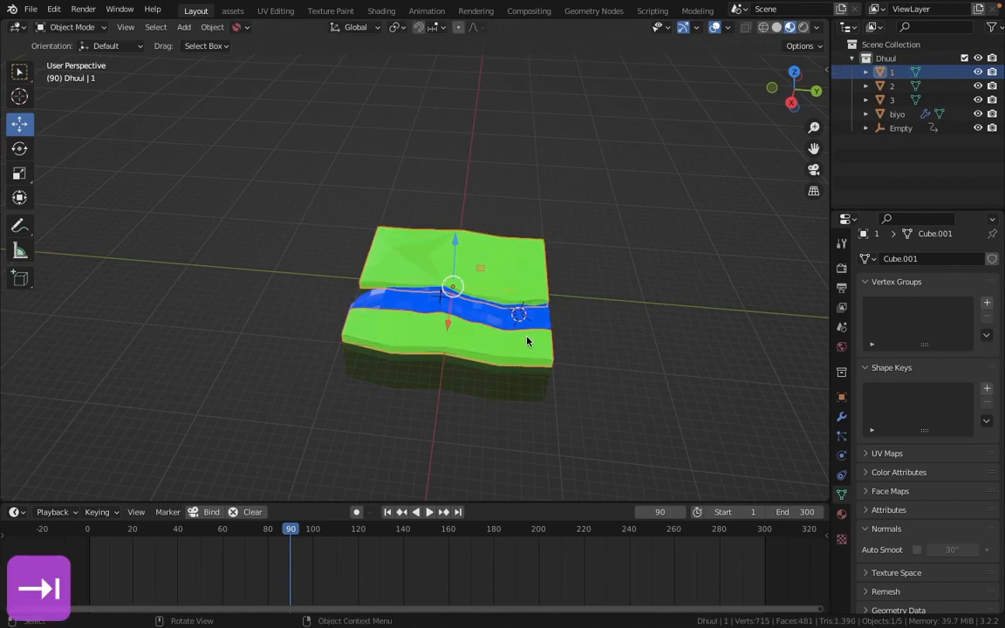
scroll(524, 343, up, 5)
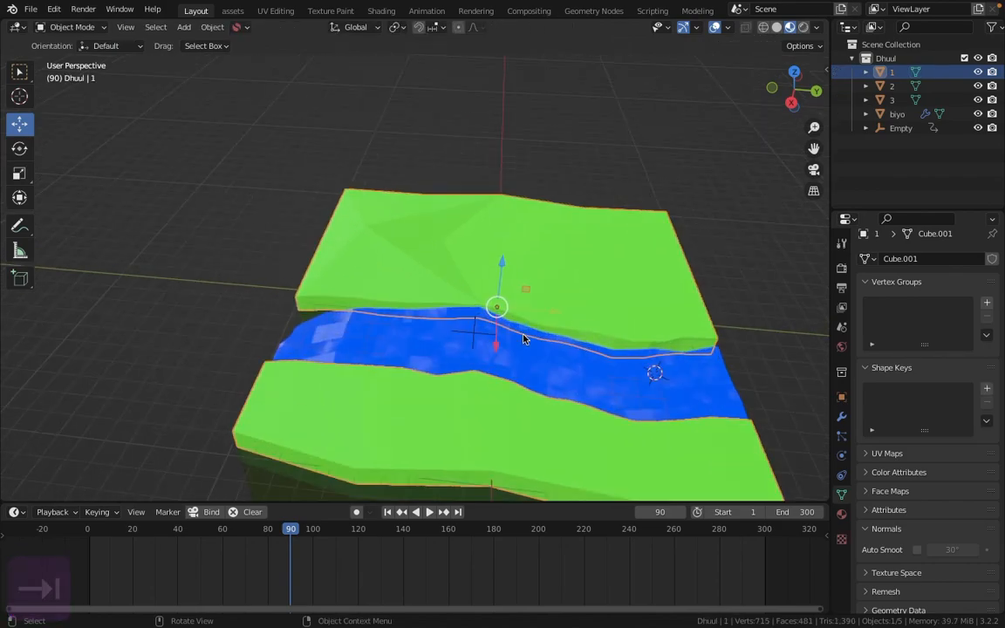
middle_drag(476, 287, 581, 273)
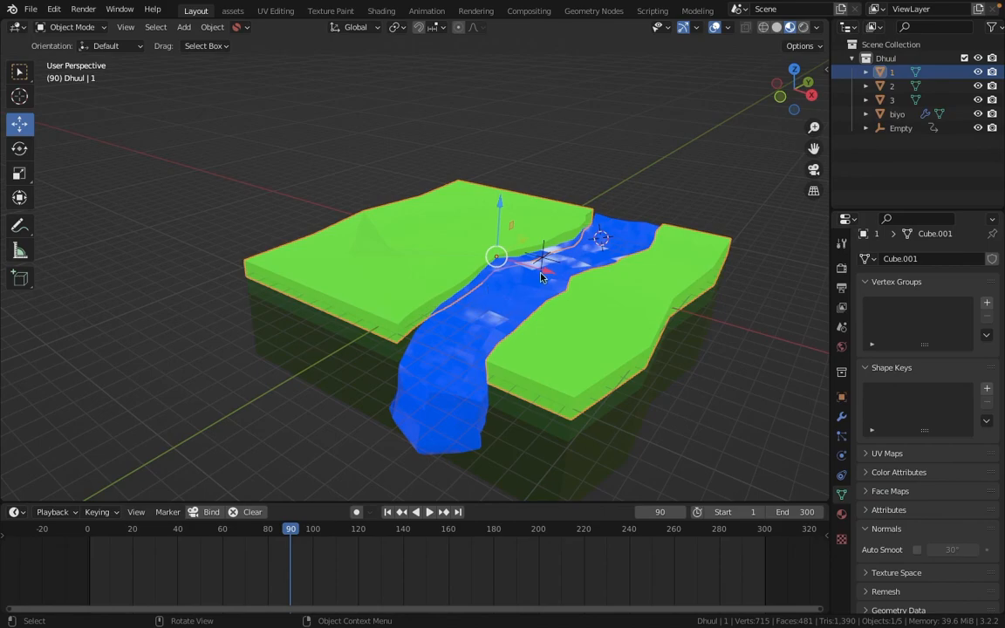
mouse_move(767, 6)
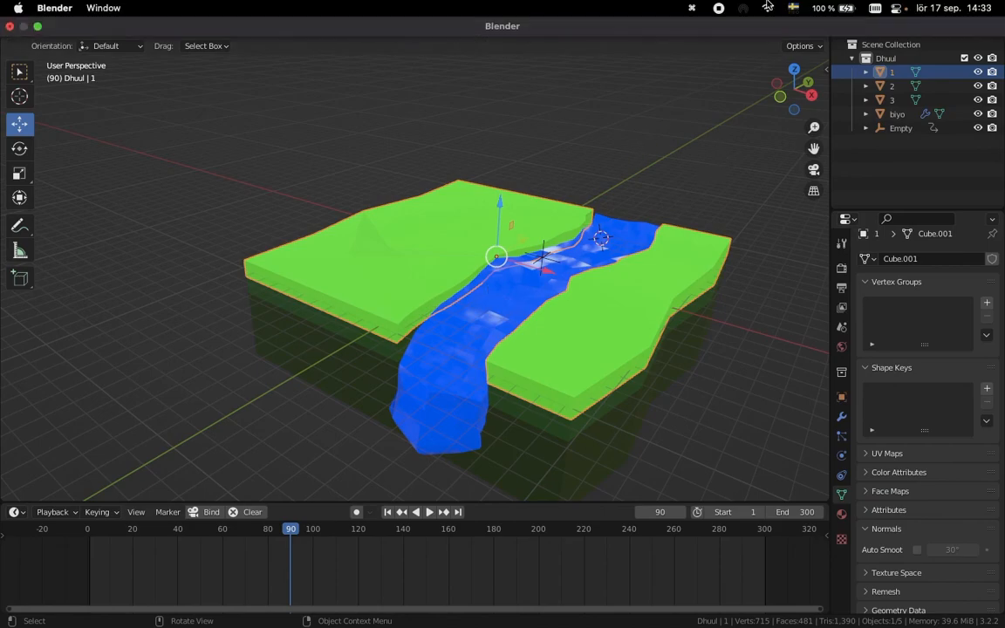